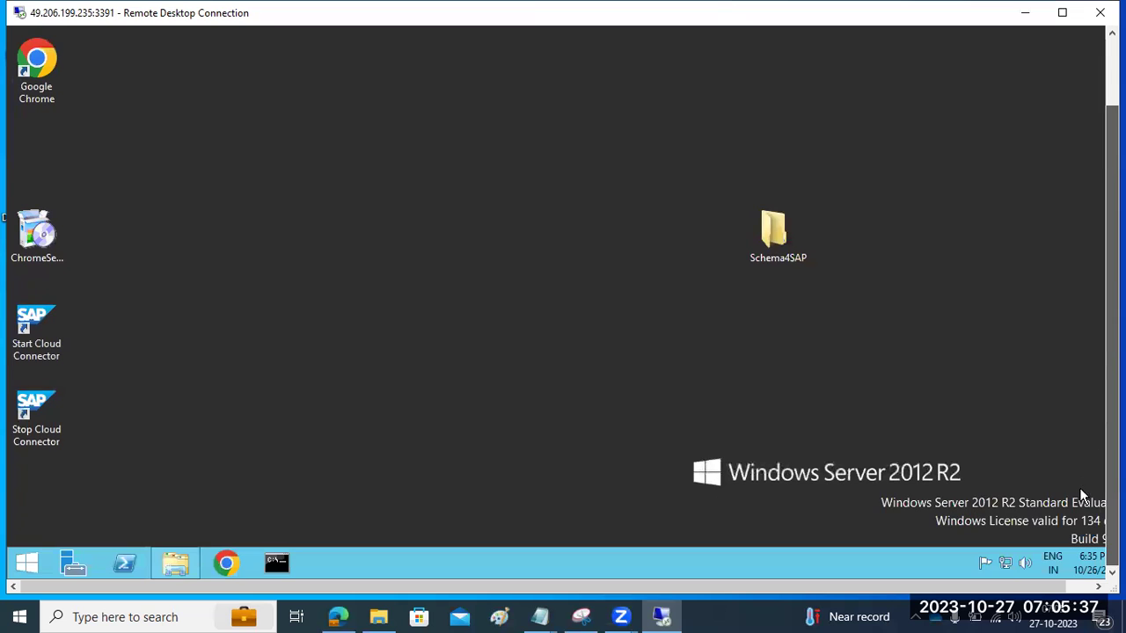
# Step: Search the Start screen for 'SAP' to find SAP Logon
pyautogui.click(21, 570)
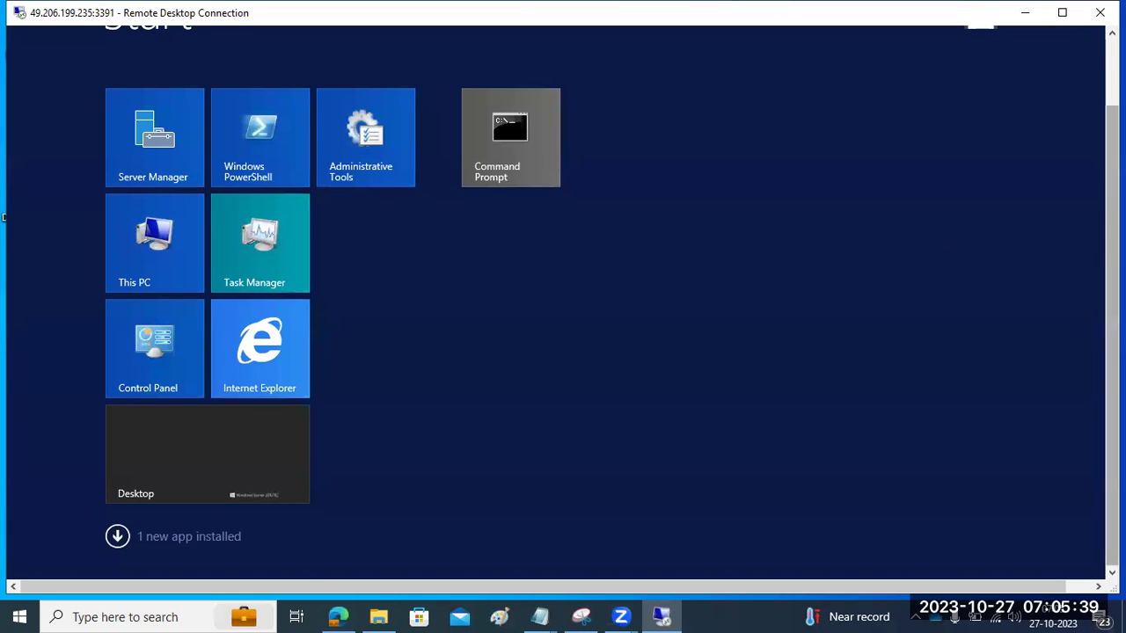
pyautogui.moveTo(1112, 299); pyautogui.dragTo(1111, 220)
pyautogui.click(1076, 93)
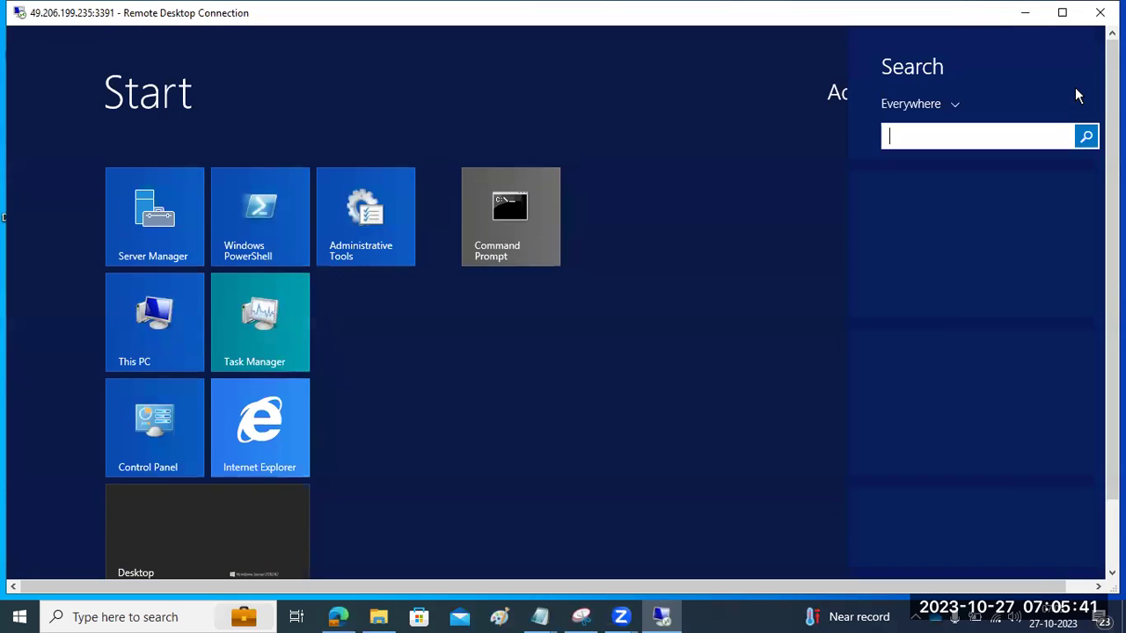
pyautogui.write('SAP Logon')
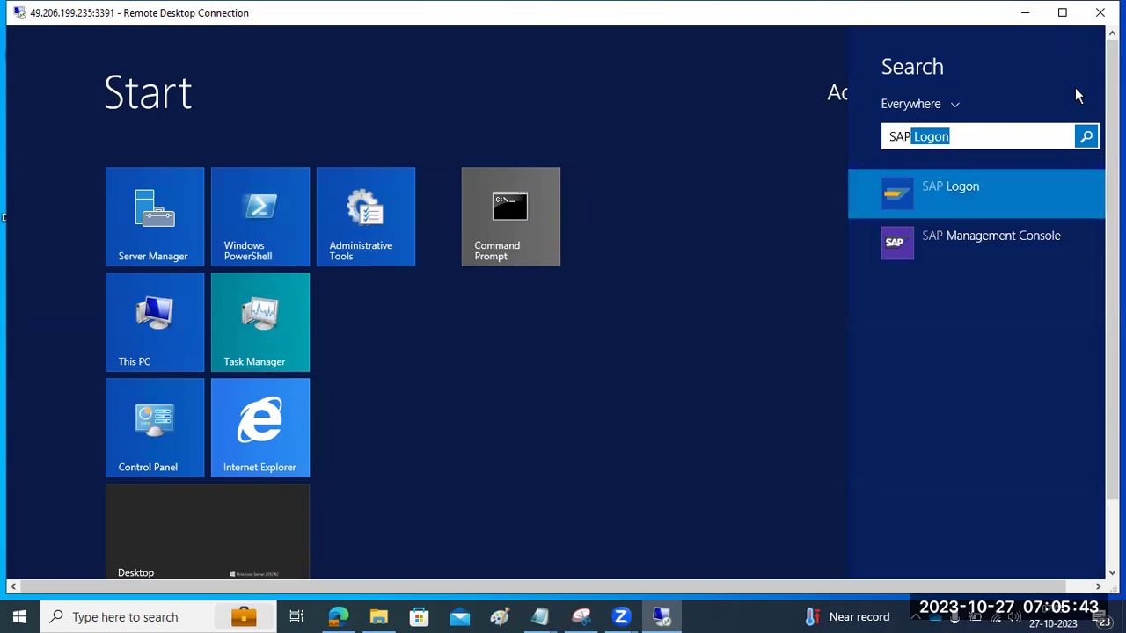
# Step: Pin SAP Logon to Start and the taskbar, then launch it
pyautogui.rightClick(964, 192)
pyautogui.click(924, 221)
pyautogui.rightClick(950, 200)
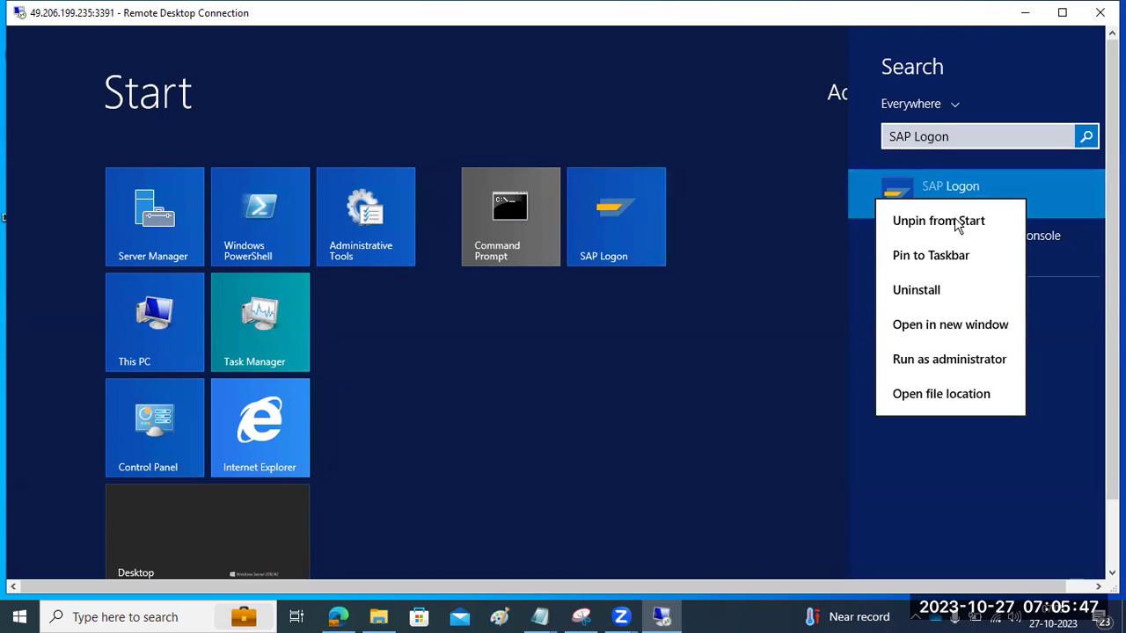
pyautogui.click(955, 256)
pyautogui.click(933, 194)
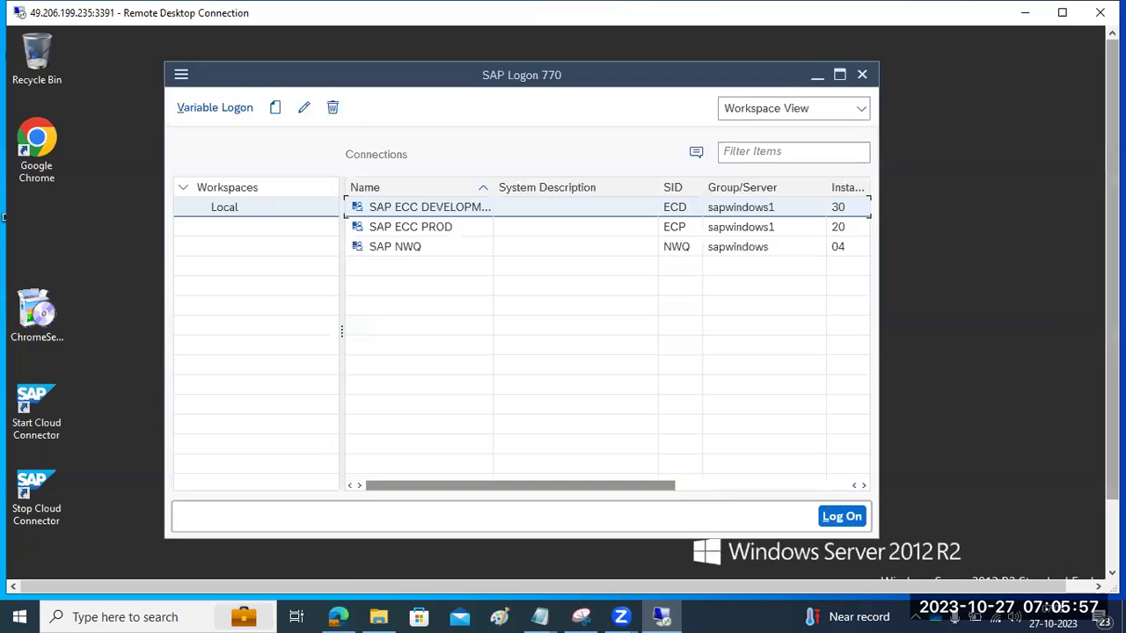
# Step: In File Explorer, browse to SAPSOFTWARES\SAPGUI\BD_NW_7.0_Presentation_7.70_Comp._1_
pyautogui.moveTo(1113, 365); pyautogui.dragTo(1113, 433)
pyautogui.click(176, 563)
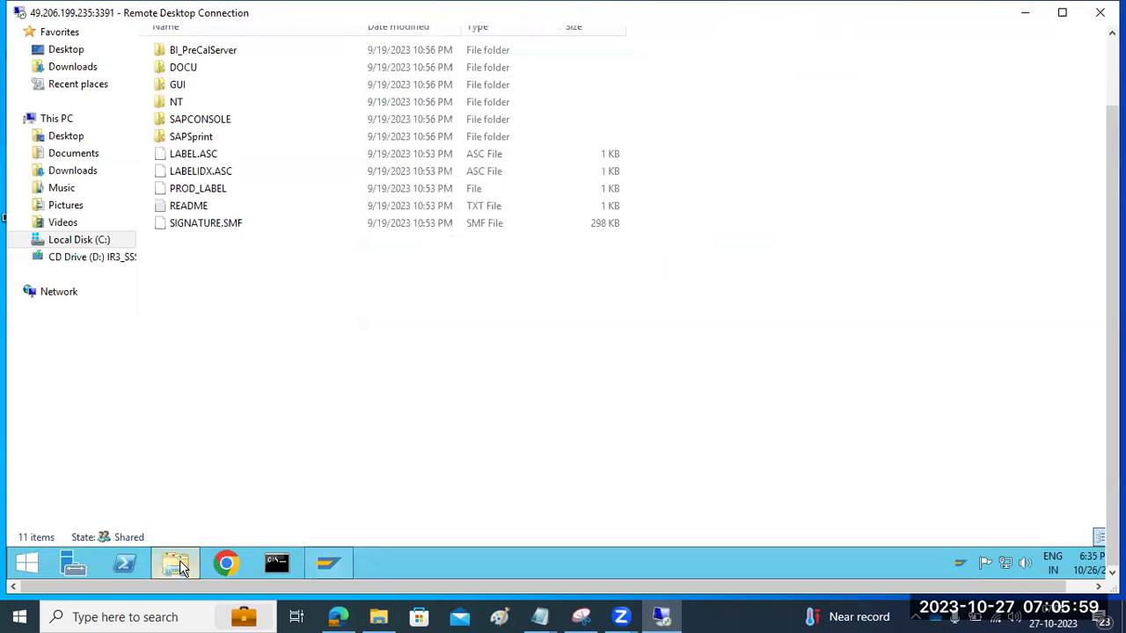
pyautogui.moveTo(1112, 338); pyautogui.dragTo(1112, 271)
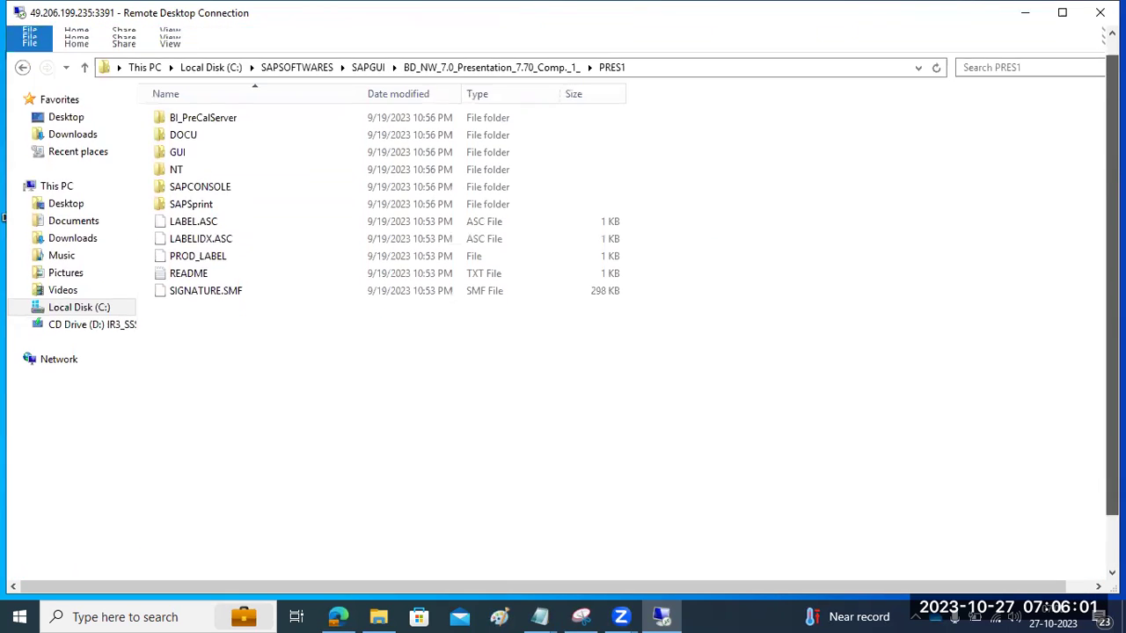
pyautogui.click(296, 78)
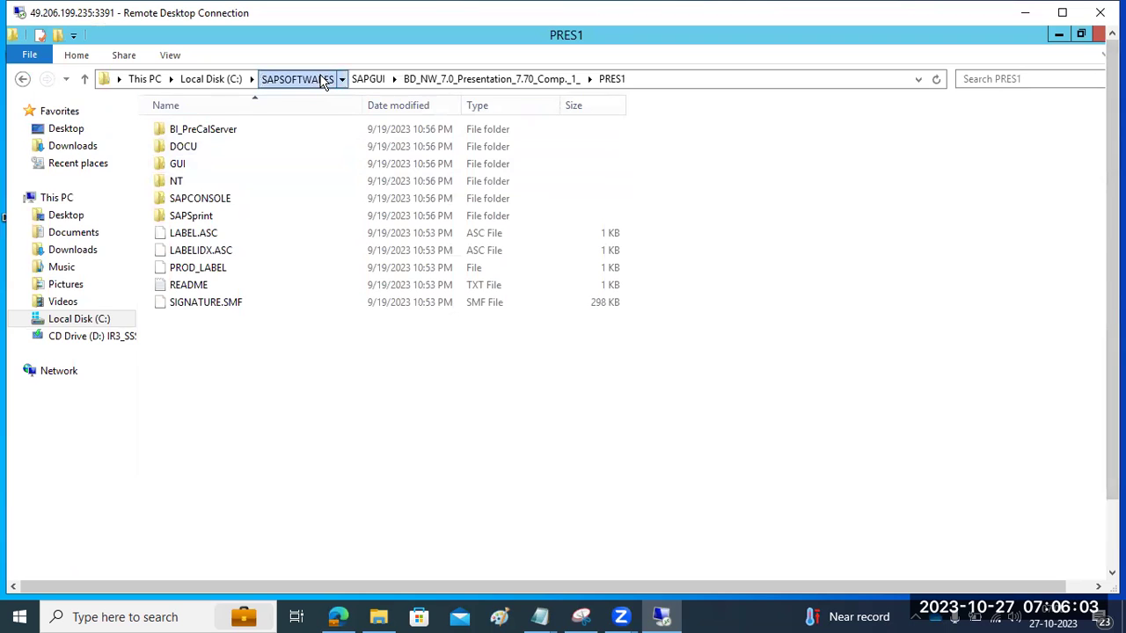
pyautogui.doubleClick(202, 183)
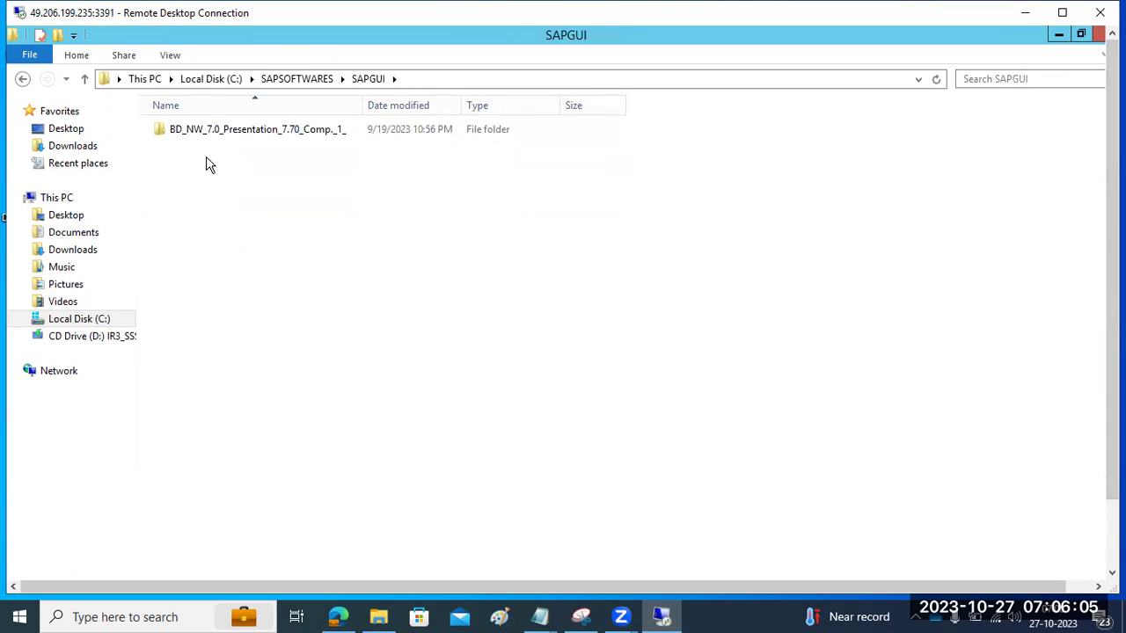
pyautogui.doubleClick(217, 132)
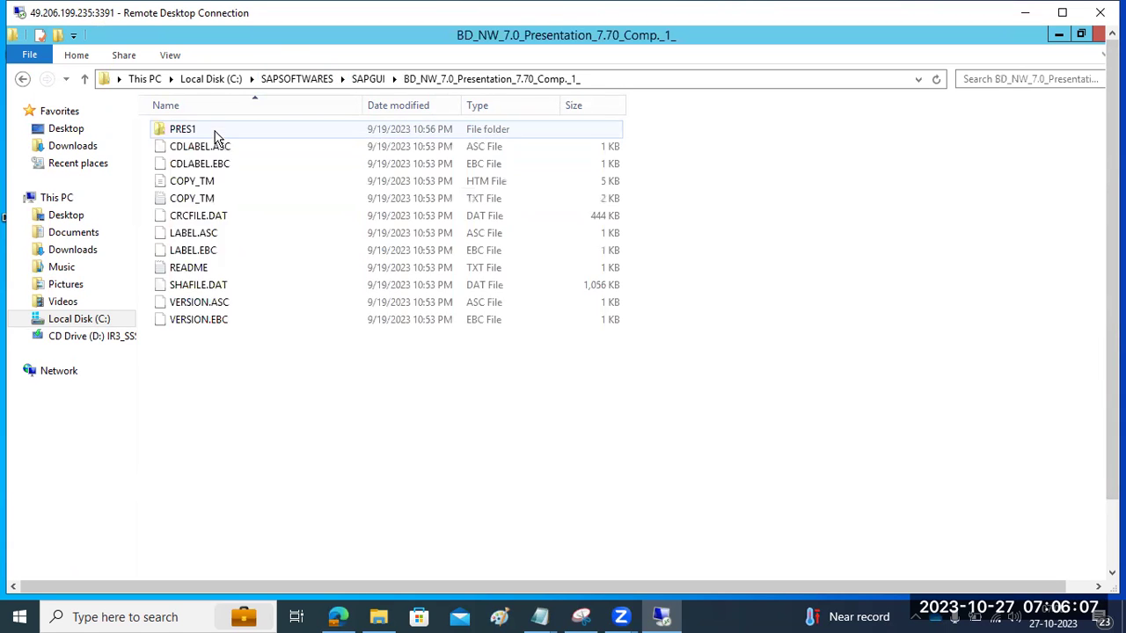
# Step: Go down through PRES1\GUI\Windows\Win32 and launch SetupAll
pyautogui.doubleClick(217, 136)
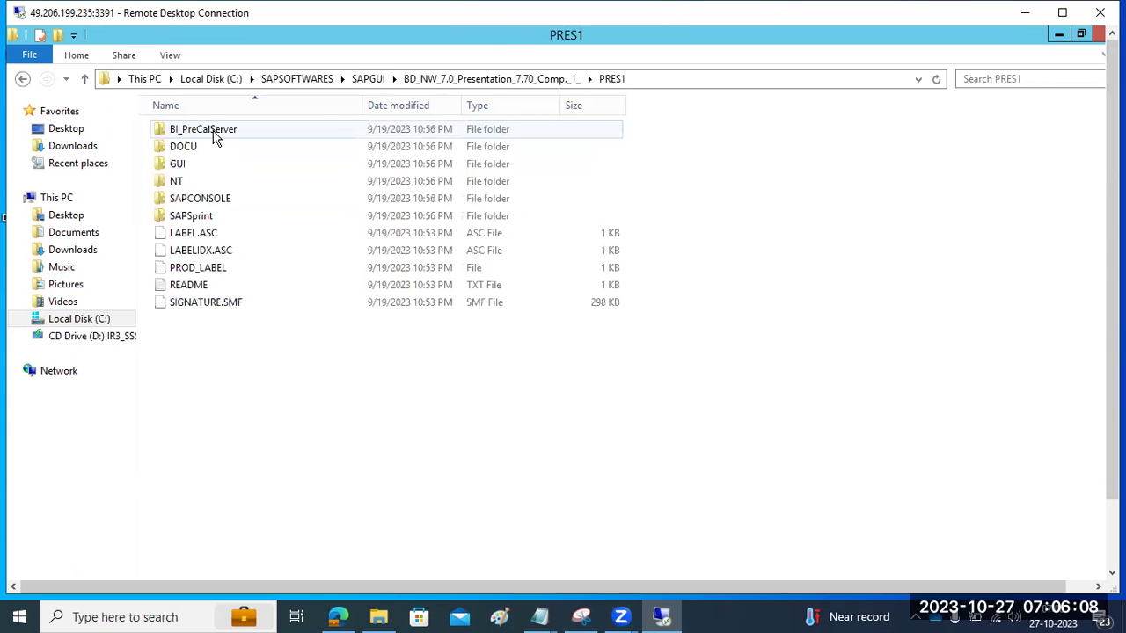
pyautogui.doubleClick(183, 165)
pyautogui.doubleClick(187, 134)
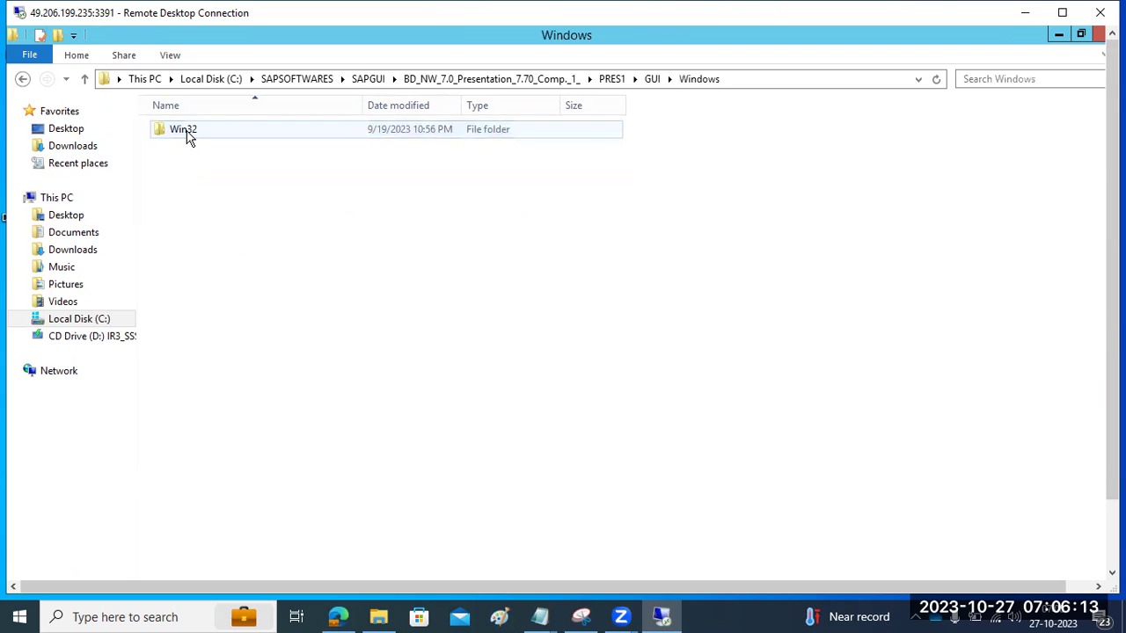
pyautogui.doubleClick(184, 132)
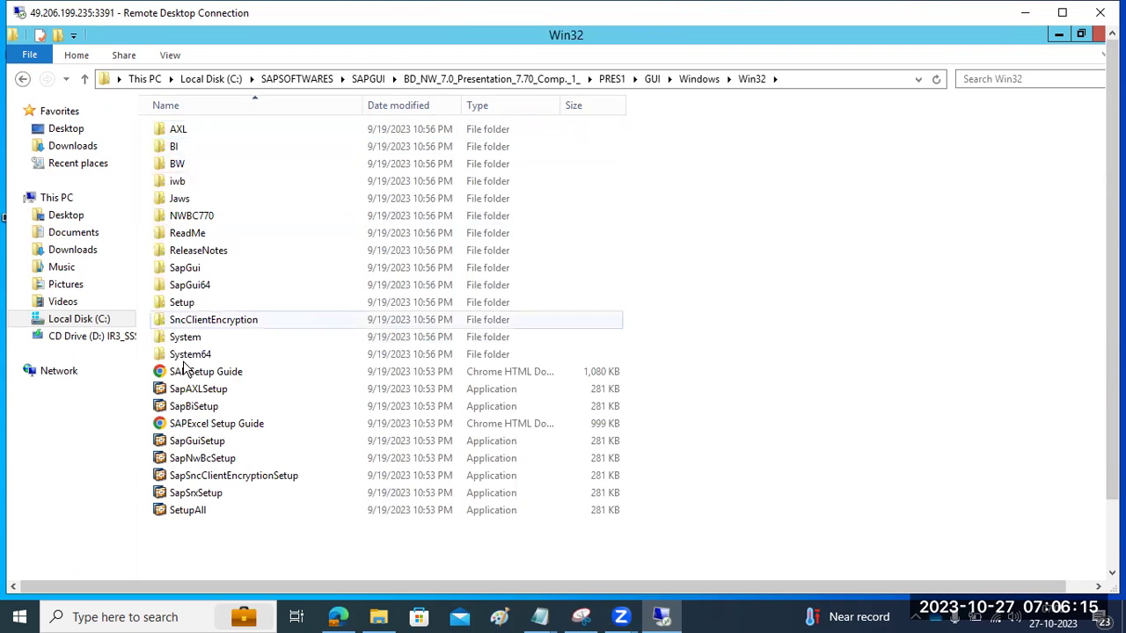
pyautogui.doubleClick(187, 514)
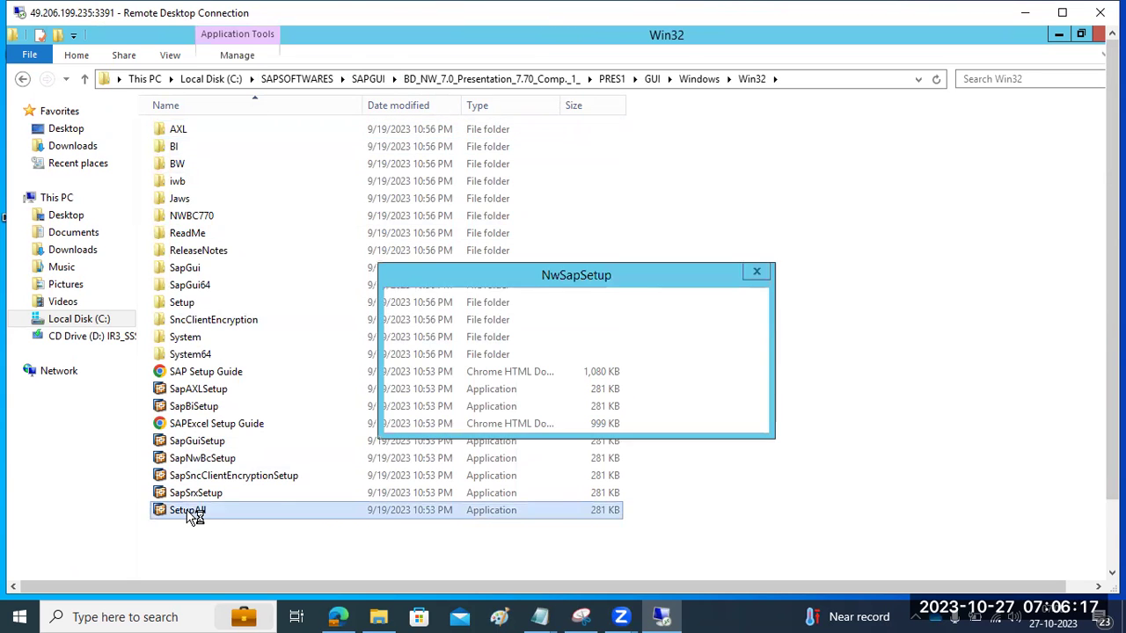
# Step: Decline the NwSapSetup prompt, review SAP GUI for Windows 7.70 components, then exit the installer without installing
pyautogui.click(707, 418)
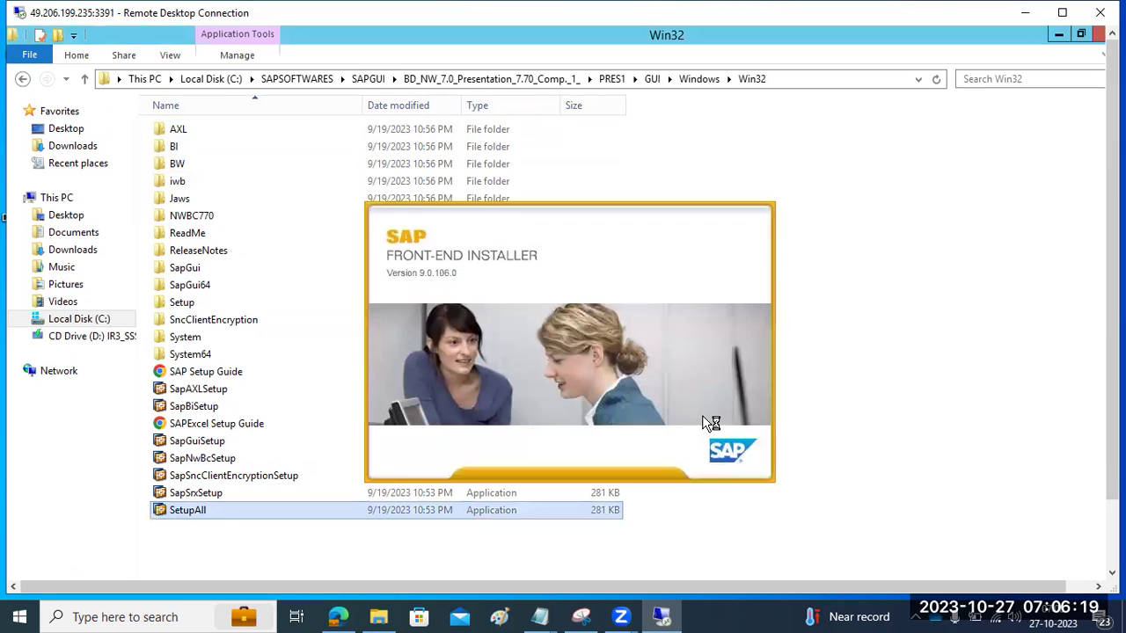
pyautogui.rightClick(192, 510)
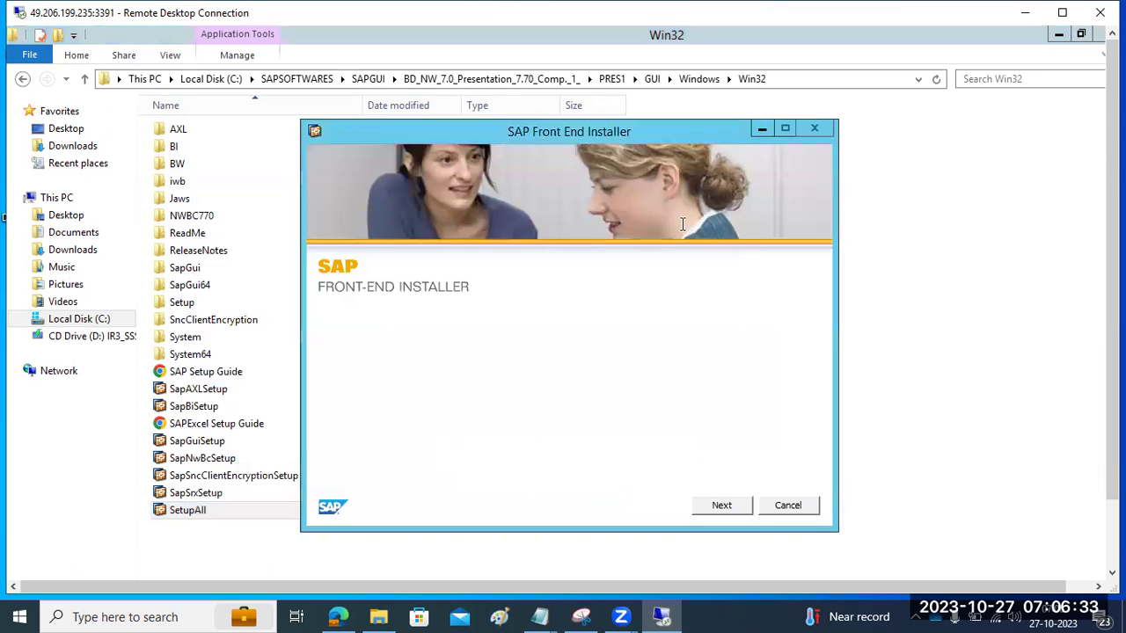
pyautogui.click(720, 505)
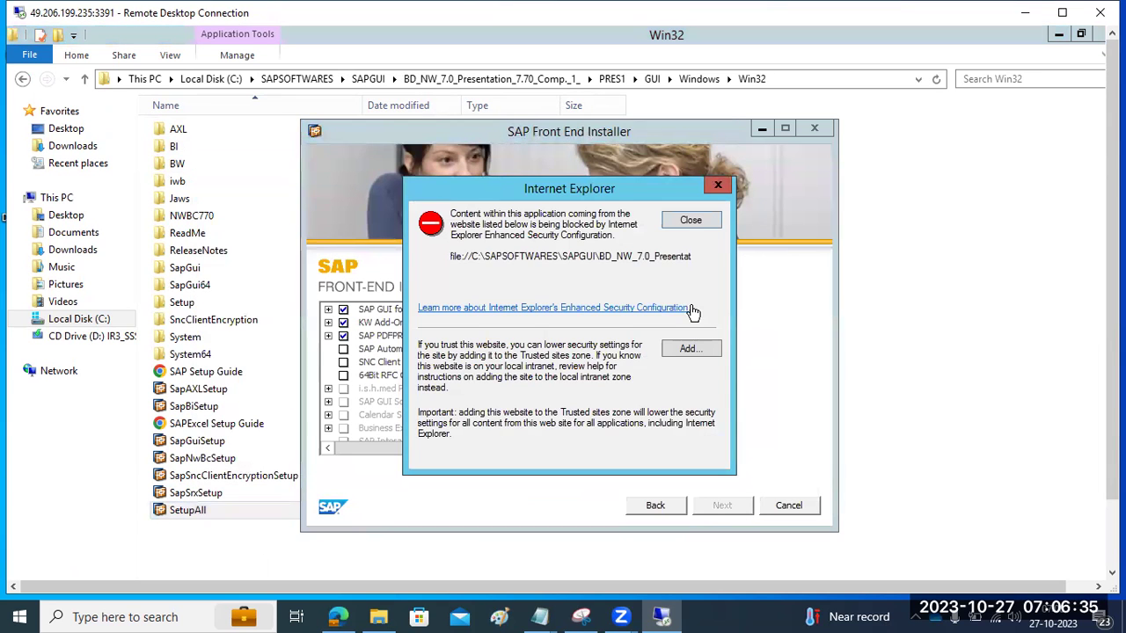
pyautogui.click(691, 220)
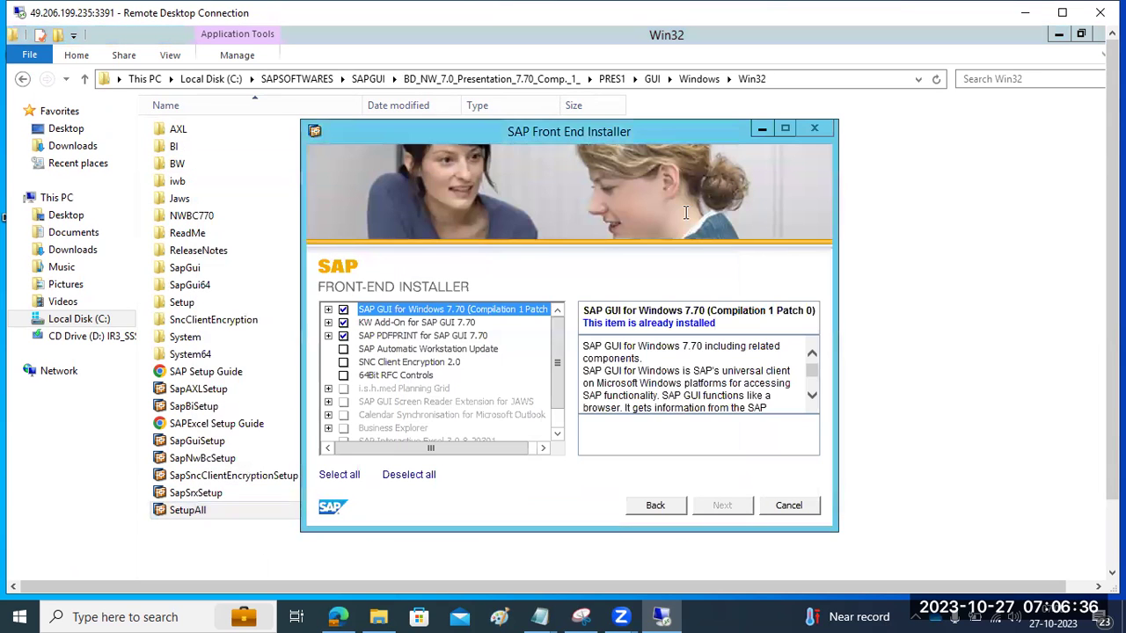
pyautogui.click(328, 310)
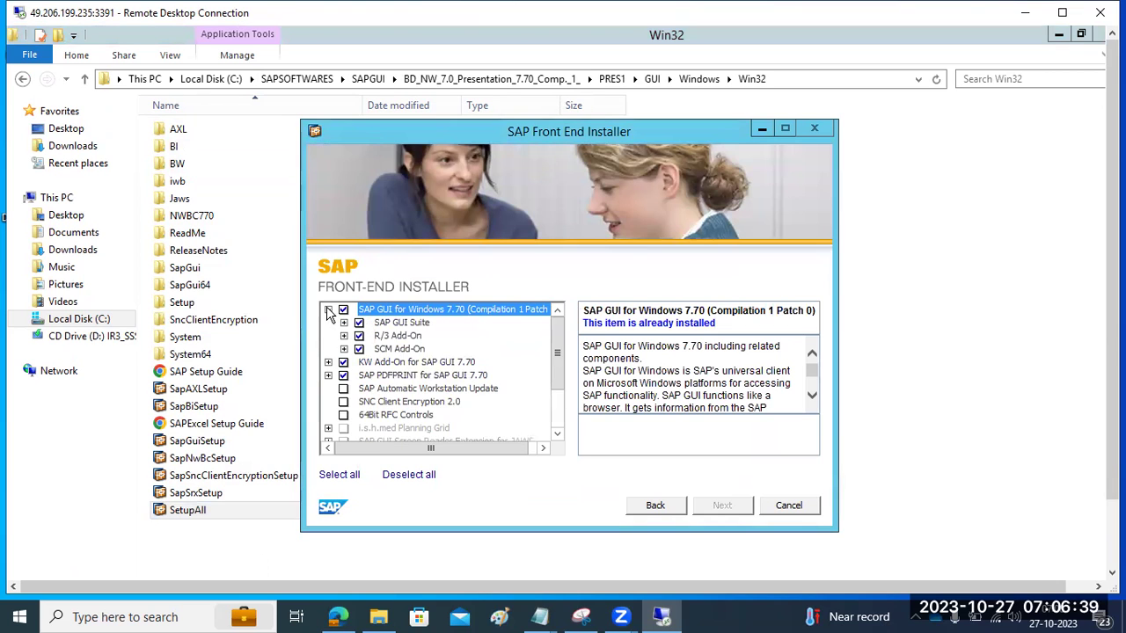
pyautogui.click(328, 310)
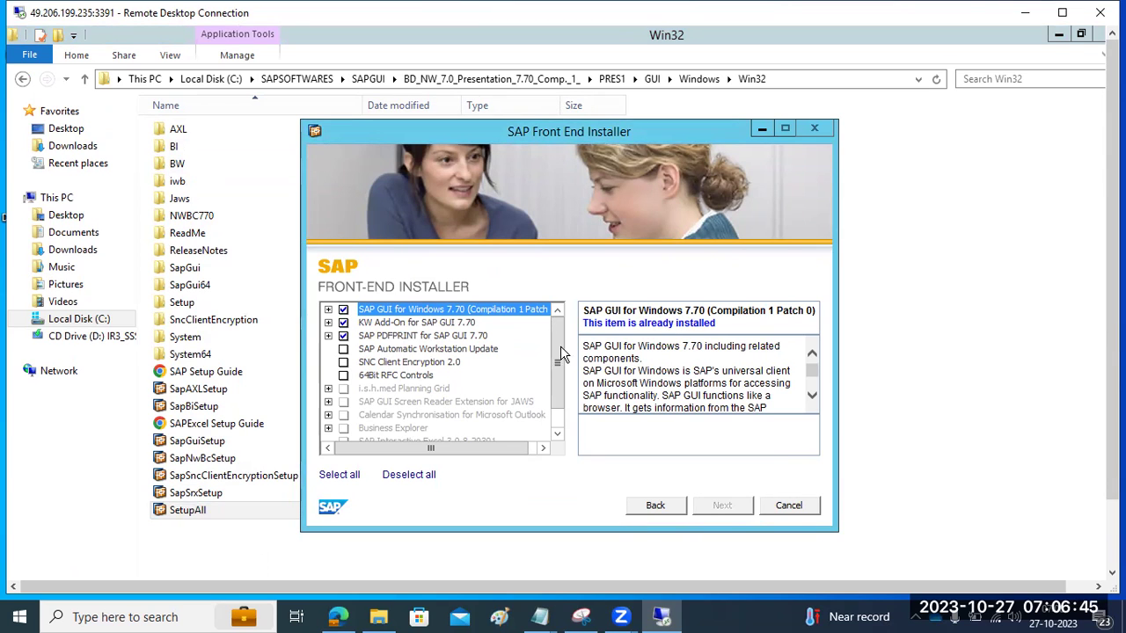
pyautogui.click(789, 506)
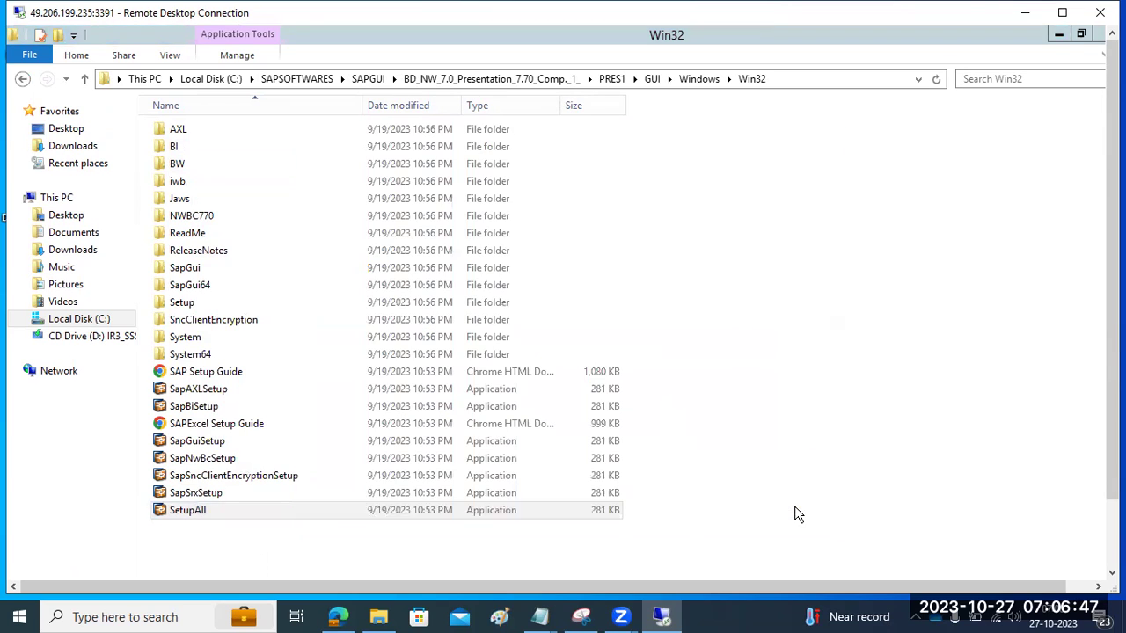
# Step: Close the Win32 folder window and open the SAP NWQ connection from SAP Logon
pyautogui.click(1101, 39)
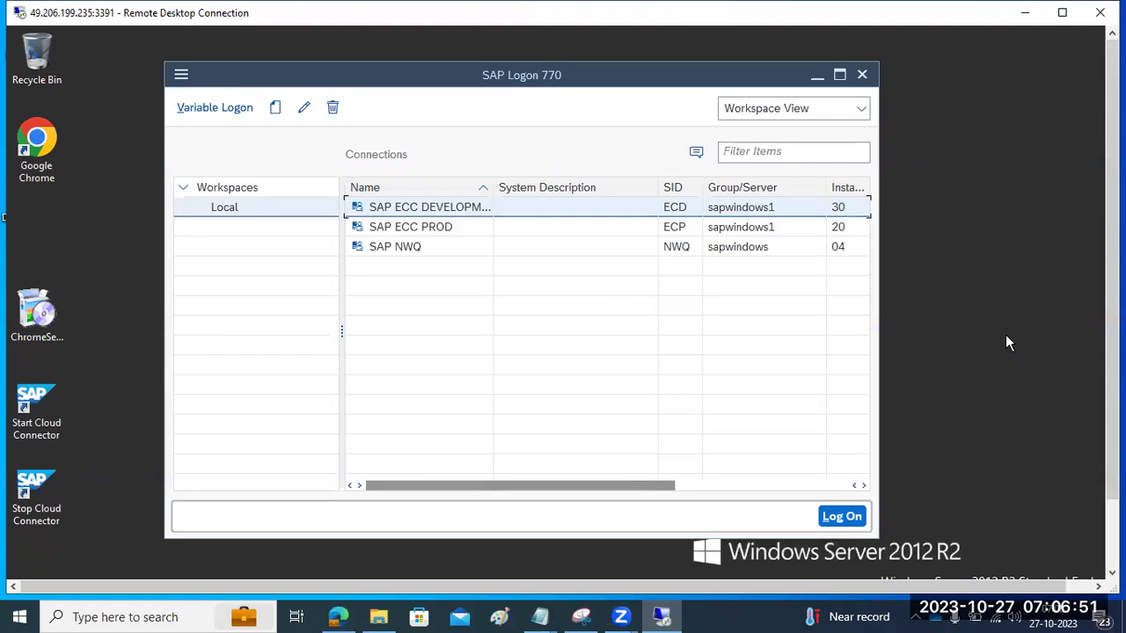
pyautogui.scroll(-3, 1111, 334)
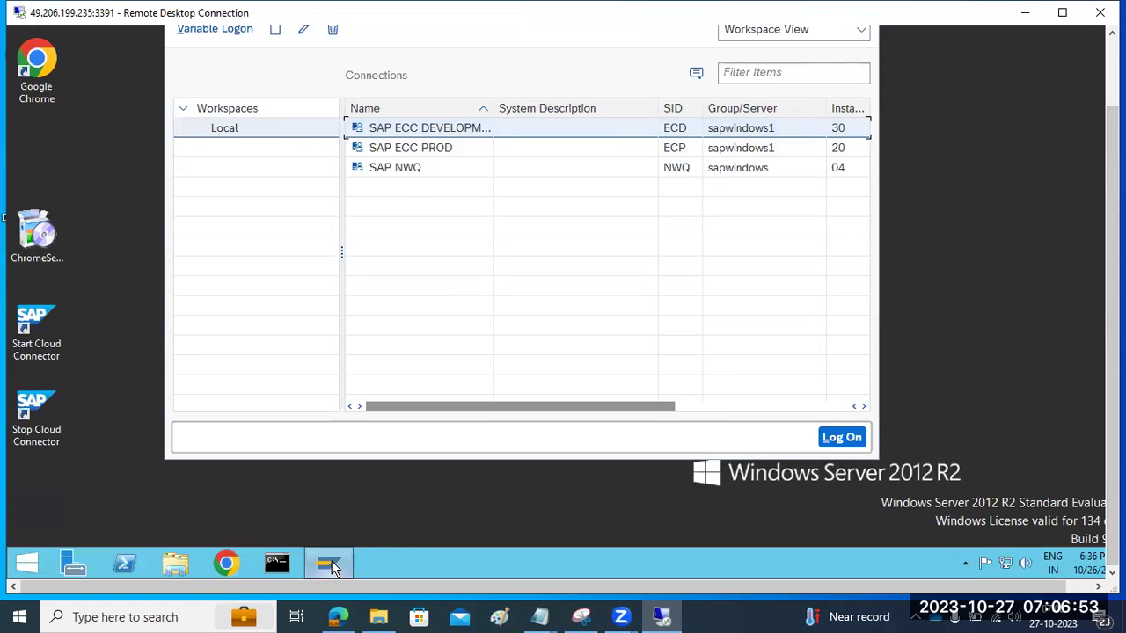
pyautogui.click(329, 564)
pyautogui.click(330, 565)
pyautogui.moveTo(1112, 308); pyautogui.dragTo(1111, 230)
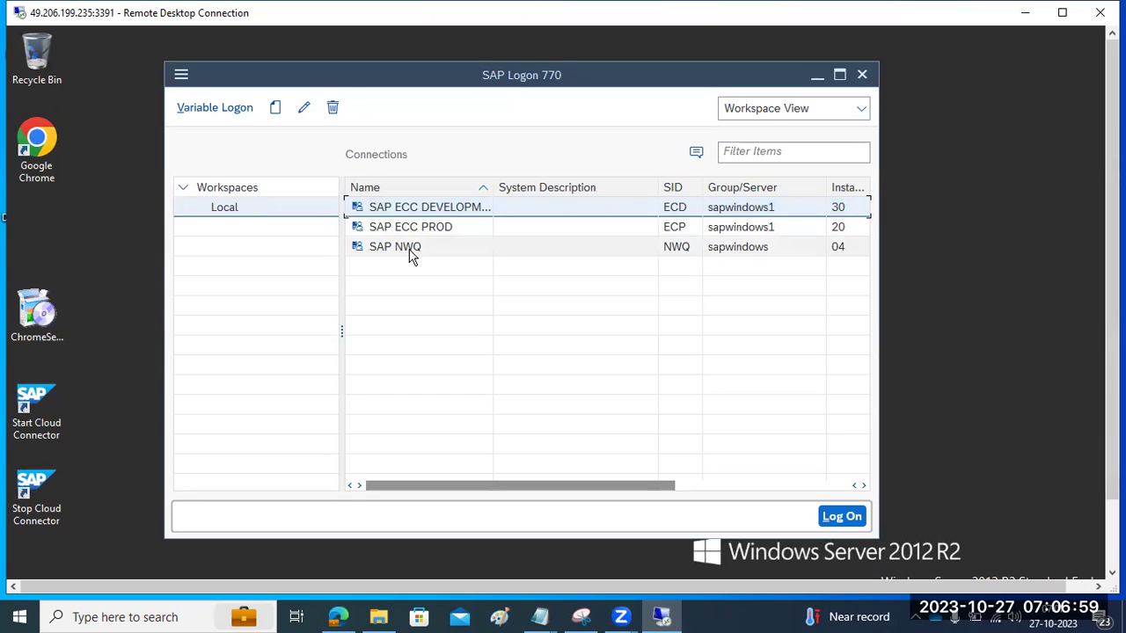
pyautogui.moveTo(1112, 230); pyautogui.dragTo(1111, 309)
pyautogui.doubleClick(385, 168)
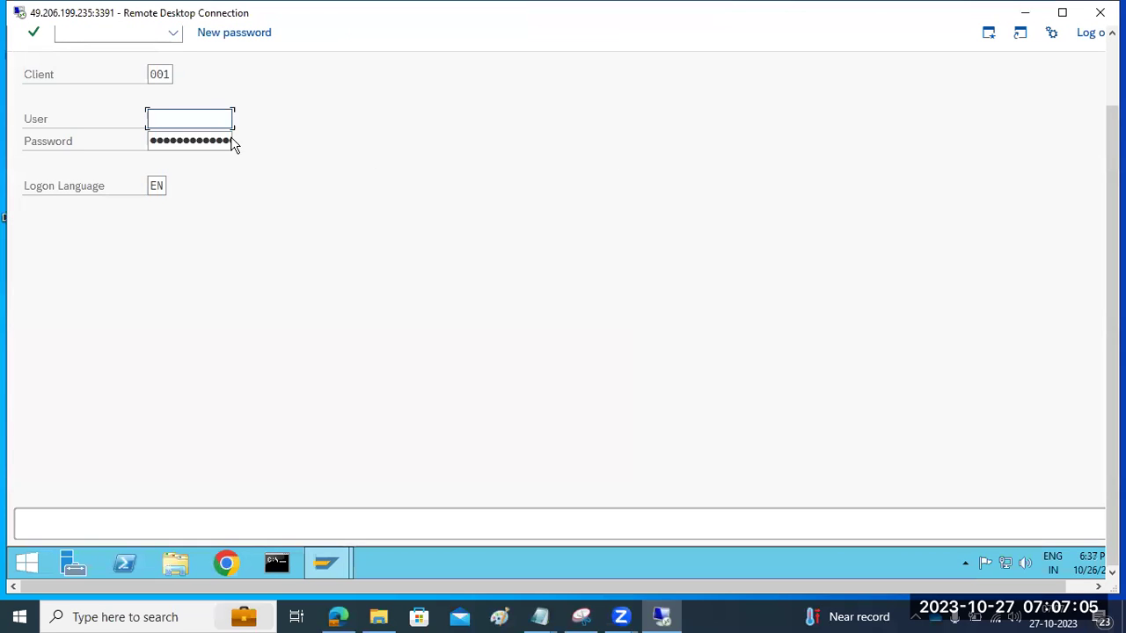
# Step: Close the SAP logon screen, select the ECD connection, and show This PC in File Explorer
pyautogui.click(327, 563)
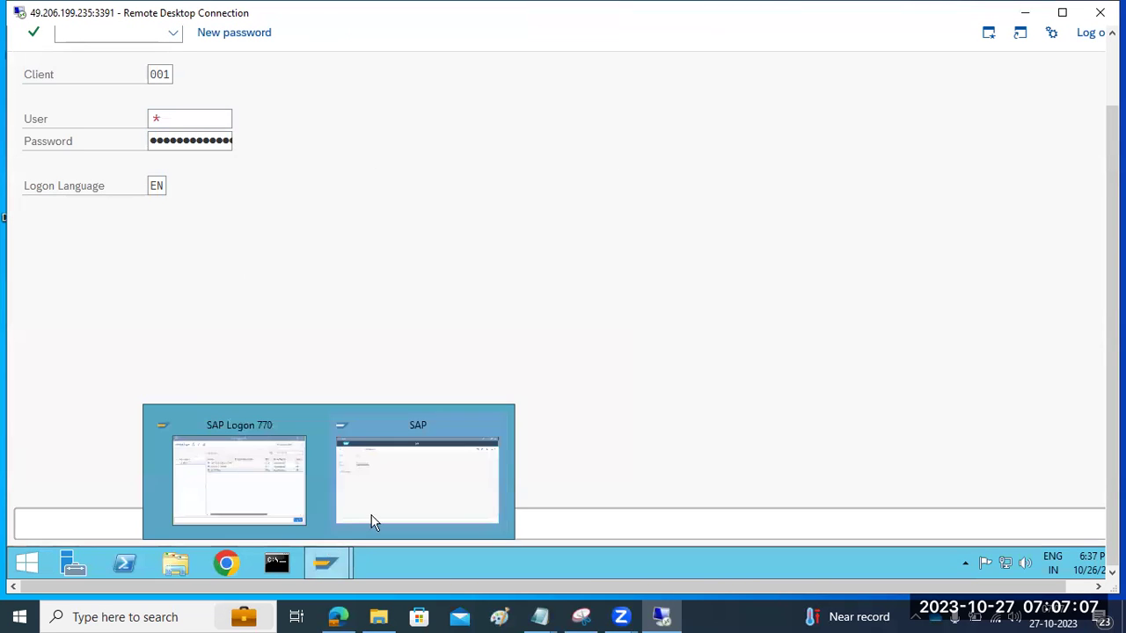
pyautogui.click(494, 424)
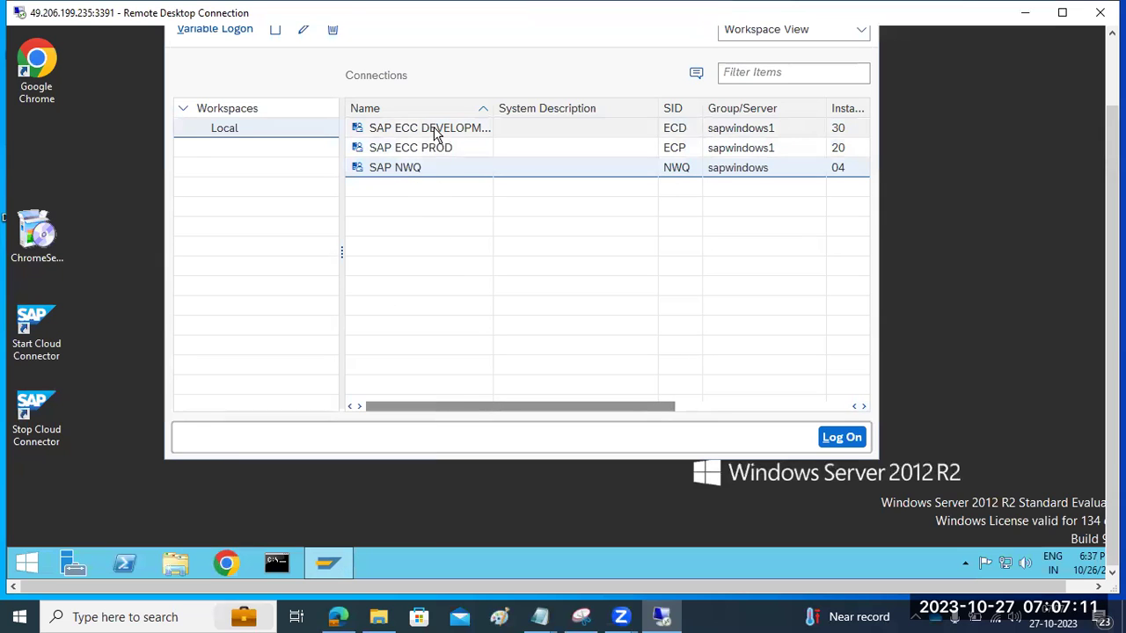
pyautogui.click(434, 137)
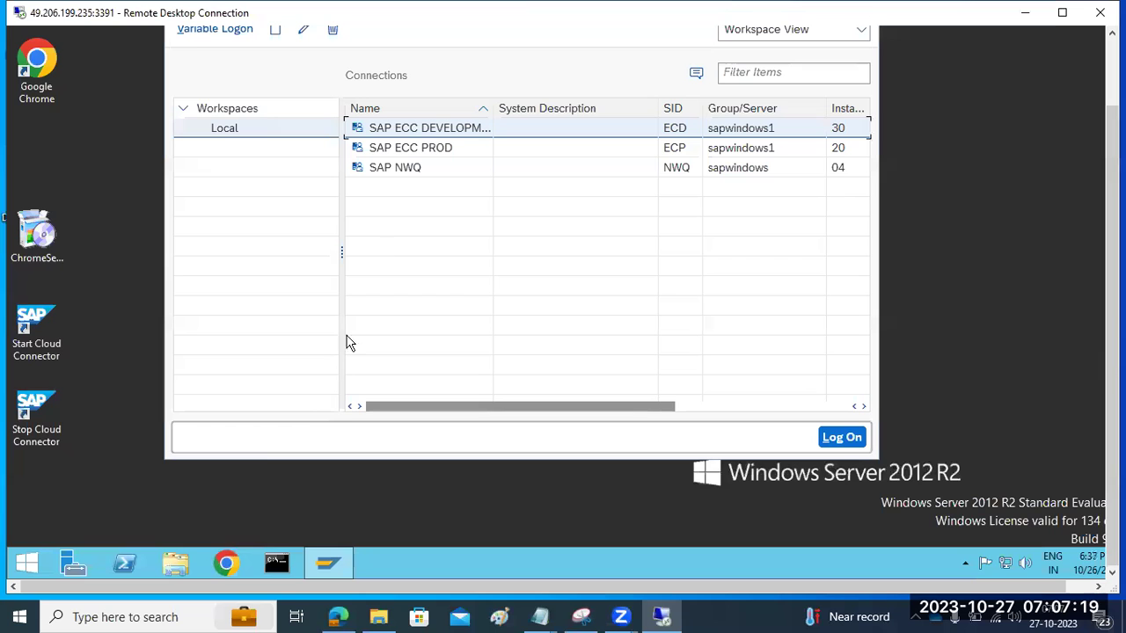
pyautogui.click(174, 574)
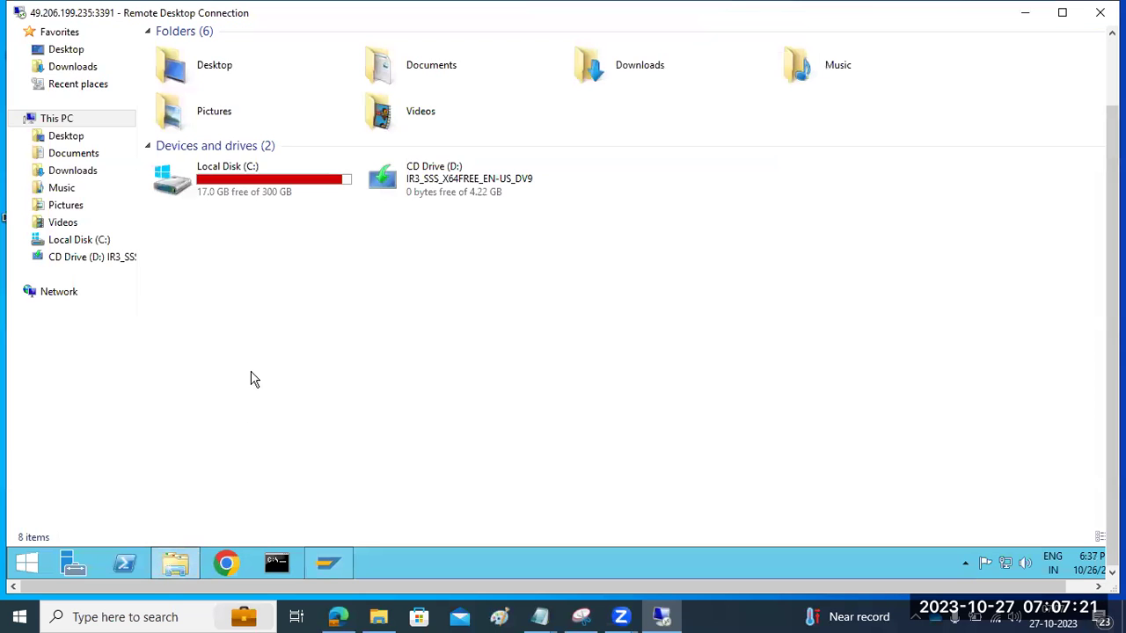
# Step: On Local Disk (C:), select the NEDDATA1–NEDDATA4 and NEDLOG1 folders
pyautogui.doubleClick(251, 192)
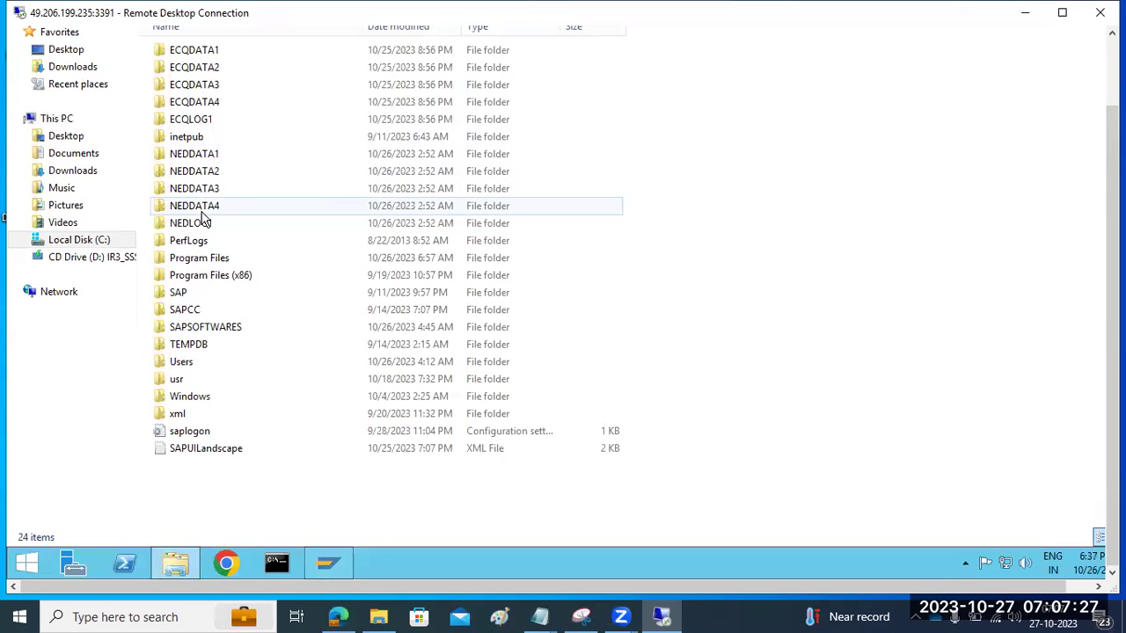
pyautogui.moveTo(199, 211)
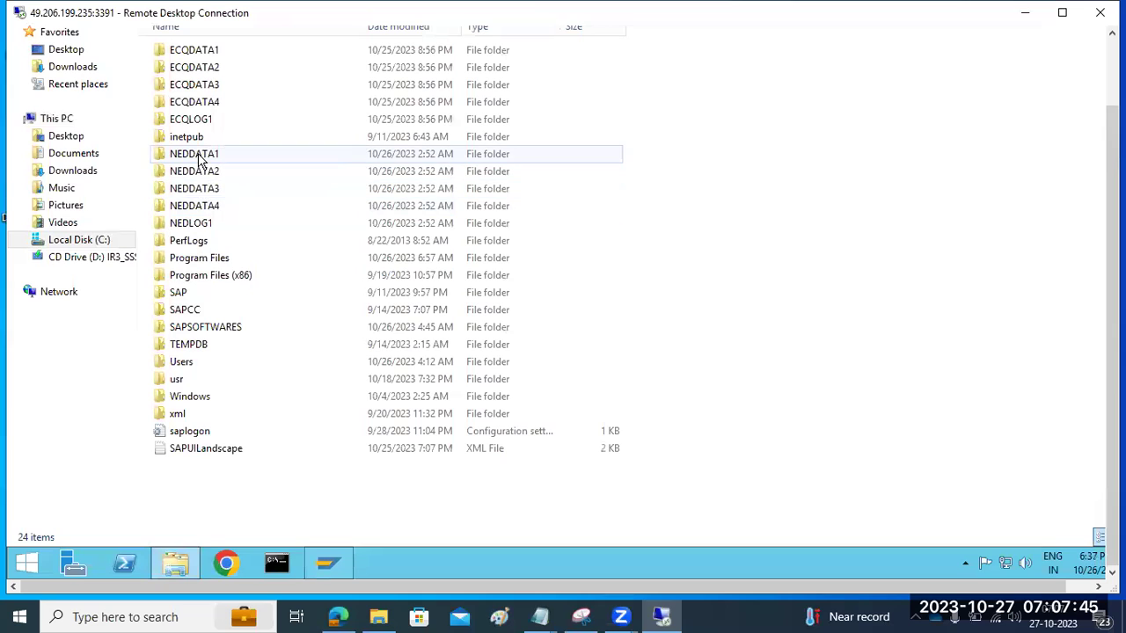
pyautogui.click(198, 158)
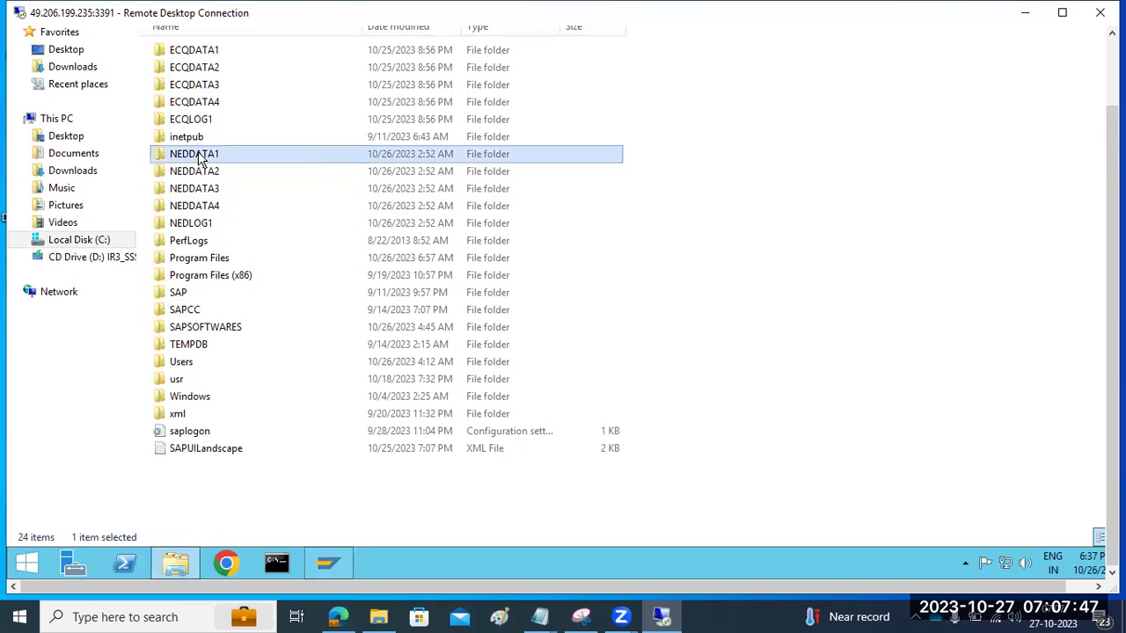
pyautogui.keyDown('shift'); pyautogui.click(201, 172); pyautogui.keyUp('shift')
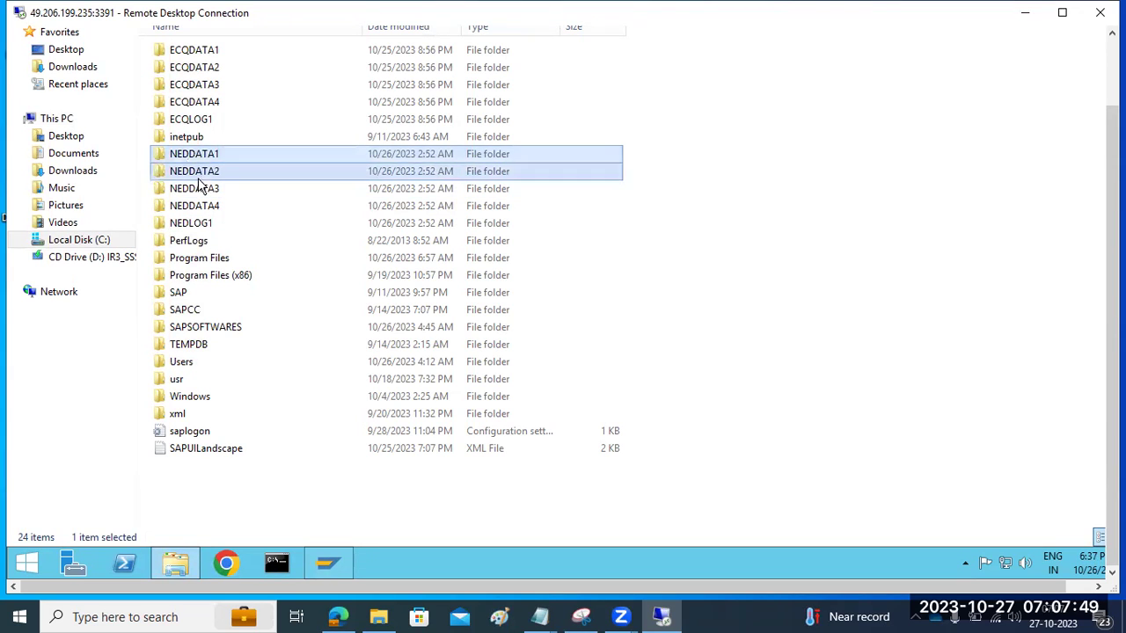
pyautogui.keyDown('shift'); pyautogui.click(201, 189); pyautogui.keyUp('shift')
pyautogui.keyDown('shift'); pyautogui.click(202, 206); pyautogui.keyUp('shift')
pyautogui.keyDown('shift'); pyautogui.click(211, 223); pyautogui.keyUp('shift')
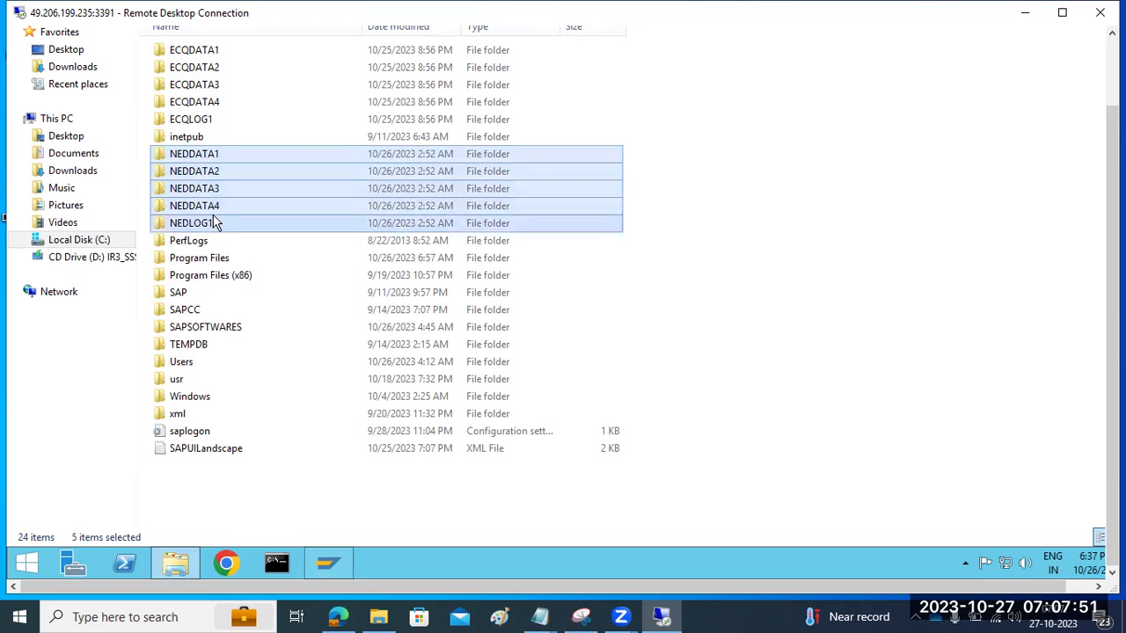
# Step: Try permanently deleting them, cancelling when SQL Server still holds NEDLOG1
pyautogui.hotkey('shift', 'Delete')
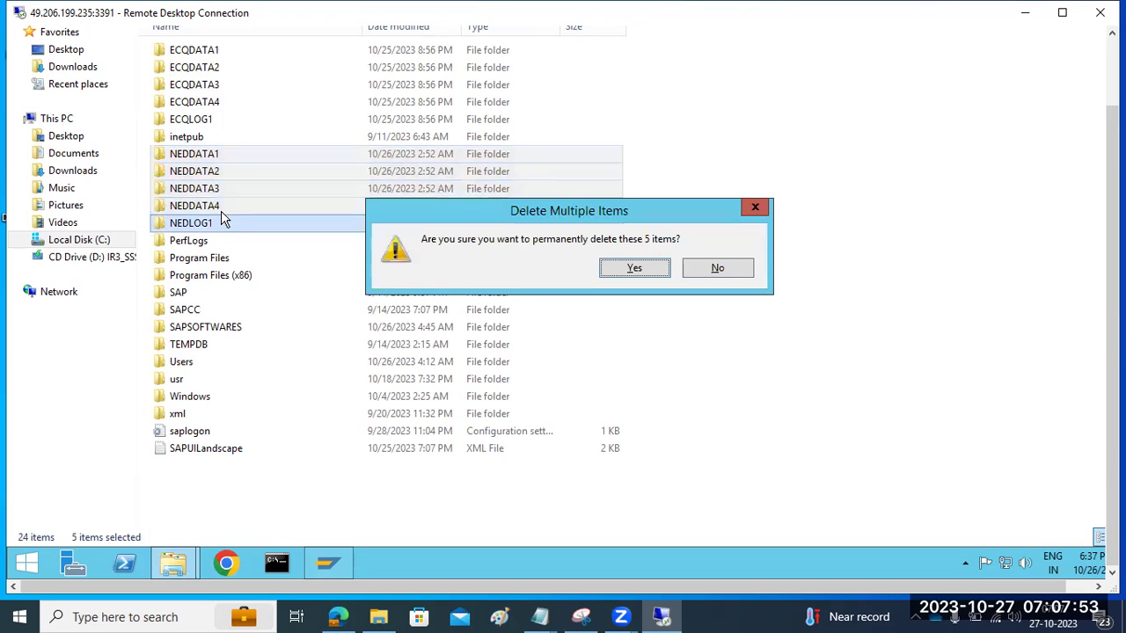
pyautogui.click(648, 271)
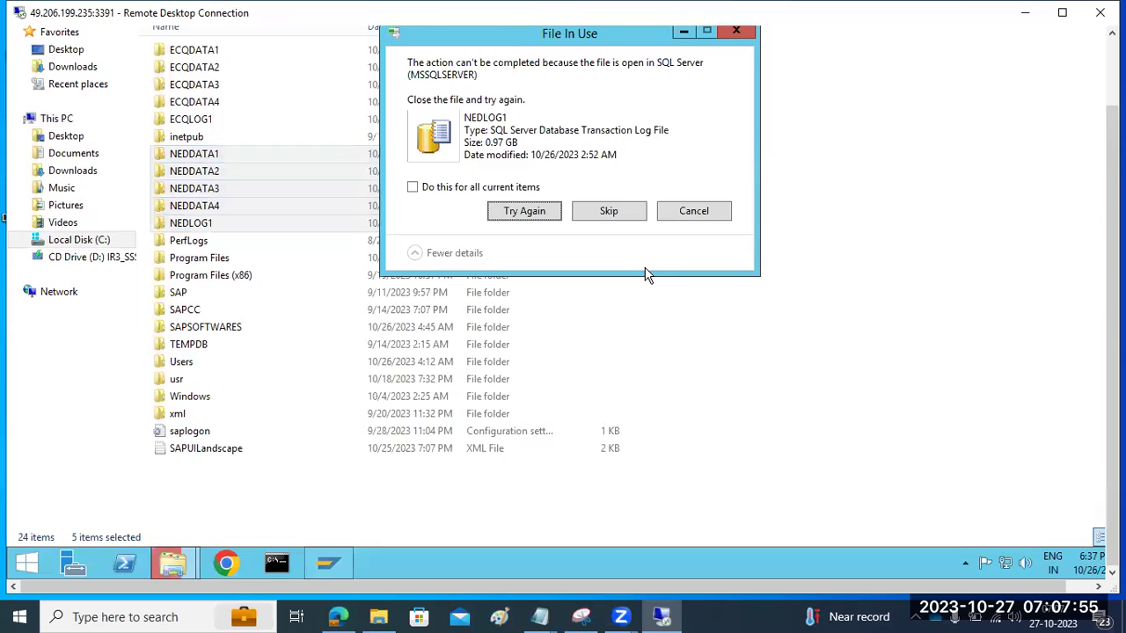
pyautogui.click(693, 210)
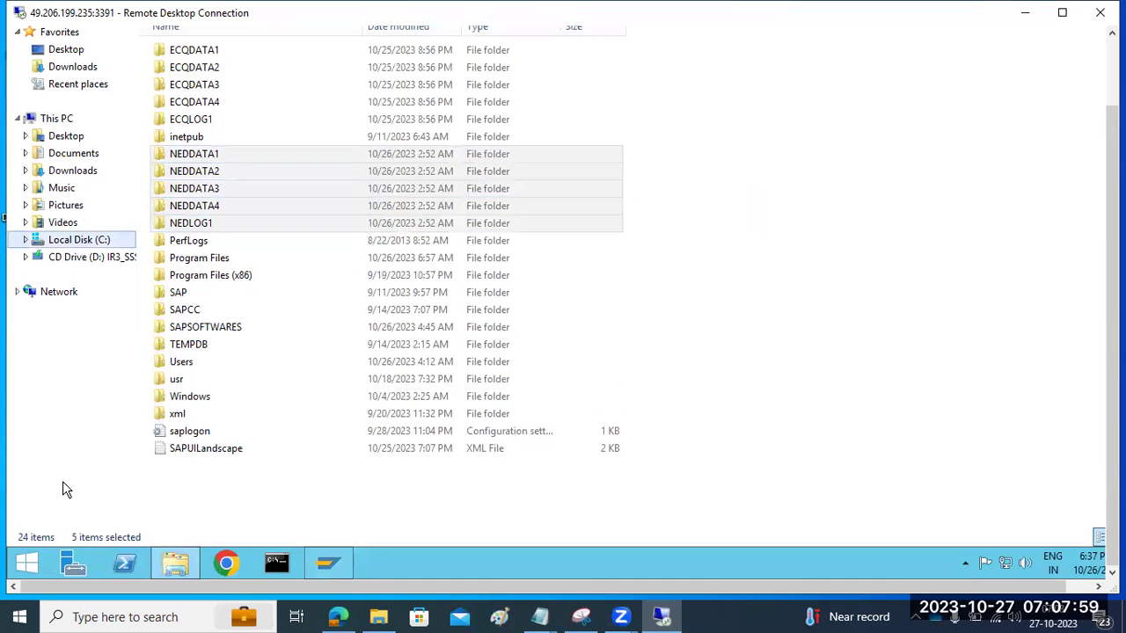
pyautogui.click(27, 564)
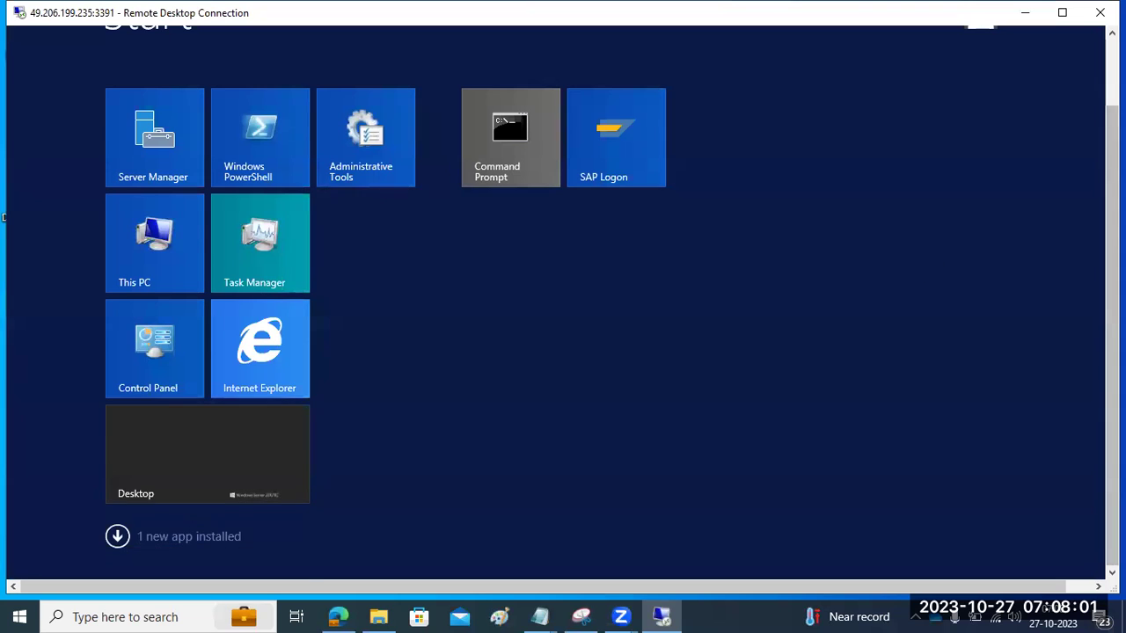
# Step: Search 'stu' and launch SQL Server 2014 Management Studio
pyautogui.click(1066, 98)
pyautogui.write('studio')
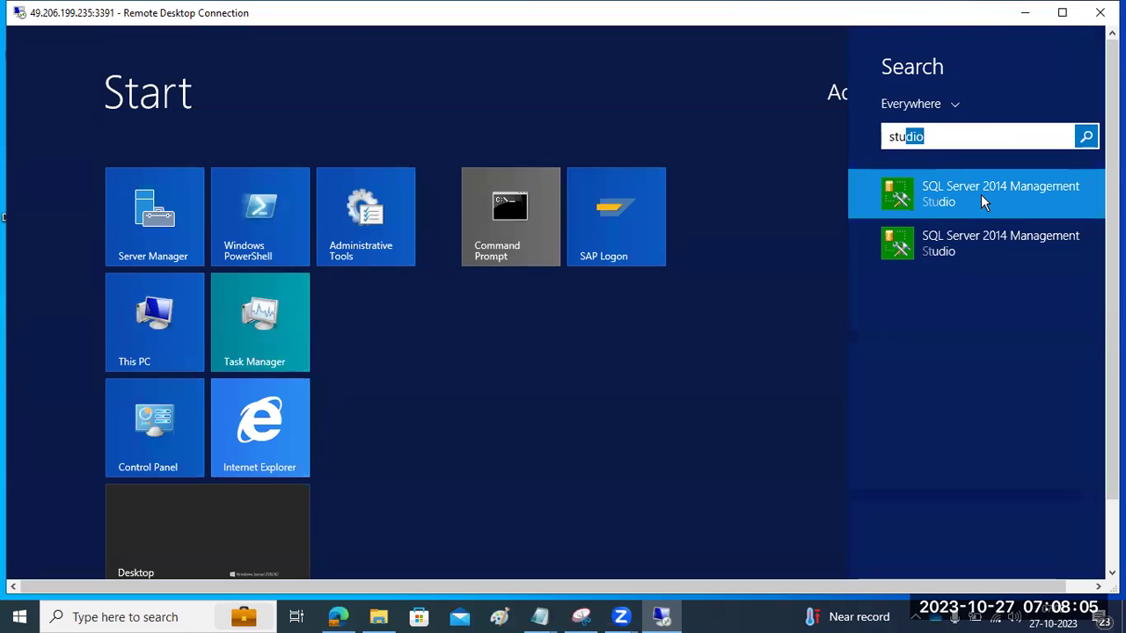
pyautogui.rightClick(980, 194)
pyautogui.press('Escape')
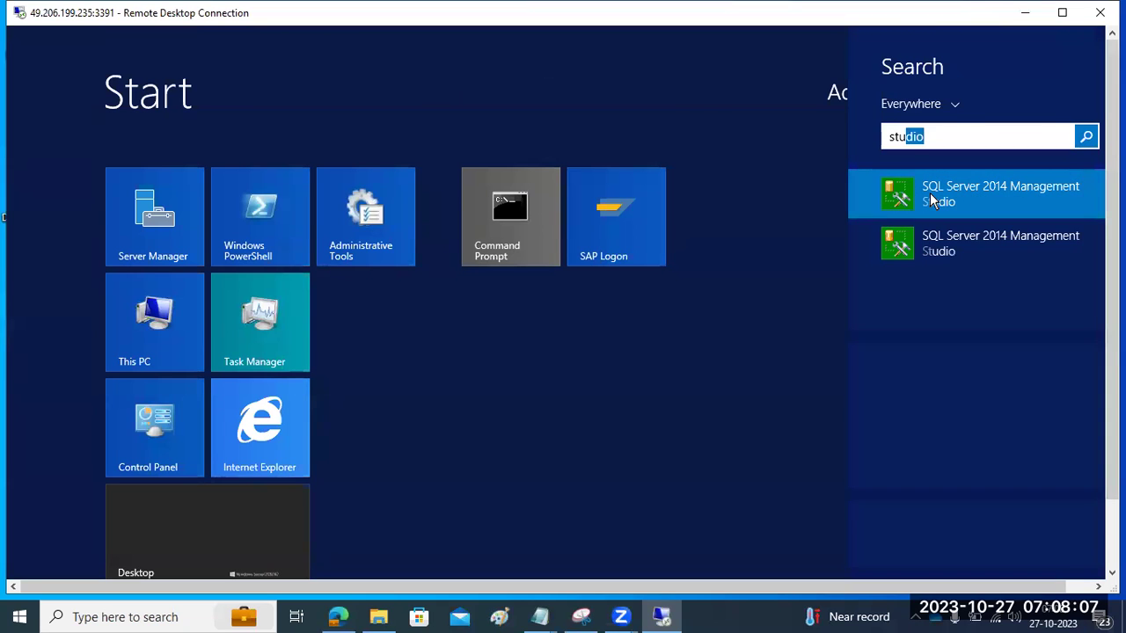
pyautogui.press('super')
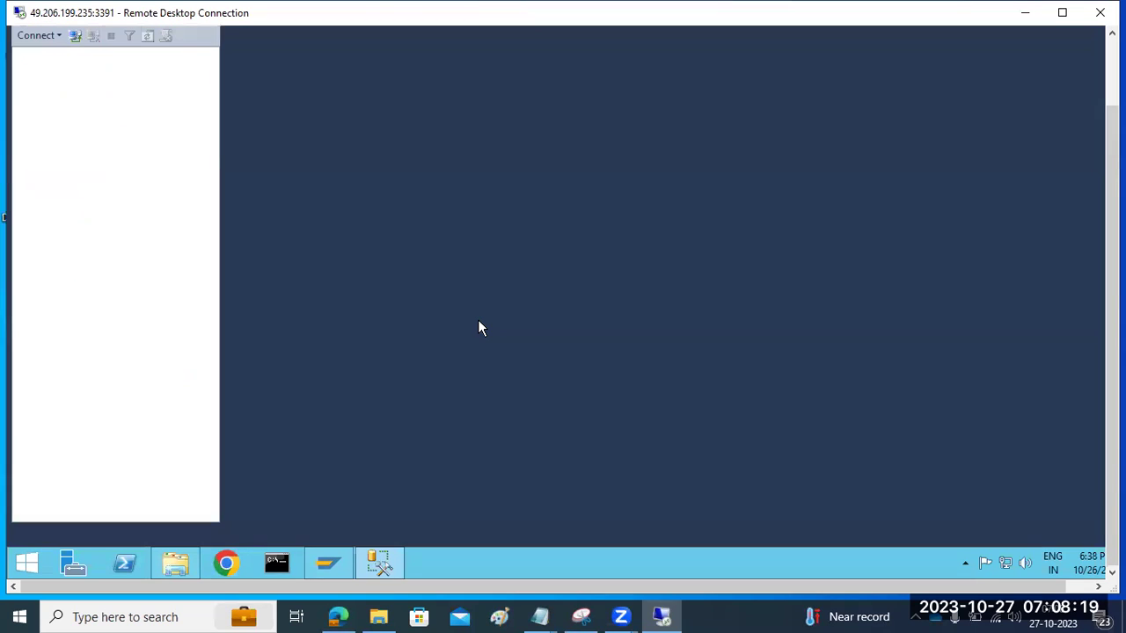
# Step: Connect to SAPWINDOWS and delete the NED database, leaving only ECQ
pyautogui.click(481, 278)
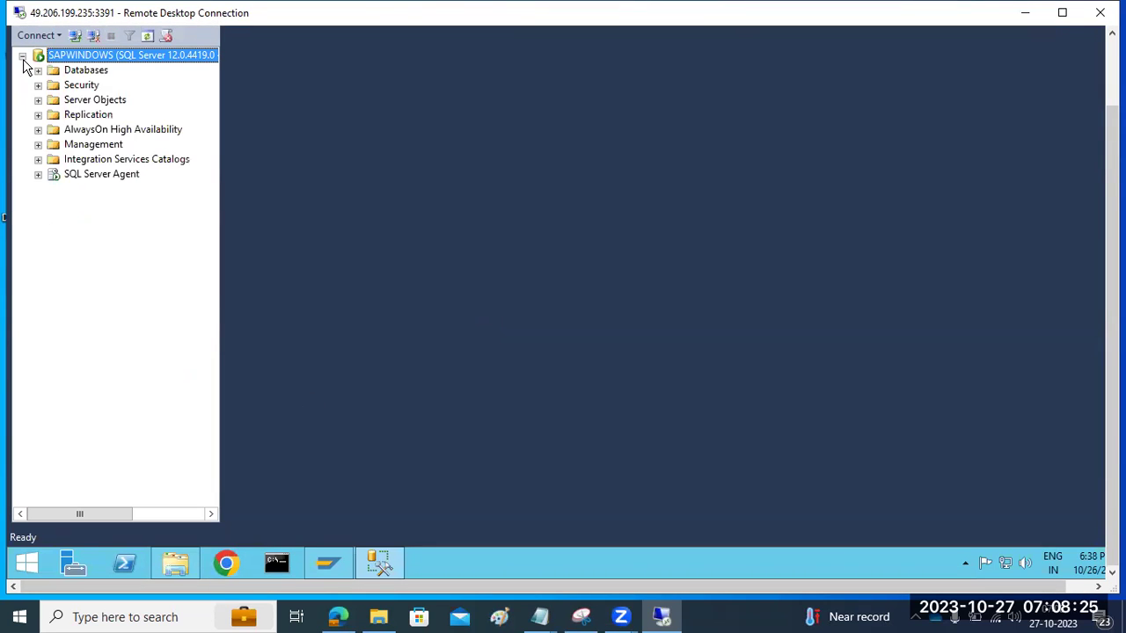
pyautogui.click(38, 71)
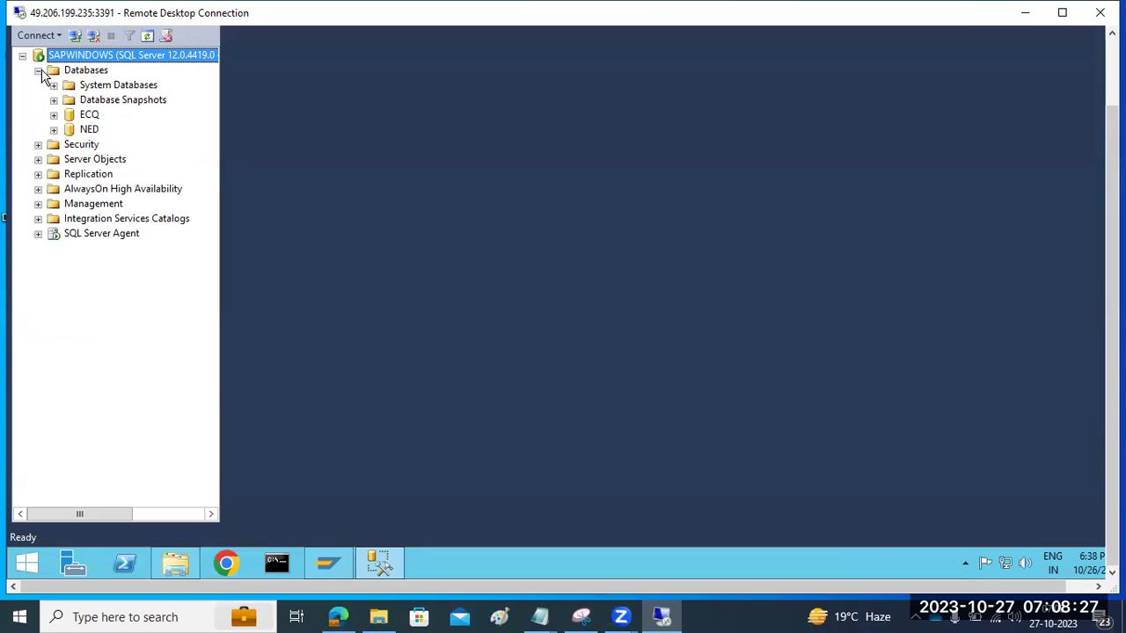
pyautogui.rightClick(70, 130)
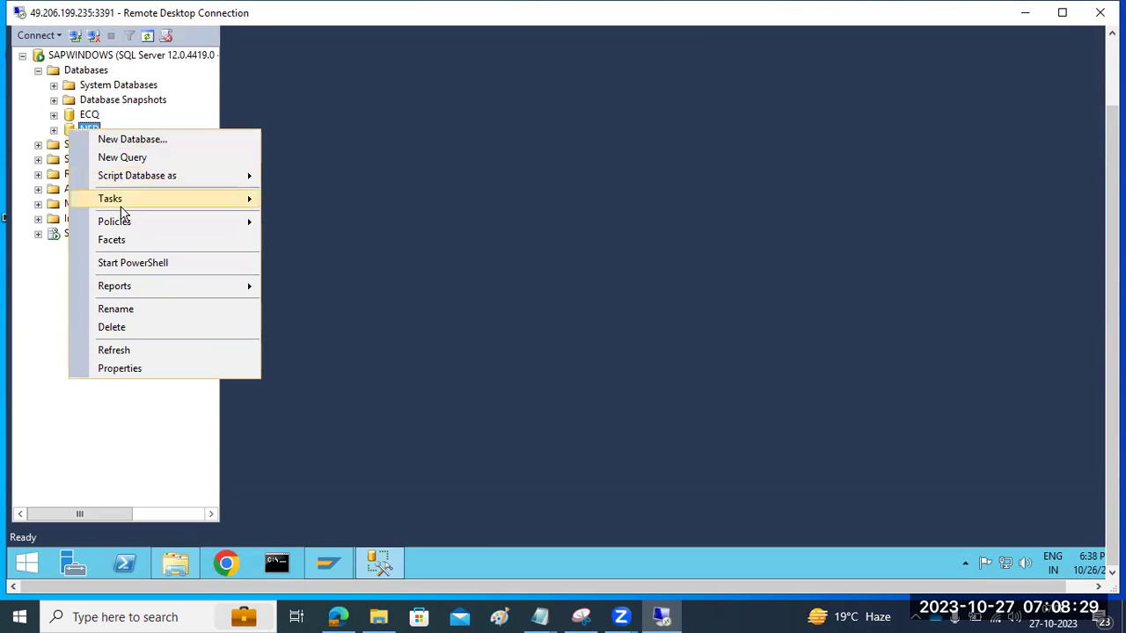
pyautogui.click(111, 326)
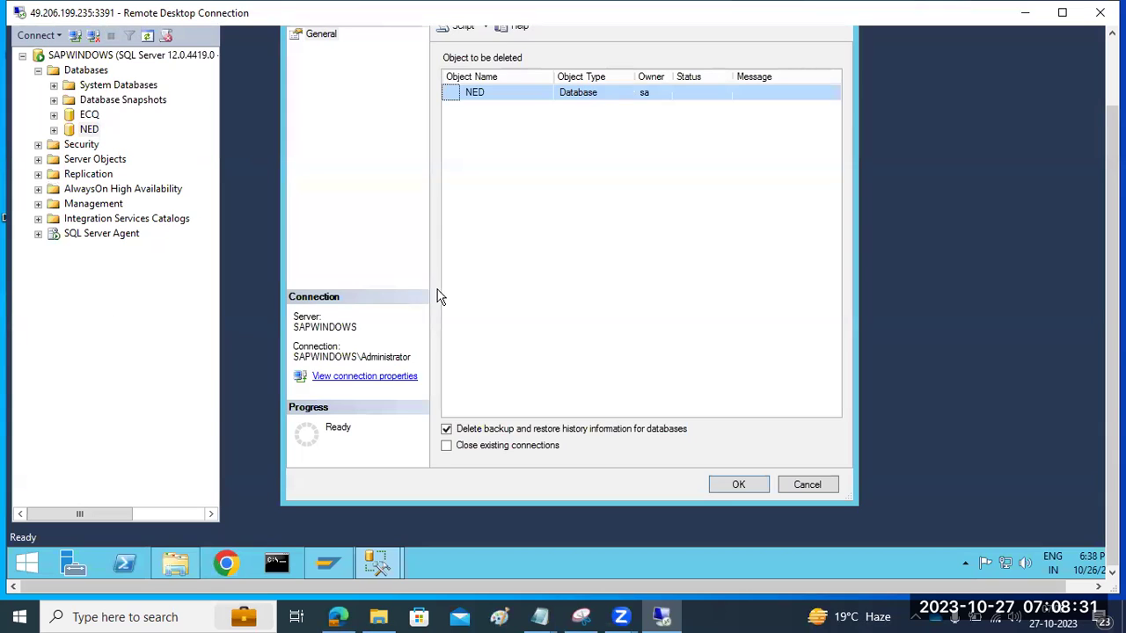
pyautogui.click(730, 489)
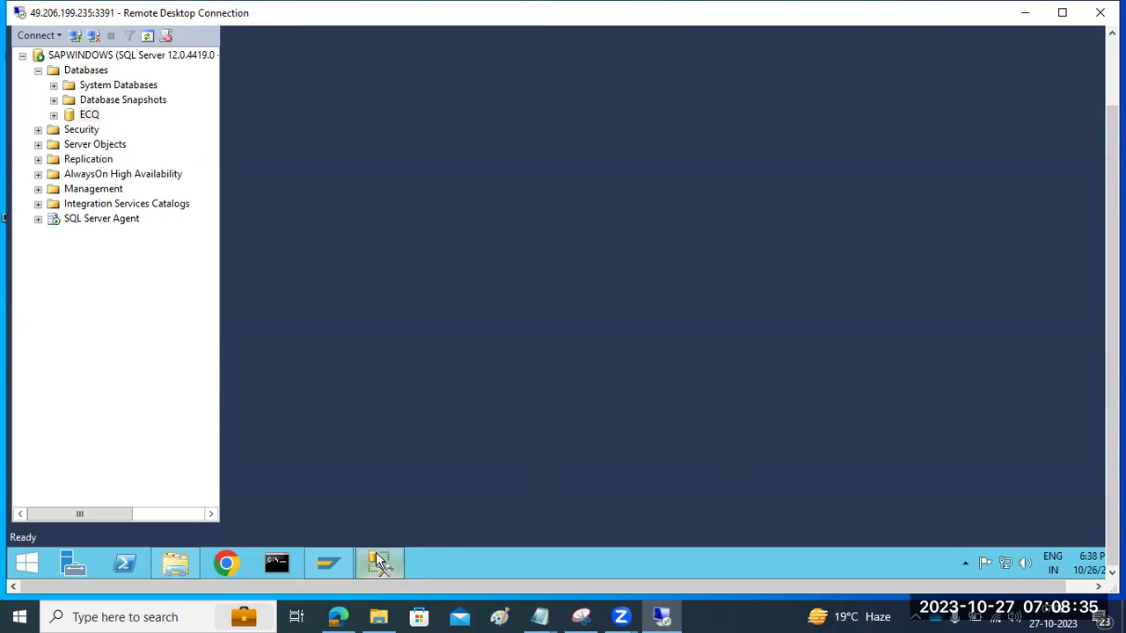
pyautogui.click(375, 553)
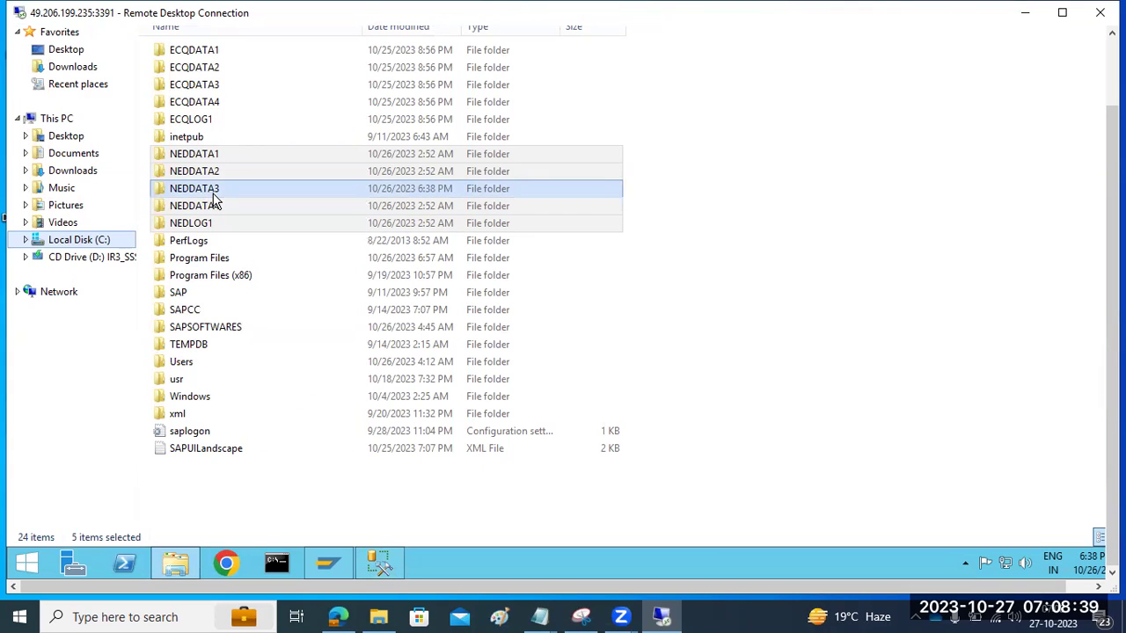
# Step: Permanently delete the NEDDATA1–4 and NEDLOG1 folders from C:
pyautogui.click(236, 157)
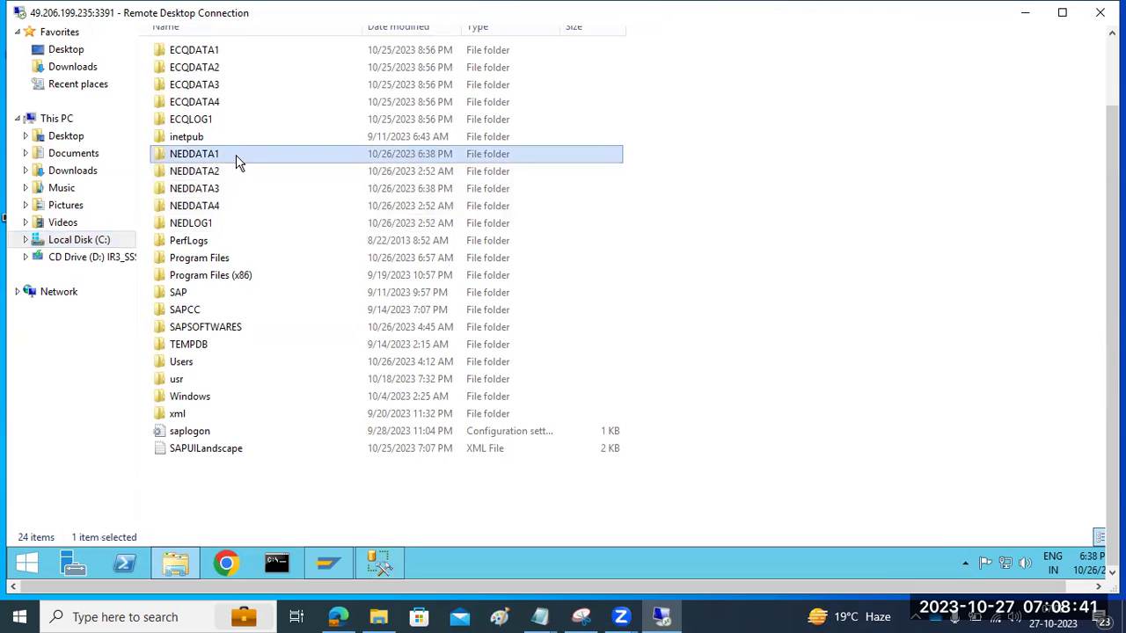
pyautogui.keyDown('ctrl'); pyautogui.click(232, 169); pyautogui.keyUp('ctrl')
pyautogui.keyDown('ctrl'); pyautogui.click(230, 190); pyautogui.keyUp('ctrl')
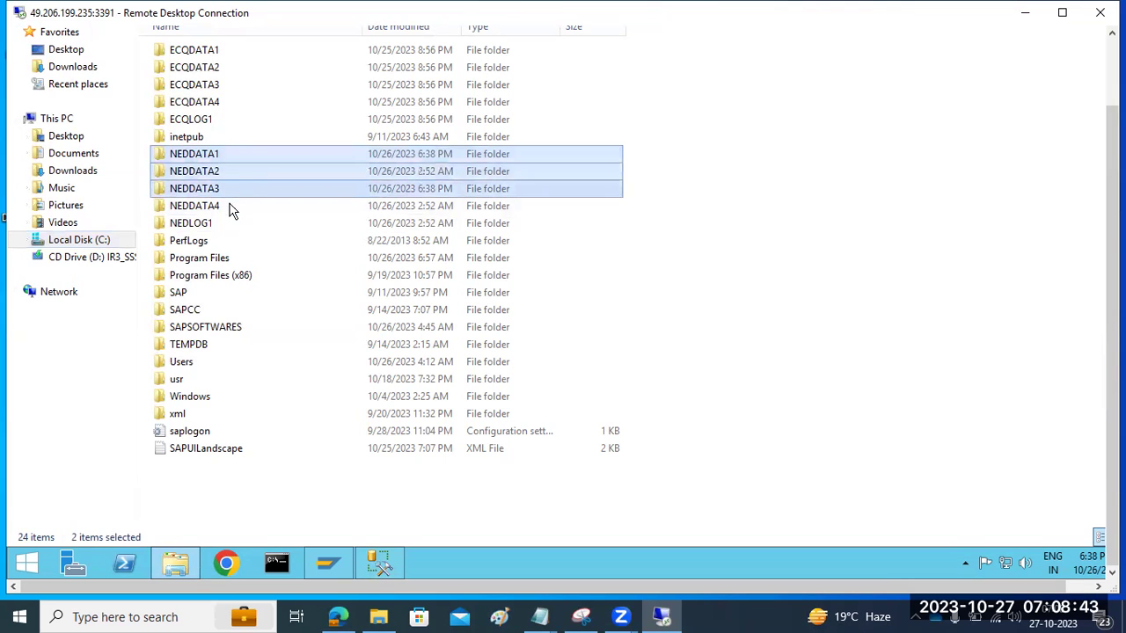
pyautogui.keyDown('ctrl'); pyautogui.click(229, 210); pyautogui.keyUp('ctrl')
pyautogui.keyDown('ctrl'); pyautogui.click(233, 220); pyautogui.keyUp('ctrl')
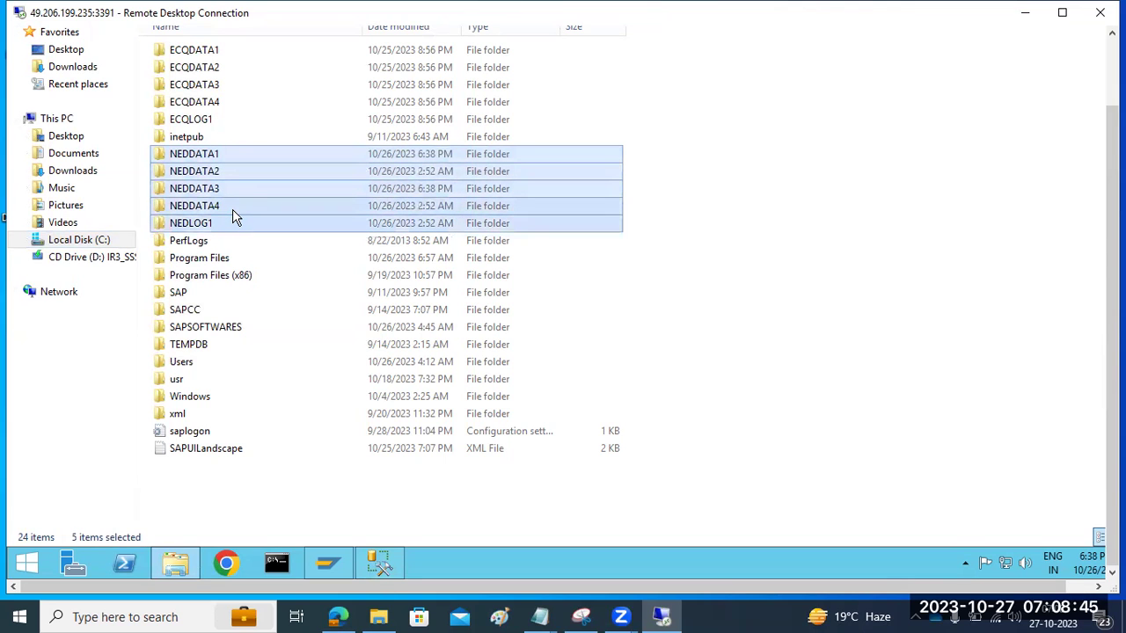
pyautogui.hotkey('shift', 'Delete')
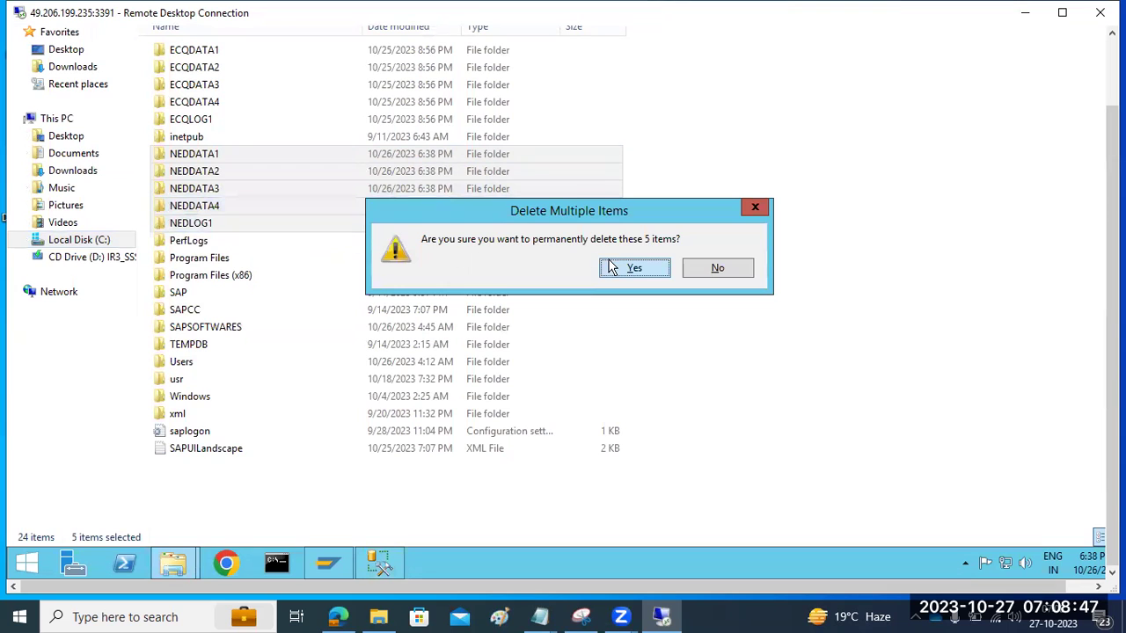
pyautogui.click(611, 267)
# Step: Refresh the This PC view and minimize Explorer
pyautogui.click(77, 122)
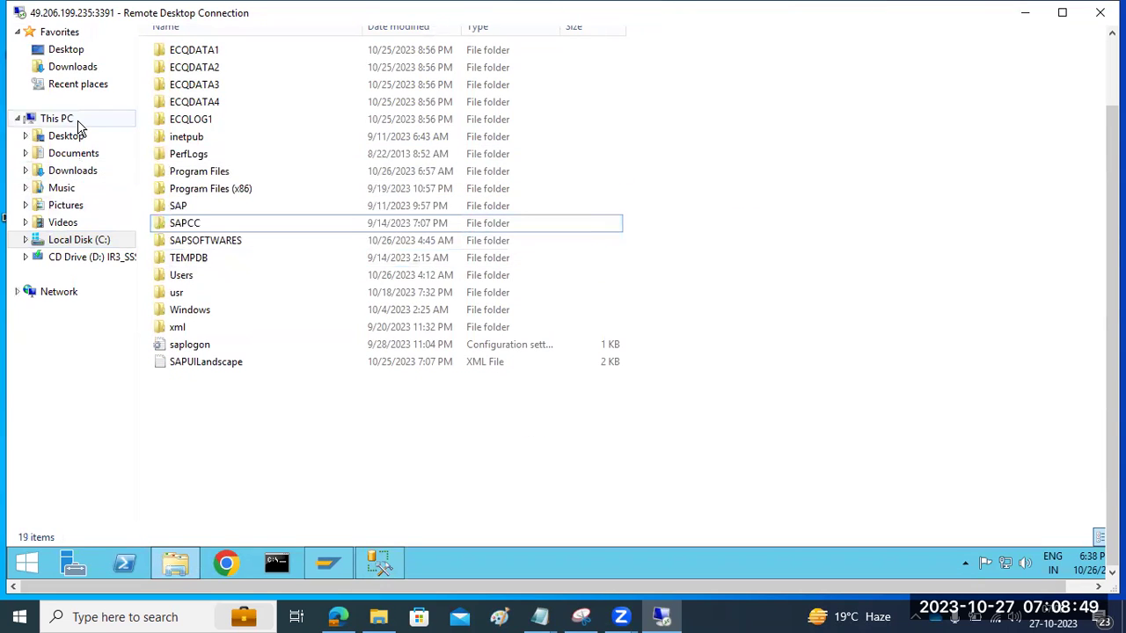
pyautogui.rightClick(273, 241)
pyautogui.click(329, 310)
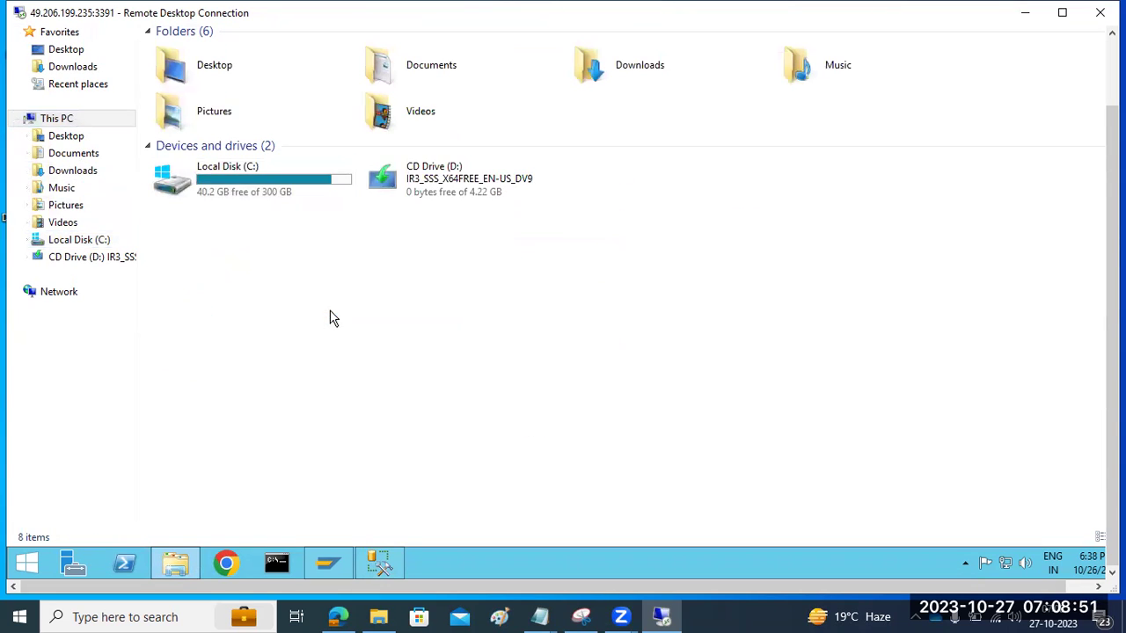
pyautogui.click(180, 564)
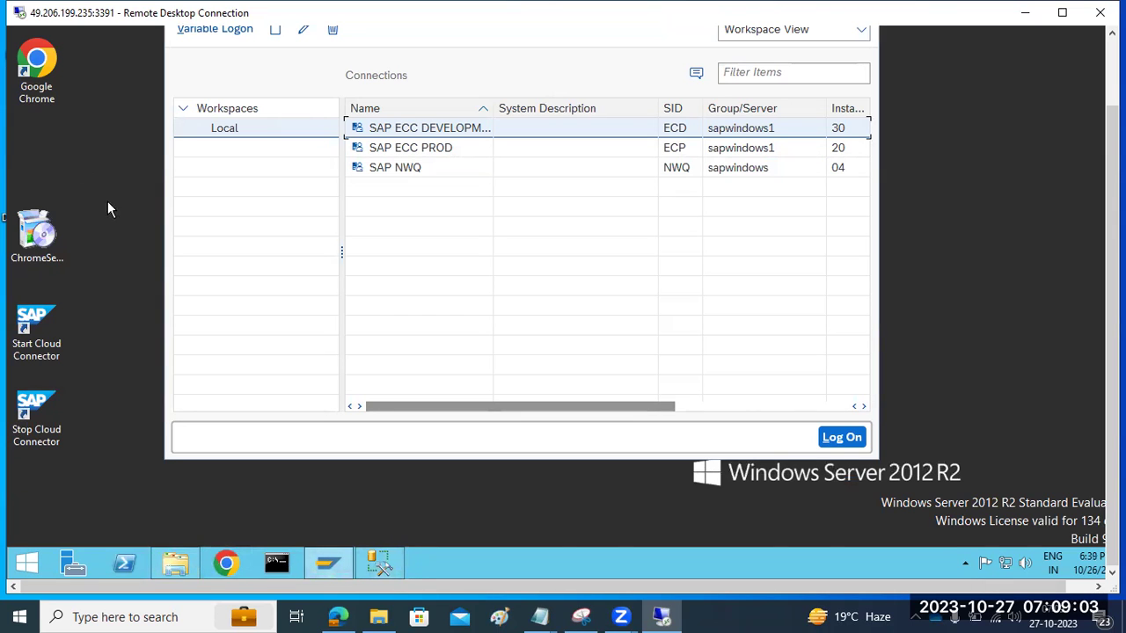
# Step: Show the desktop and search the Start screen for 'sapm'
pyautogui.rightClick(470, 570)
pyautogui.click(504, 498)
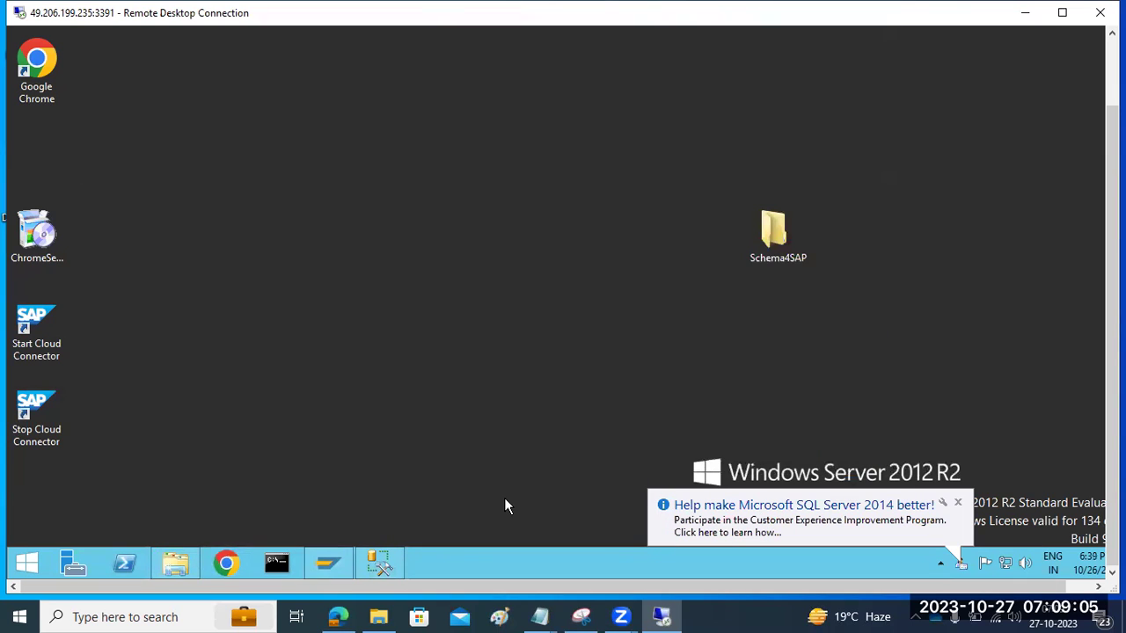
pyautogui.moveTo(1112, 334); pyautogui.dragTo(1112, 265)
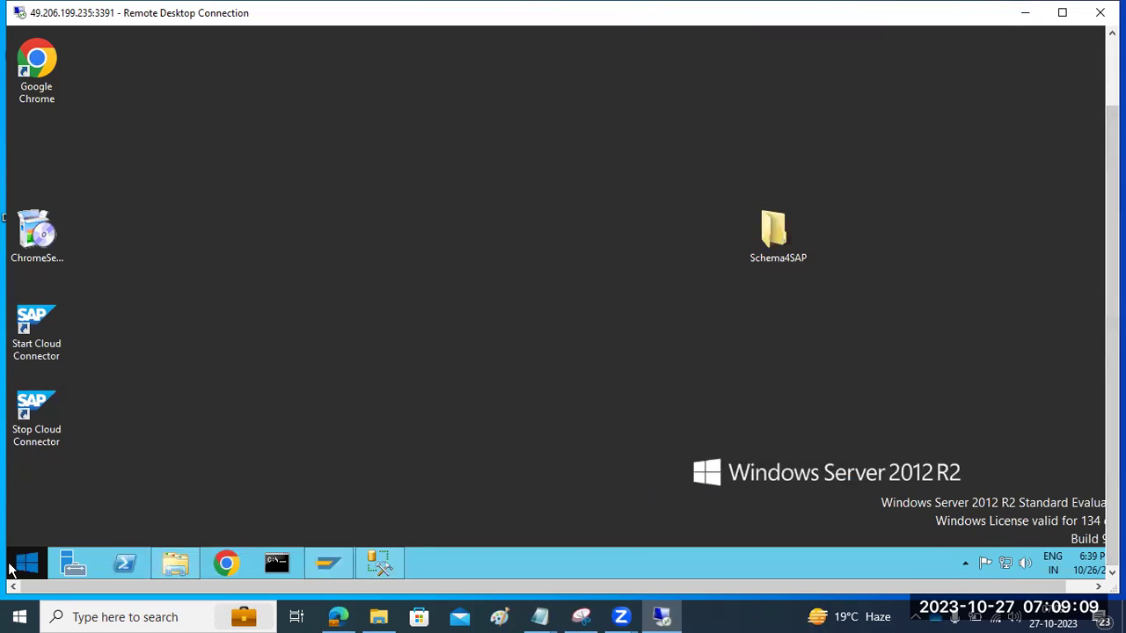
pyautogui.click(21, 565)
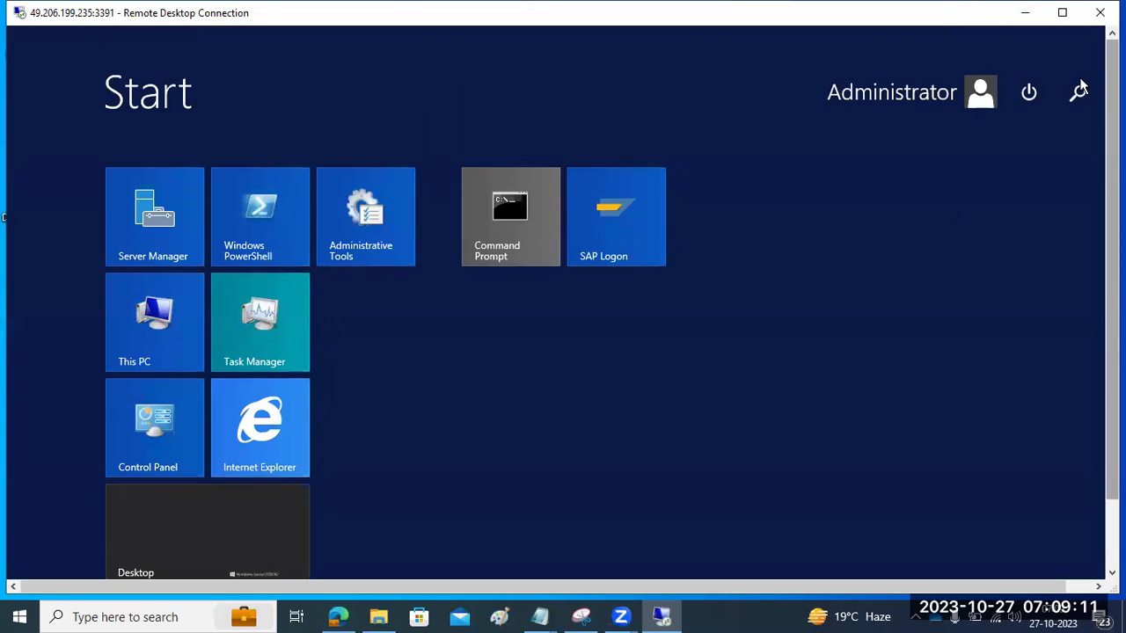
pyautogui.click(1082, 90)
pyautogui.write('MMC')
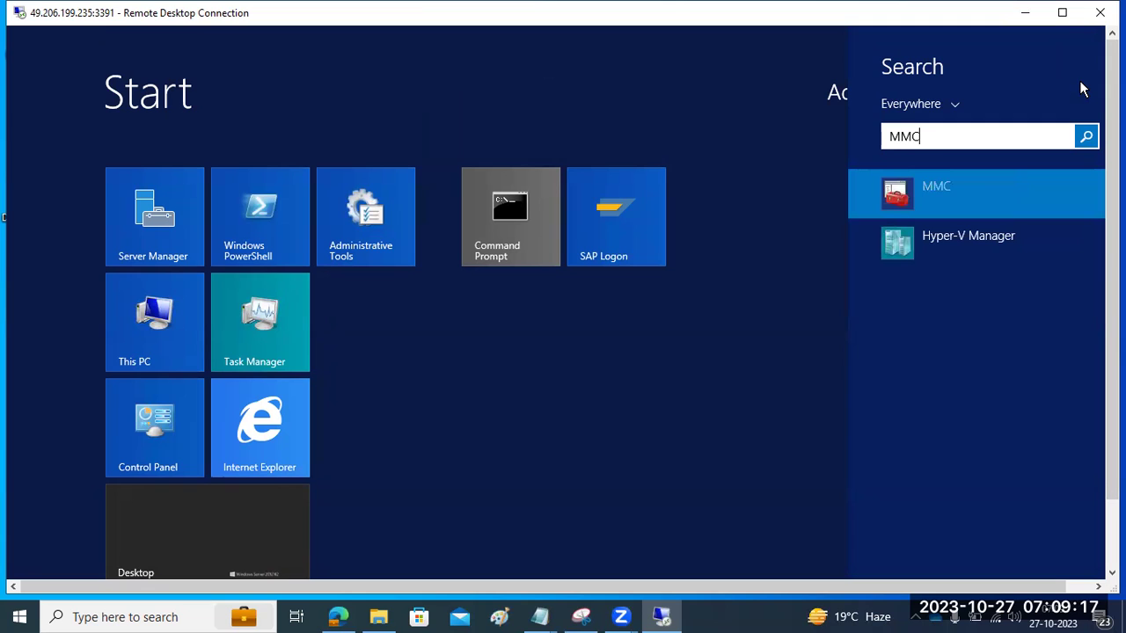
pyautogui.hotkey('ctrl', 'a')
pyautogui.write('sap')
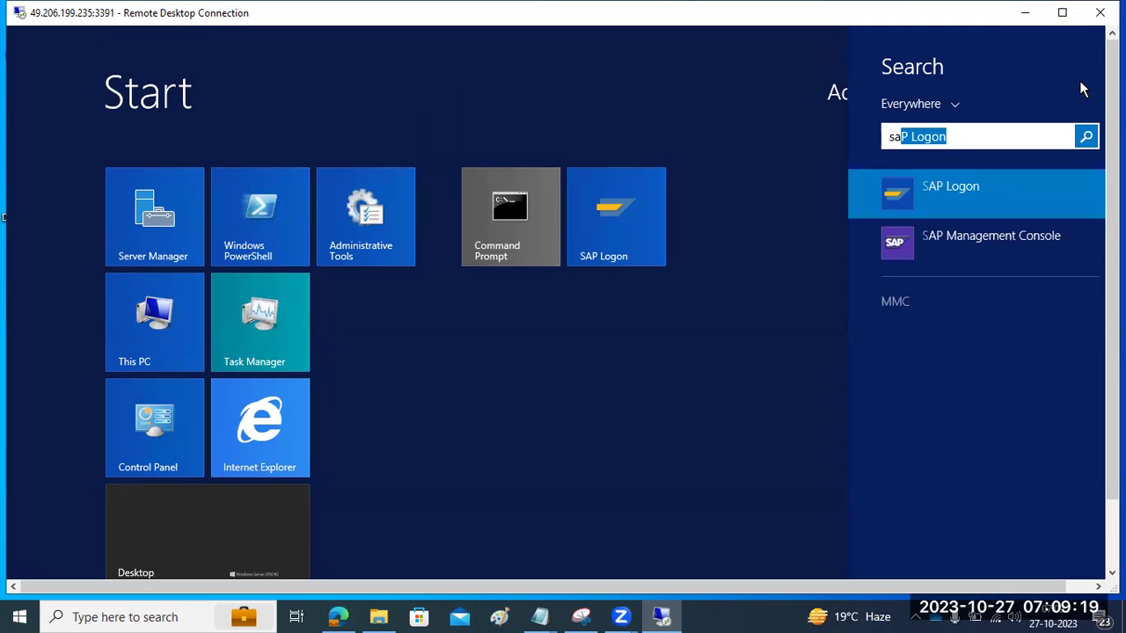
pyautogui.write('m')
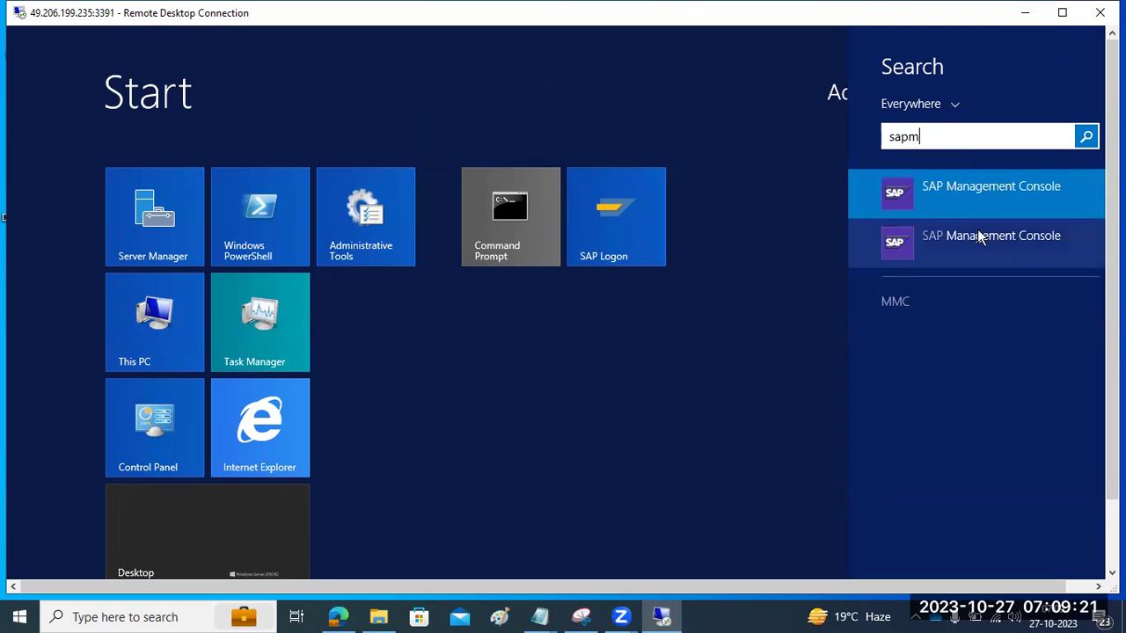
# Step: Pin SAP Management Console to Start and the taskbar, then return to the desktop
pyautogui.rightClick(955, 184)
pyautogui.click(968, 220)
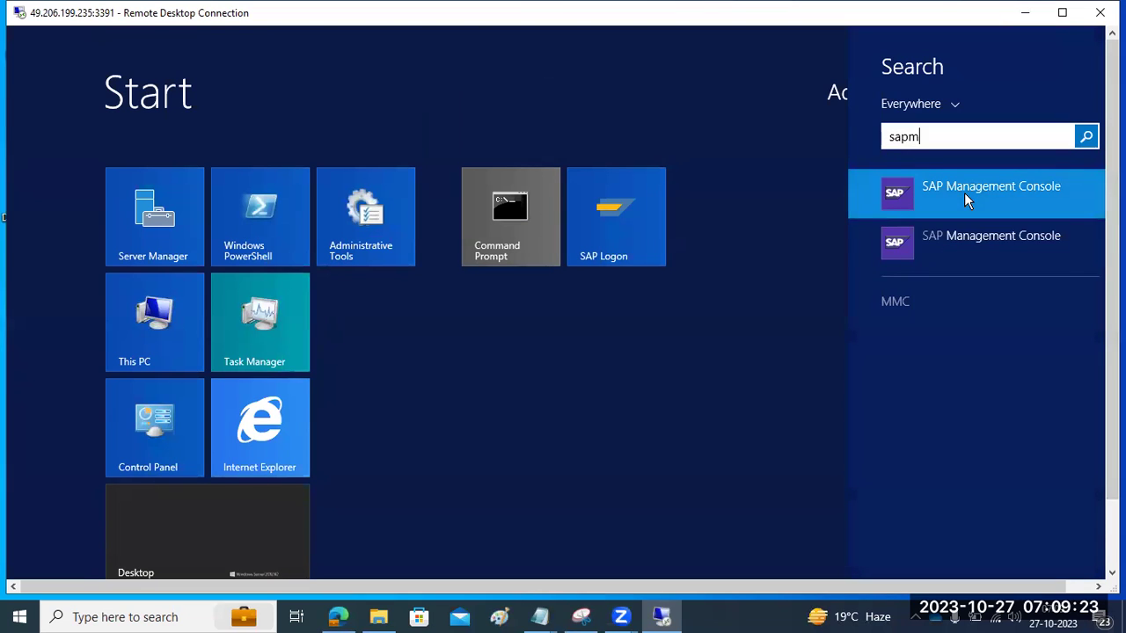
pyautogui.rightClick(965, 200)
pyautogui.click(984, 255)
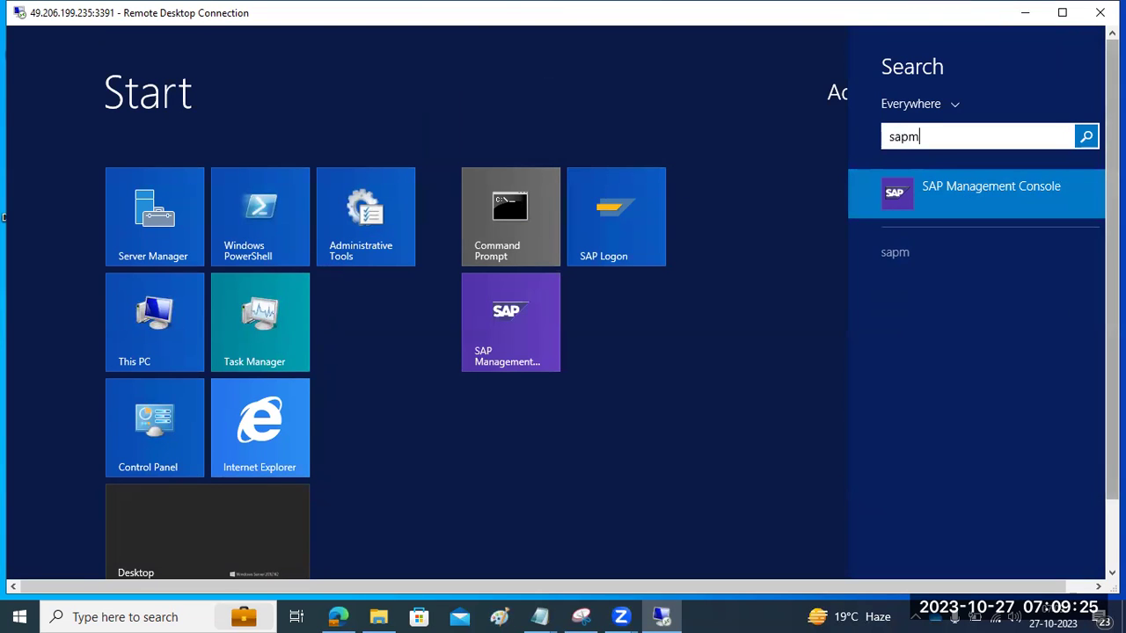
pyautogui.moveTo(1111, 329); pyautogui.dragTo(1096, 410)
pyautogui.click(224, 474)
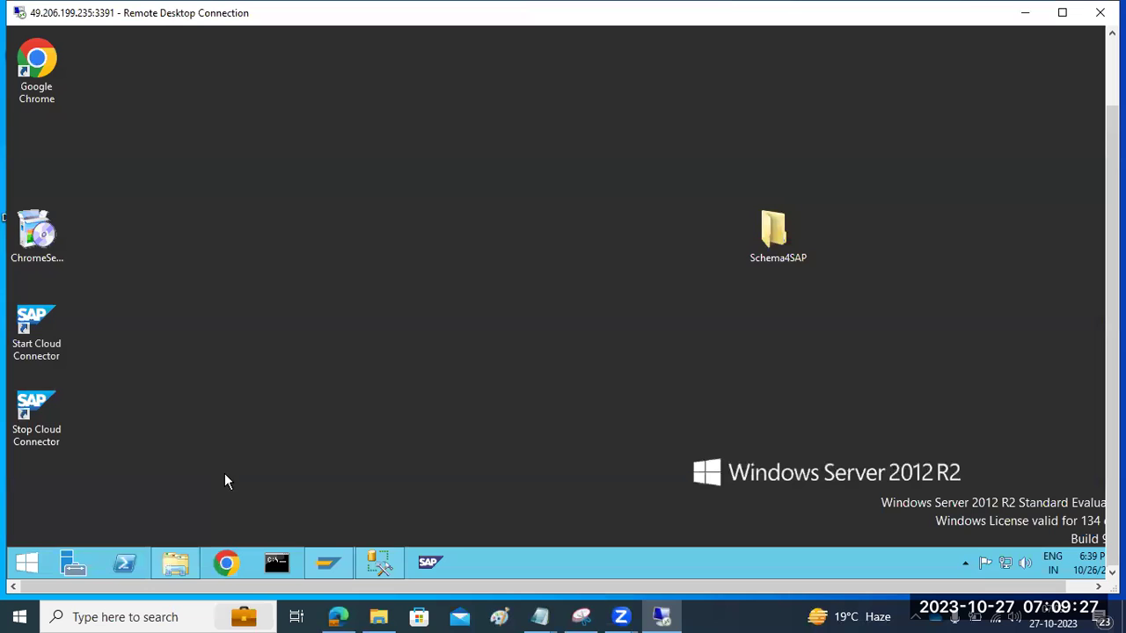
# Step: Launch SAP Management Console and check ECQ's sapwindows 4 and sapwindows 5 instances
pyautogui.click(423, 566)
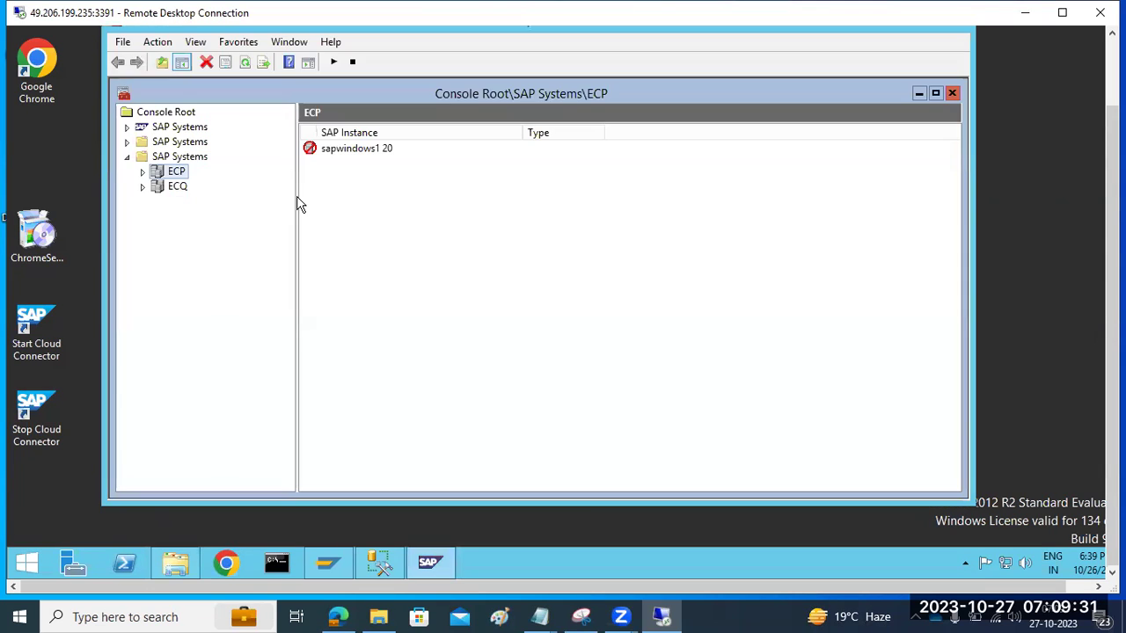
pyautogui.click(141, 188)
pyautogui.click(159, 201)
pyautogui.click(158, 201)
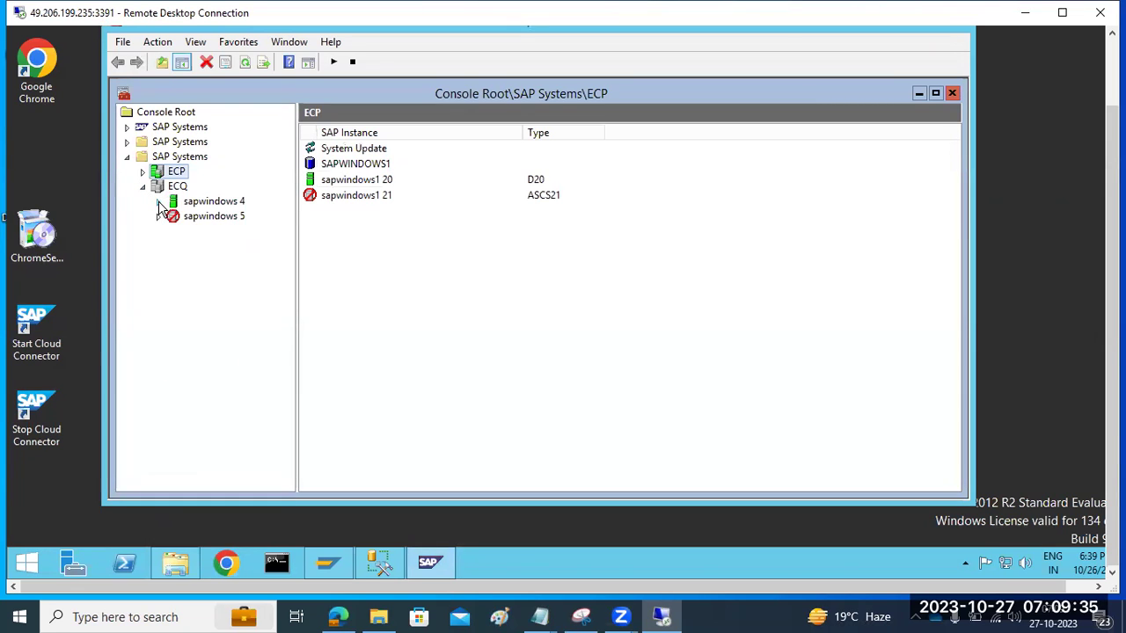
pyautogui.click(158, 218)
pyautogui.click(157, 218)
# Step: Expand and collapse both SAP Systems groups to review the listed systems
pyautogui.click(127, 143)
pyautogui.click(127, 143)
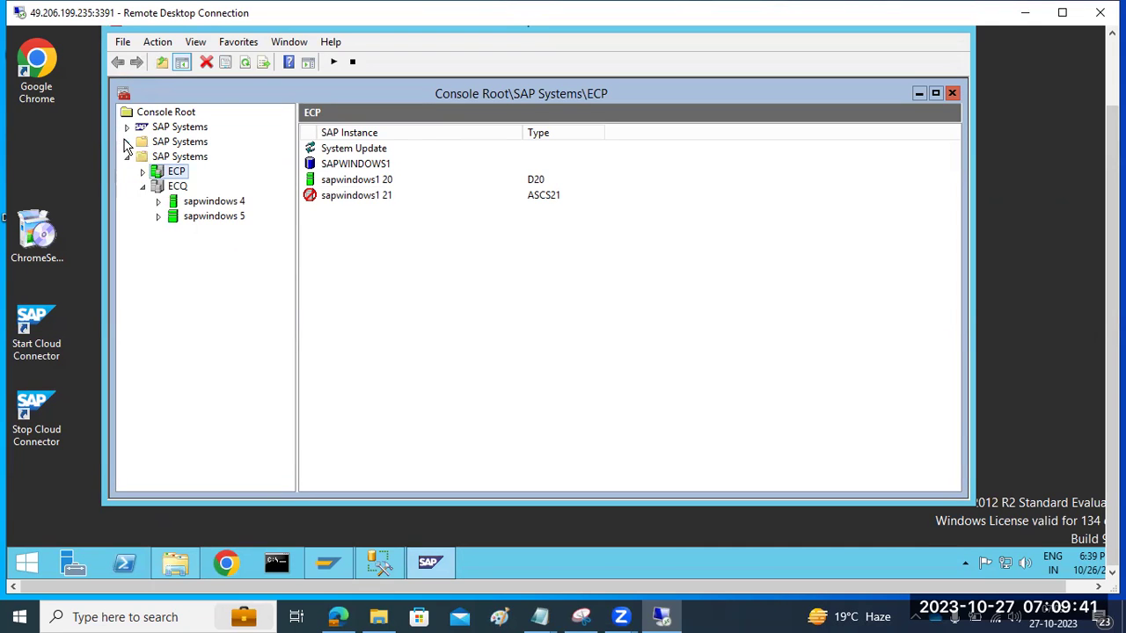
pyautogui.click(128, 128)
pyautogui.click(128, 130)
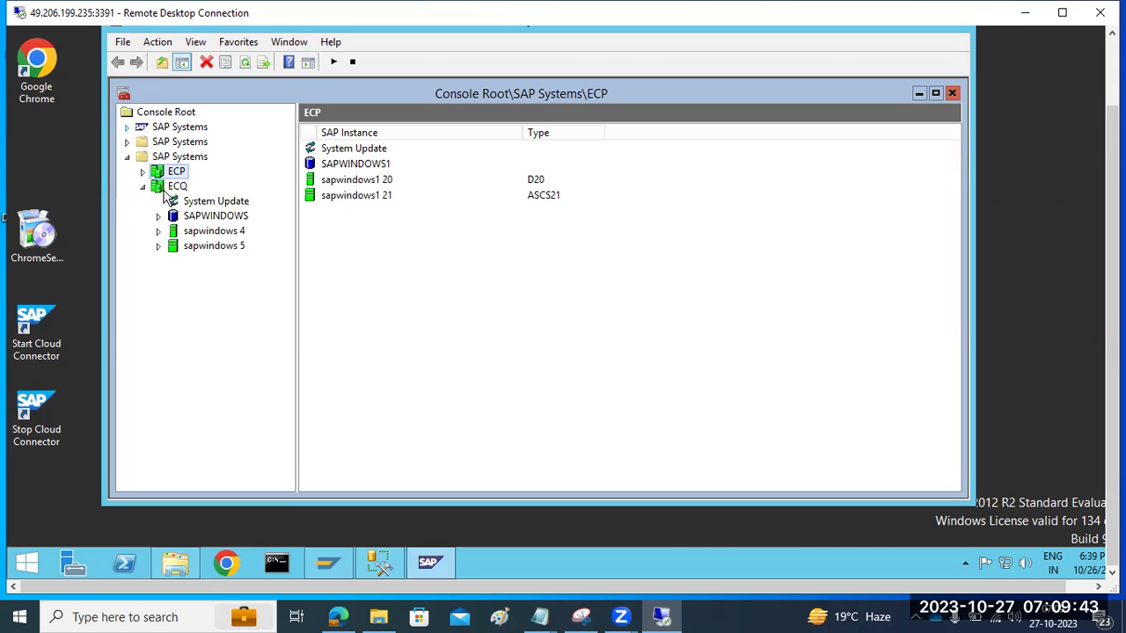
# Step: Rename the SAP NWQ logon entry to SAP ECQ with System ID ECQ and save it
pyautogui.click(325, 564)
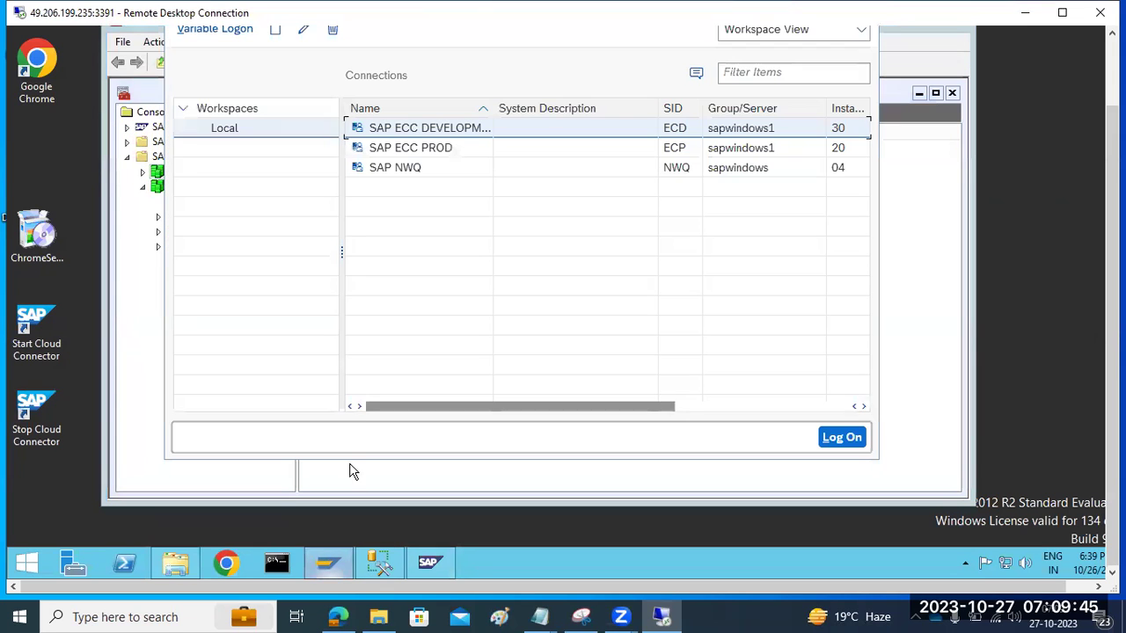
pyautogui.click(392, 167)
pyautogui.moveTo(1113, 168); pyautogui.dragTo(1112, 98)
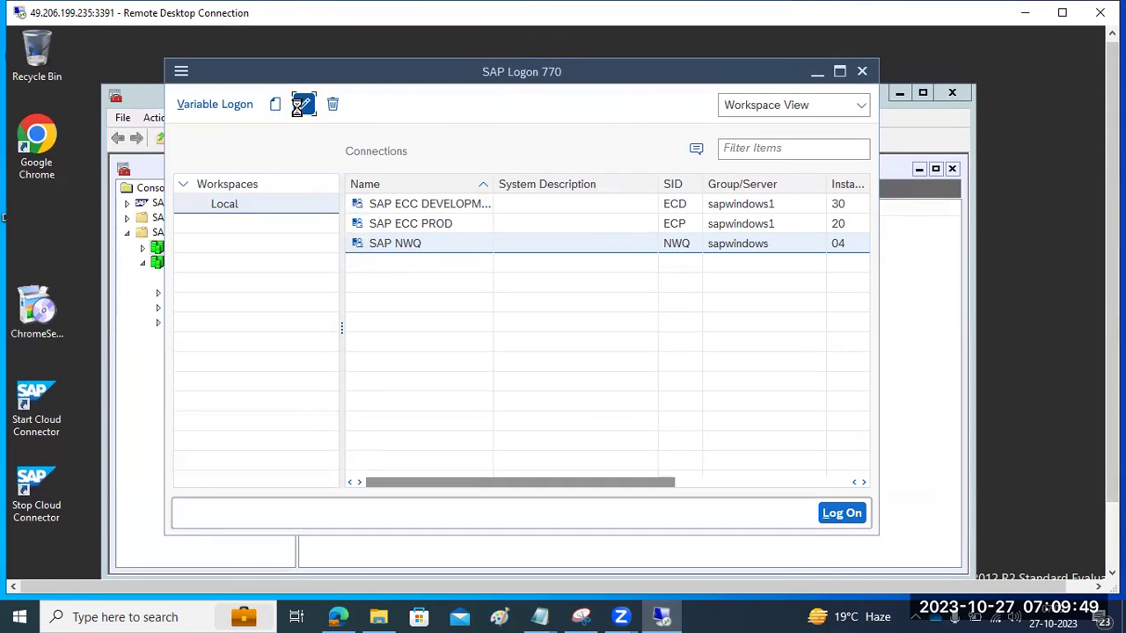
pyautogui.click(303, 105)
pyautogui.click(465, 318)
pyautogui.doubleClick(466, 318)
pyautogui.write('EC')
pyautogui.click(519, 290)
pyautogui.press('BackSpace')
pyautogui.press('BackSpace')
pyautogui.press('BackSpace')
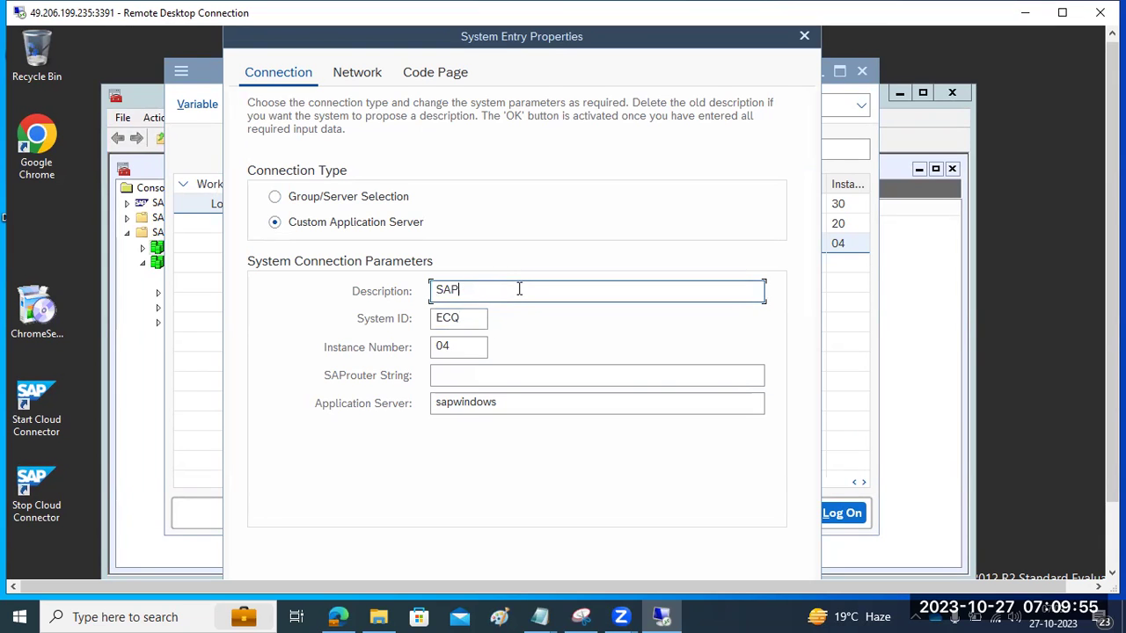
pyautogui.write('ECQ')
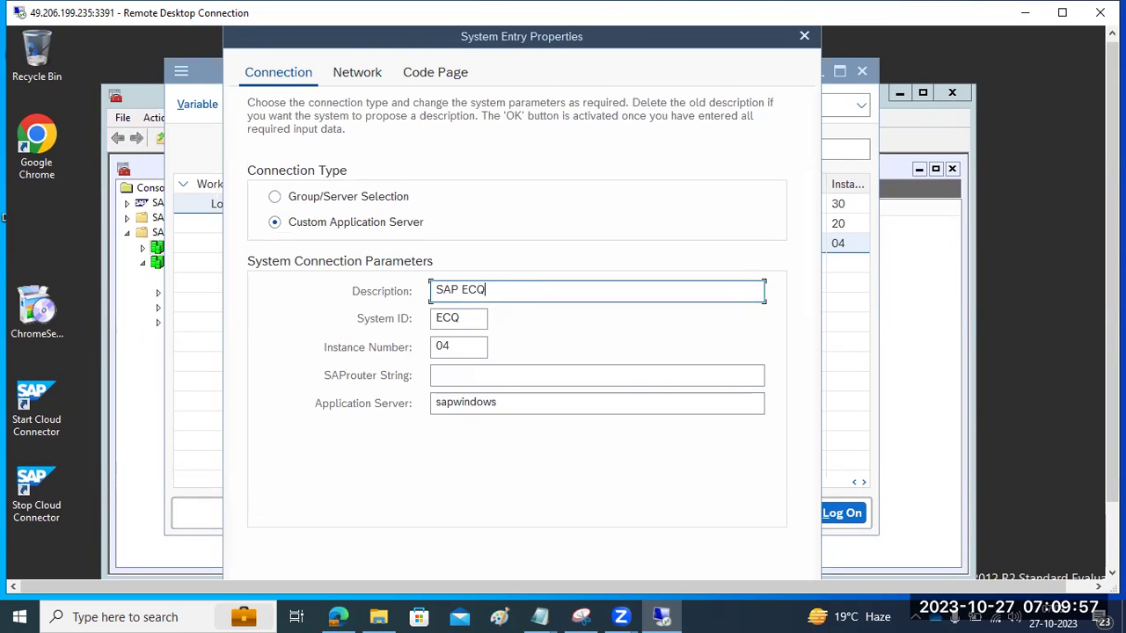
pyautogui.press('Return')
pyautogui.press('Return')
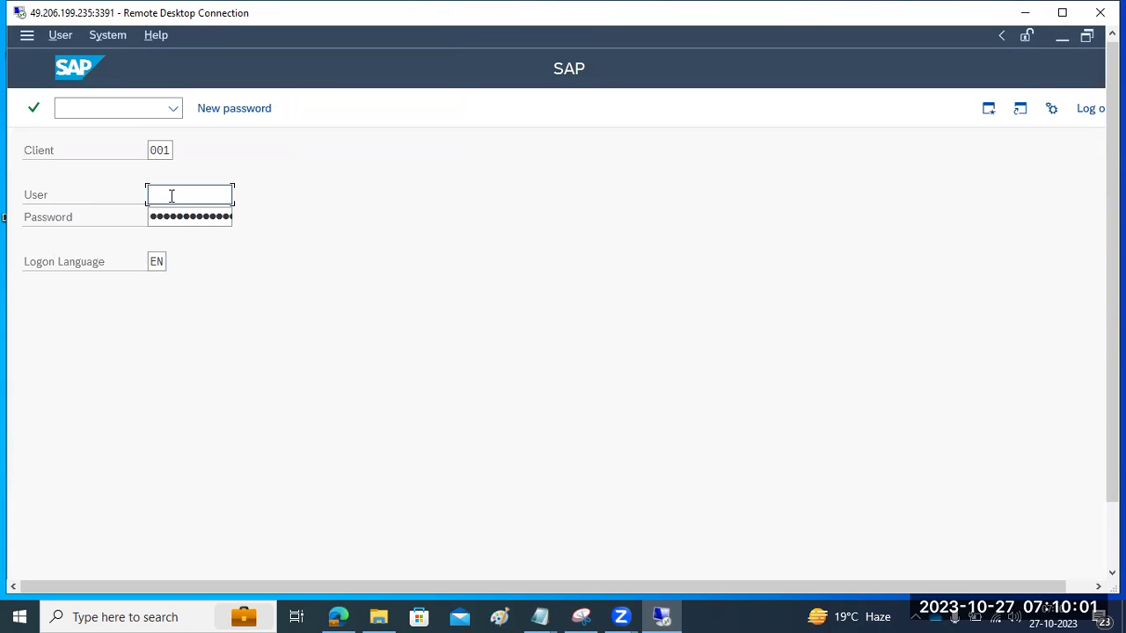
# Step: Log on to client 001 with the user name and password
pyautogui.write('ddic')
pyautogui.press('Tab')
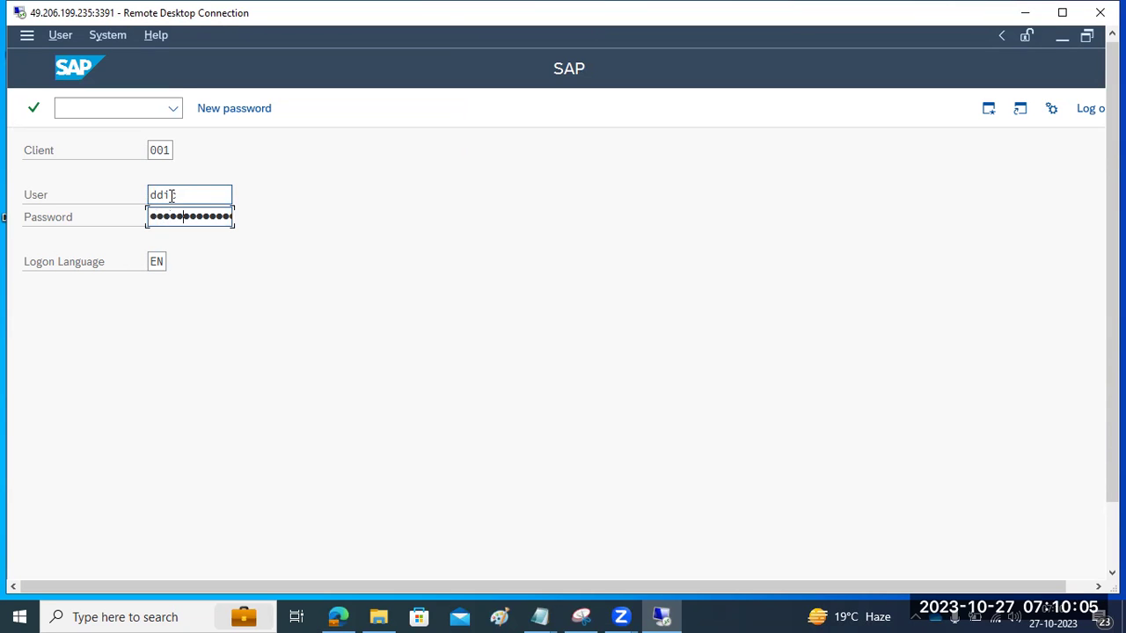
pyautogui.press('Return')
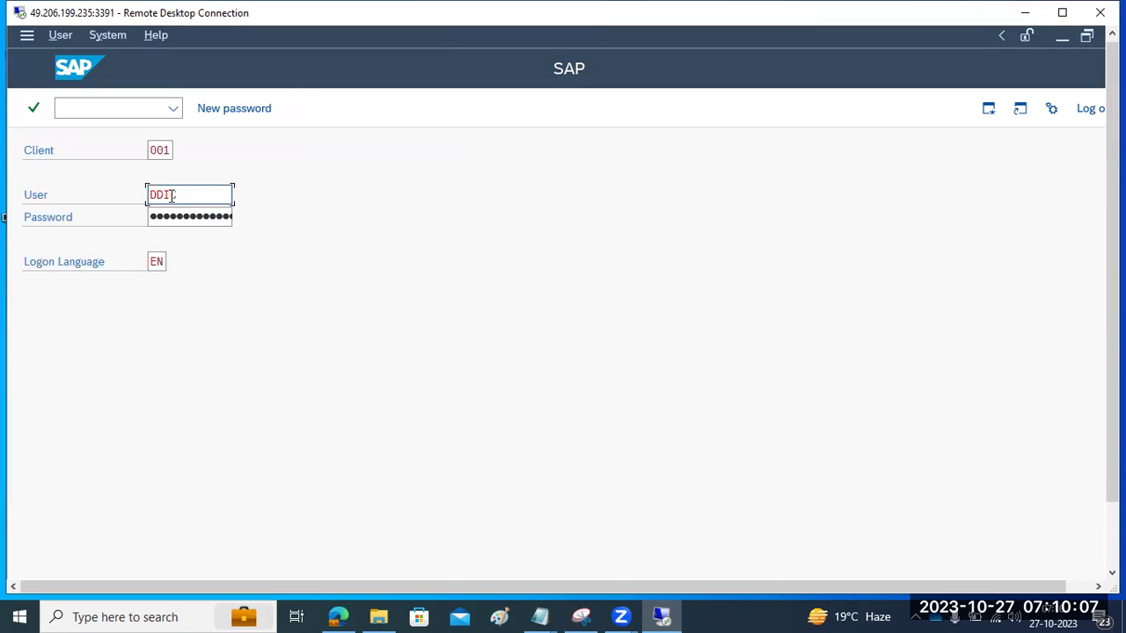
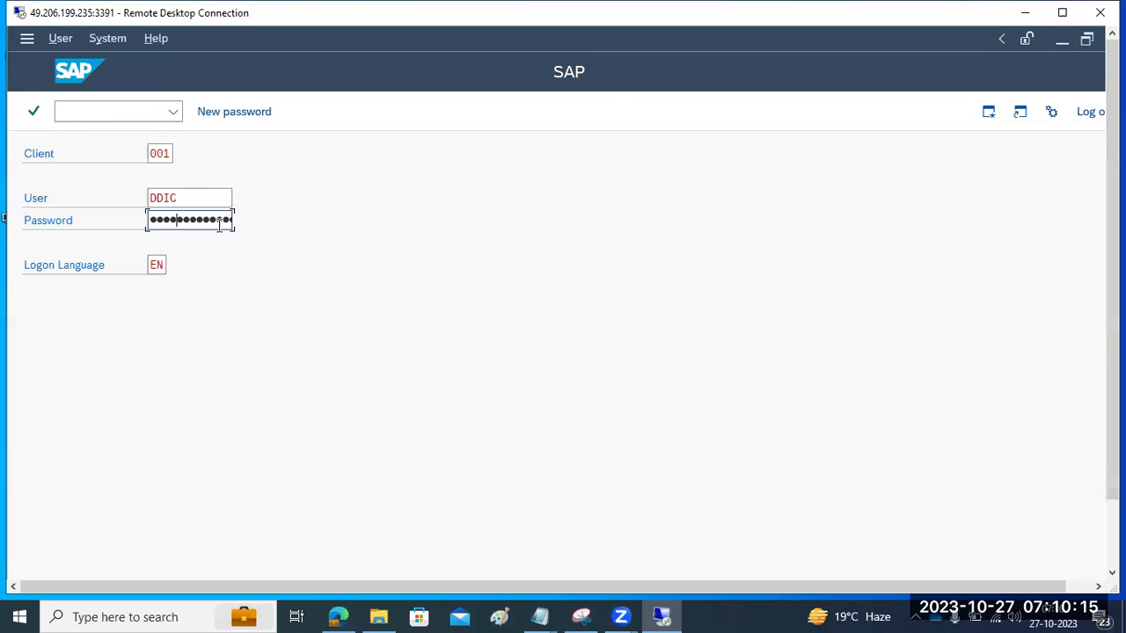
# Step: Submit the client 001 logon, acknowledge the failed-logon notice, and briefly view the SAP Management Console
pyautogui.press('Return')
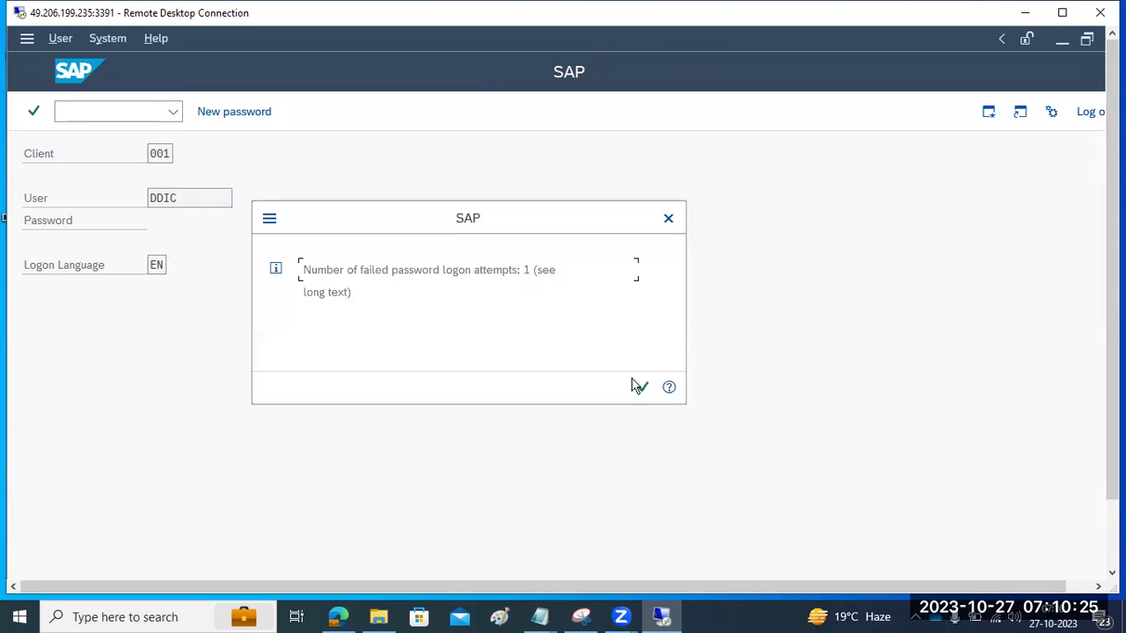
pyautogui.click(642, 387)
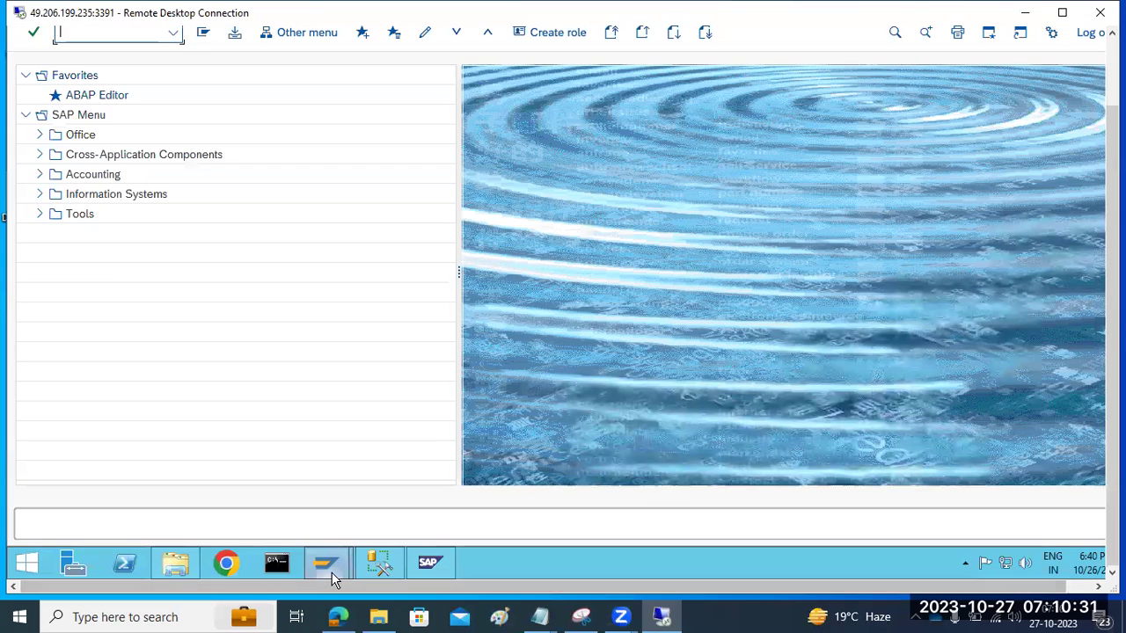
pyautogui.click(428, 564)
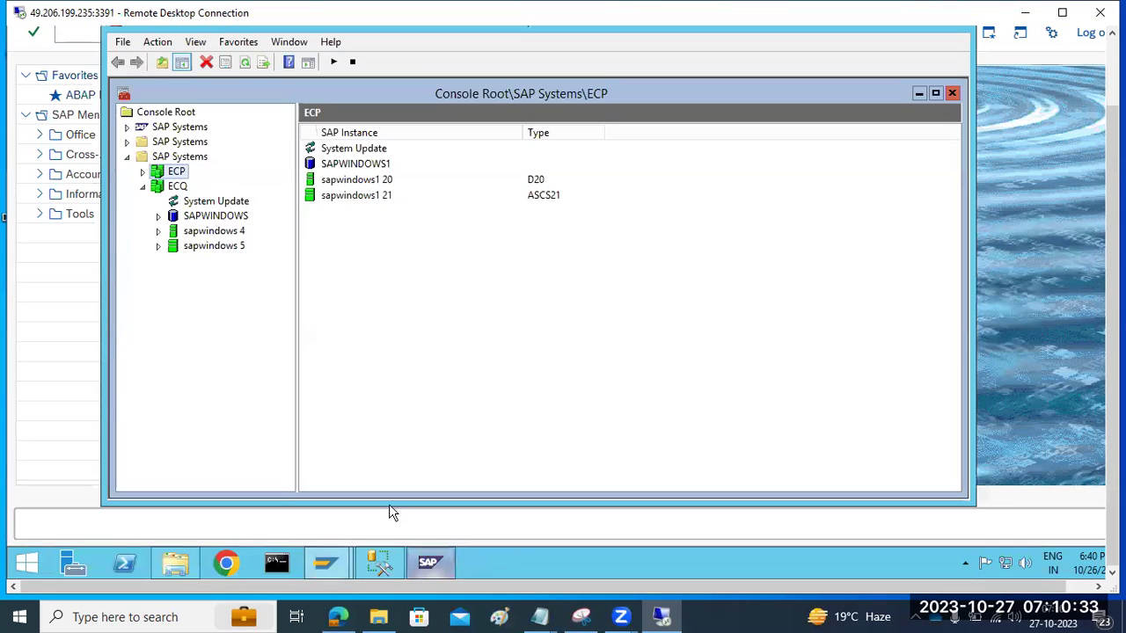
pyautogui.click(435, 564)
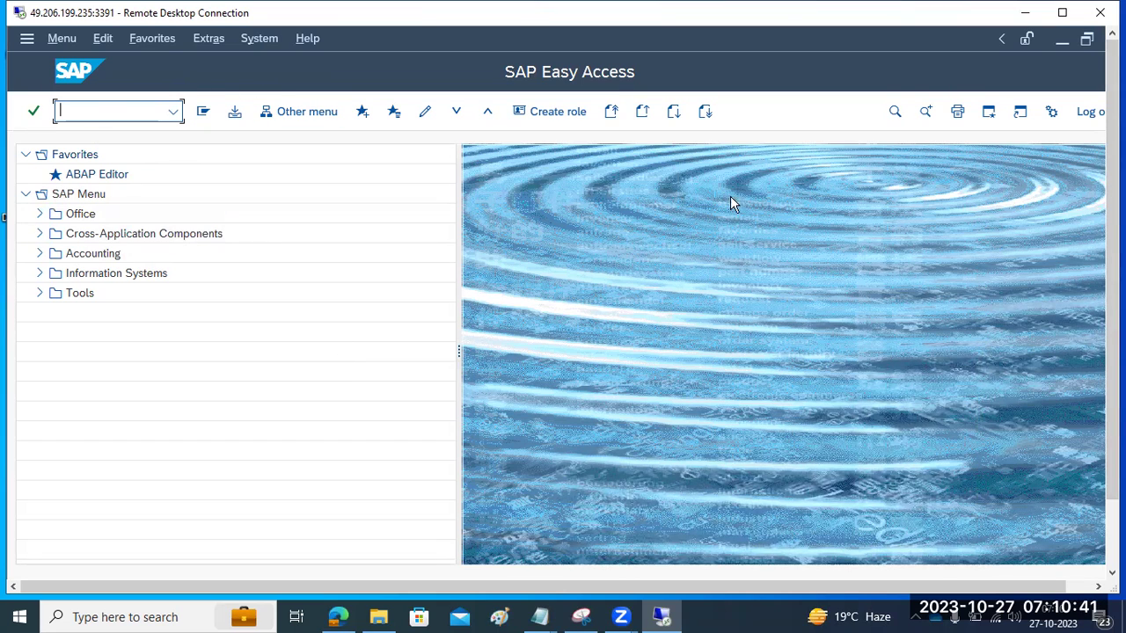
# Step: Open System > Status for ECQ and show the installed product version details
pyautogui.click(260, 39)
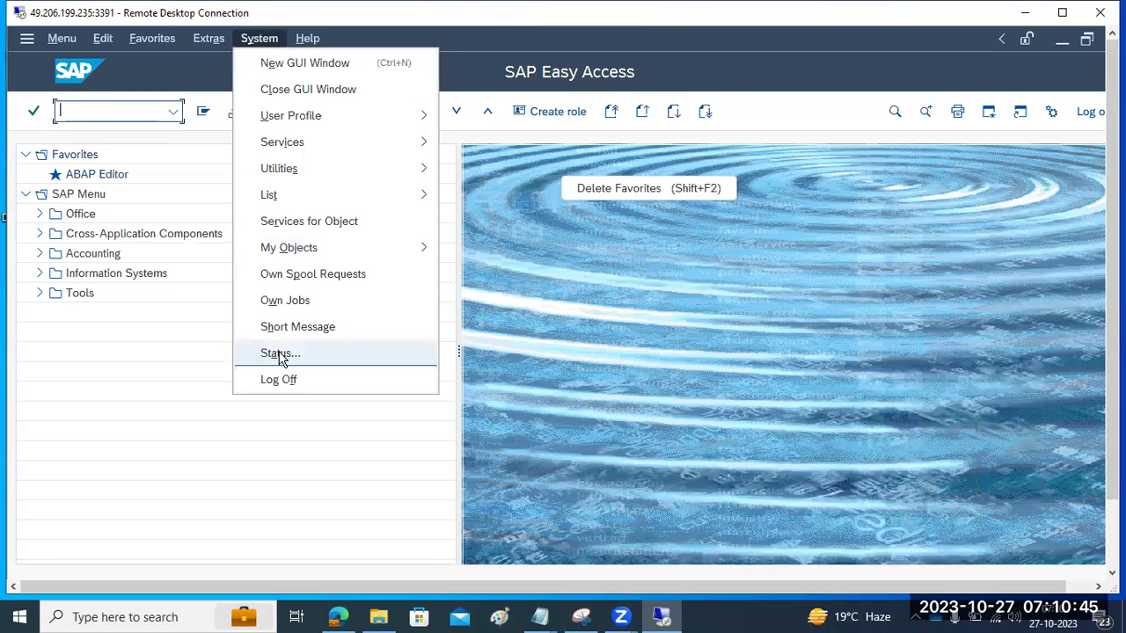
pyautogui.click(279, 354)
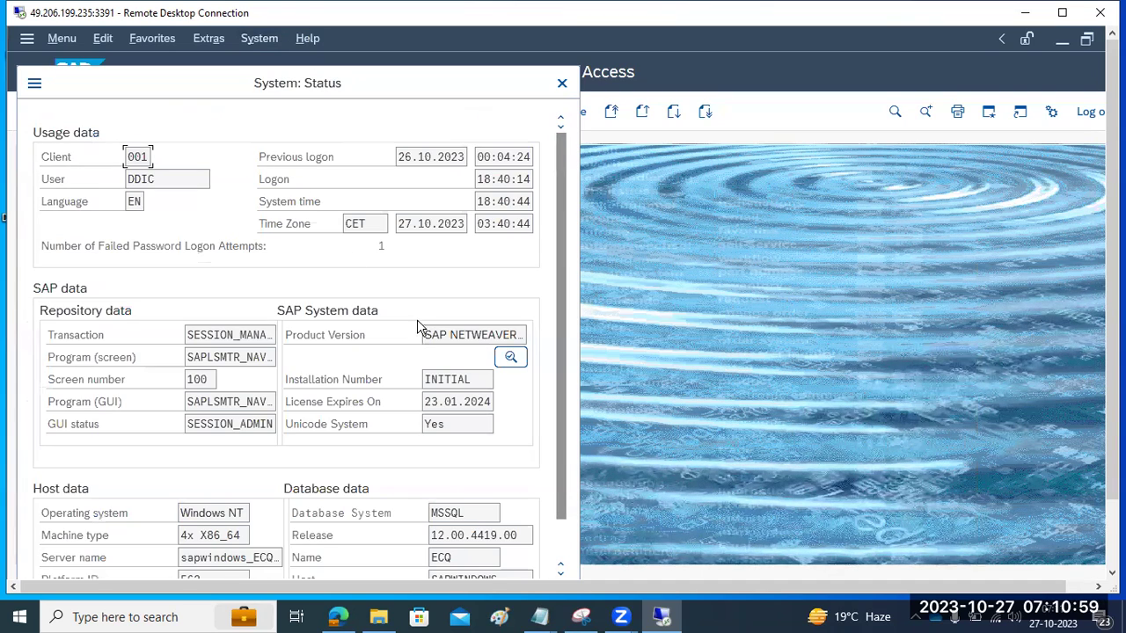
pyautogui.click(510, 356)
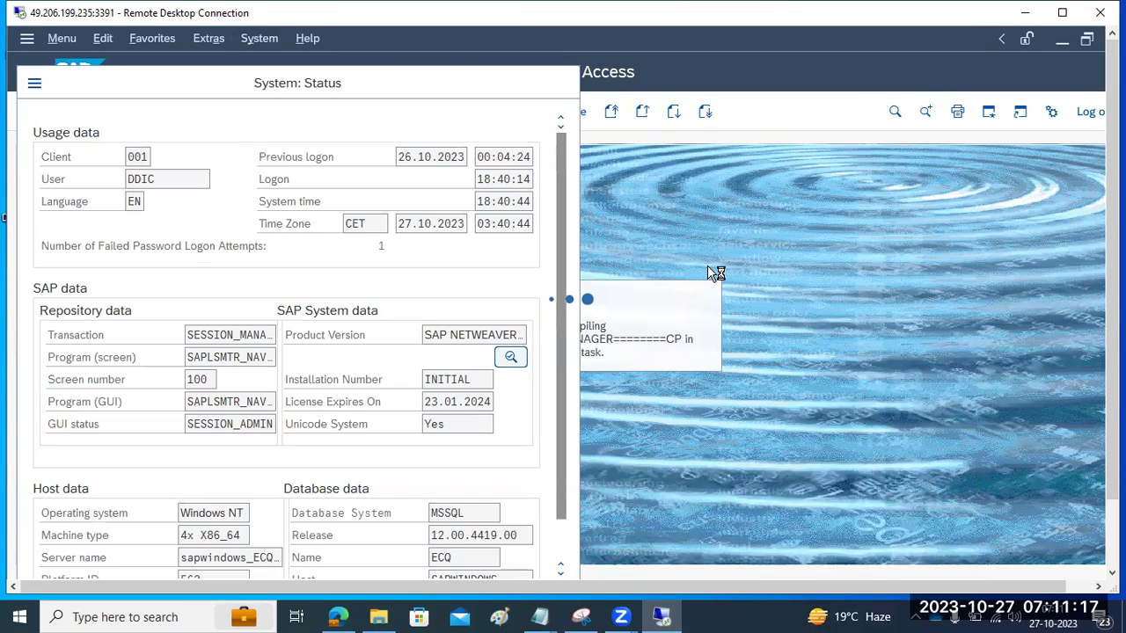
# Step: In Paint, add a text note reading 'SICK/SM28 - to check the consistency checks'
pyautogui.click(506, 615)
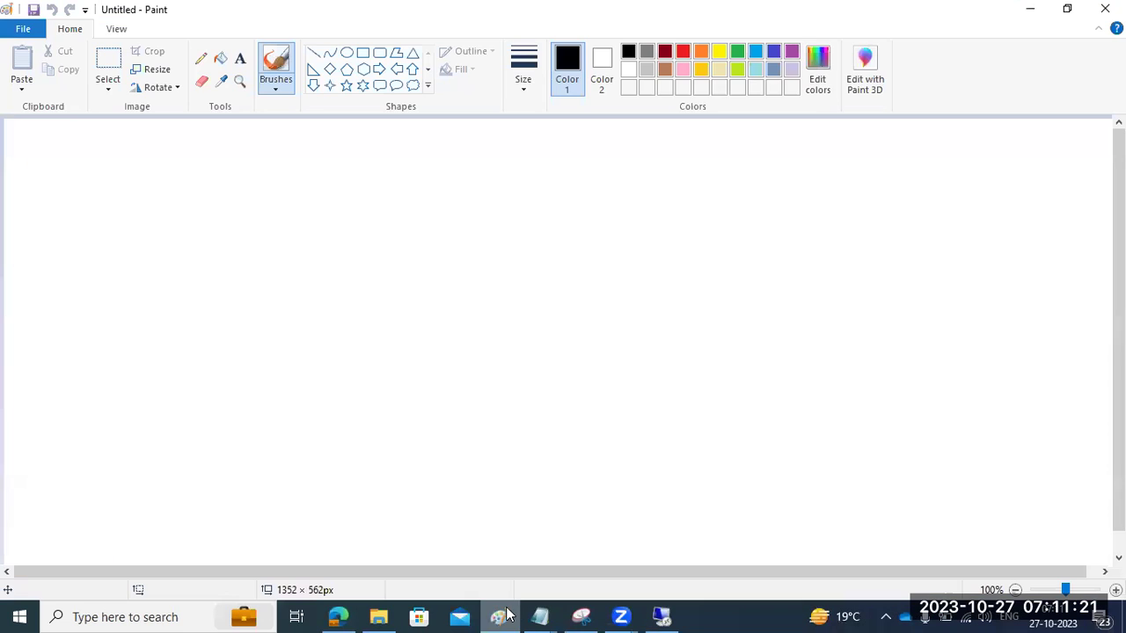
pyautogui.click(239, 58)
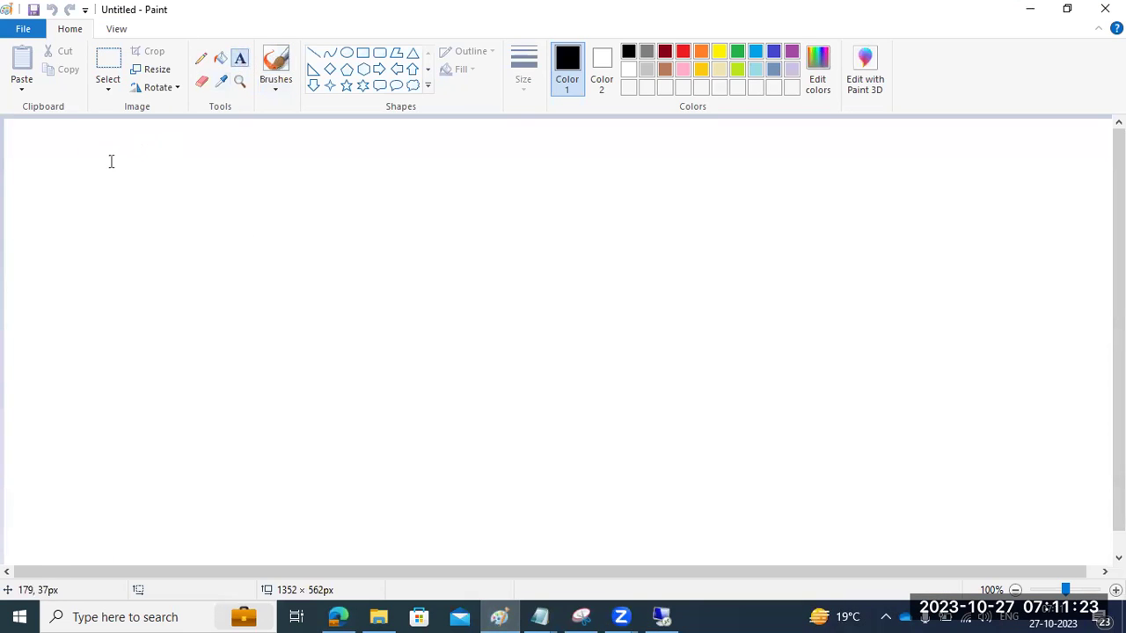
pyautogui.moveTo(20, 126); pyautogui.dragTo(1091, 551)
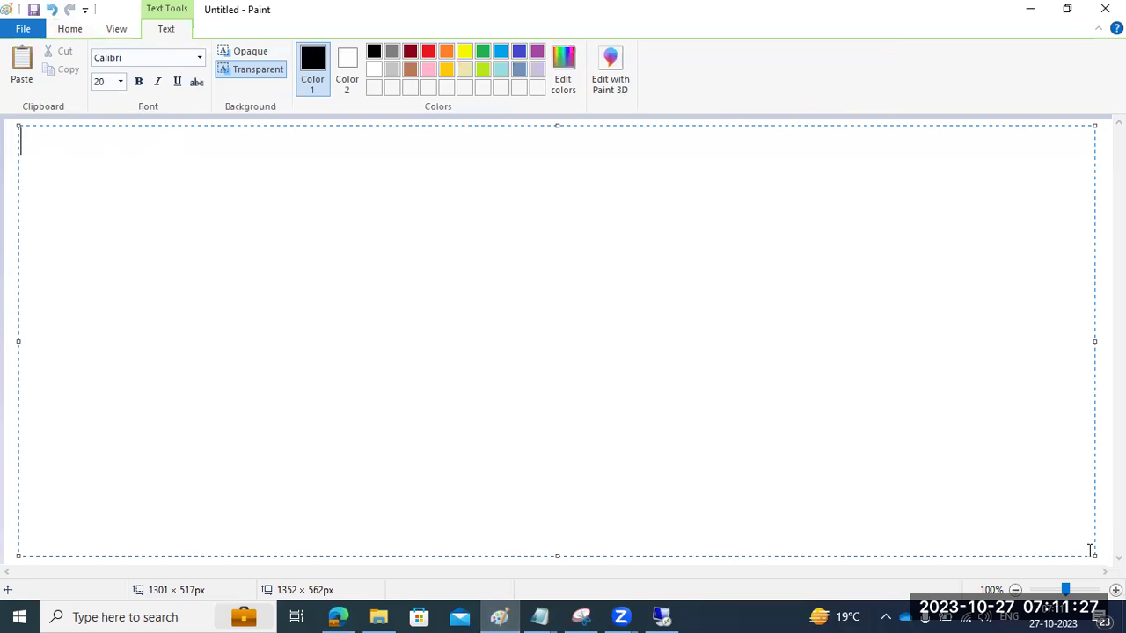
pyautogui.write('SICK/SM28 ')
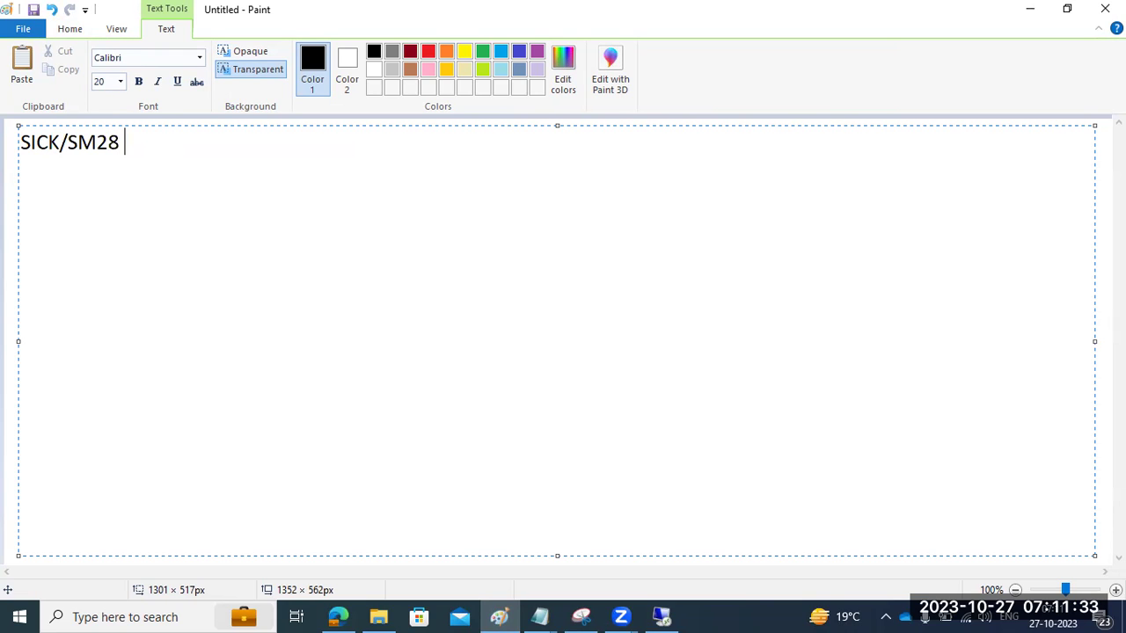
pyautogui.write('- to check tbe')
pyautogui.press('BackSpace')
pyautogui.press('BackSpace')
pyautogui.press('BackSpace')
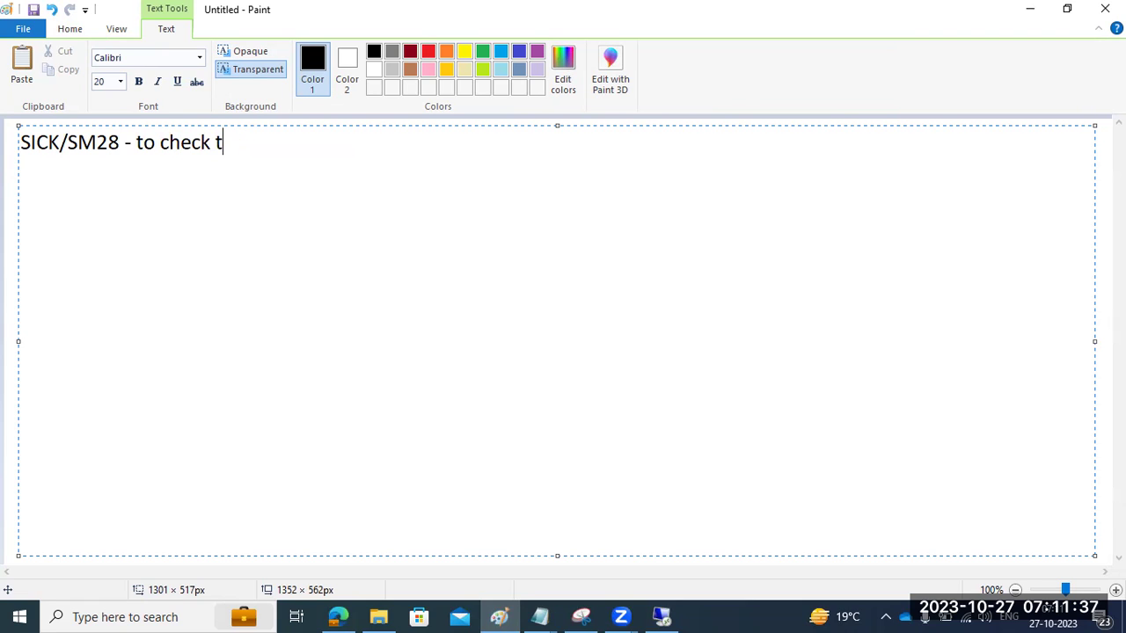
pyautogui.write('he consist')
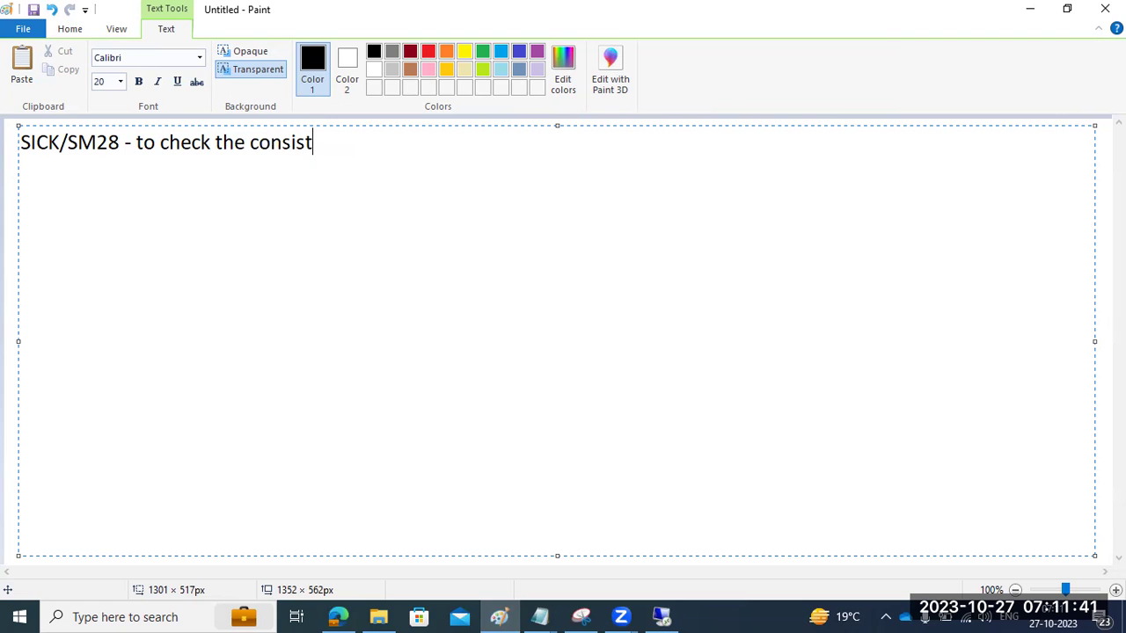
pyautogui.write('ency cchecks')
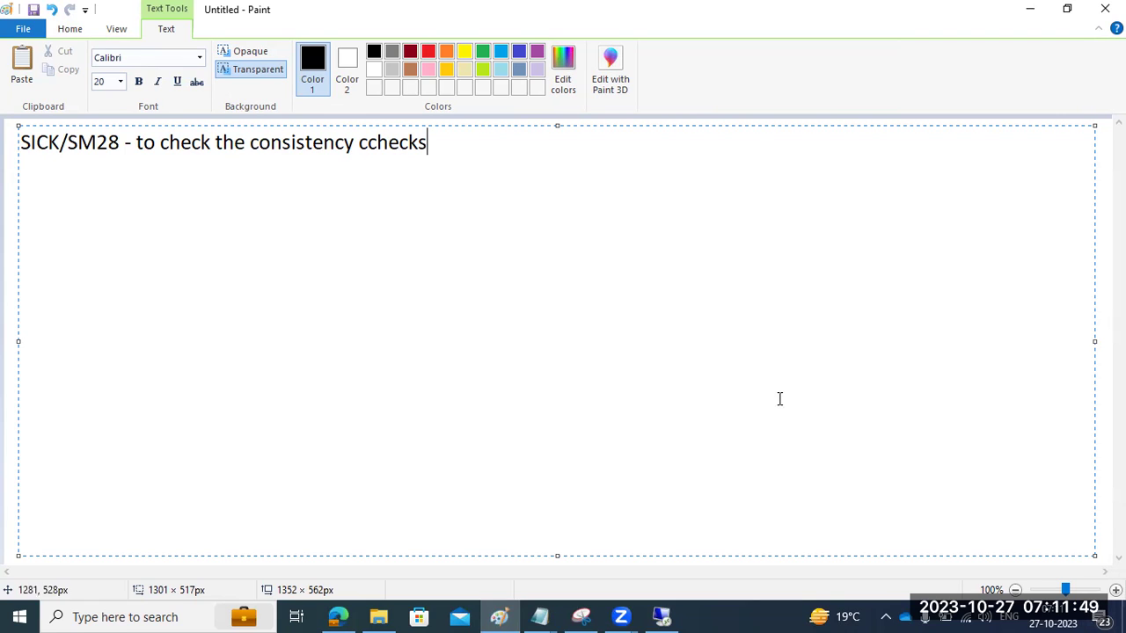
pyautogui.click(672, 615)
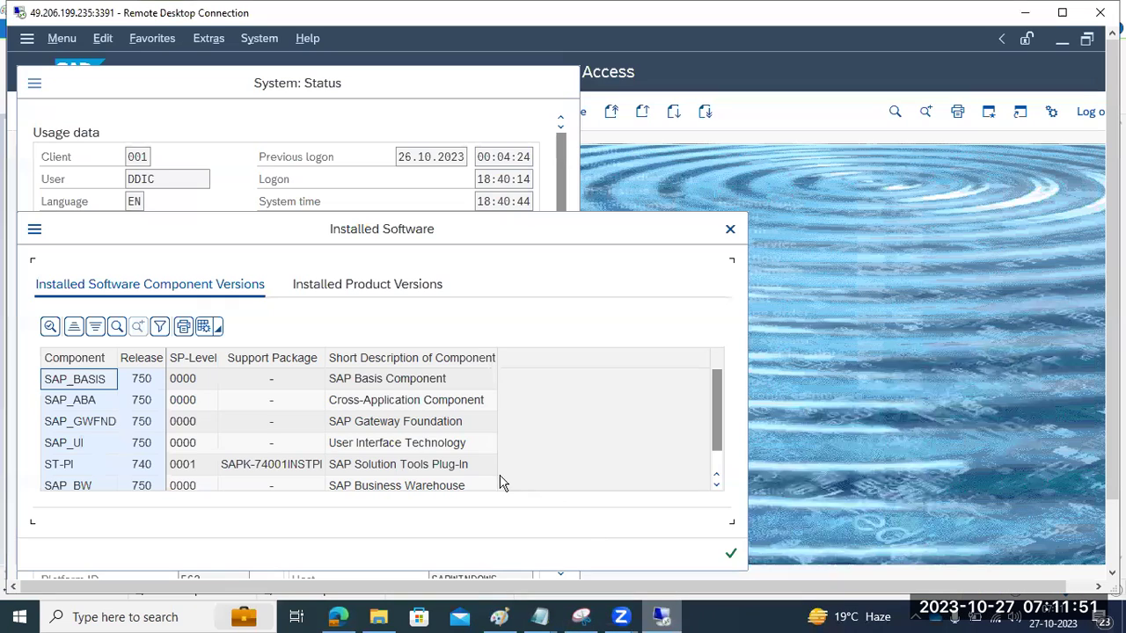
# Step: Review SAP NETWEAVER 7.5 and the SAP_BASIS, SAP_ABA, SAP_GWFND, SAP_UI and SAP_BW components
pyautogui.click(347, 280)
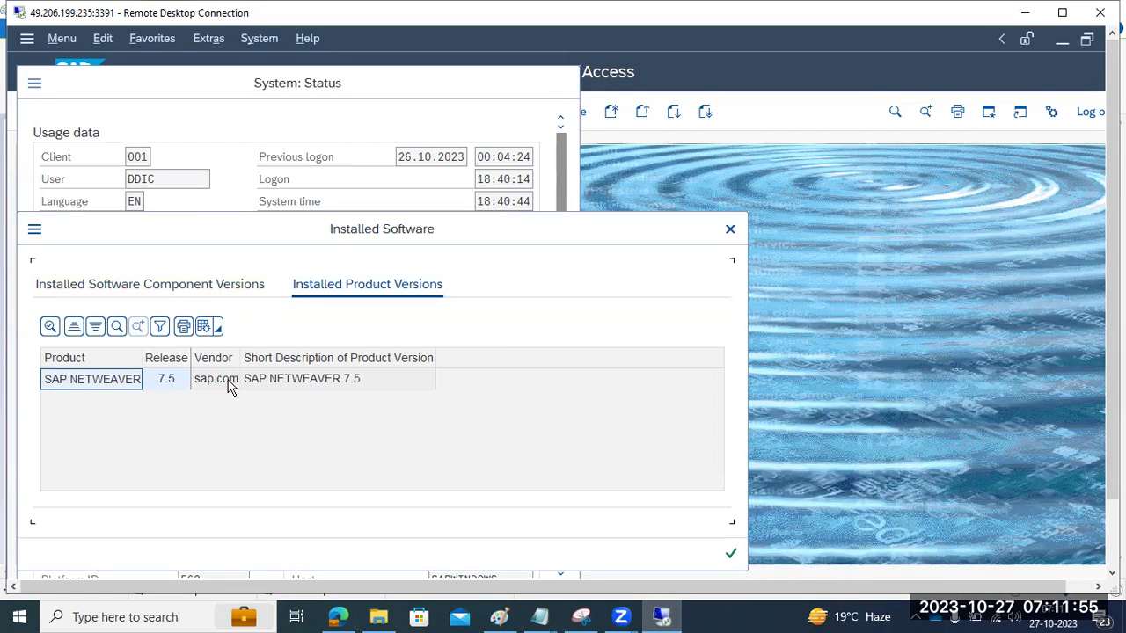
pyautogui.click(258, 382)
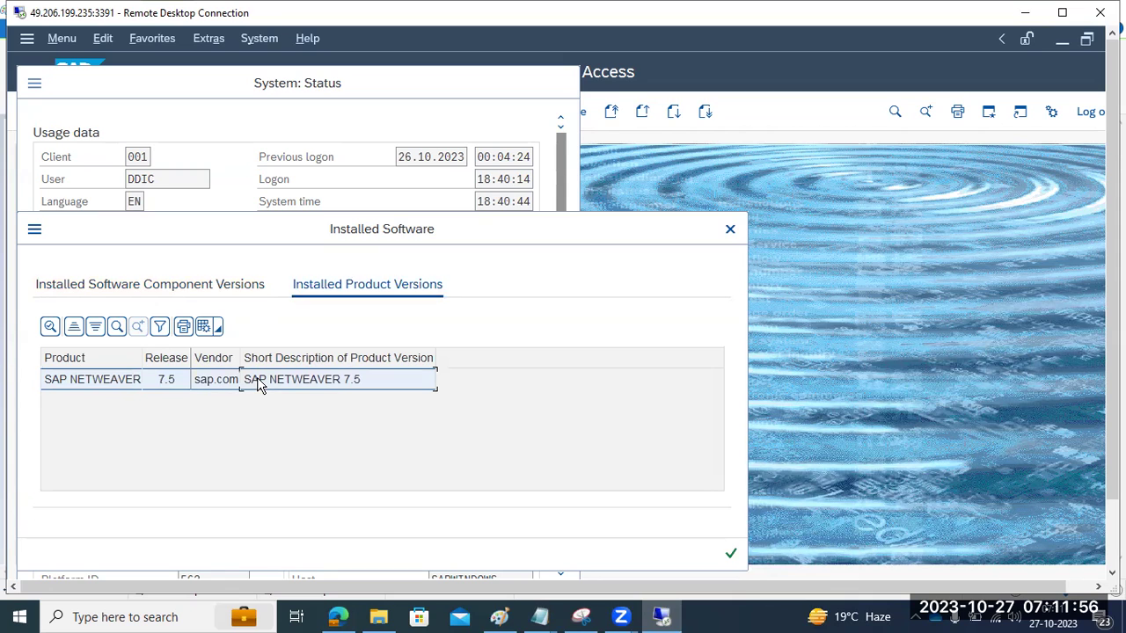
pyautogui.click(208, 287)
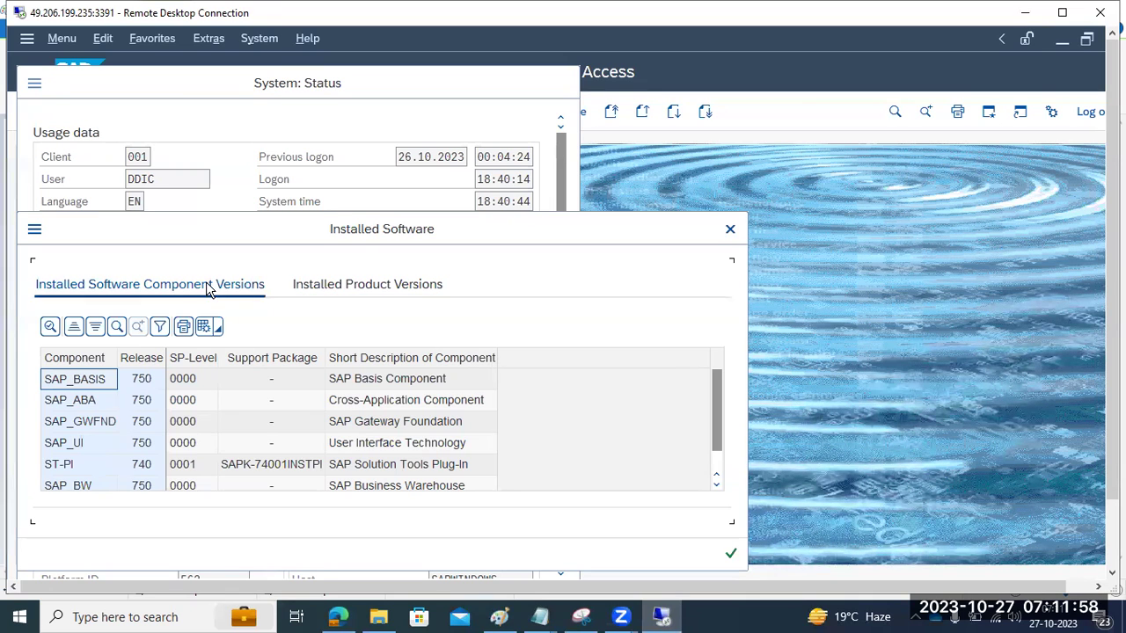
pyautogui.click(74, 385)
pyautogui.click(70, 406)
pyautogui.click(72, 424)
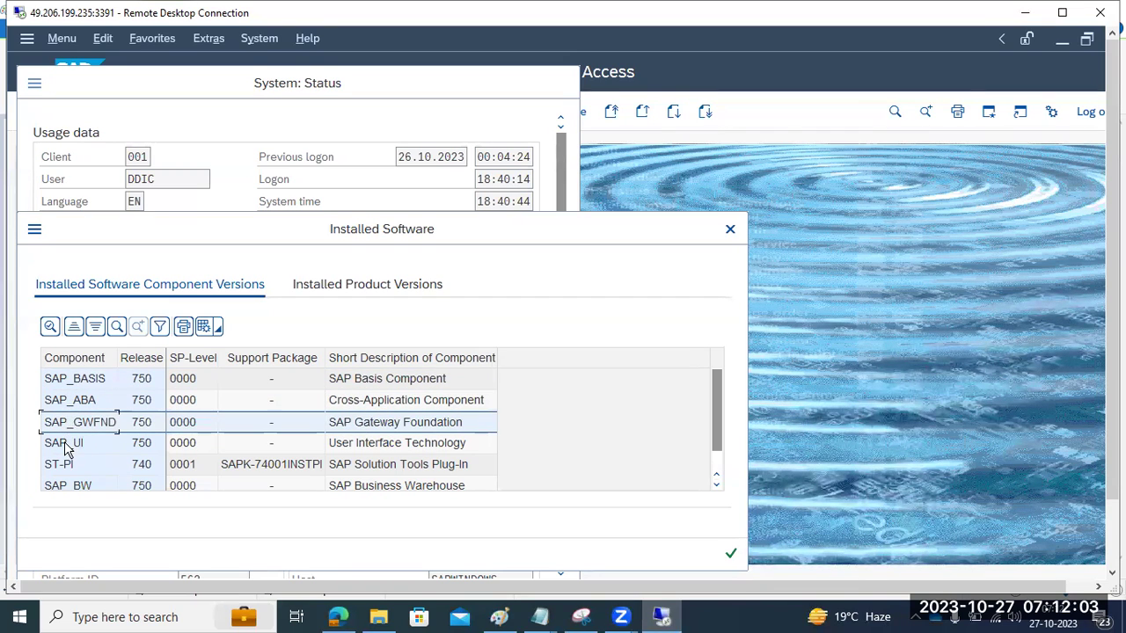
pyautogui.click(69, 445)
pyautogui.click(75, 487)
pyautogui.scroll(-1, 78, 469)
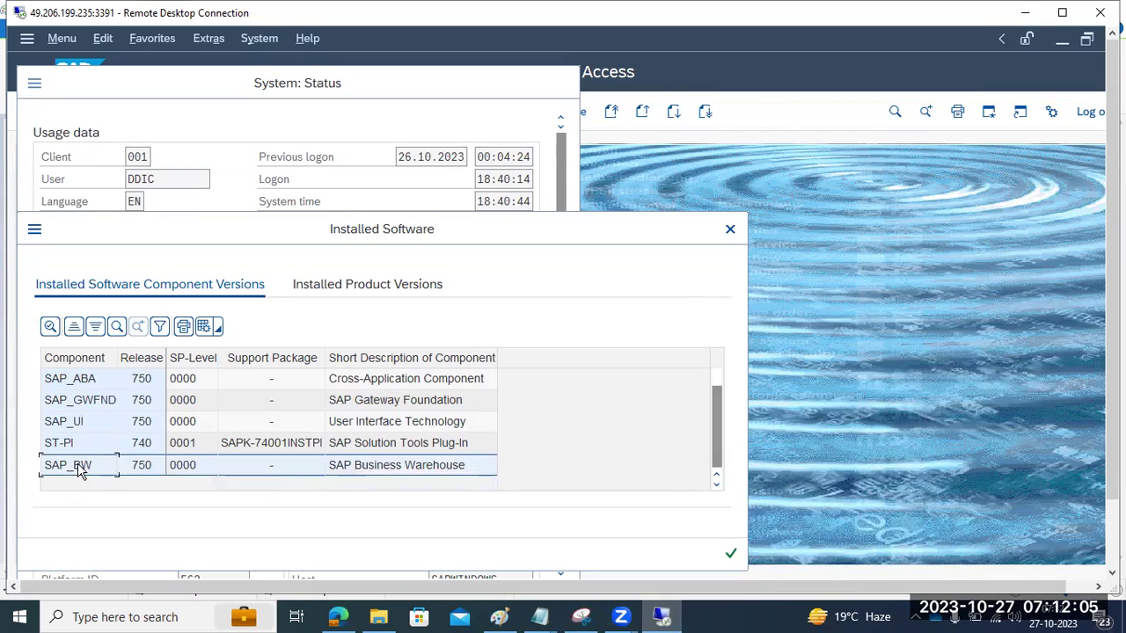
pyautogui.scroll(1, 128, 397)
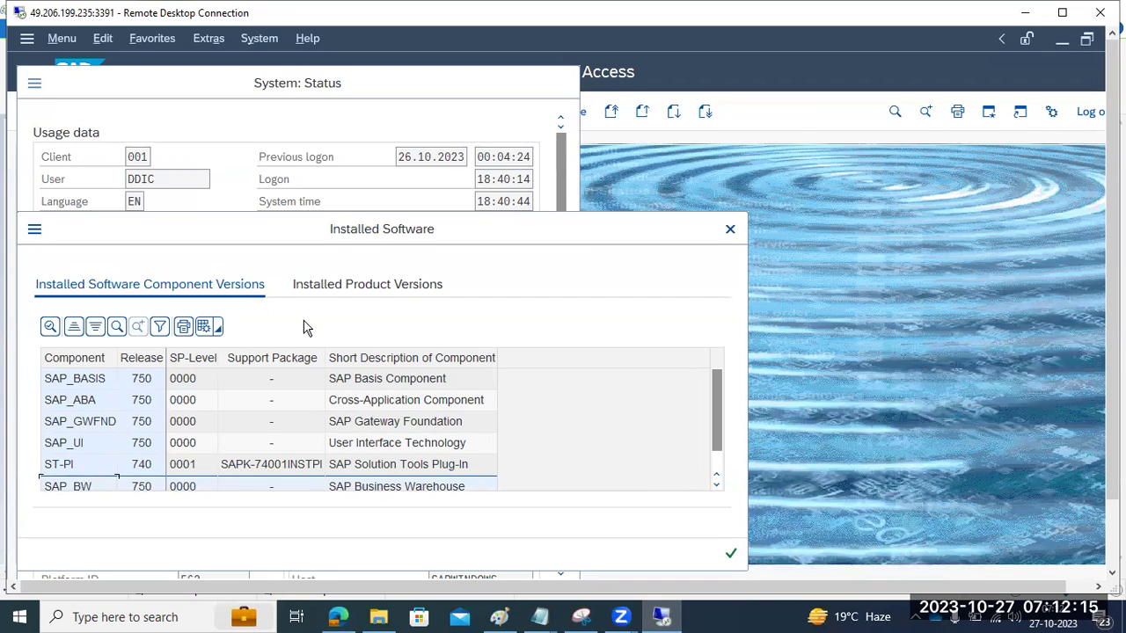
pyautogui.click(327, 285)
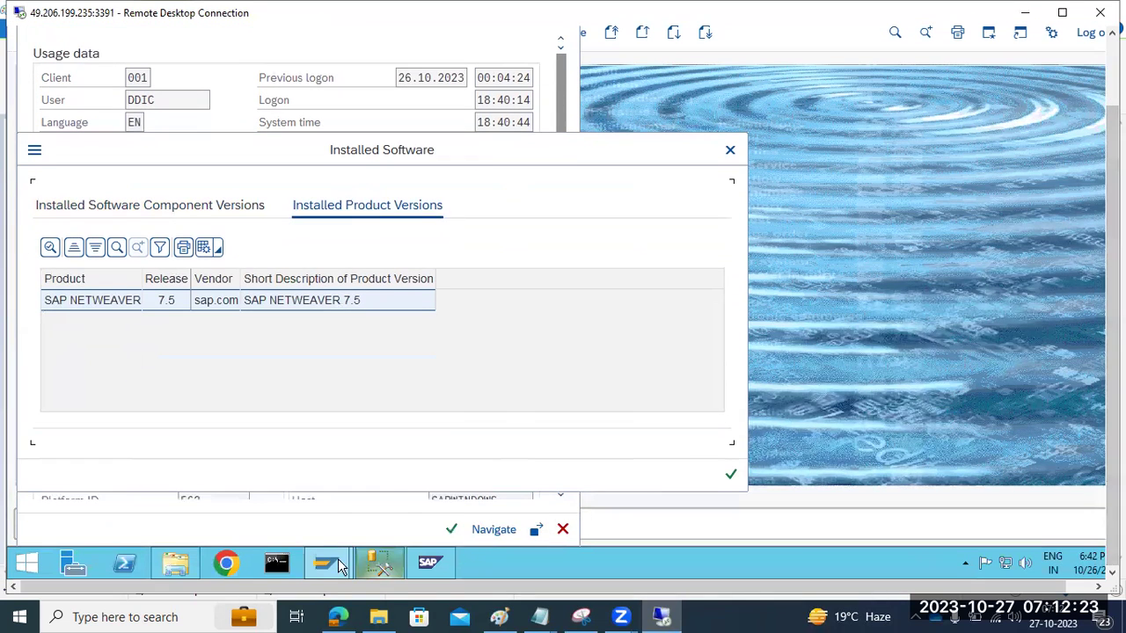
# Step: Log on to the SAP ECC PROD system with the user name and password
pyautogui.moveTo(324, 566)
pyautogui.click(234, 475)
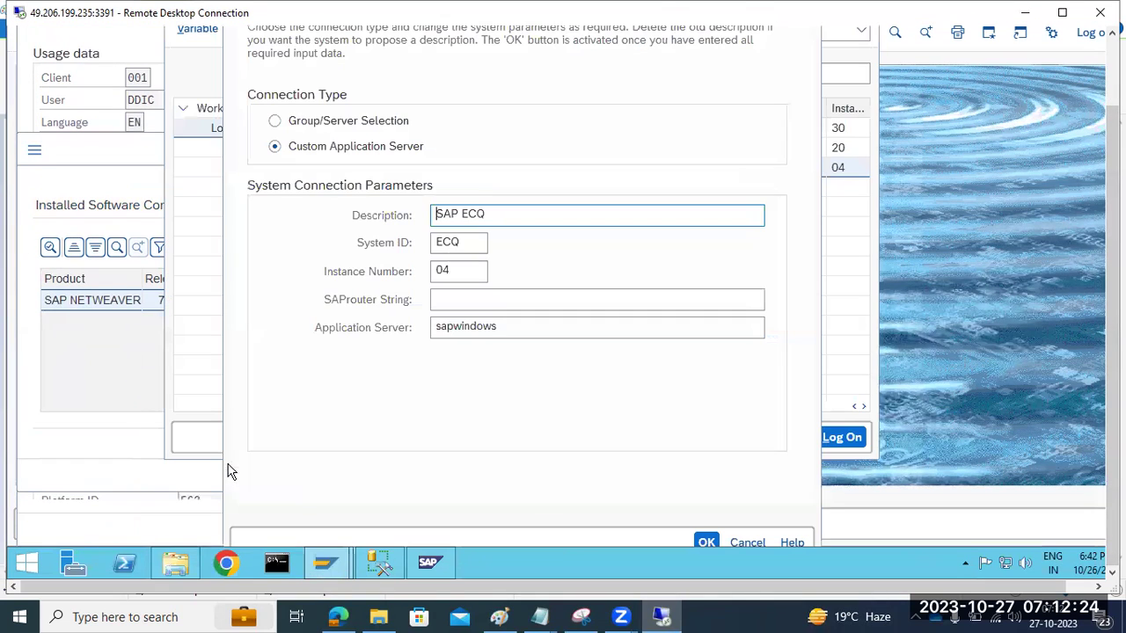
pyautogui.click(746, 542)
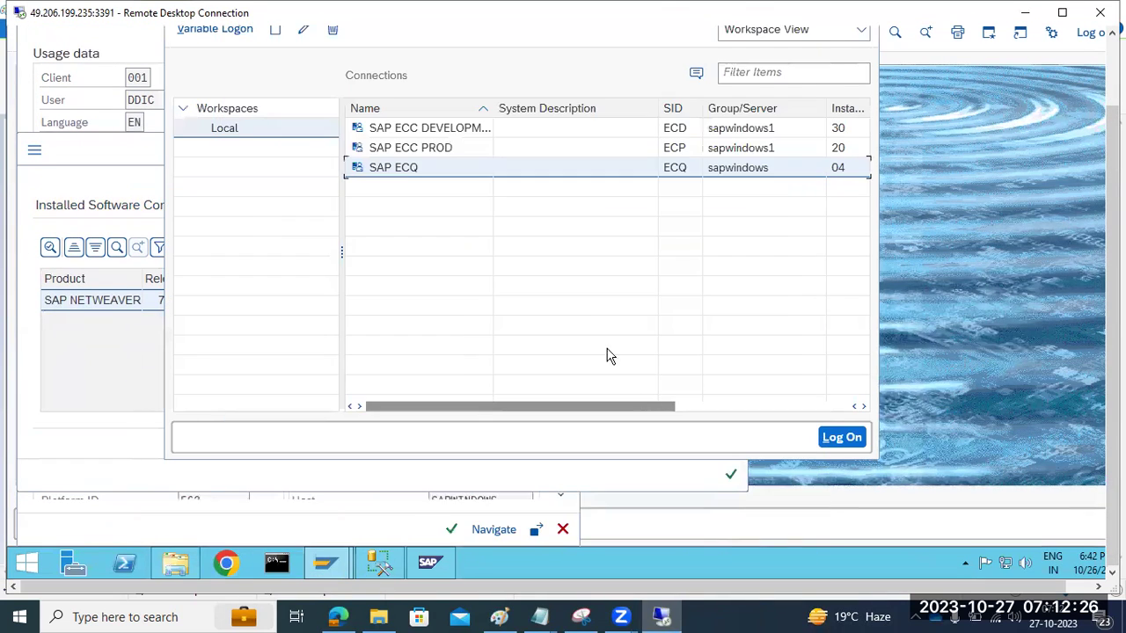
pyautogui.click(444, 150)
pyautogui.doubleClick(444, 150)
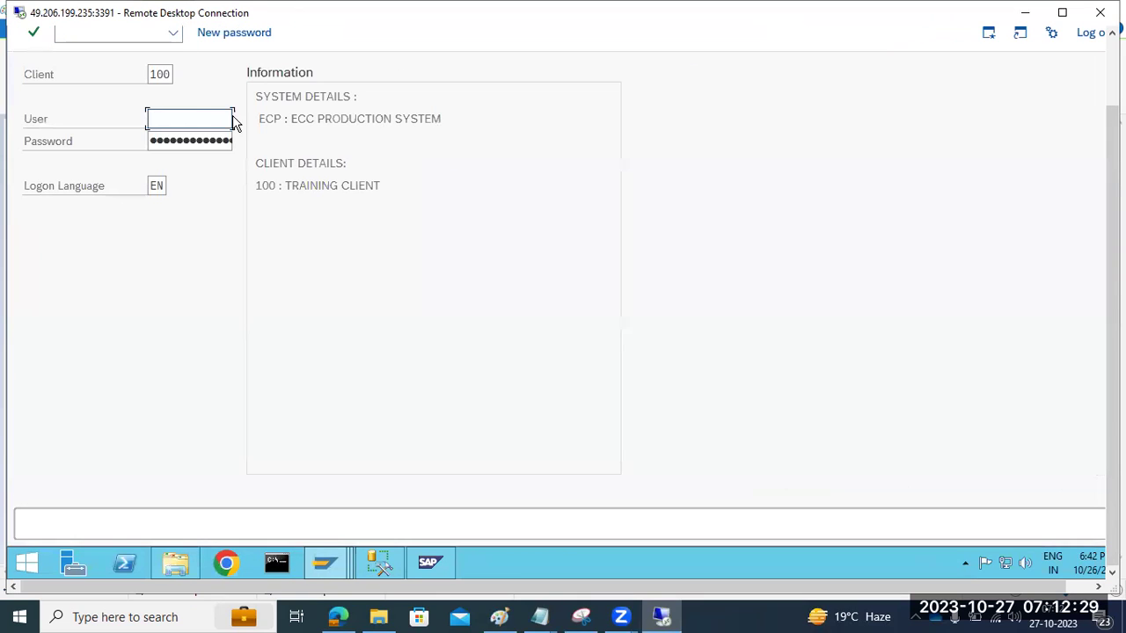
pyautogui.write('basis')
pyautogui.press('Tab')
pyautogui.press('Return')
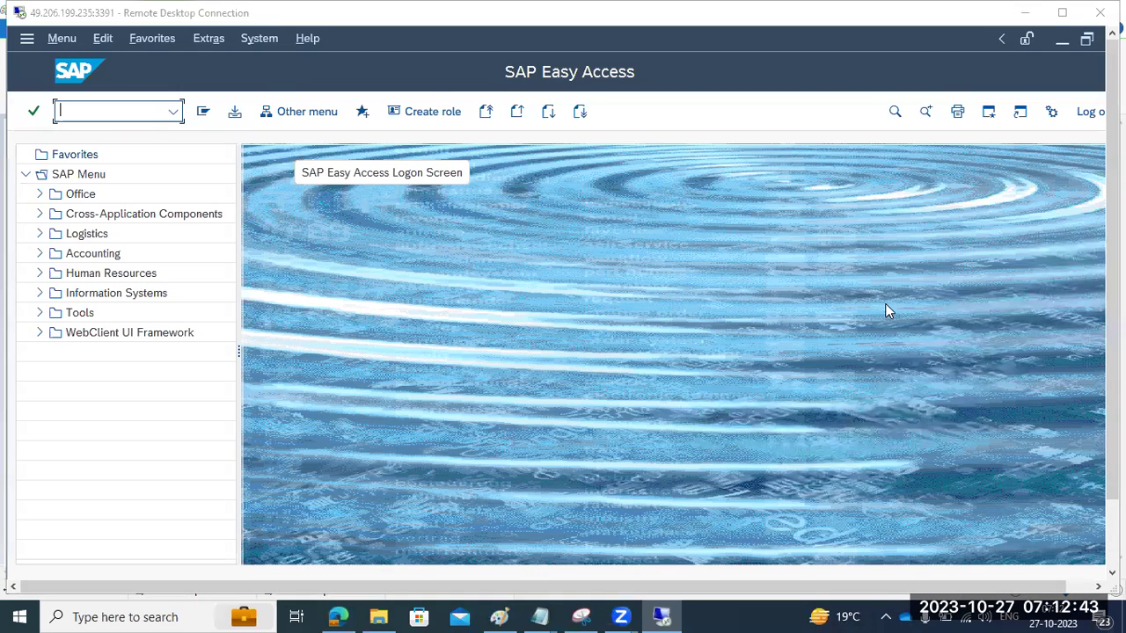
# Step: Open the ECP system status and review its SAP_ABA and SAP_BW component versions
pyautogui.click(264, 40)
pyautogui.click(267, 361)
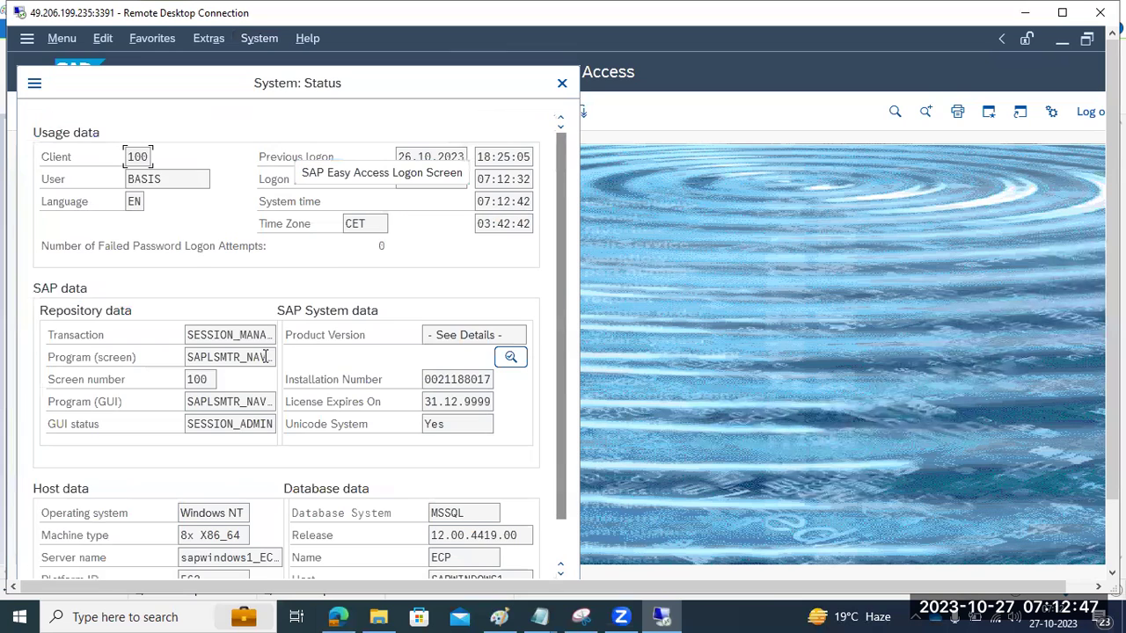
pyautogui.click(506, 360)
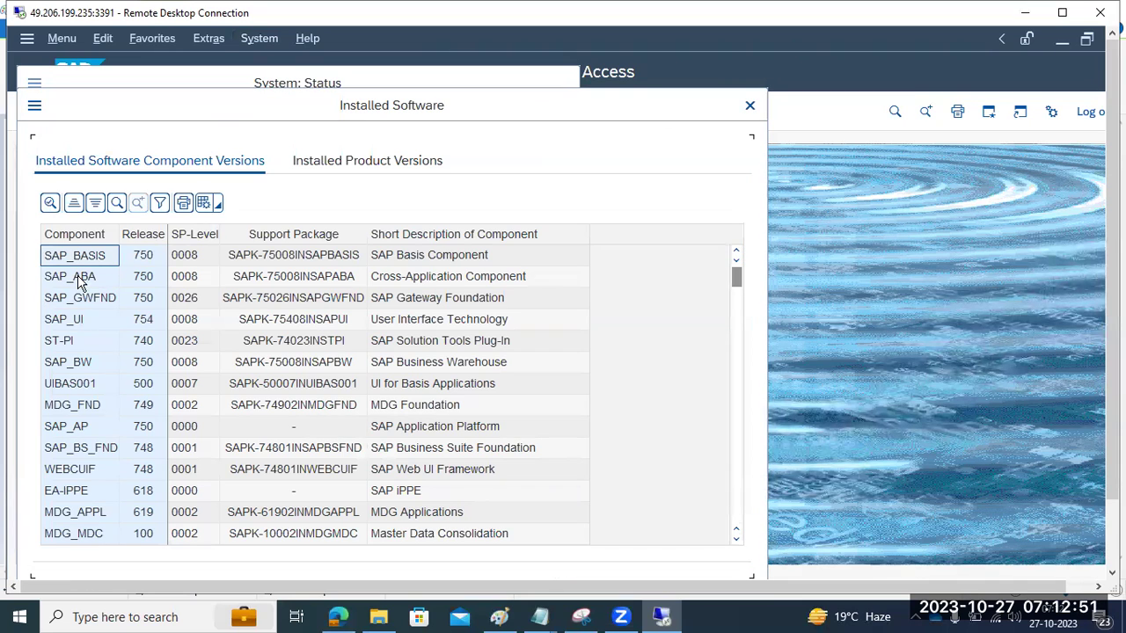
pyautogui.click(79, 280)
pyautogui.click(78, 364)
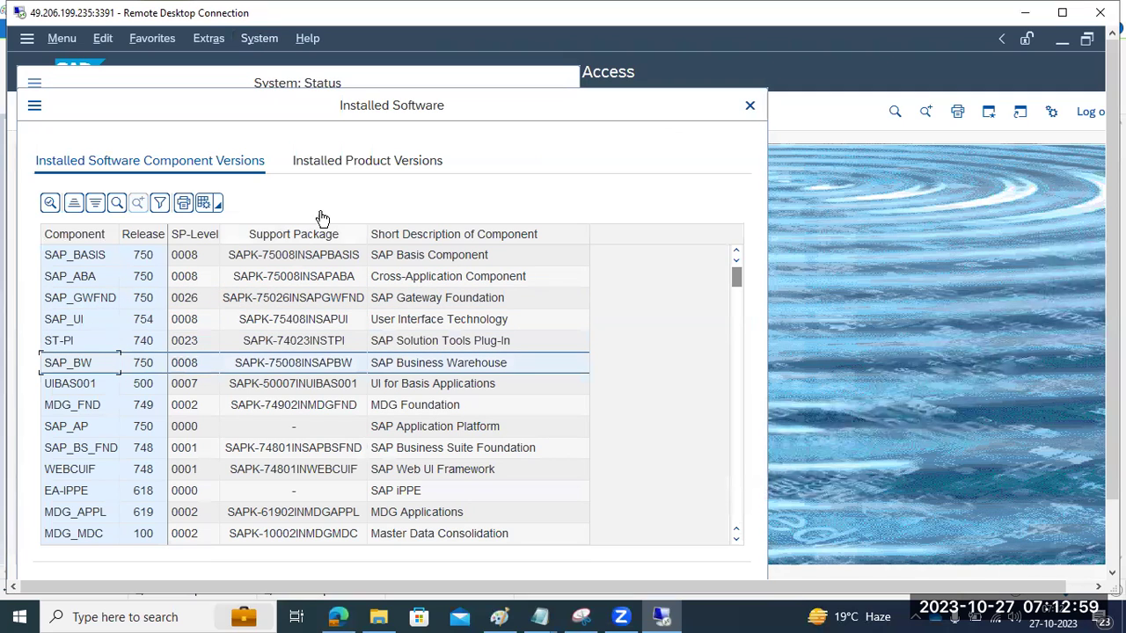
# Step: Compare the ECP product versions SAP NETWEAVER and EHP8 FOR SAP ERP 6.0
pyautogui.click(324, 163)
pyautogui.click(101, 306)
pyautogui.click(107, 325)
pyautogui.click(104, 306)
pyautogui.click(111, 322)
pyautogui.click(107, 306)
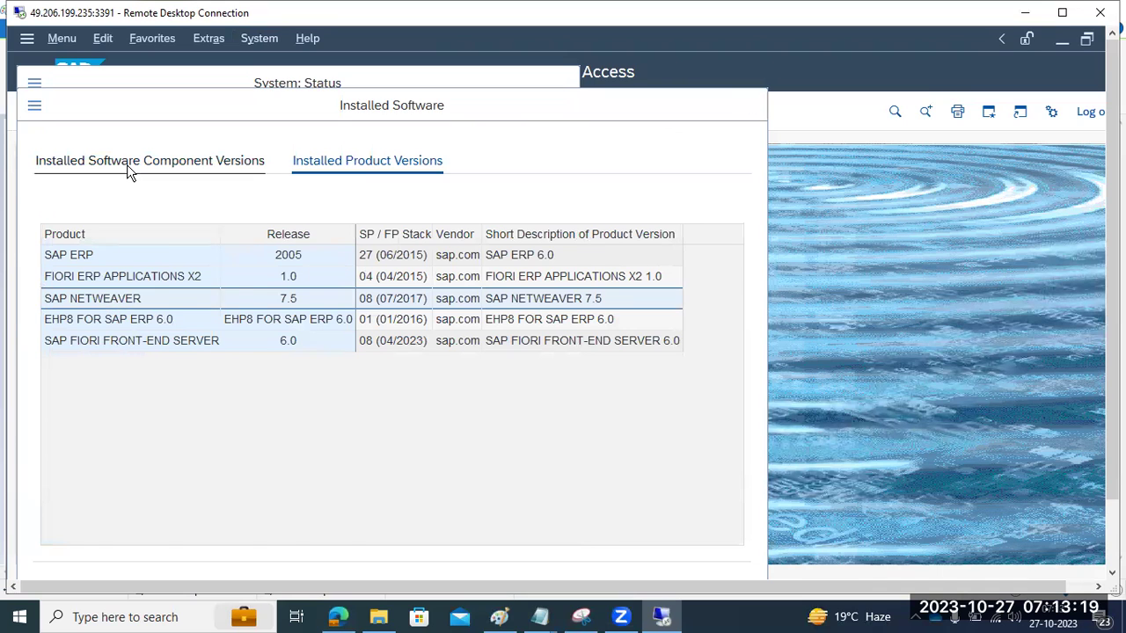
pyautogui.click(128, 167)
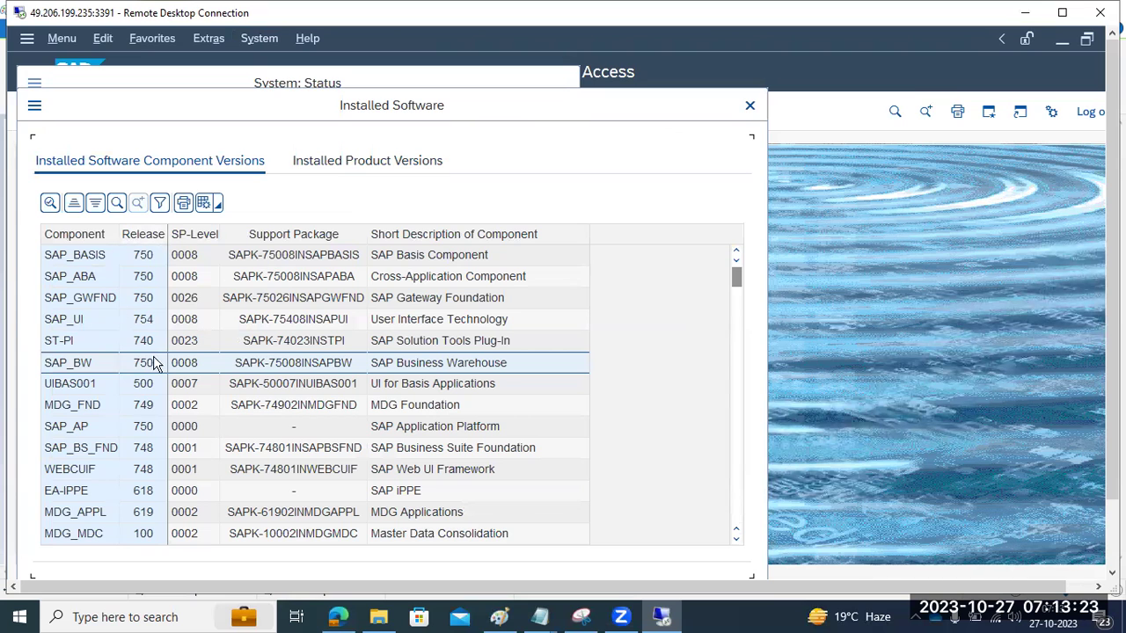
pyautogui.click(364, 161)
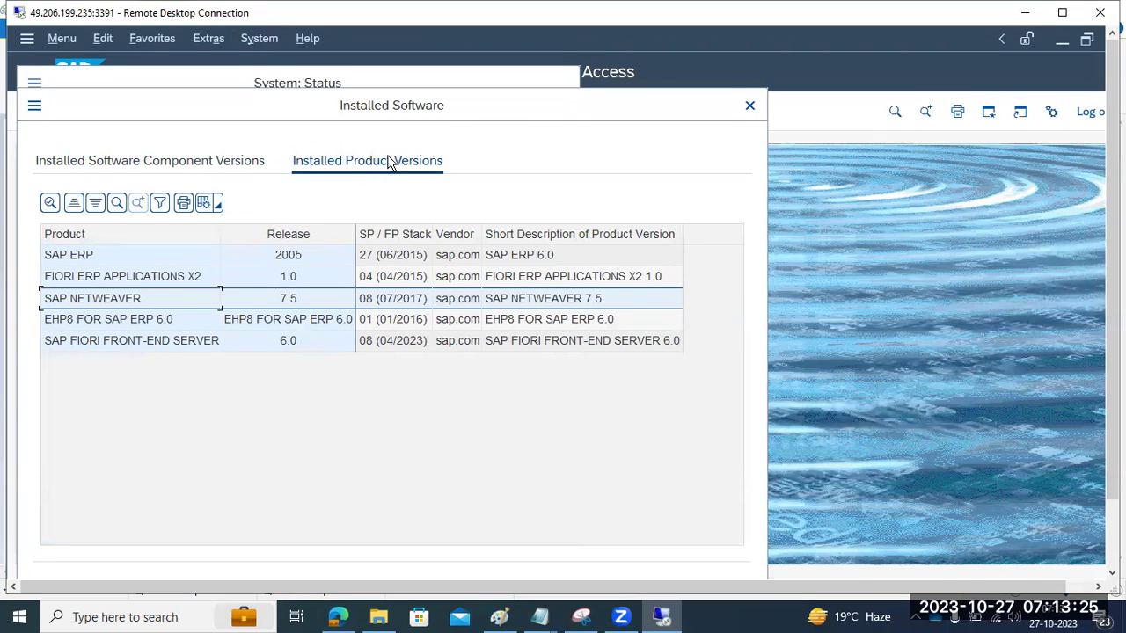
# Step: Close the ECP Installed Software and Status windows and switch back to the ECQ session
pyautogui.click(743, 110)
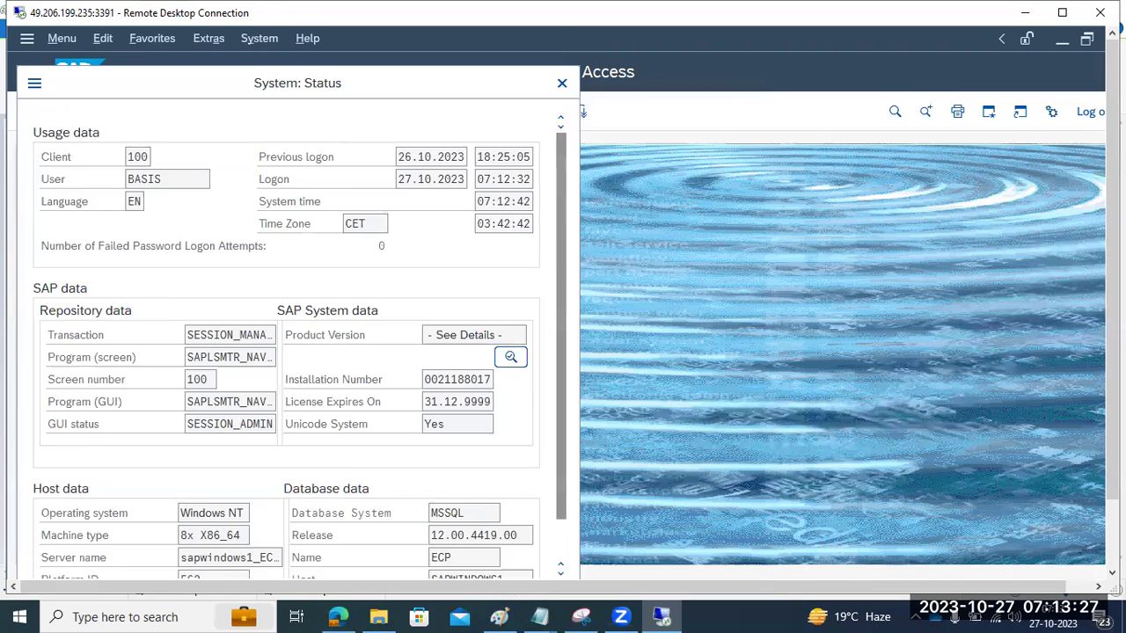
pyautogui.moveTo(1112, 448); pyautogui.dragTo(1088, 531)
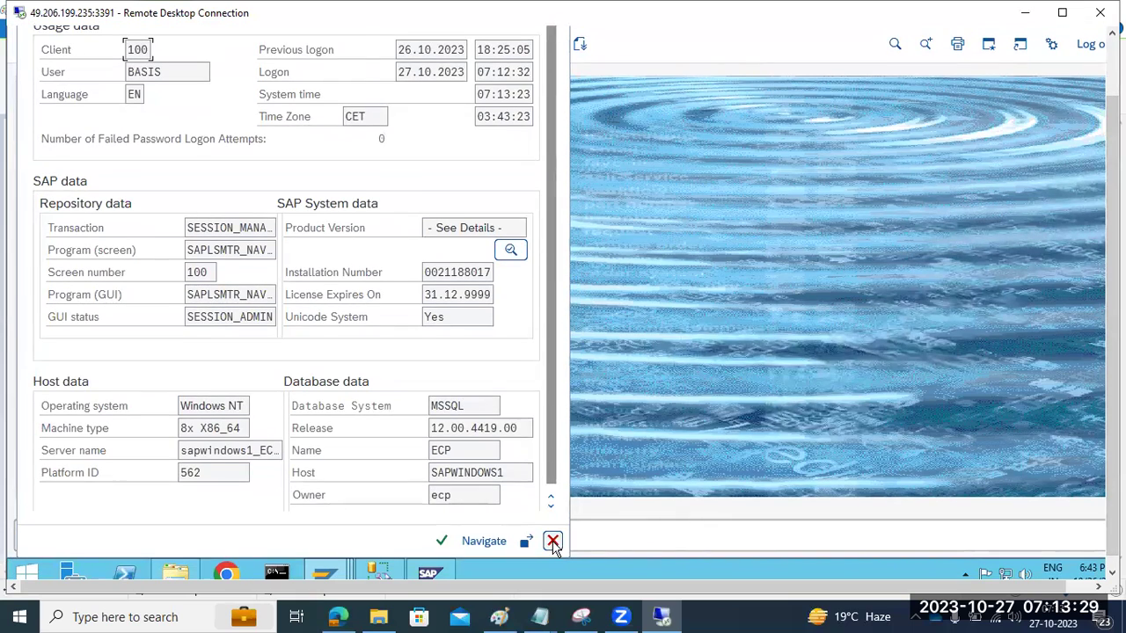
pyautogui.click(552, 543)
pyautogui.click(313, 566)
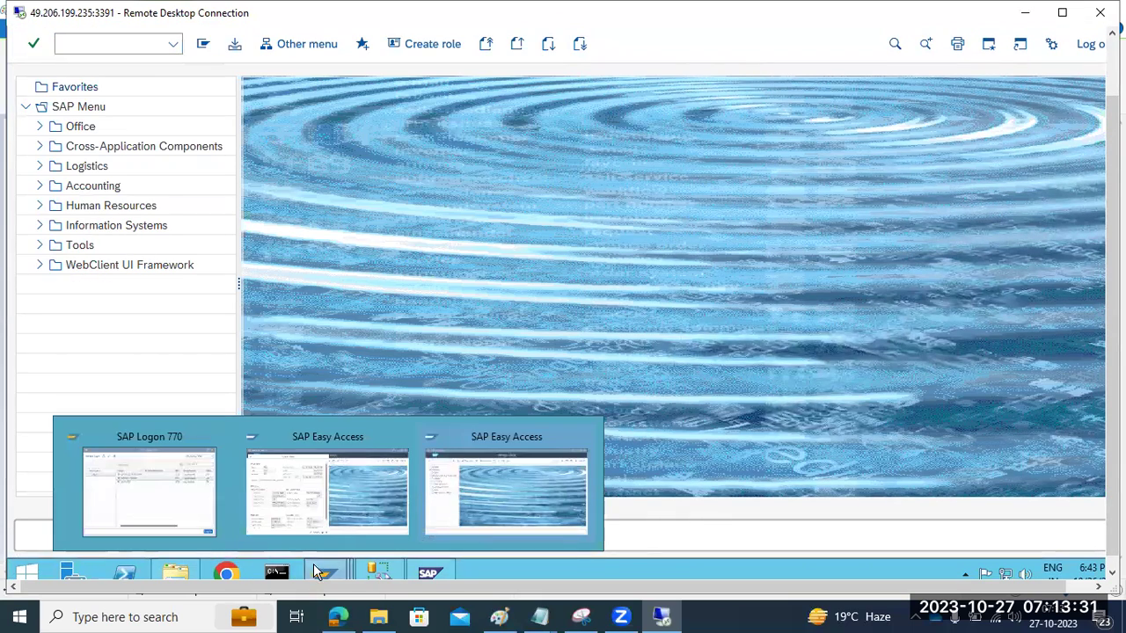
pyautogui.click(286, 471)
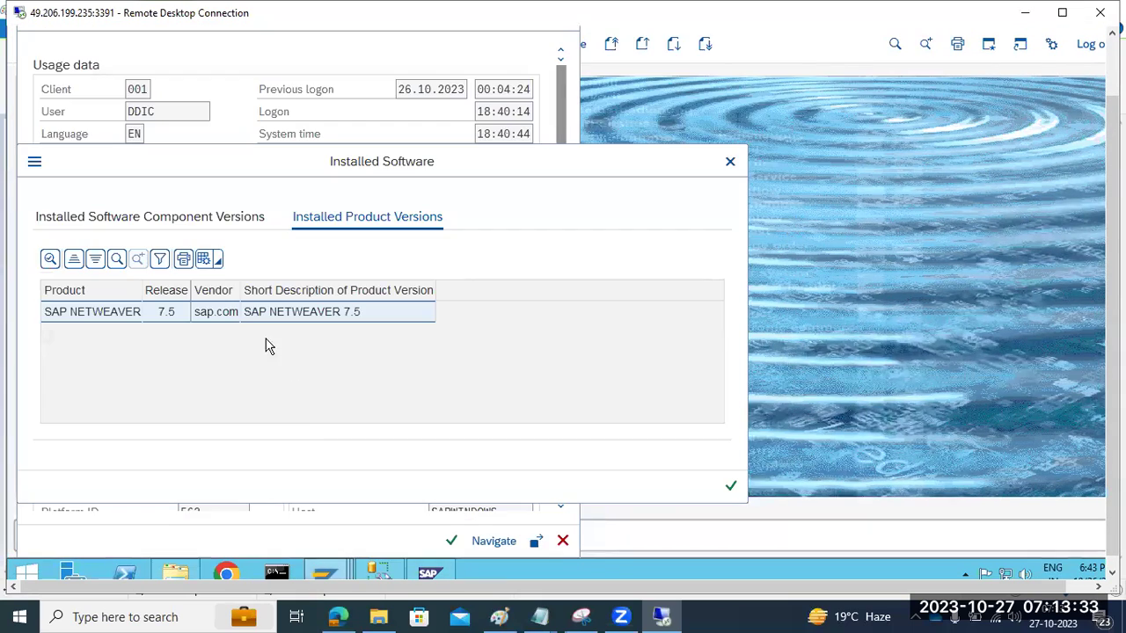
# Step: Review the ECQ component versions, then close Installed Software and System: Status
pyautogui.click(176, 219)
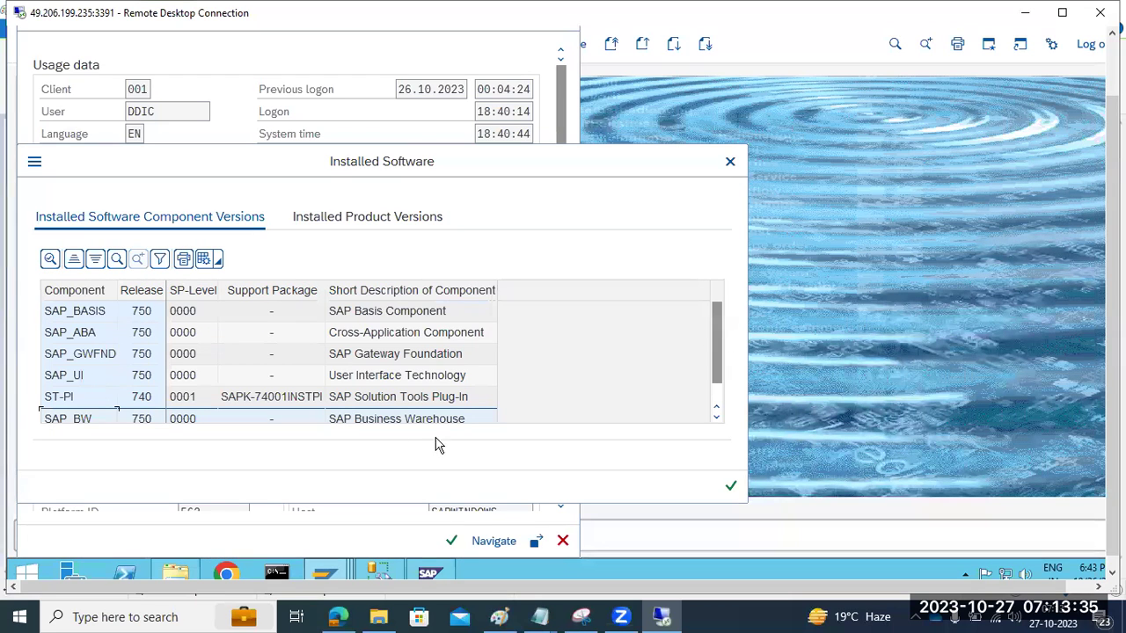
pyautogui.click(729, 489)
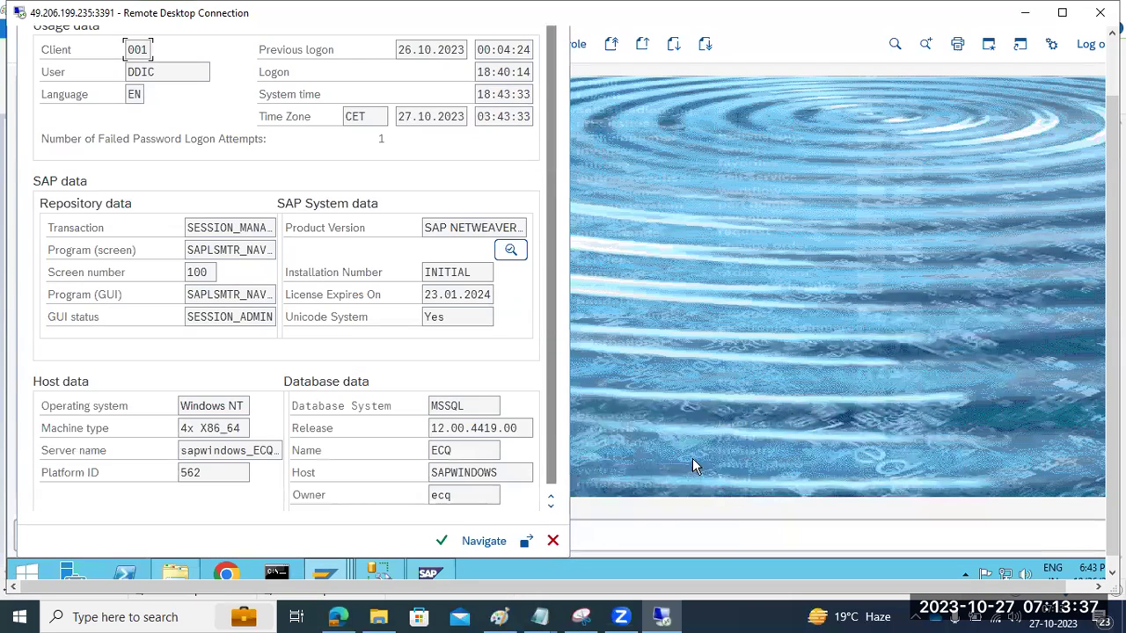
pyautogui.click(437, 538)
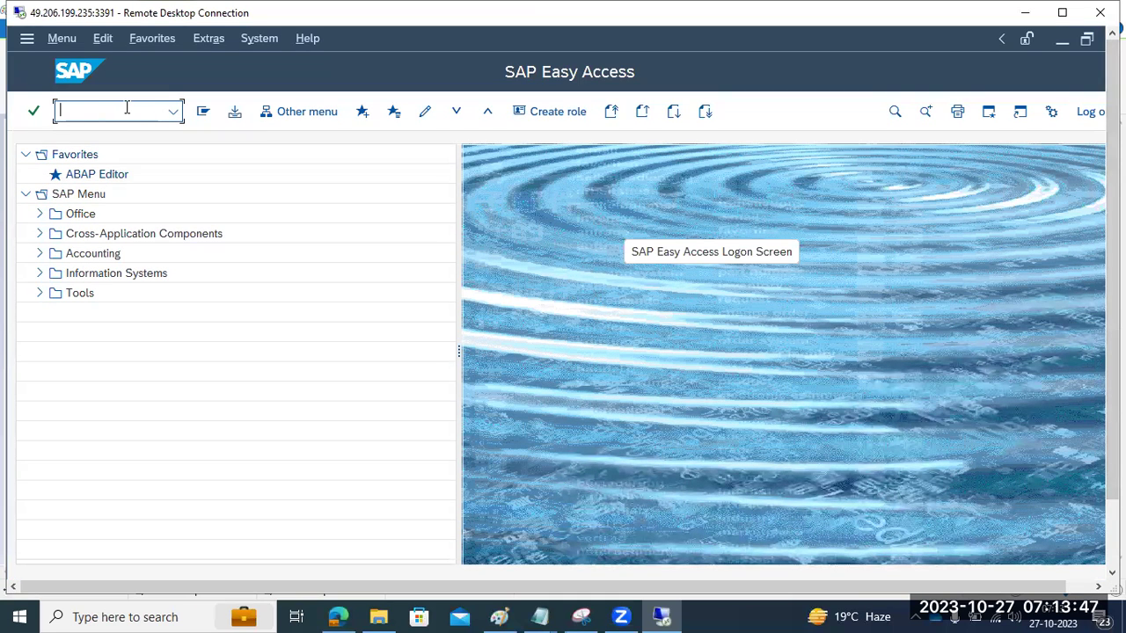
# Step: Run SICK to confirm no consistency errors, go back to Easy Access, and return to Paint
pyautogui.press('Return')
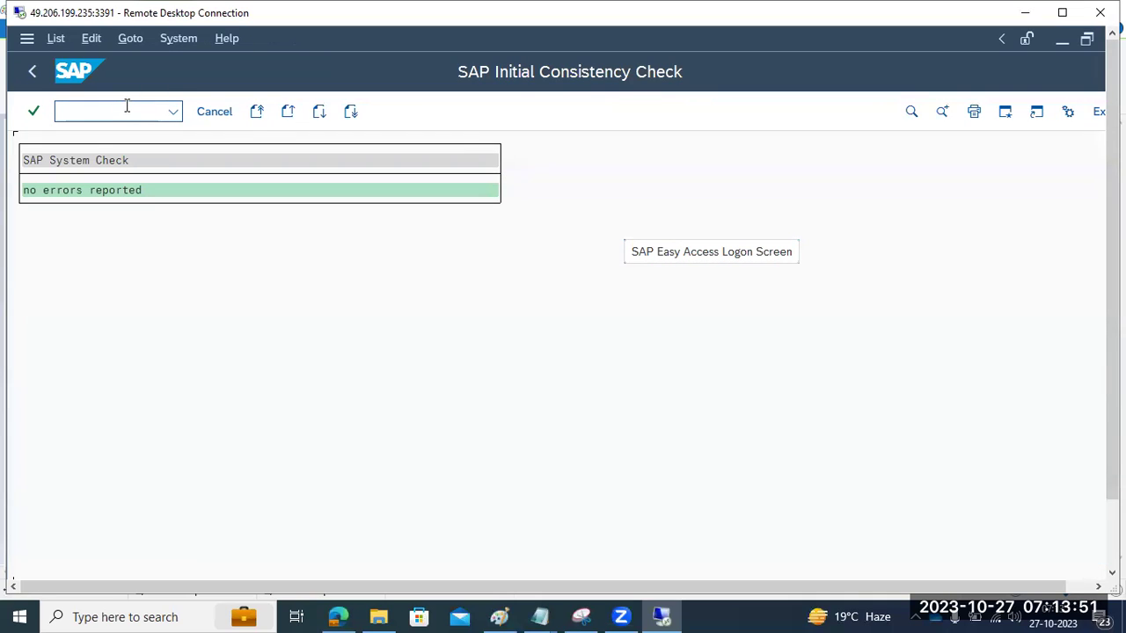
pyautogui.click(35, 74)
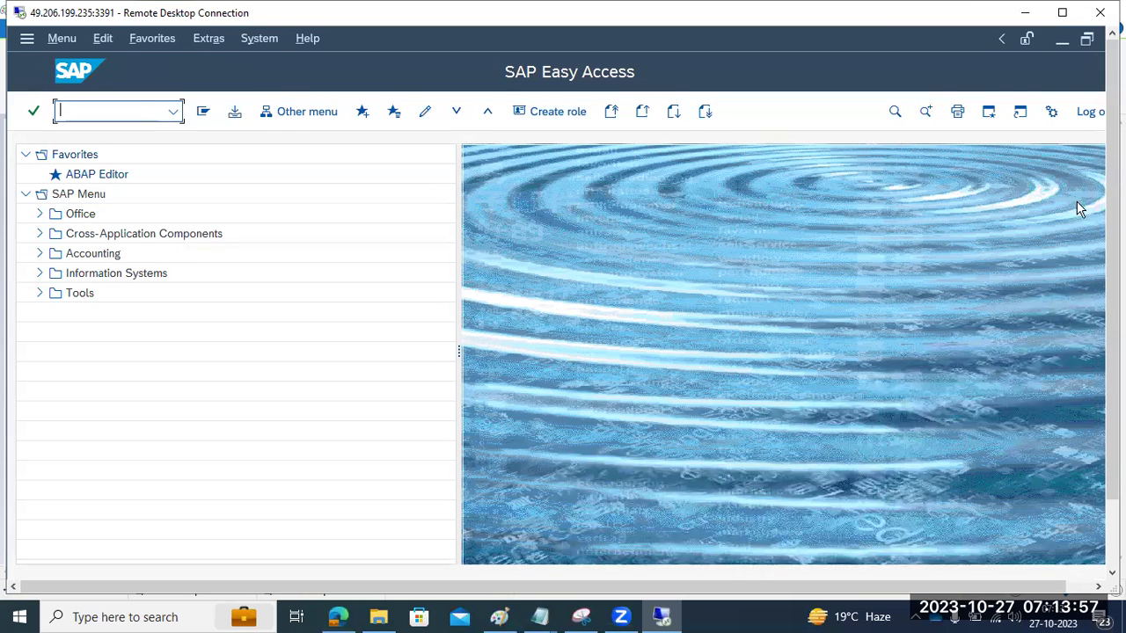
pyautogui.moveTo(1113, 263)
pyautogui.mouseDown()
pyautogui.moveTo(1113, 330)
pyautogui.moveTo(1112, 262)
pyautogui.mouseUp()
pyautogui.click(499, 616)
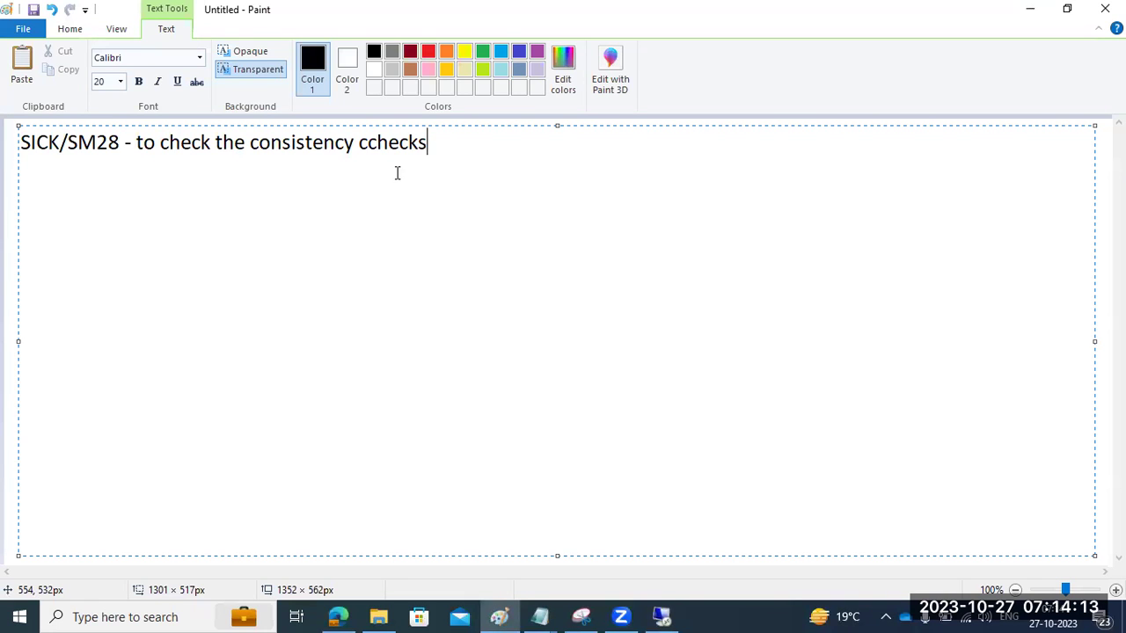
# Step: Add a second note line: 'SGEN - SAP load generator for compiling the programs ..'
pyautogui.click(661, 616)
pyautogui.click(662, 614)
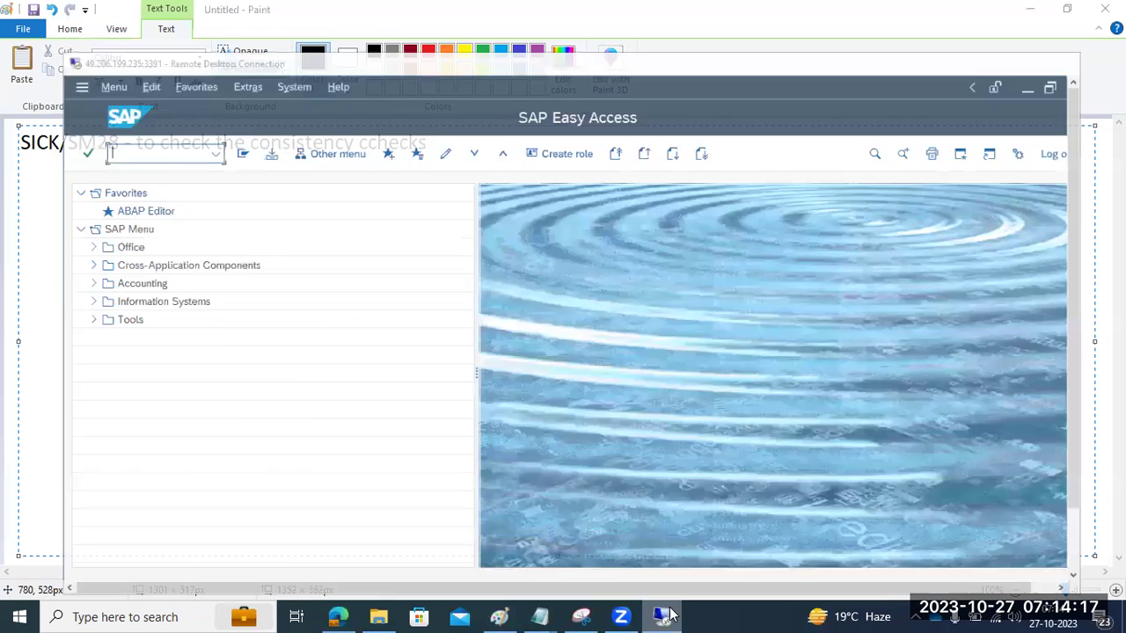
pyautogui.press('Return')
pyautogui.write('S')
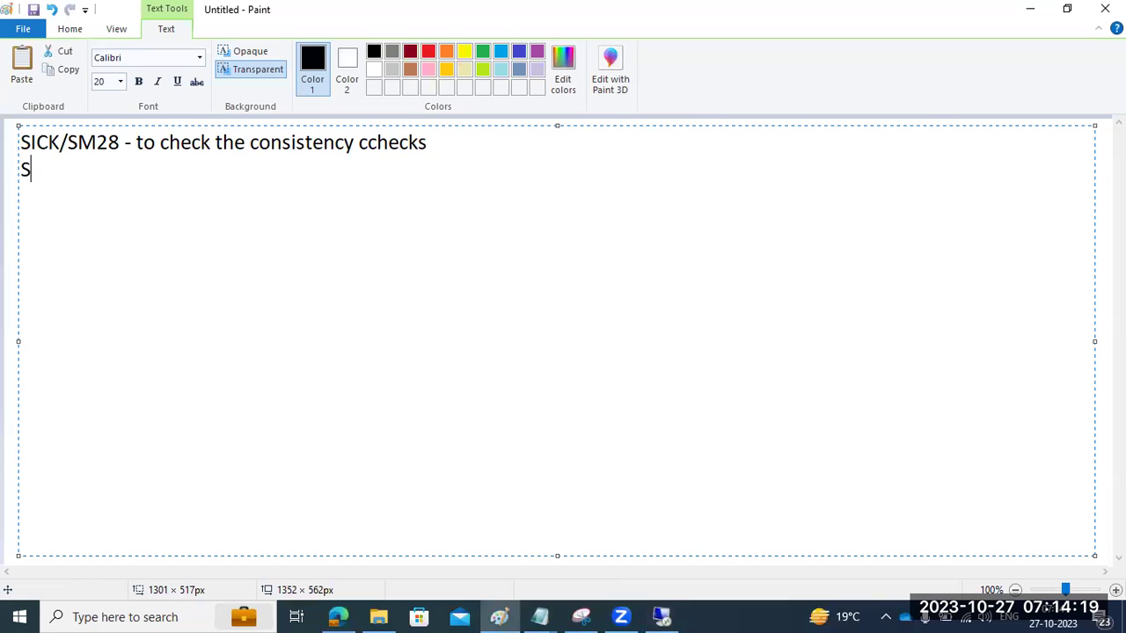
pyautogui.write('GEN -')
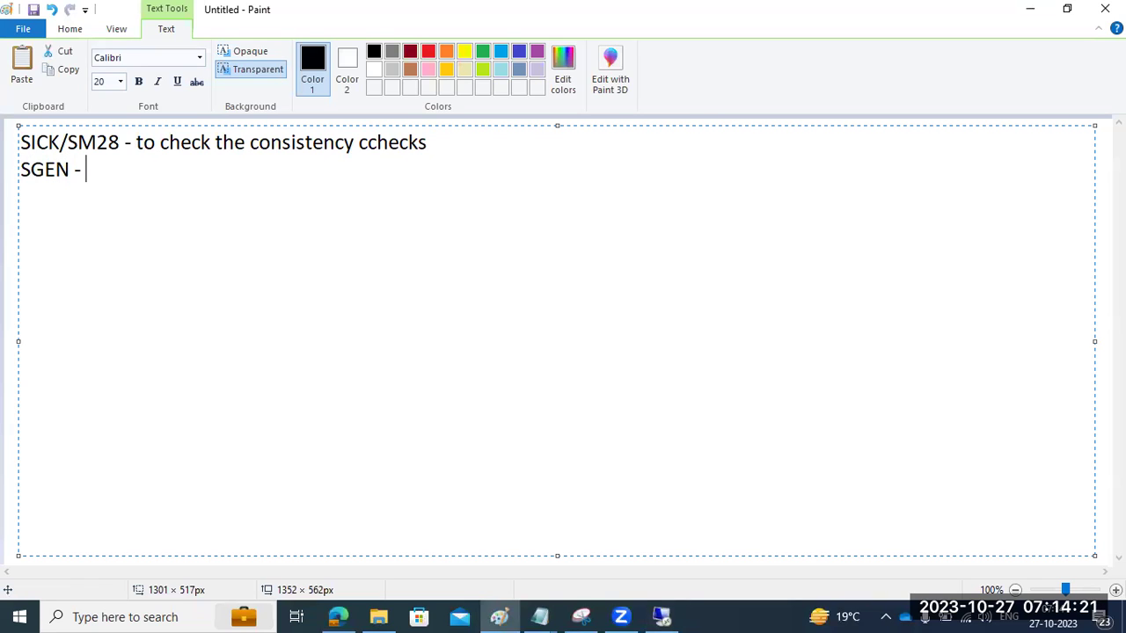
pyautogui.write(' SAP load gen')
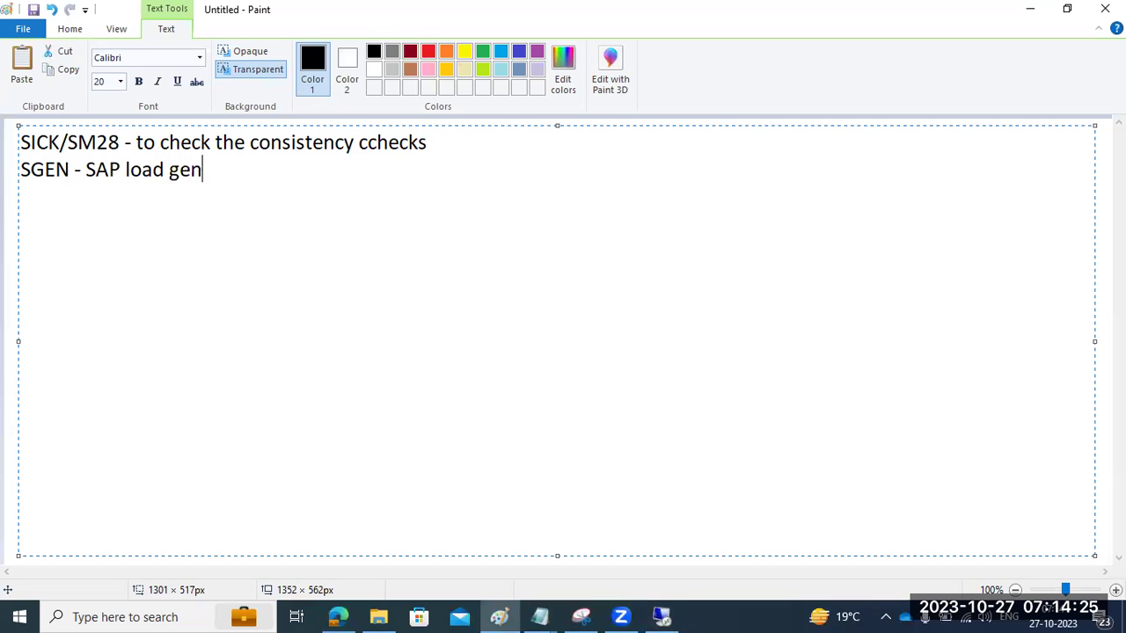
pyautogui.write('erator')
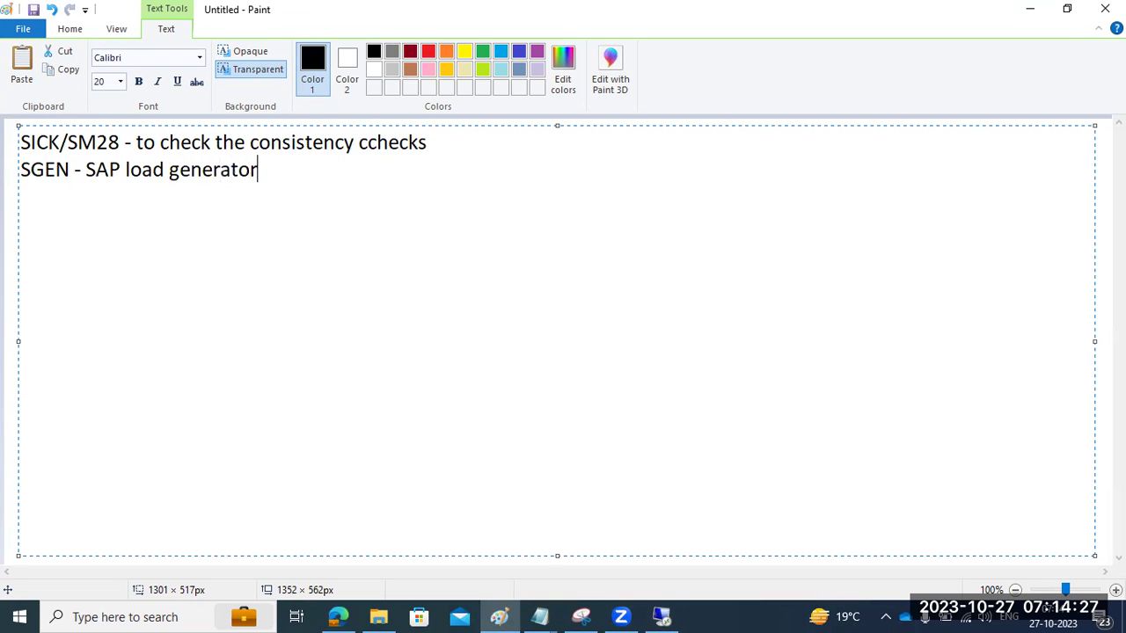
pyautogui.write(' for compiling the')
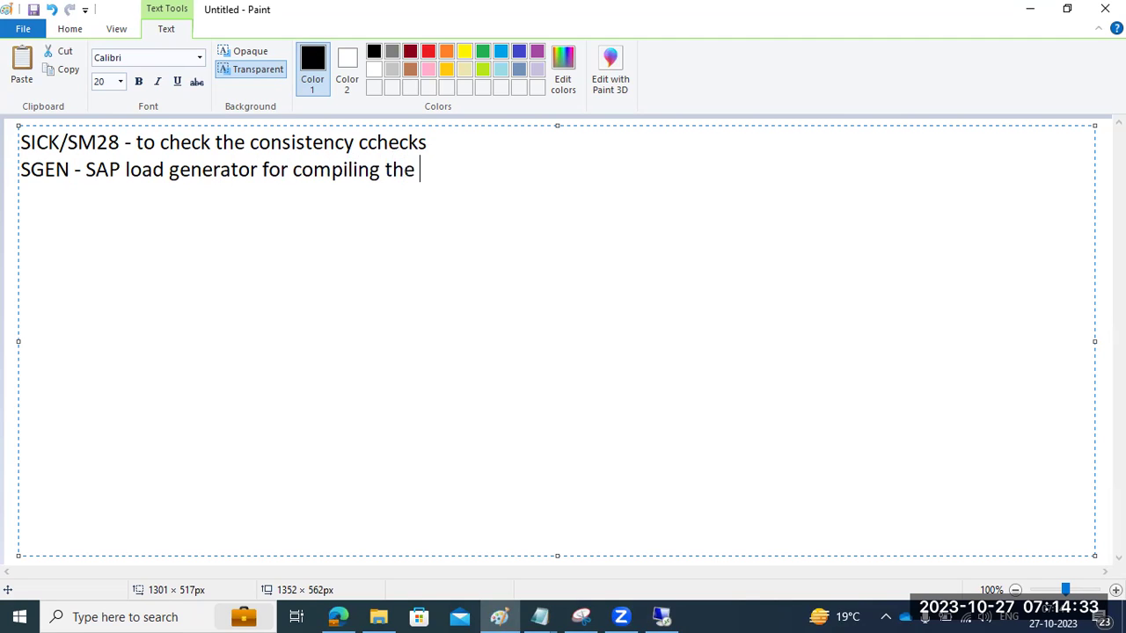
pyautogui.write(' programs ..')
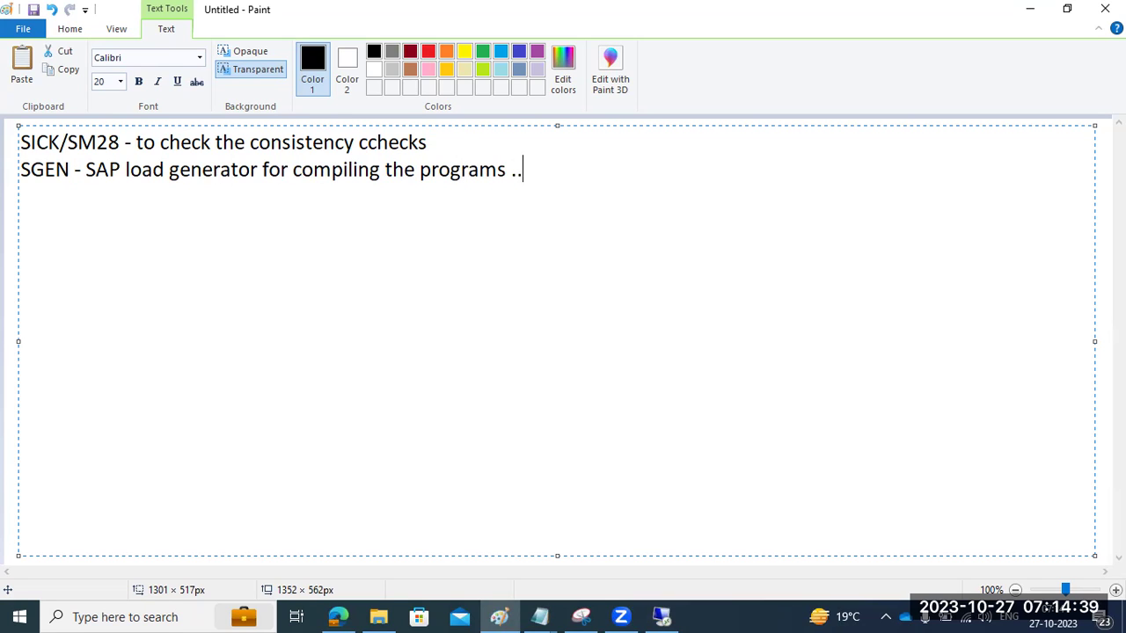
pyautogui.click(660, 615)
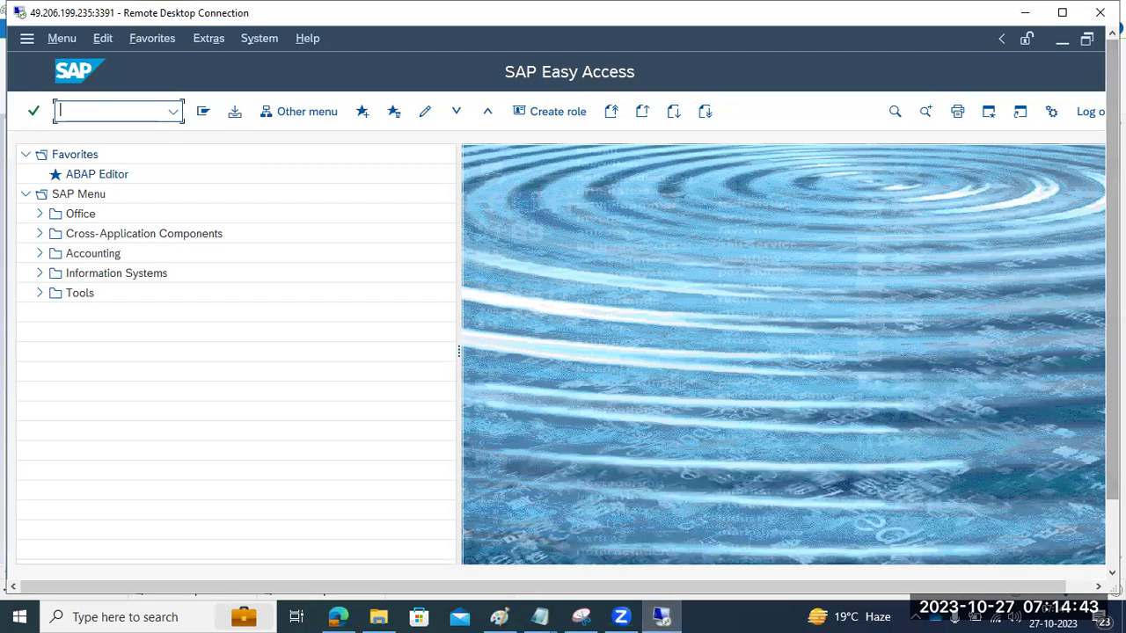
# Step: Switch to the SAP Easy Access session and start transaction SGEN
pyautogui.moveTo(1113, 391); pyautogui.dragTo(1113, 466)
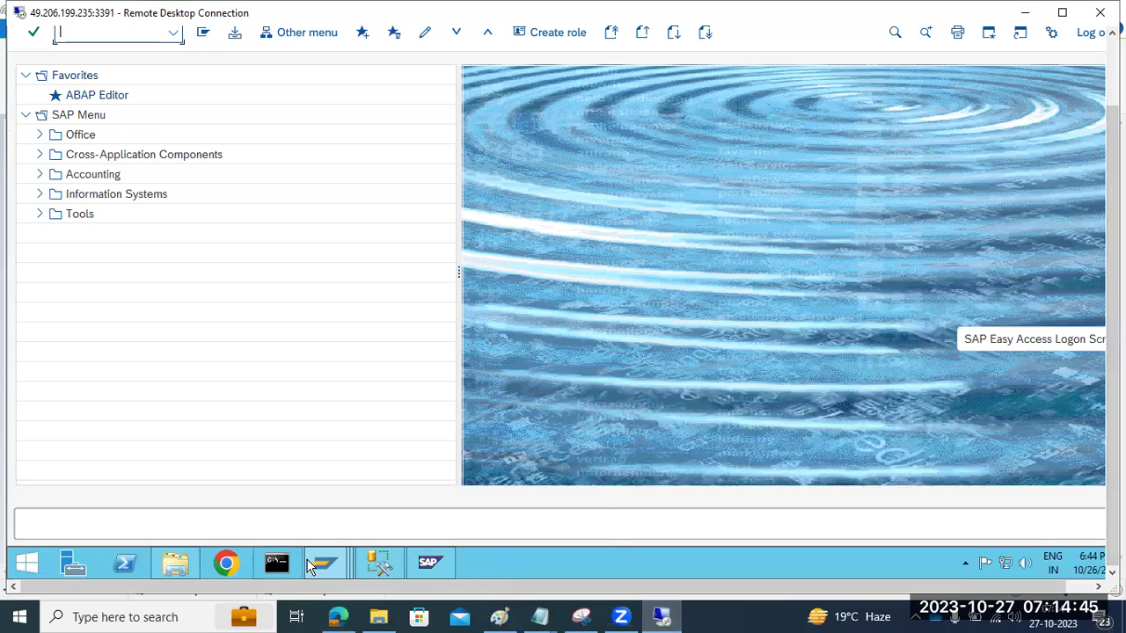
pyautogui.moveTo(324, 563)
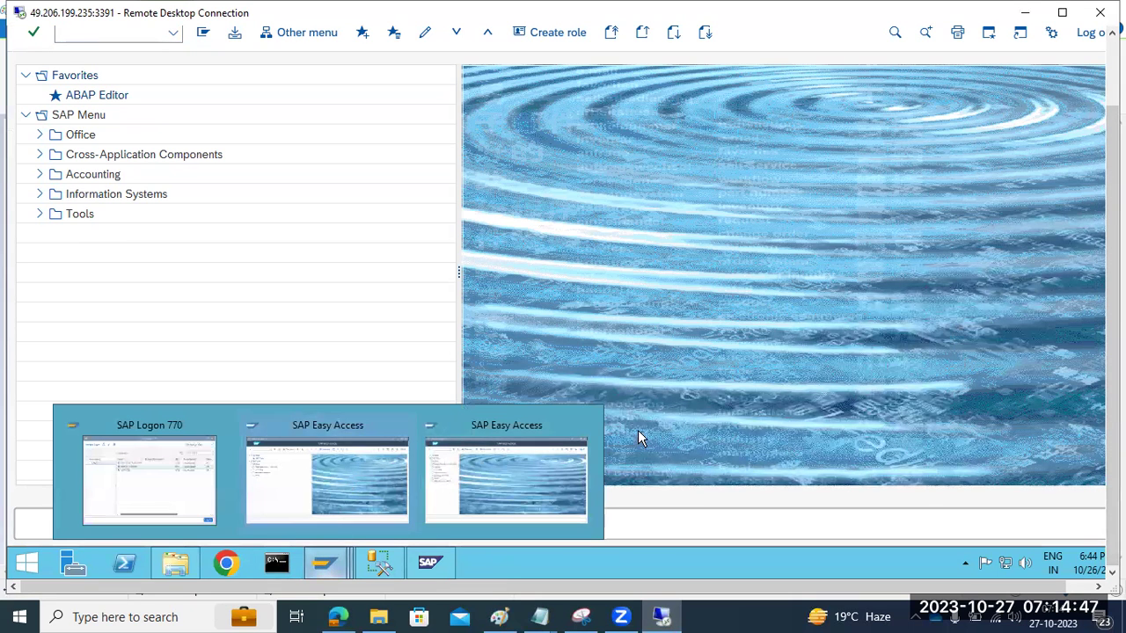
pyautogui.click(372, 464)
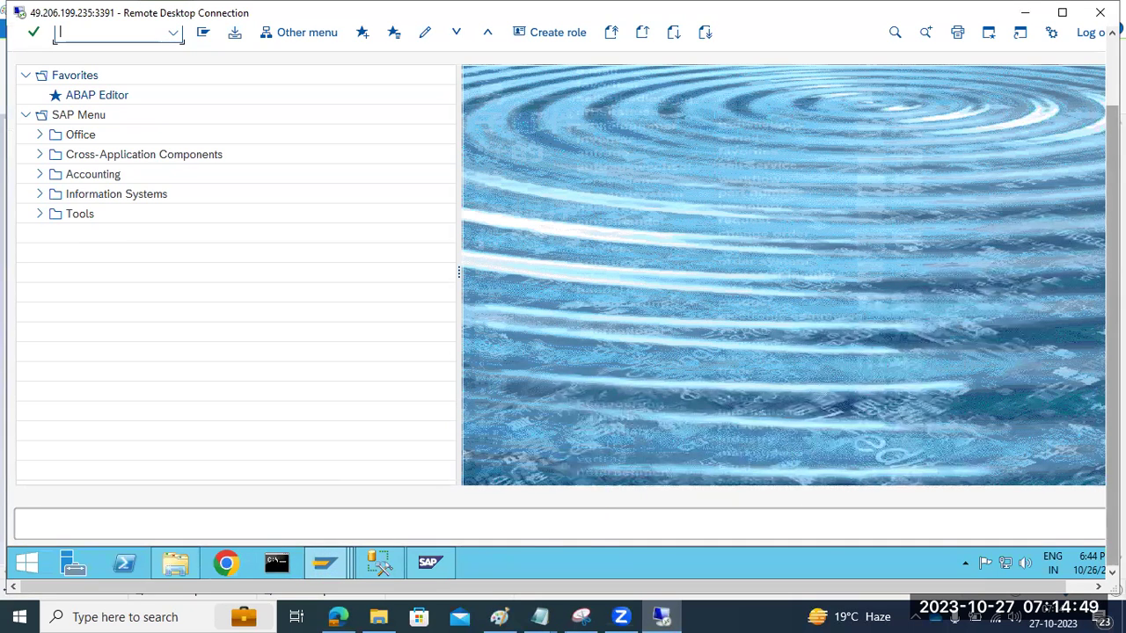
pyautogui.moveTo(1111, 402); pyautogui.dragTo(1112, 325)
pyautogui.write('sgen')
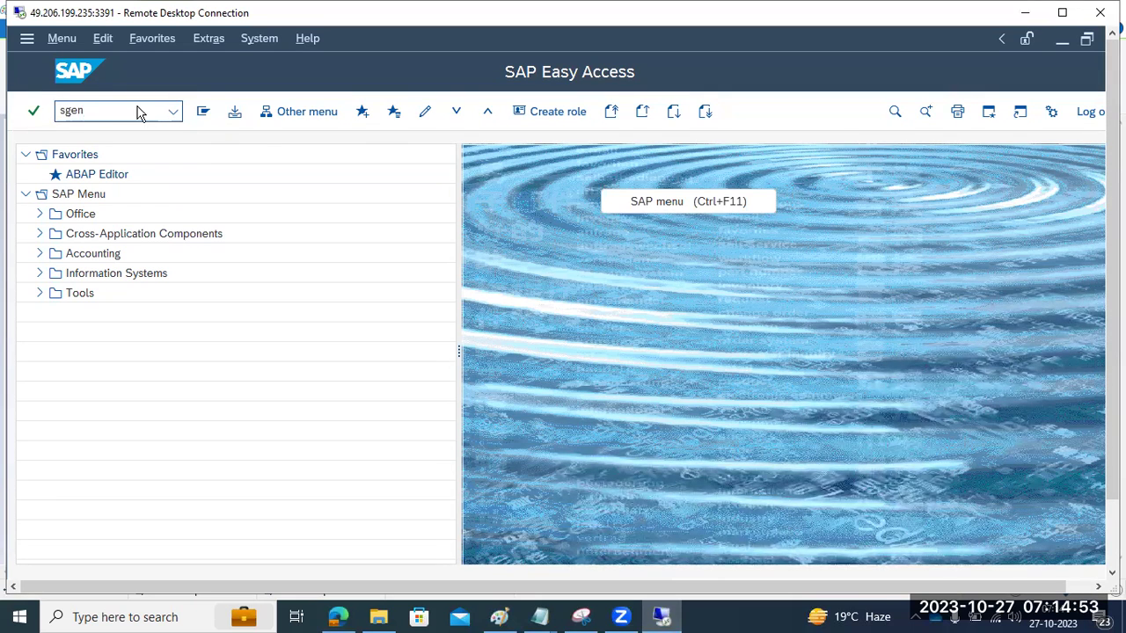
pyautogui.press('Return')
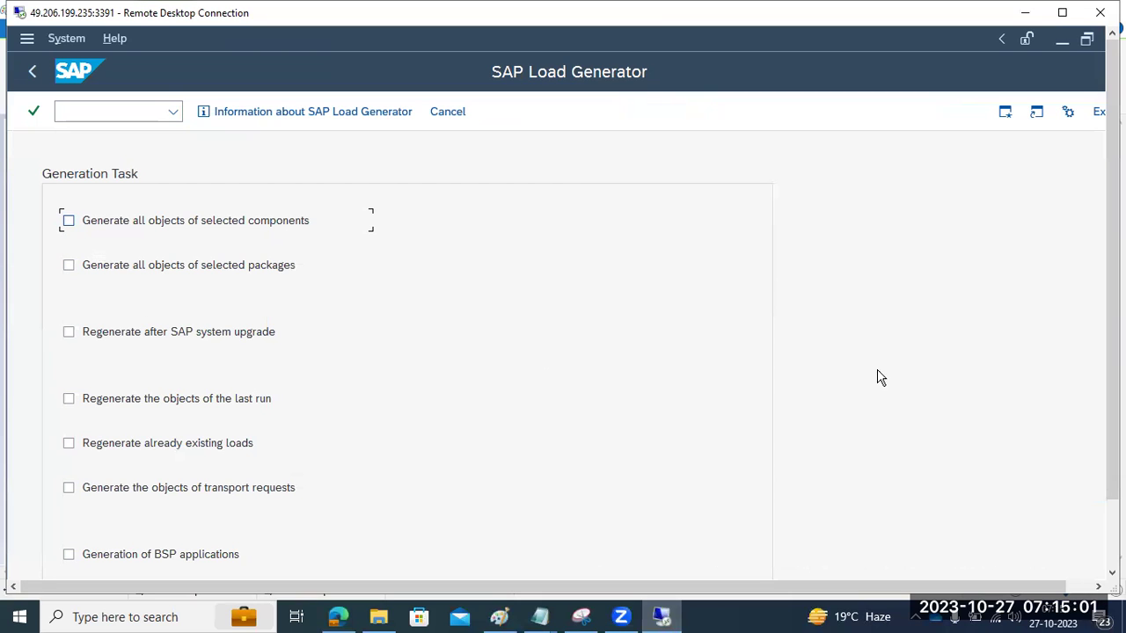
# Step: Generate all objects for all 8 selected components and continue to server selection
pyautogui.scroll(-1, 1113, 264)
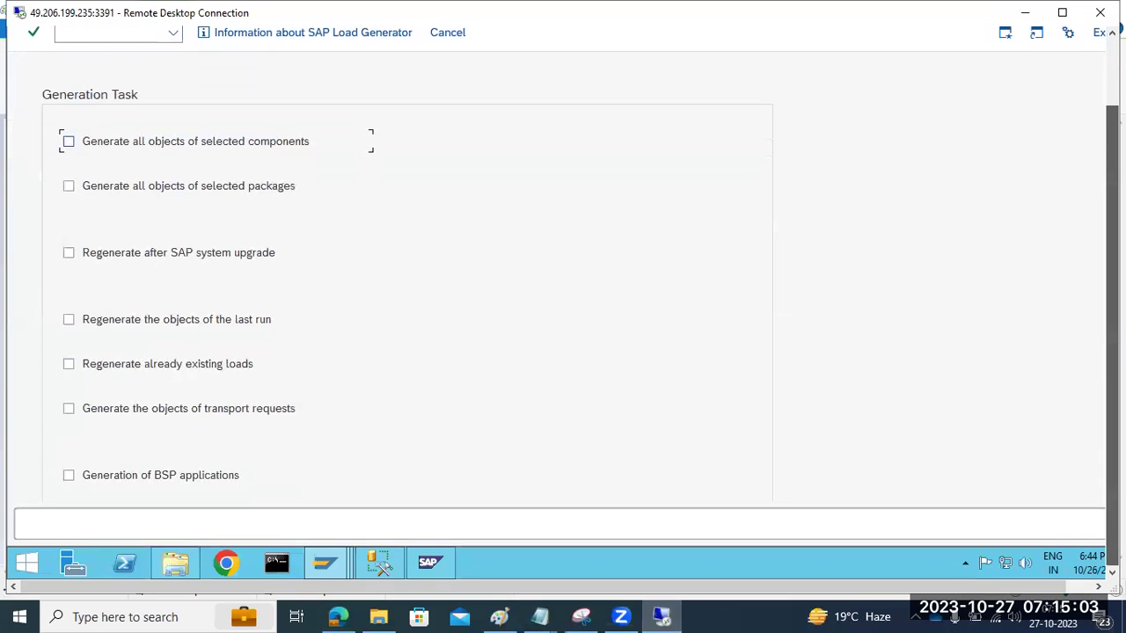
pyautogui.scroll(1, 1113, 263)
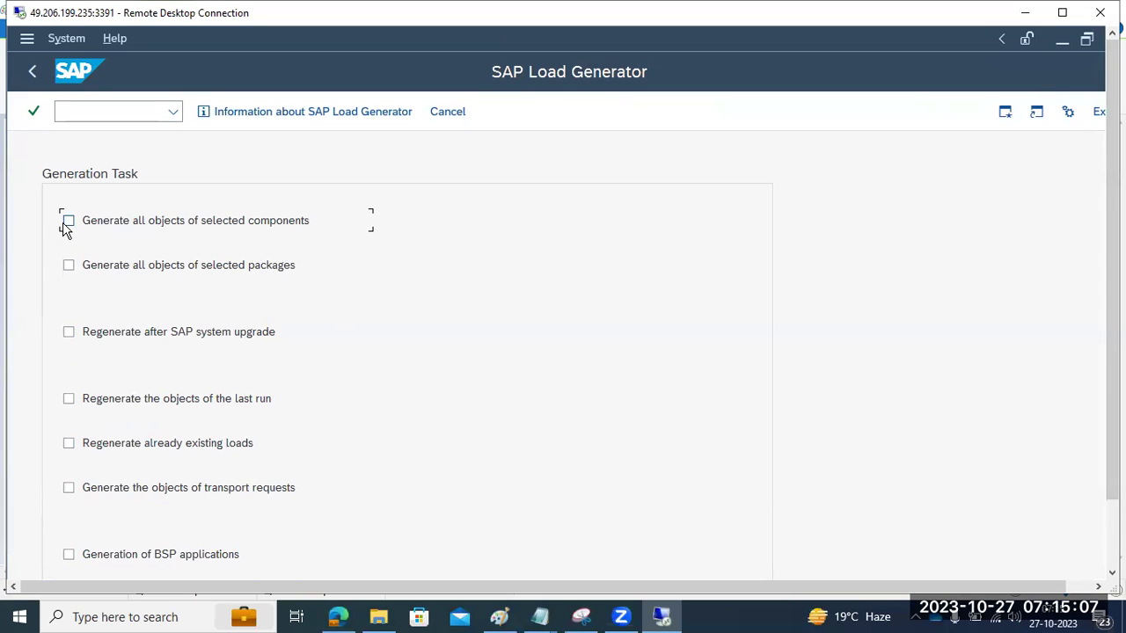
pyautogui.click(67, 224)
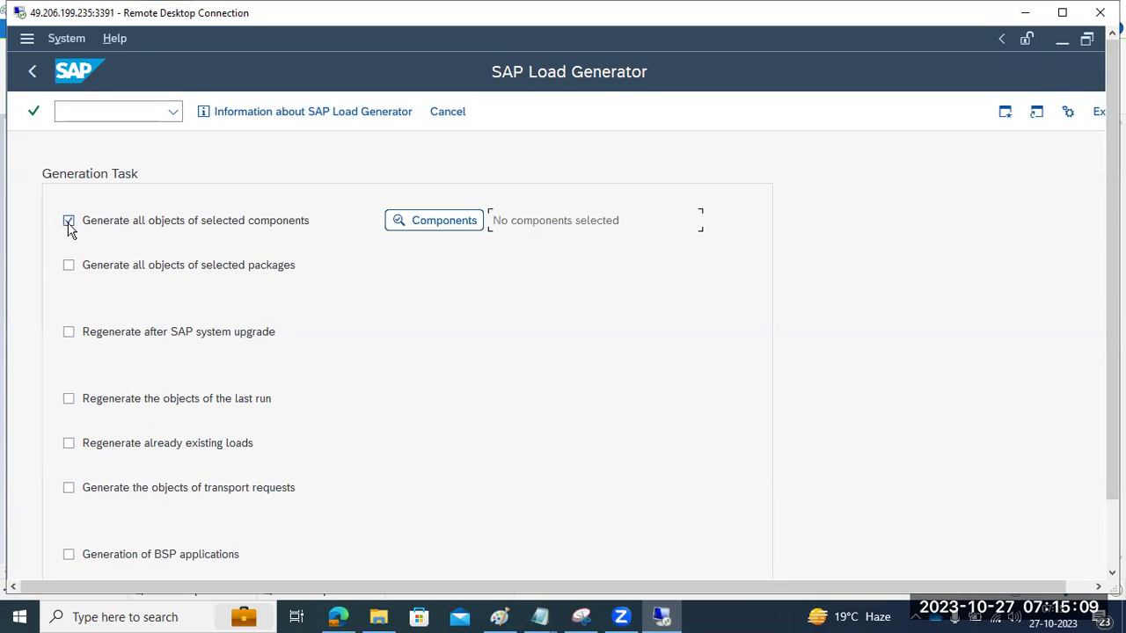
pyautogui.click(428, 220)
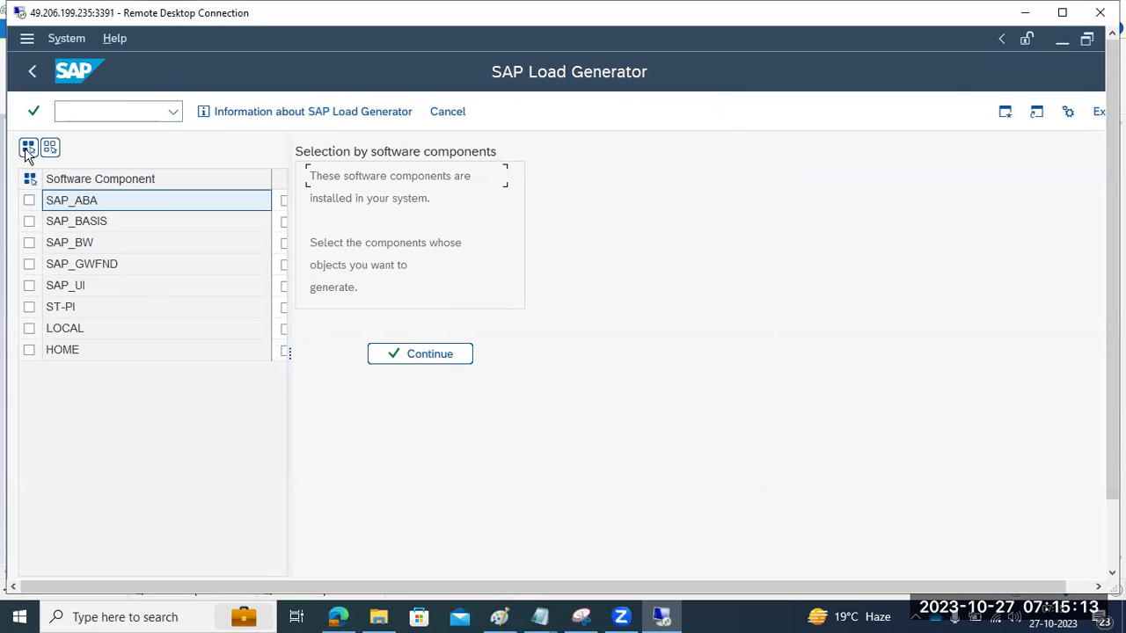
pyautogui.click(27, 148)
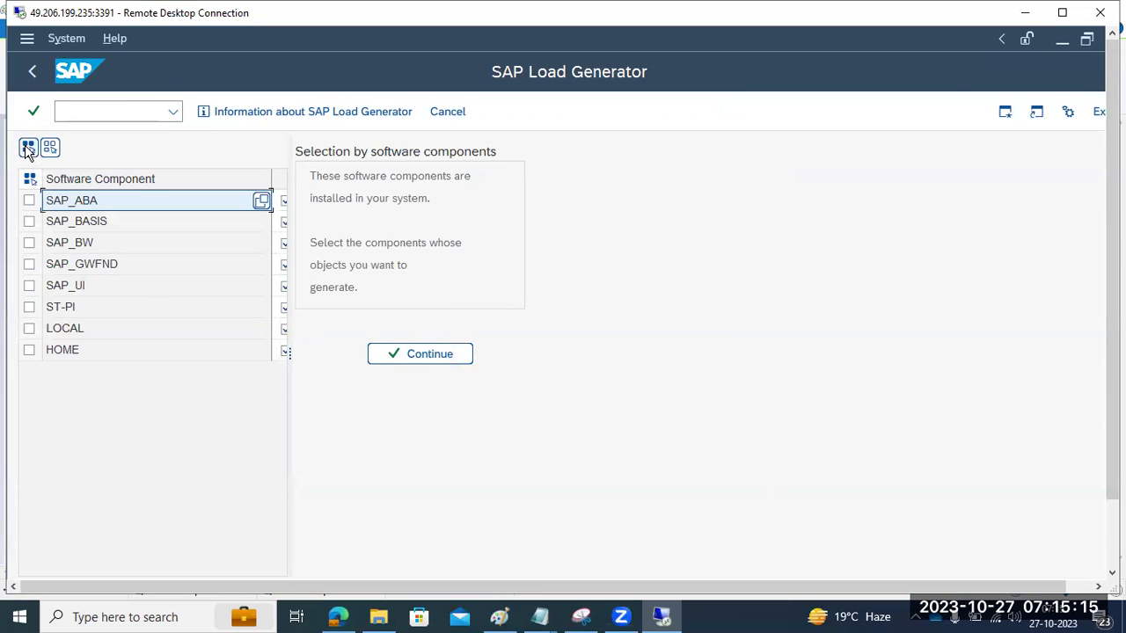
pyautogui.click(432, 354)
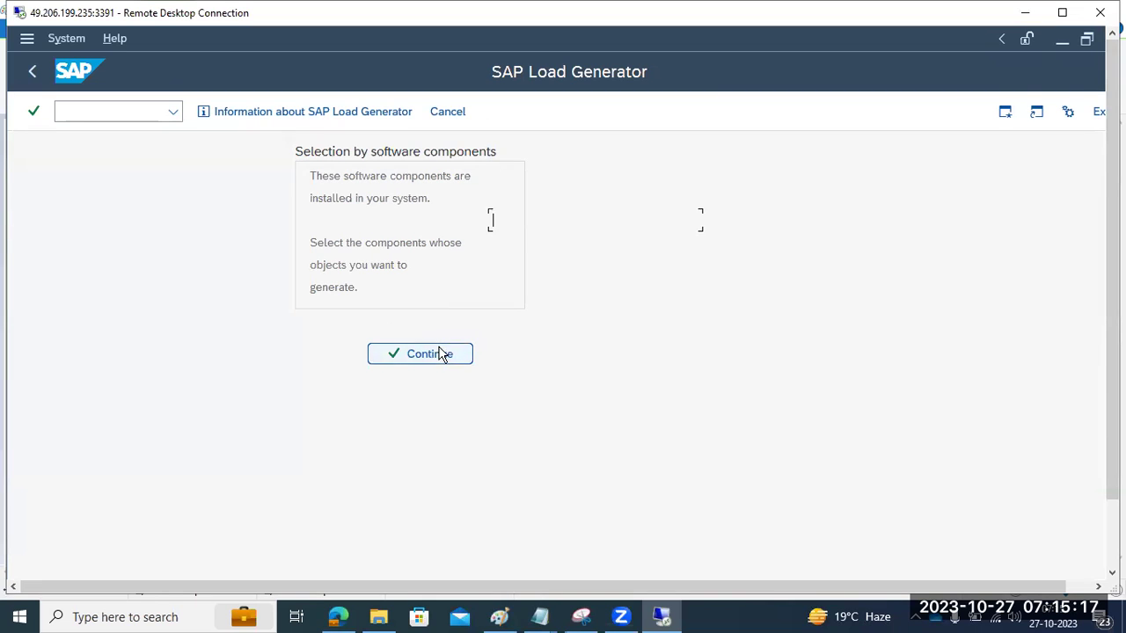
pyautogui.moveTo(1112, 273); pyautogui.dragTo(1112, 335)
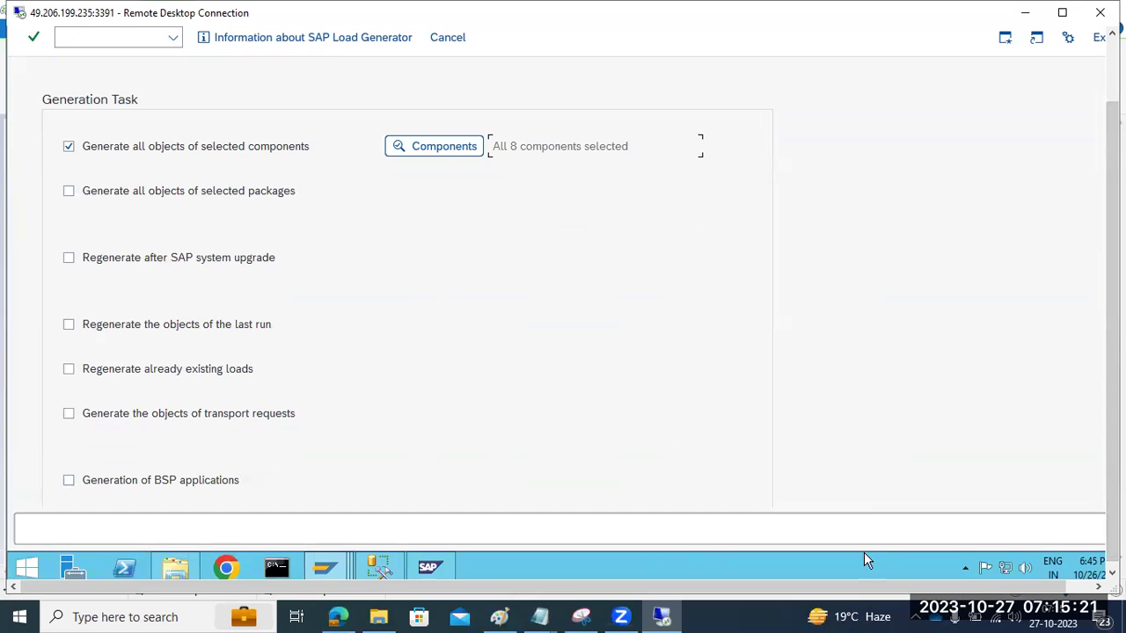
pyautogui.moveTo(915, 585); pyautogui.dragTo(964, 586)
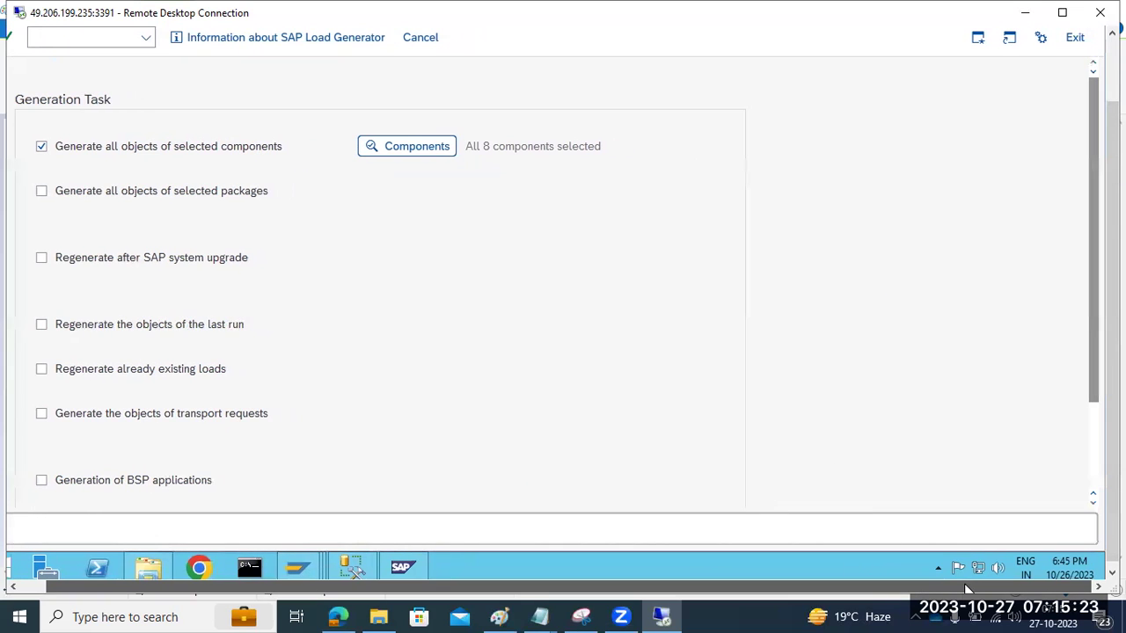
pyautogui.moveTo(1113, 327); pyautogui.dragTo(1088, 472)
pyautogui.click(298, 491)
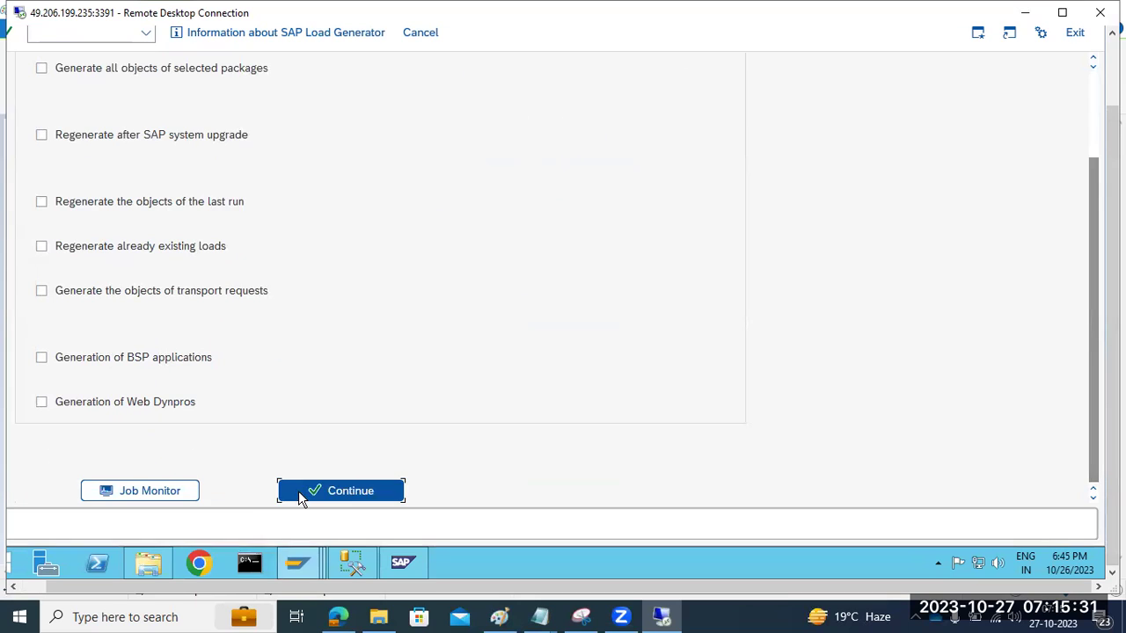
# Step: Confirm the server so the objects are checked and the 109,221-object background job is scheduled
pyautogui.click(678, 185)
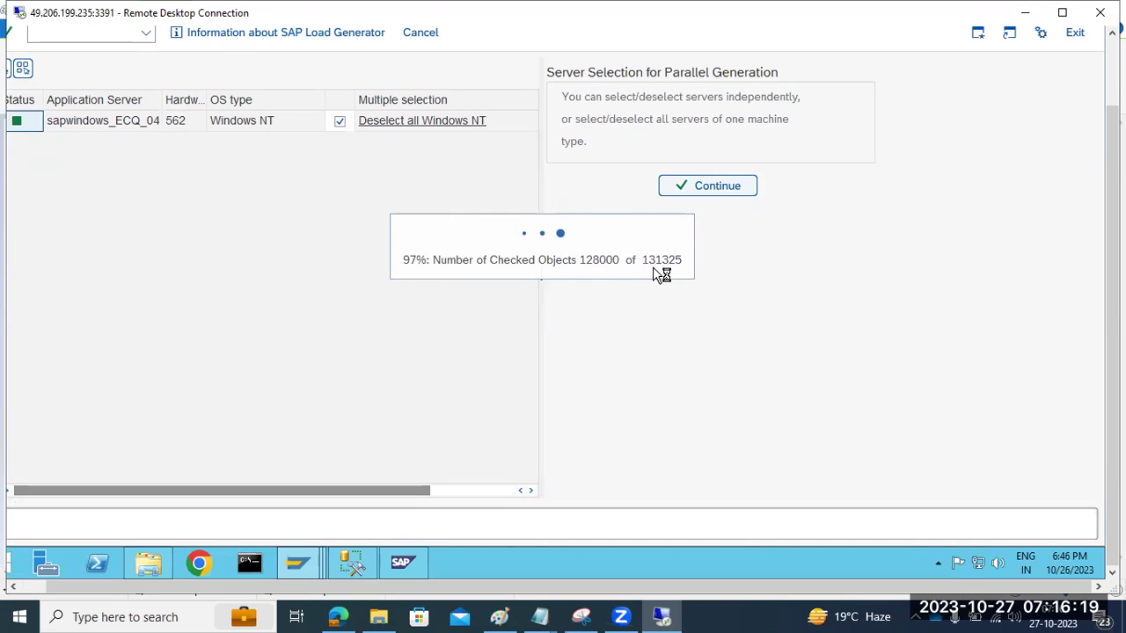
pyautogui.moveTo(295, 575)
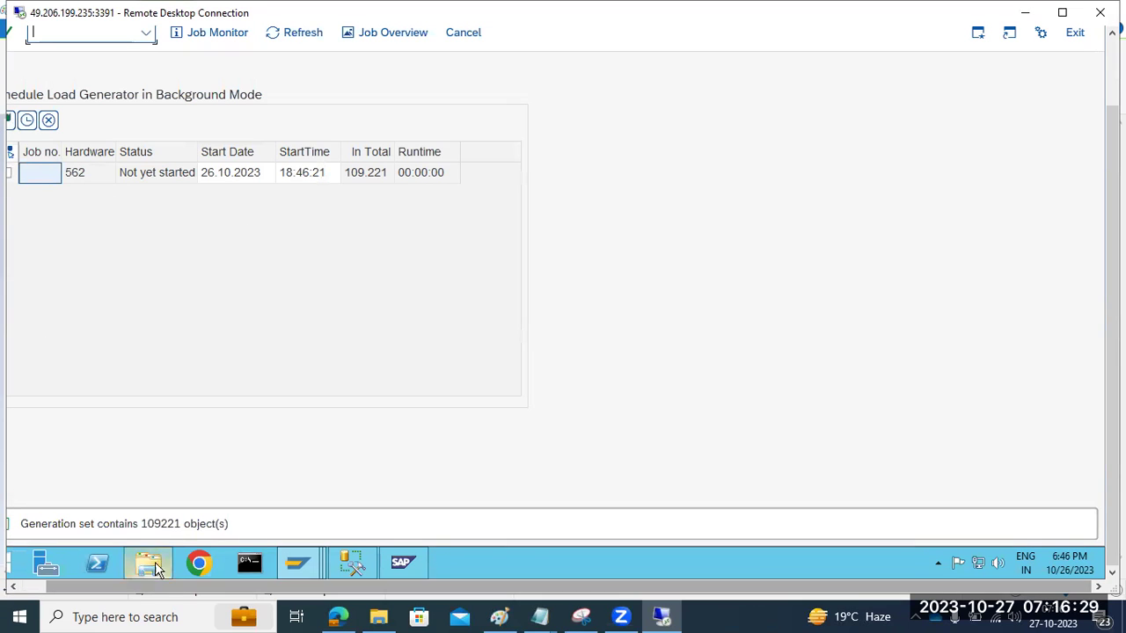
pyautogui.click(33, 586)
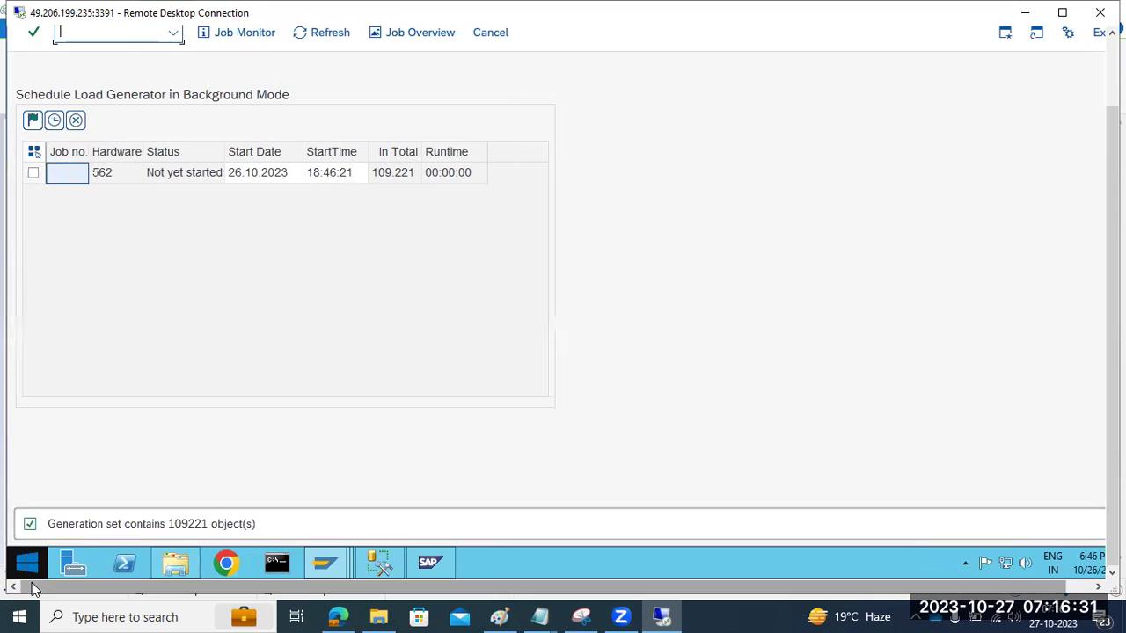
# Step: Back out to Easy Access, start SGEN, and generate all objects of selected components instead of the last run
pyautogui.click(1111, 75)
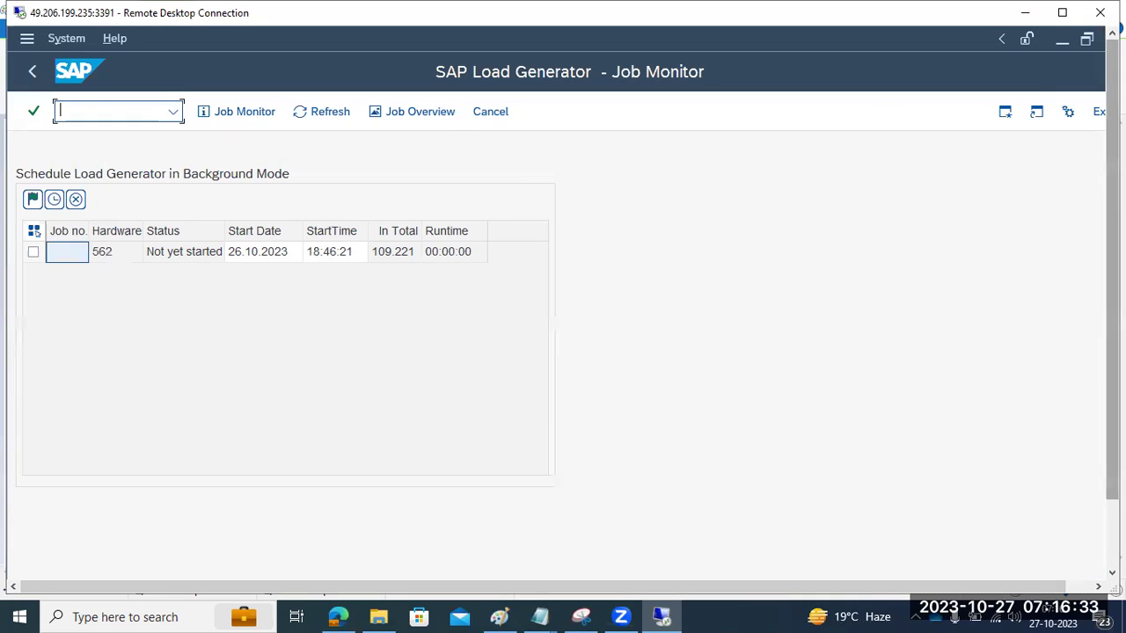
pyautogui.click(34, 72)
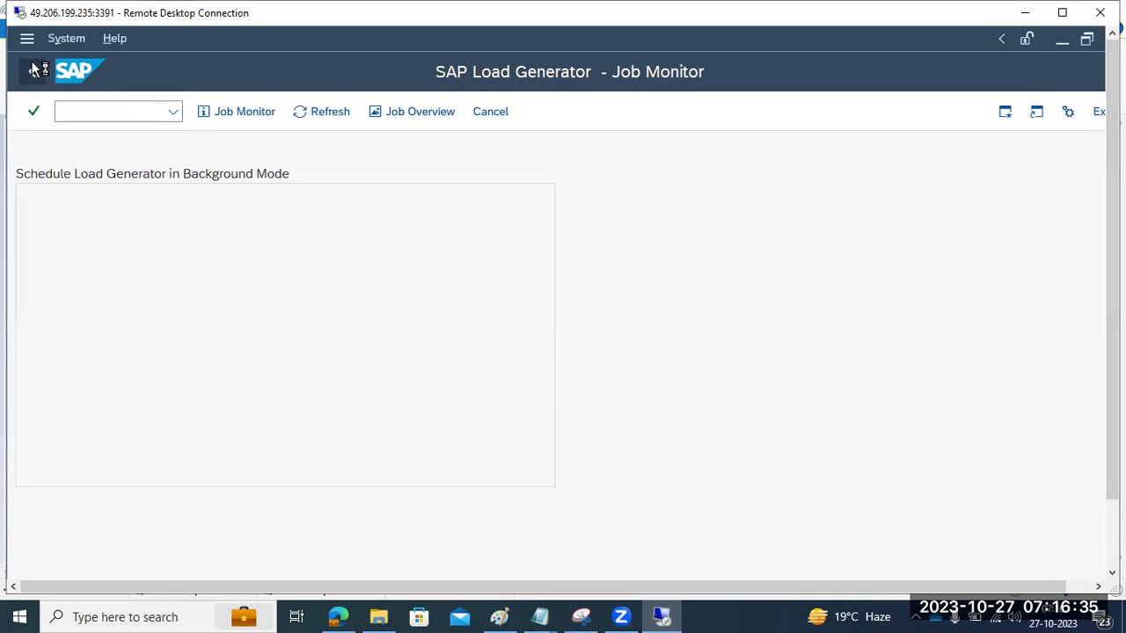
pyautogui.click(33, 71)
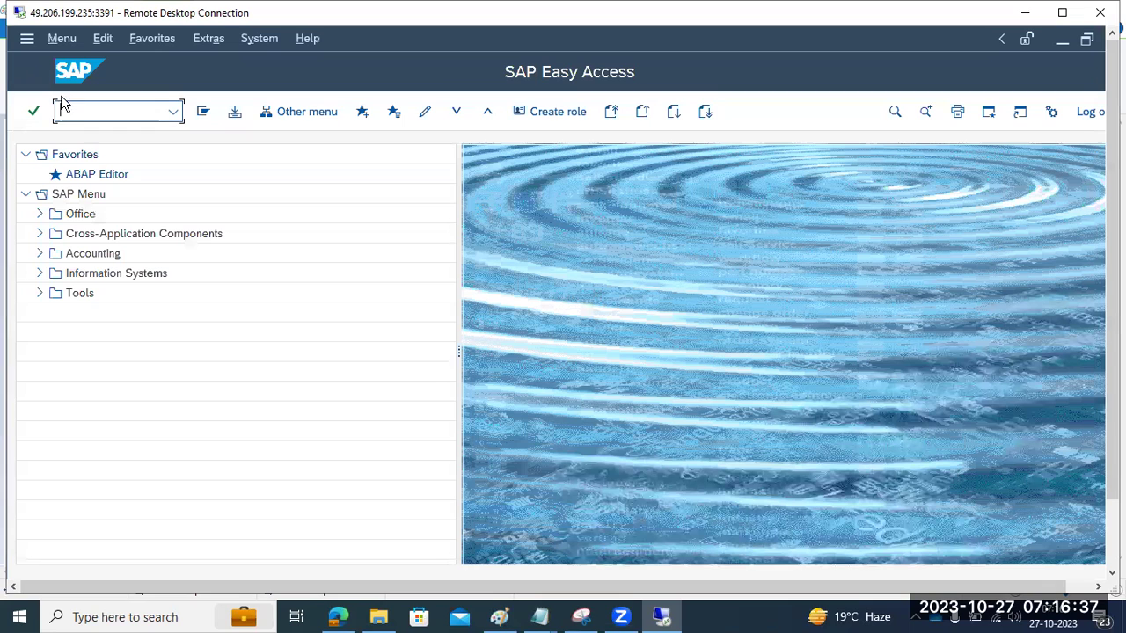
pyautogui.write('sgen')
pyautogui.press('Return')
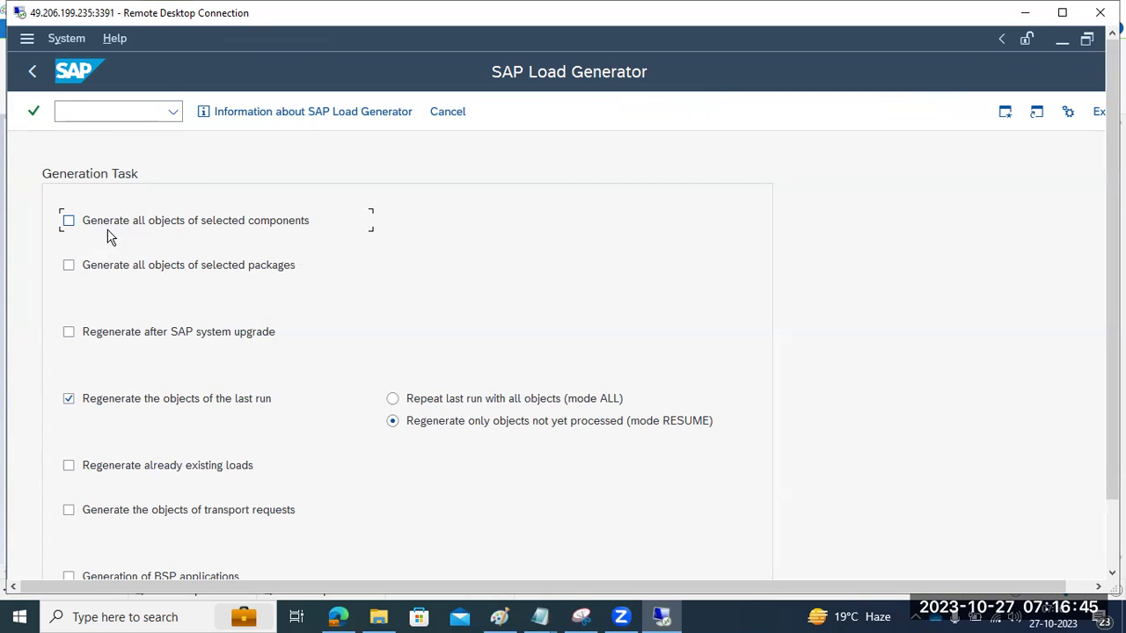
pyautogui.click(68, 220)
pyautogui.click(68, 399)
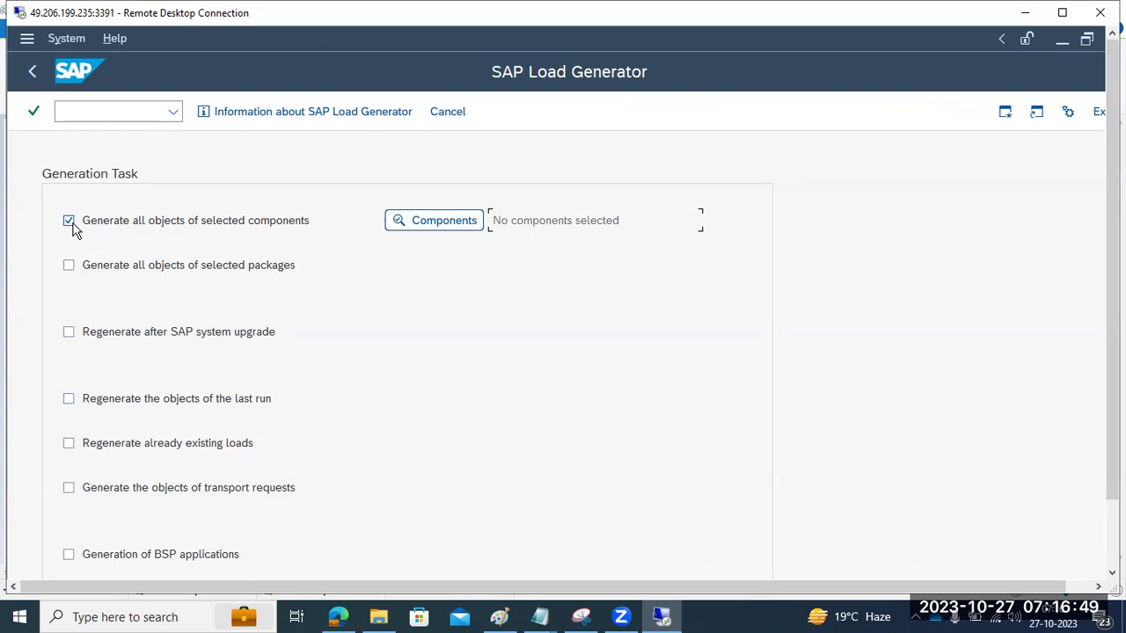
# Step: Limit the software component selection to SAP_ABA only and continue to server selection
pyautogui.click(407, 224)
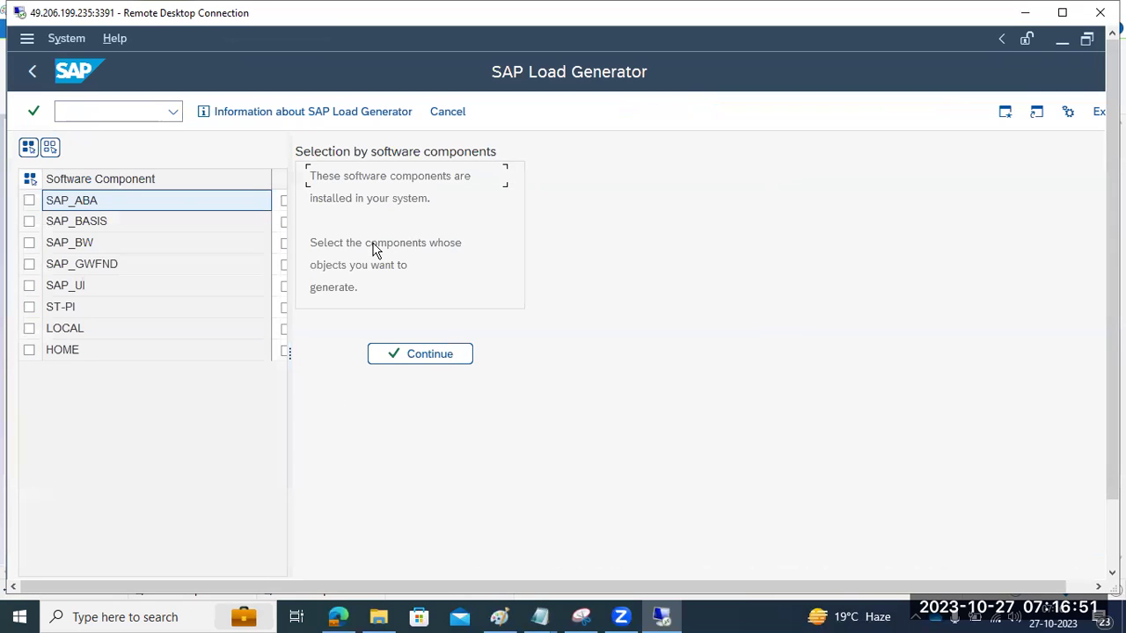
pyautogui.click(285, 223)
pyautogui.moveTo(287, 350); pyautogui.dragTo(329, 350)
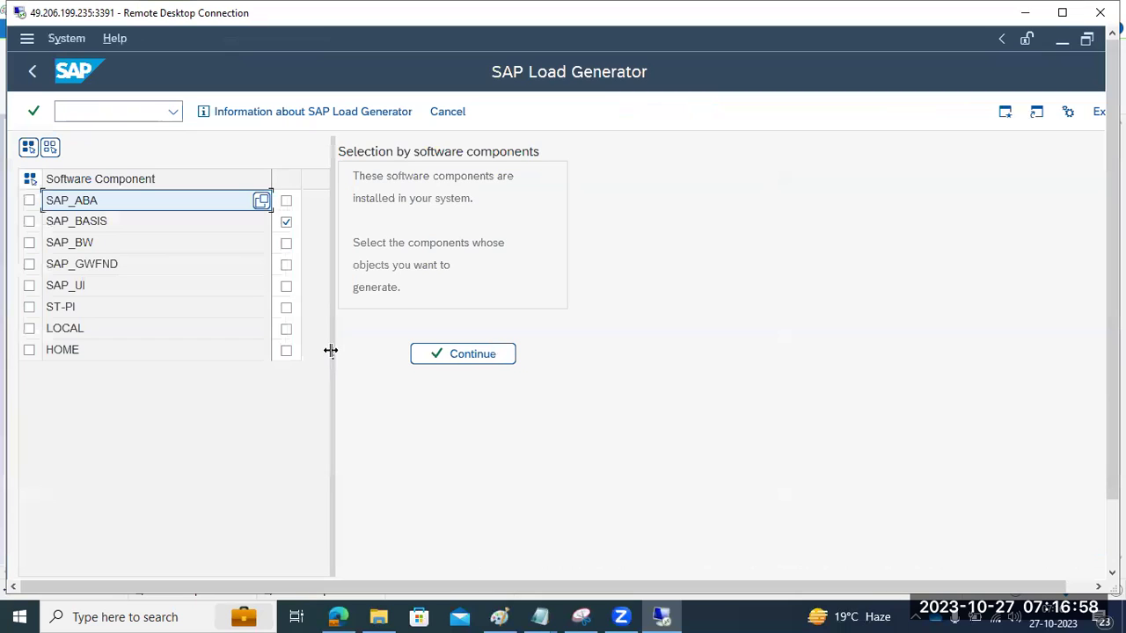
pyautogui.click(286, 203)
pyautogui.click(286, 203)
pyautogui.click(286, 220)
pyautogui.click(286, 201)
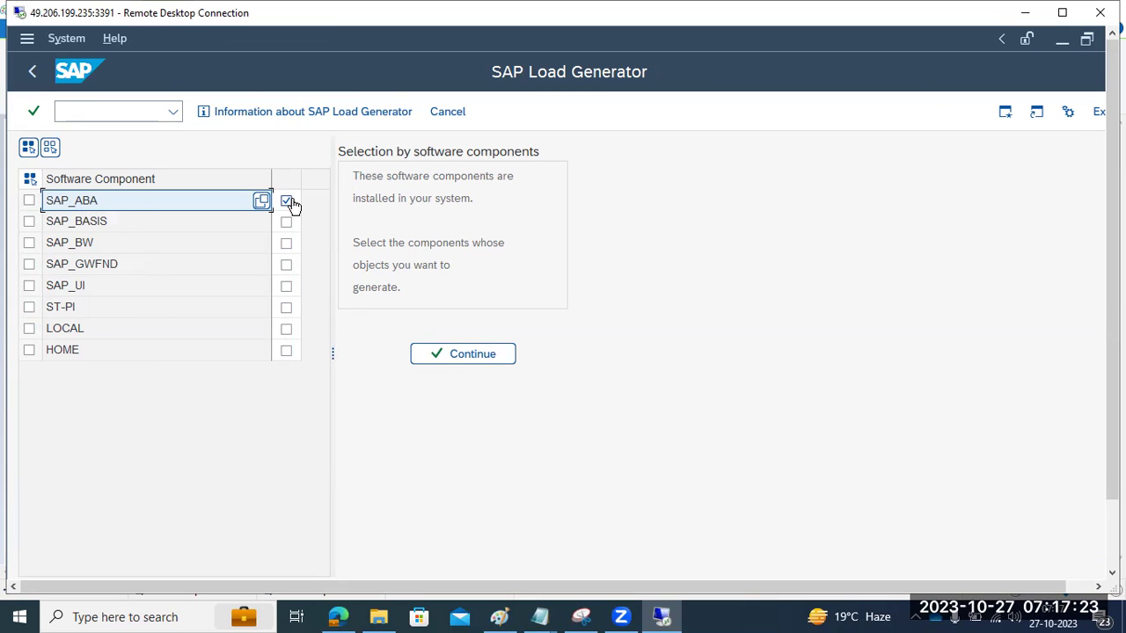
pyautogui.click(449, 356)
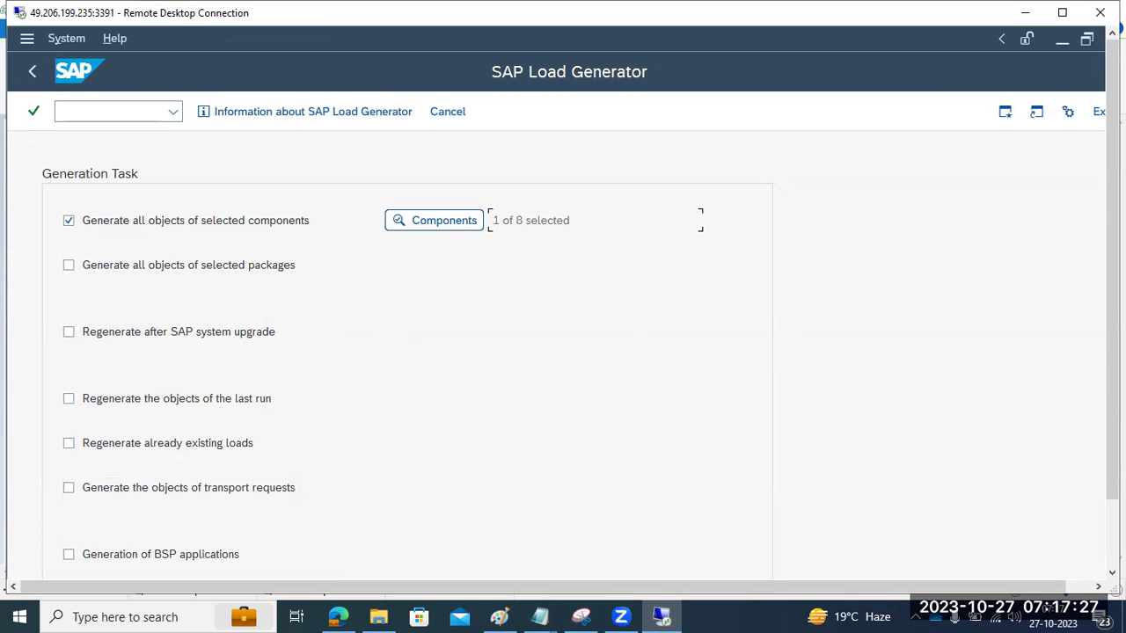
pyautogui.scroll(-5, 194, 470)
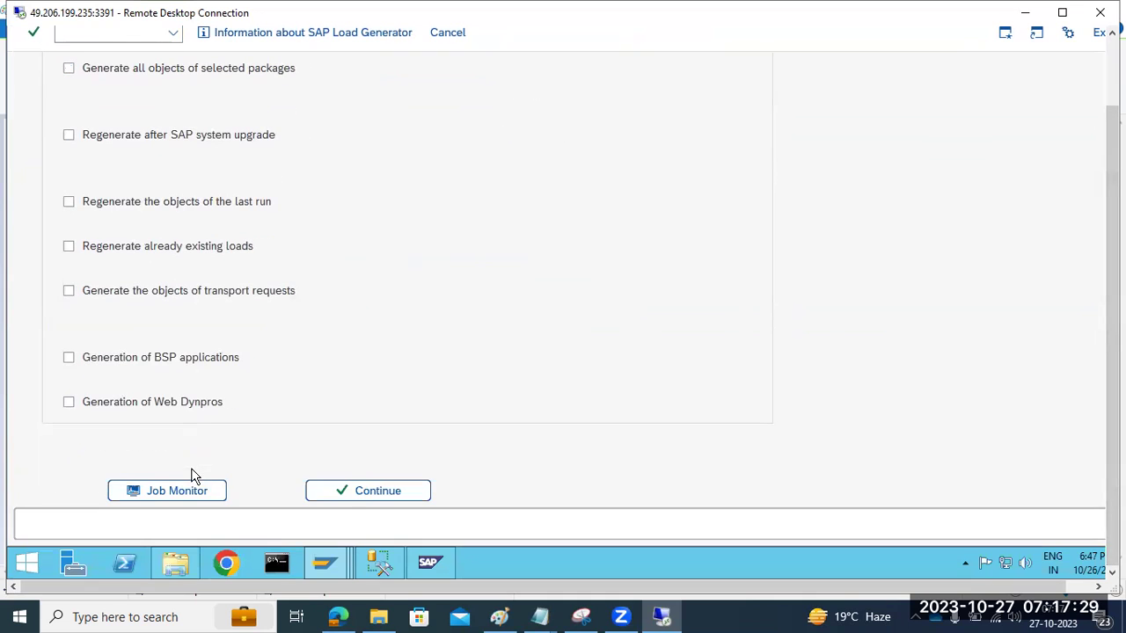
pyautogui.click(369, 498)
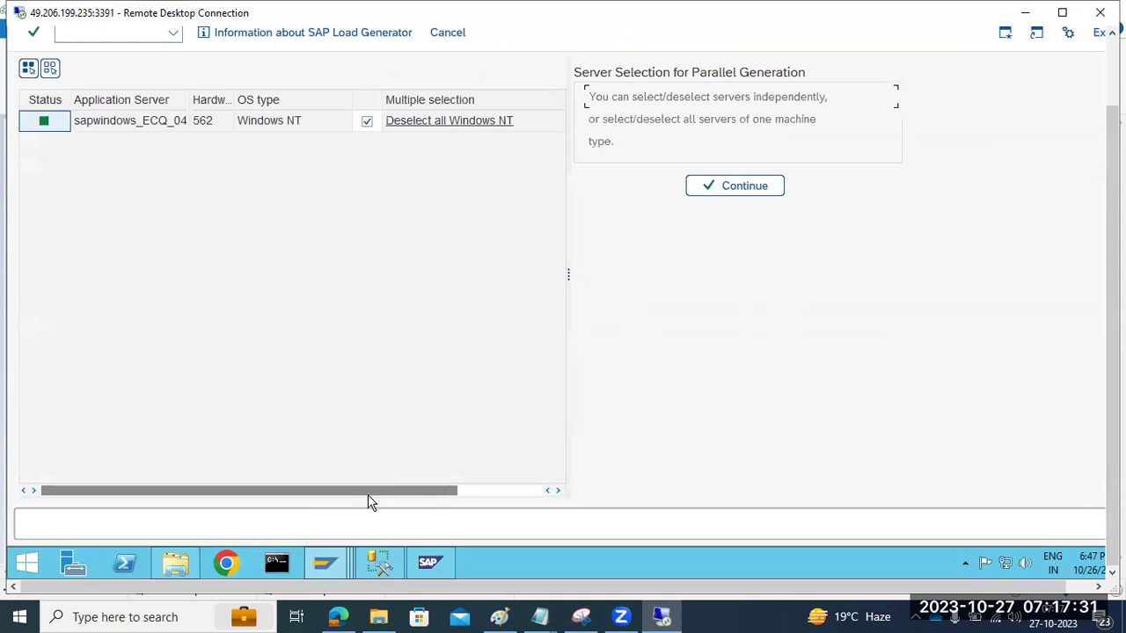
# Step: Confirm the server so the 13,704 SAP_ABA objects get checked
pyautogui.click(723, 191)
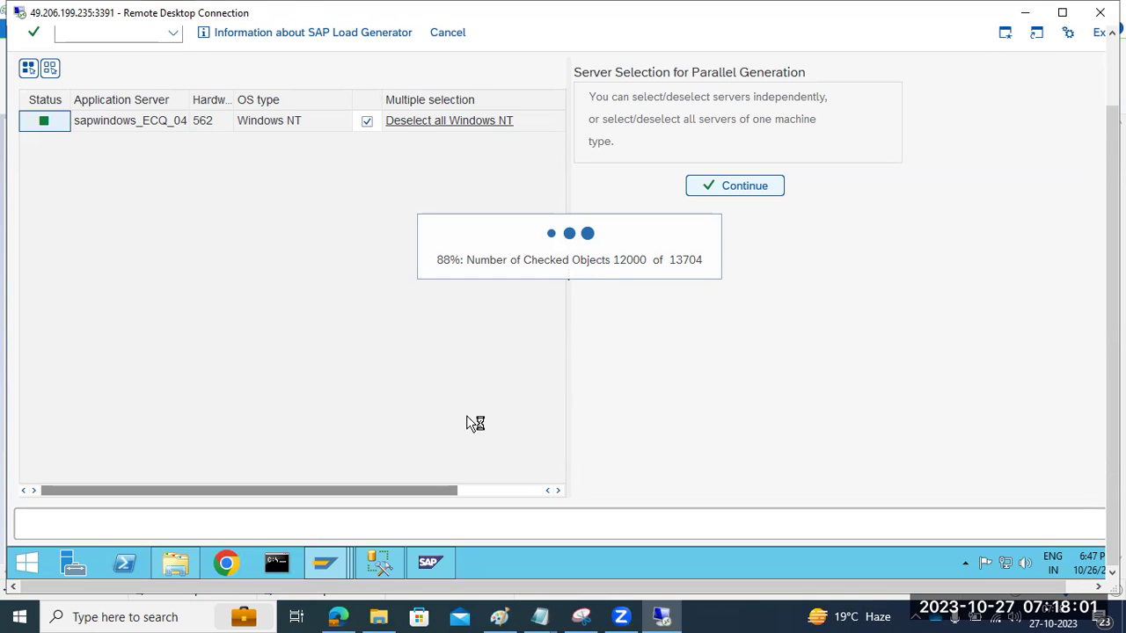
# Step: Bring SAP Easy Access forward, open SGEN with 'sge', then return to Easy Access
pyautogui.moveTo(325, 563)
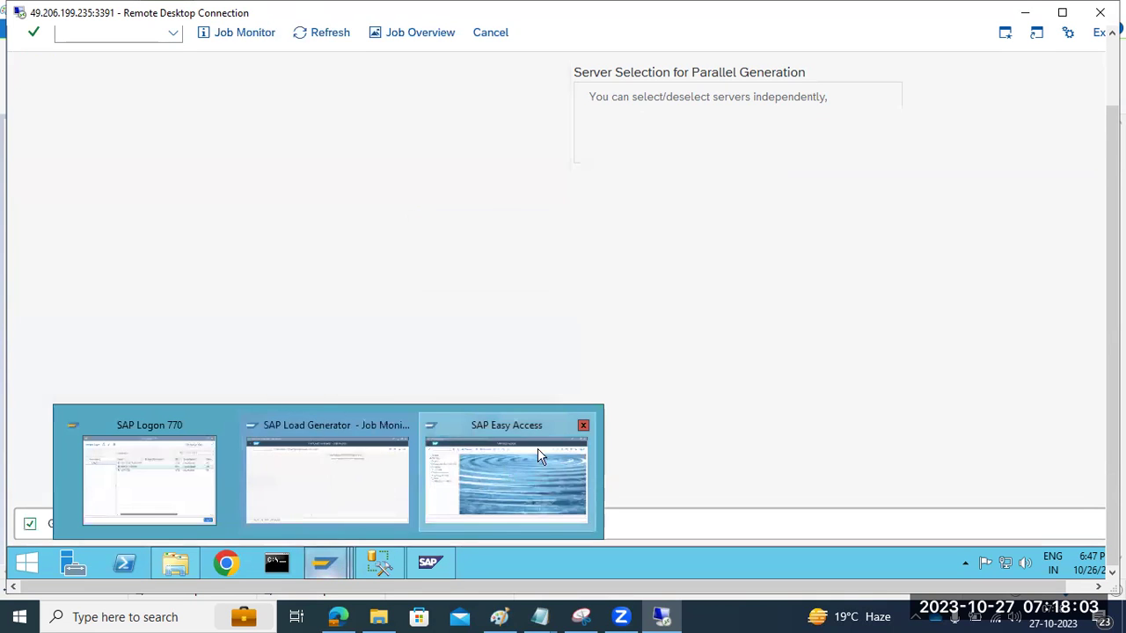
pyautogui.click(537, 451)
pyautogui.moveTo(1106, 414); pyautogui.dragTo(1058, 300)
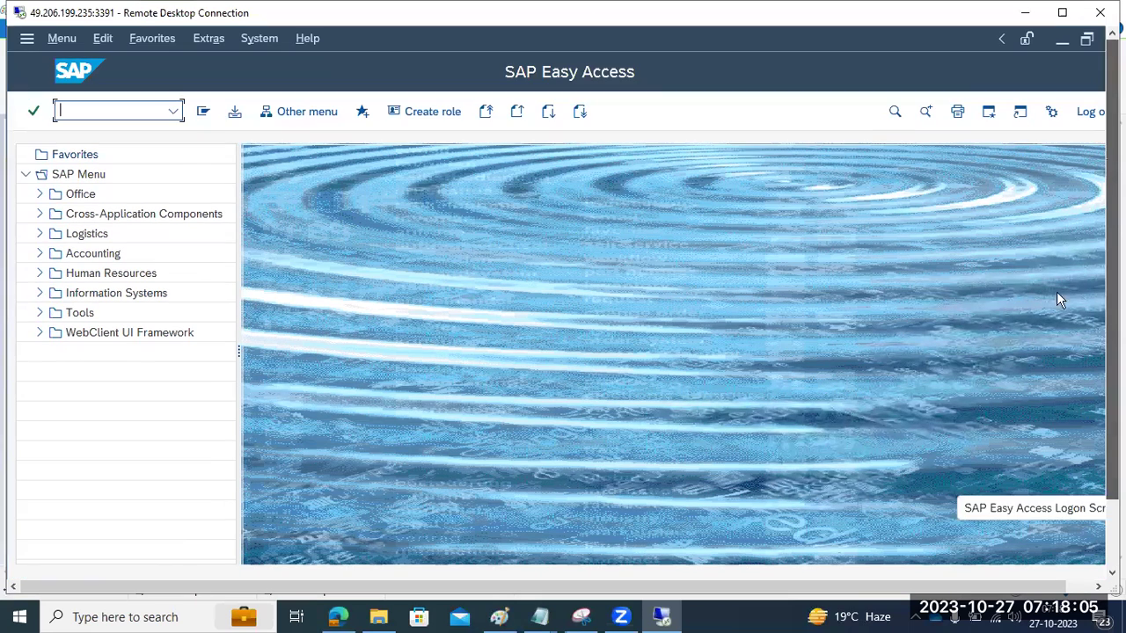
pyautogui.write('sgen')
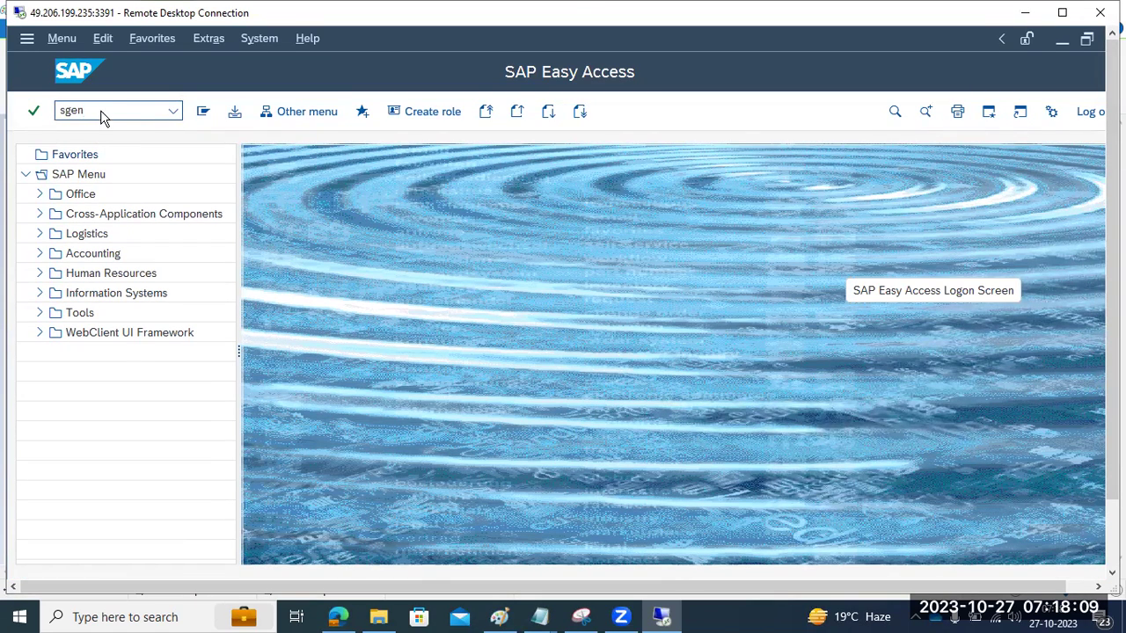
pyautogui.press('Return')
pyautogui.click(31, 72)
# Step: Run the SICK consistency check, then select the 9,360-object job in the Job Monitor
pyautogui.write('sick')
pyautogui.press('Return')
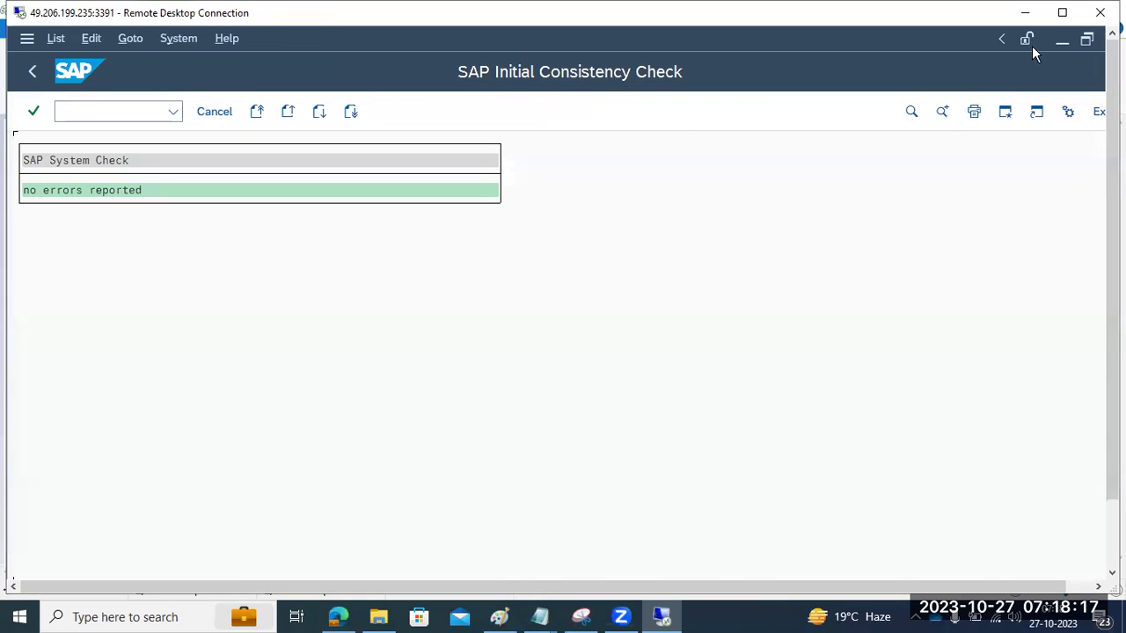
pyautogui.click(1059, 41)
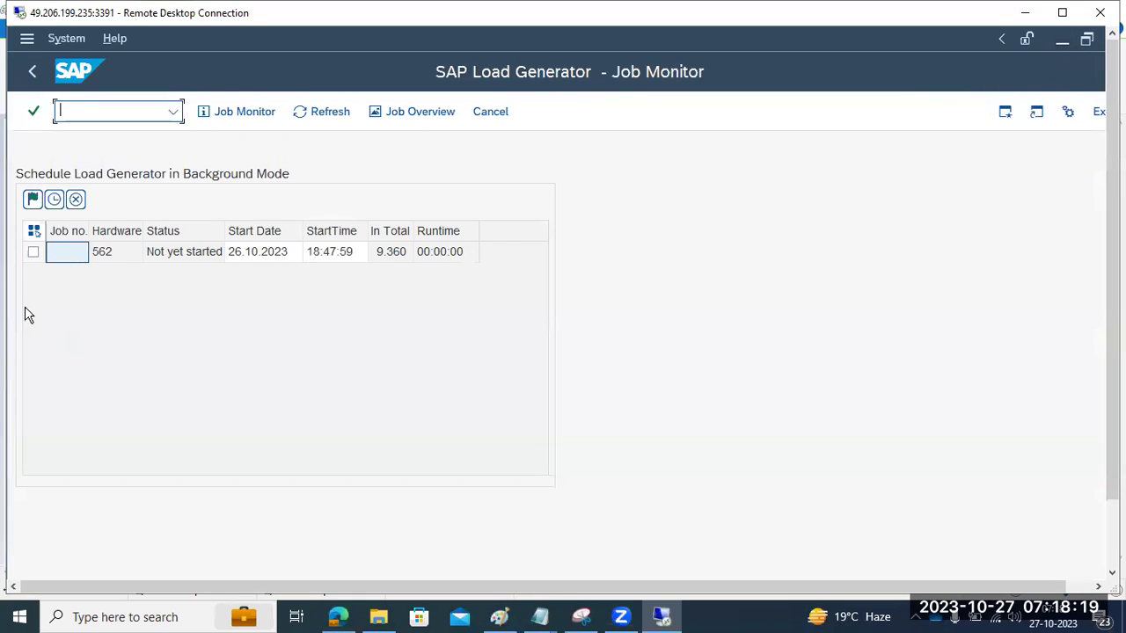
pyautogui.click(33, 254)
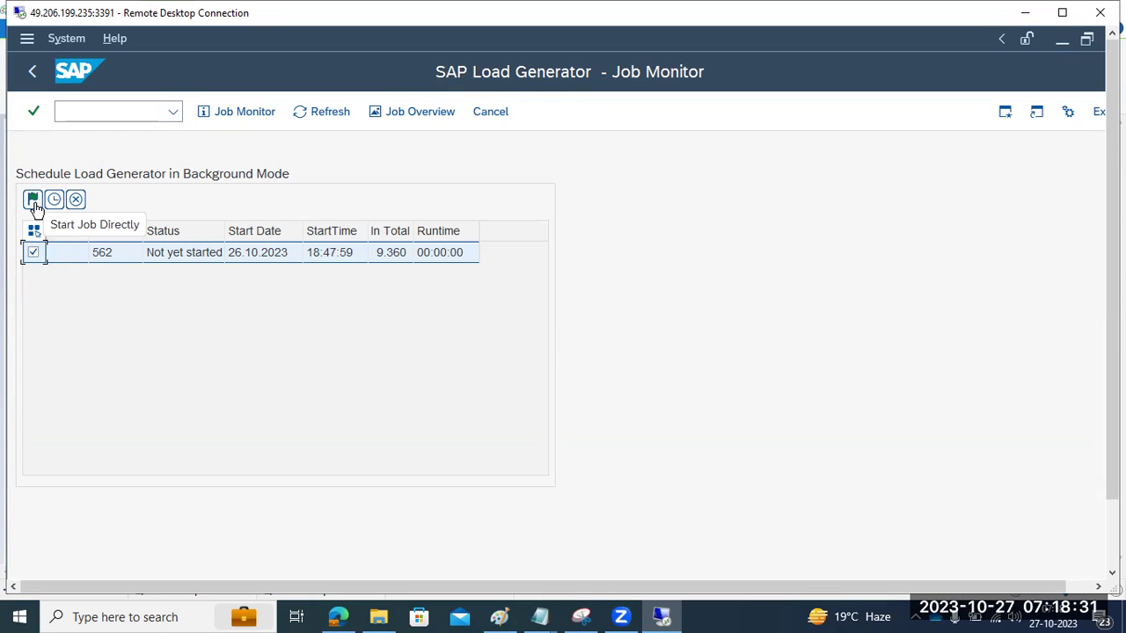
# Step: Start the selected load generation job directly and refresh until it shows as active
pyautogui.click(35, 207)
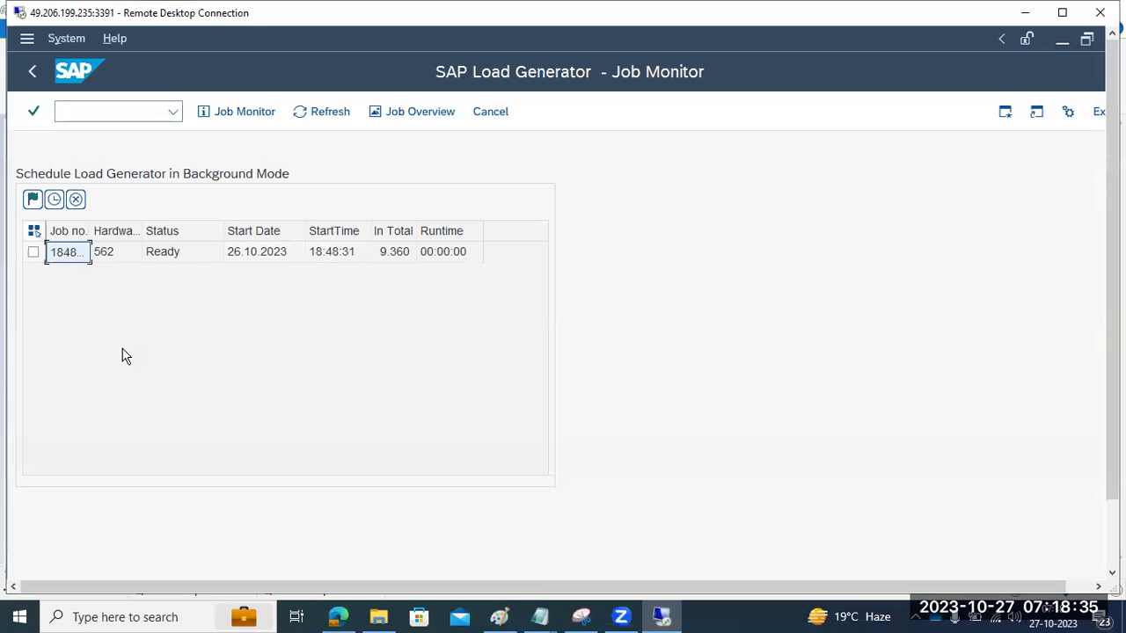
pyautogui.click(321, 112)
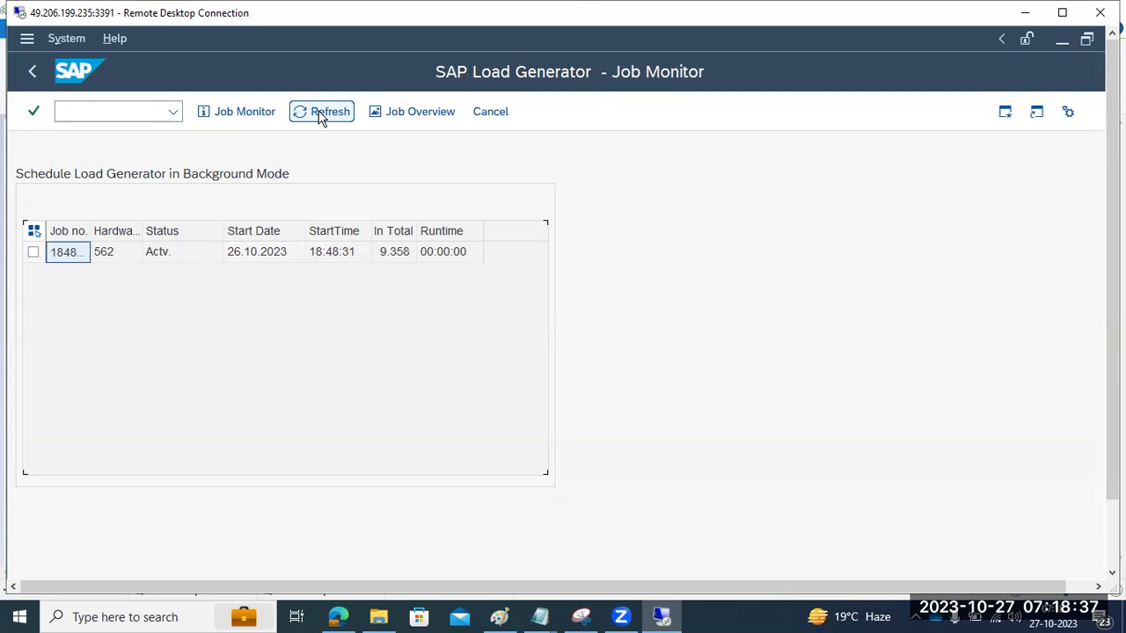
pyautogui.click(322, 116)
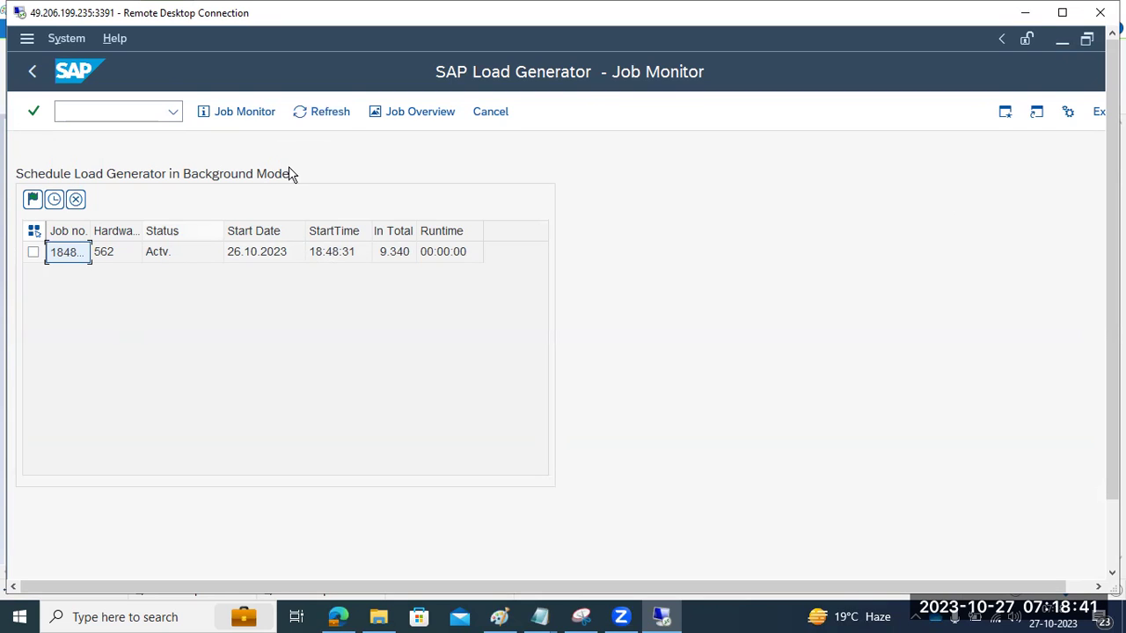
pyautogui.click(326, 115)
pyautogui.click(325, 112)
pyautogui.click(324, 112)
pyautogui.click(324, 112)
pyautogui.click(321, 116)
pyautogui.click(312, 114)
# Step: Keep refreshing the job's remaining object count and runtime until In Total reaches 8.755
pyautogui.click(310, 113)
pyautogui.click(309, 113)
pyautogui.click(309, 120)
pyautogui.click(317, 117)
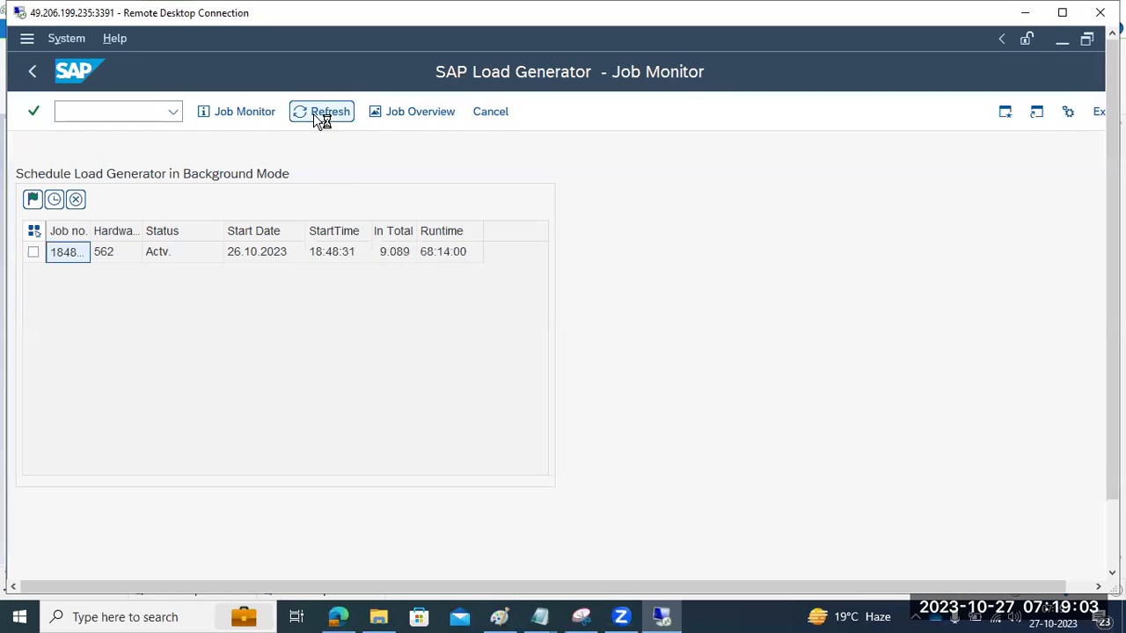
pyautogui.click(315, 116)
pyautogui.click(315, 115)
pyautogui.click(313, 114)
pyautogui.click(312, 113)
pyautogui.click(311, 113)
pyautogui.click(313, 115)
pyautogui.click(313, 116)
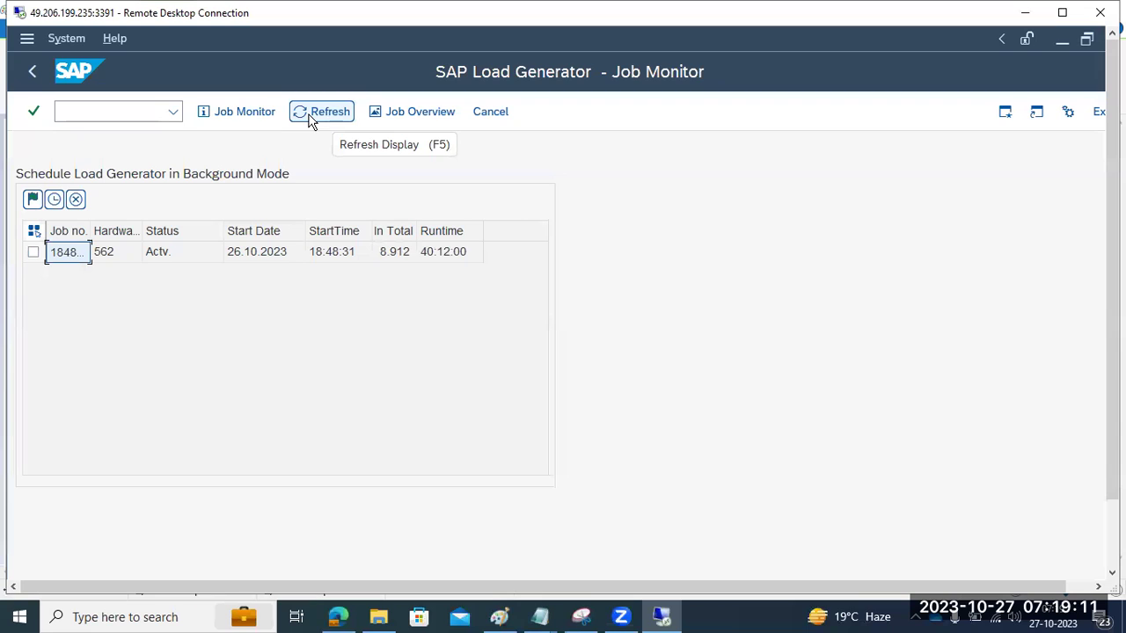
pyautogui.click(309, 115)
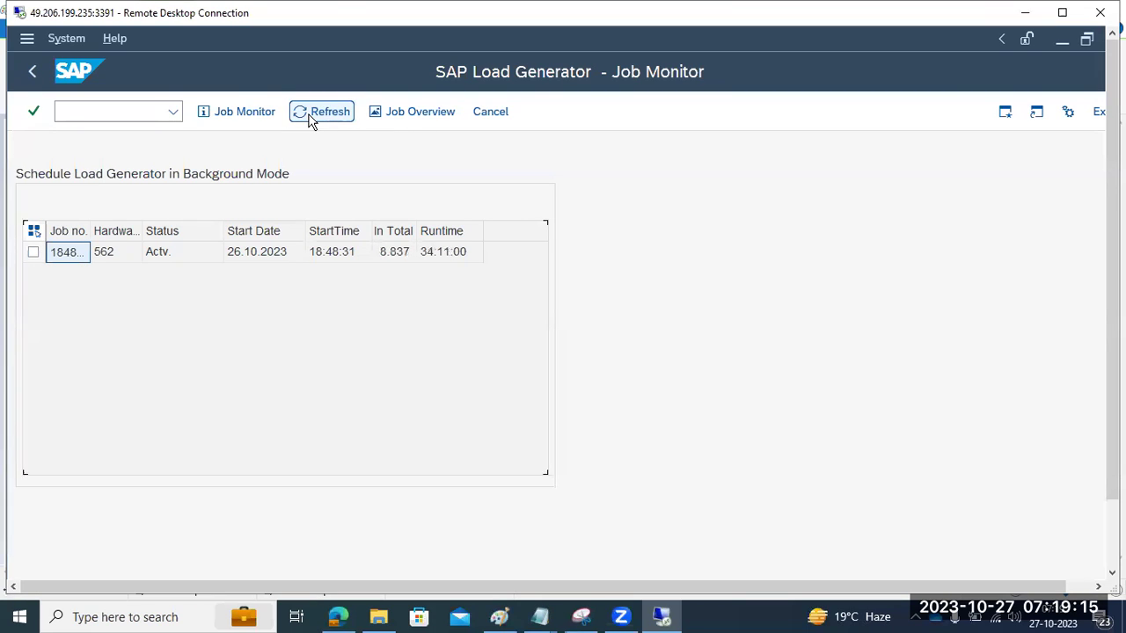
pyautogui.click(309, 115)
pyautogui.click(310, 115)
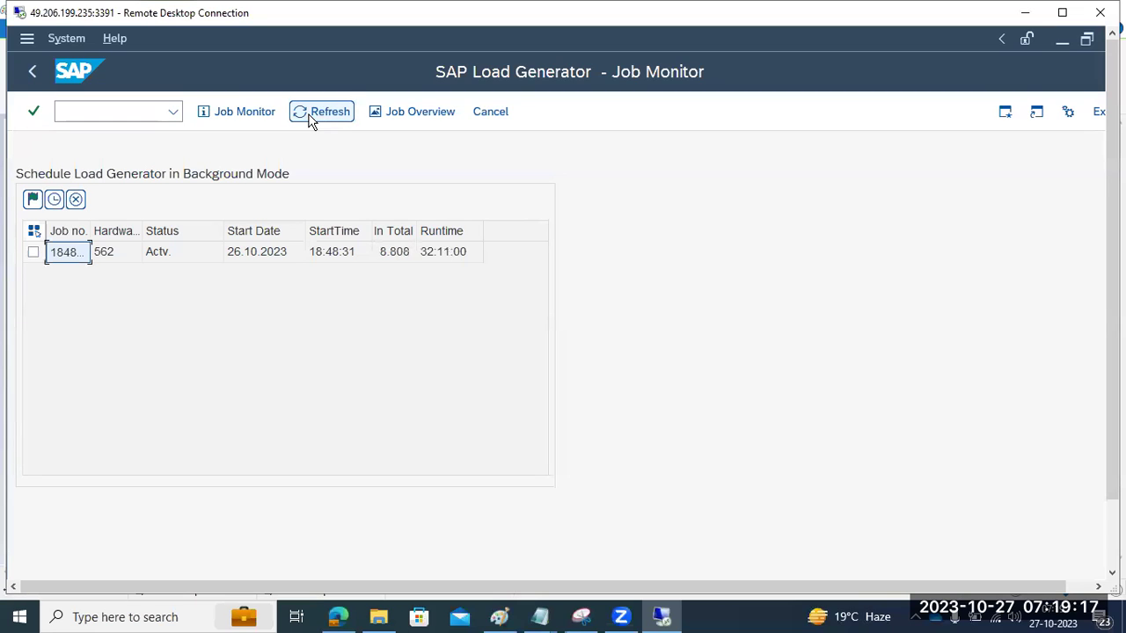
pyautogui.click(310, 115)
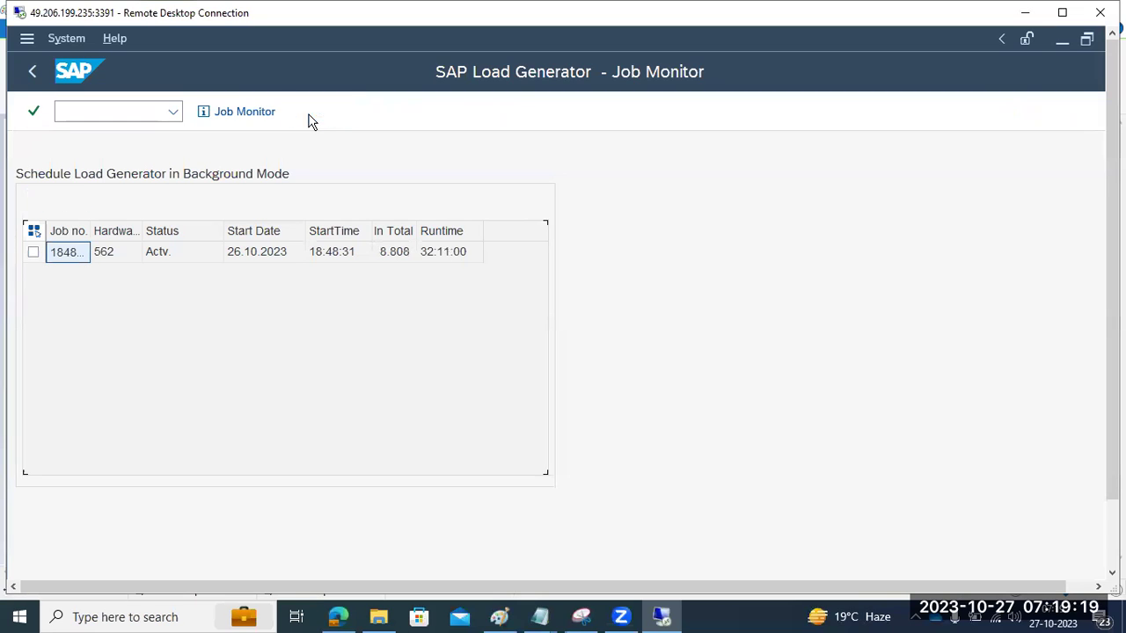
pyautogui.click(309, 115)
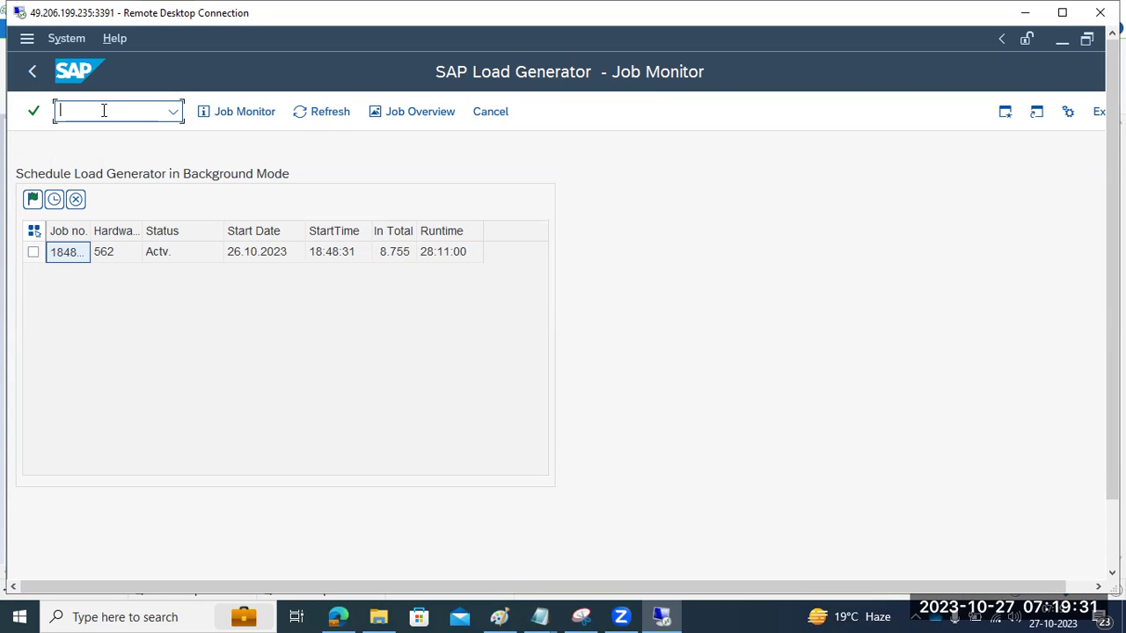
pyautogui.click(509, 615)
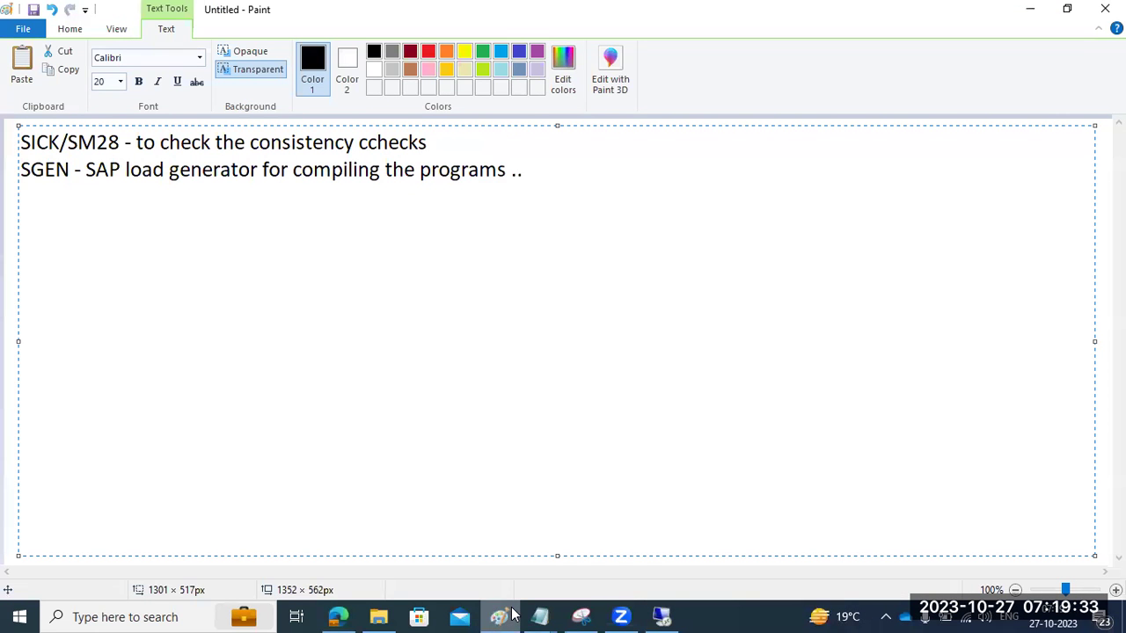
pyautogui.moveTo(55, 170); pyautogui.dragTo(530, 169)
pyautogui.click(534, 169)
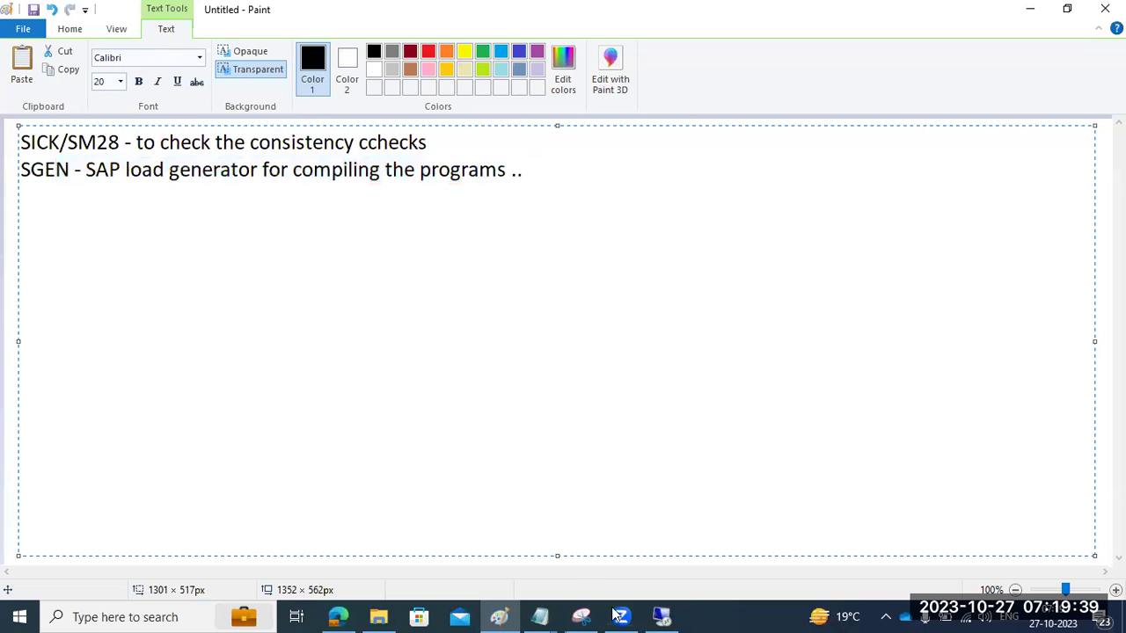
pyautogui.click(661, 616)
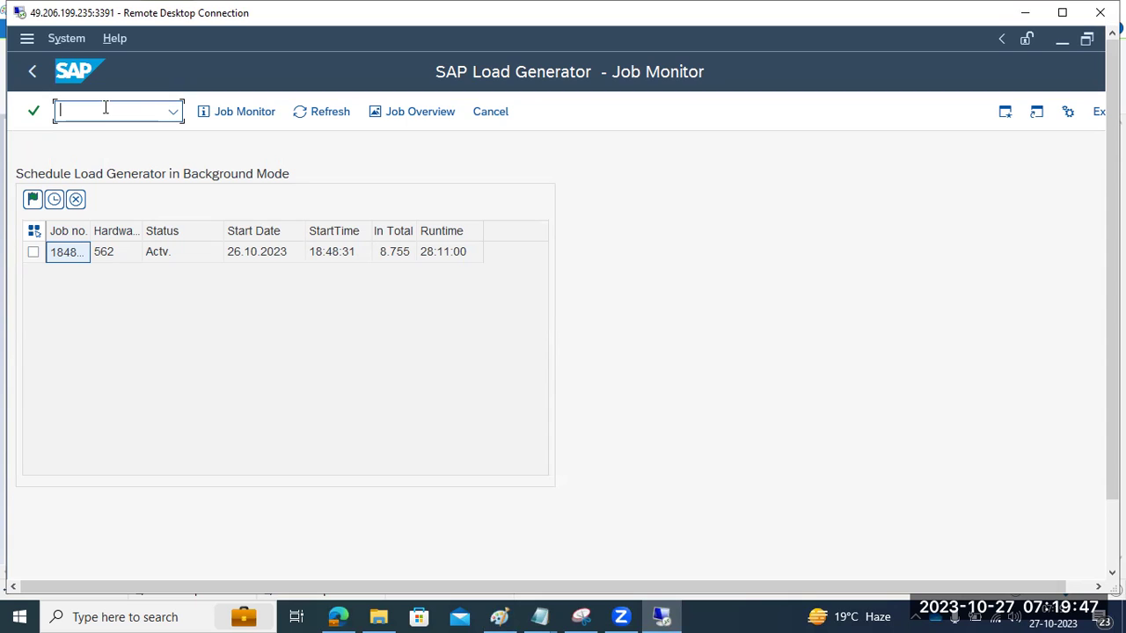
# Step: Refresh the job to 8.293 remaining, go back to Easy Access, and minimize the SAP session
pyautogui.click(621, 617)
pyautogui.click(621, 615)
pyautogui.click(310, 116)
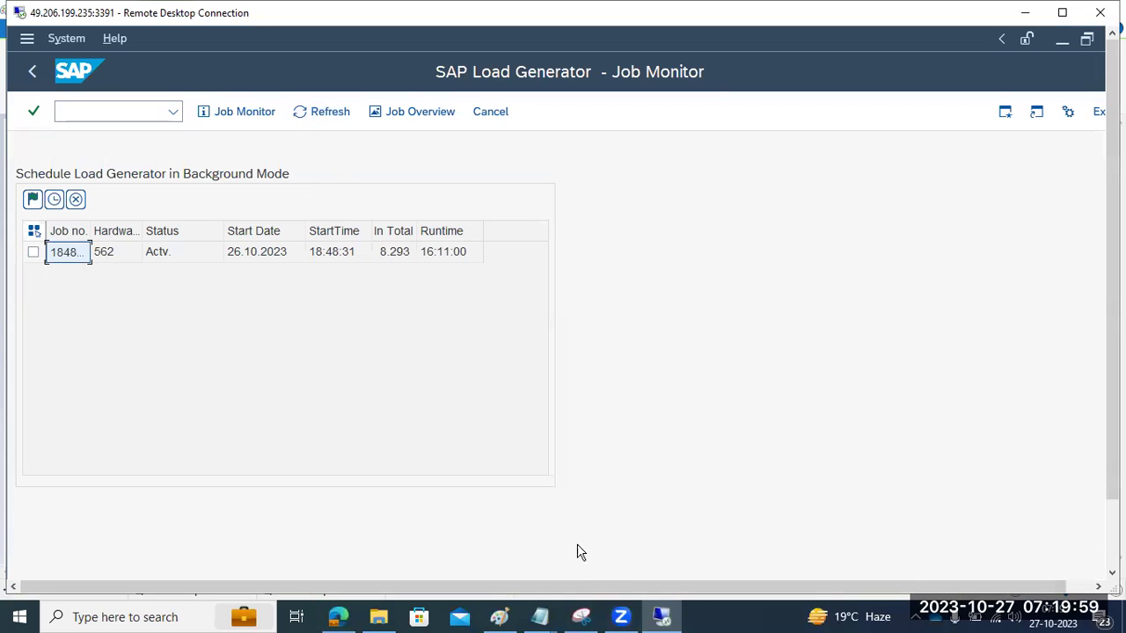
pyautogui.moveTo(614, 615)
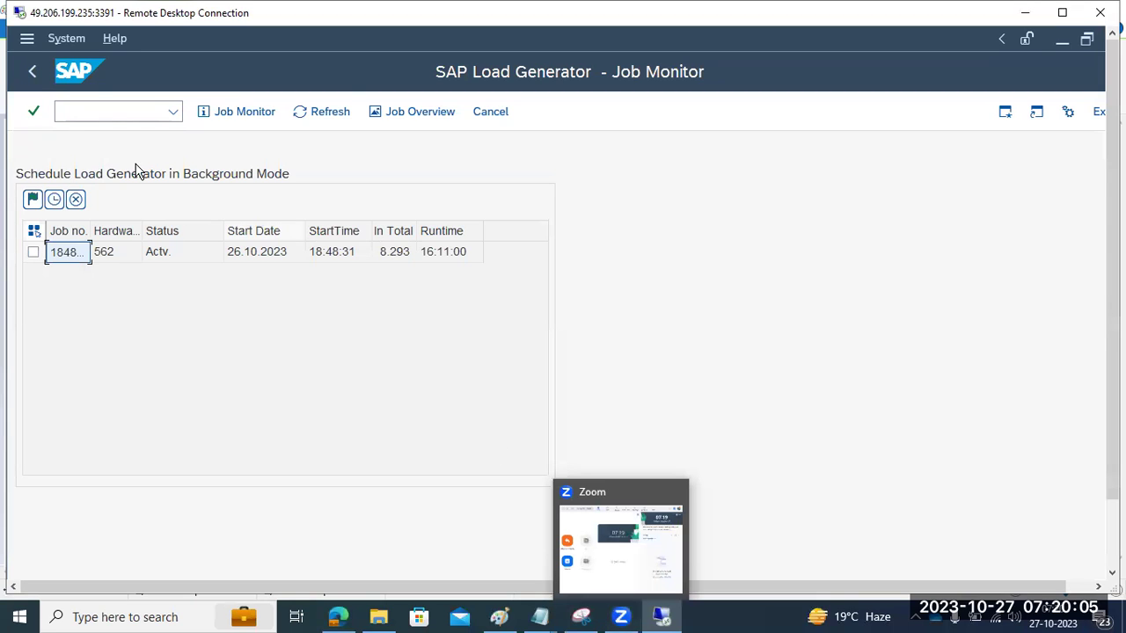
pyautogui.click(34, 75)
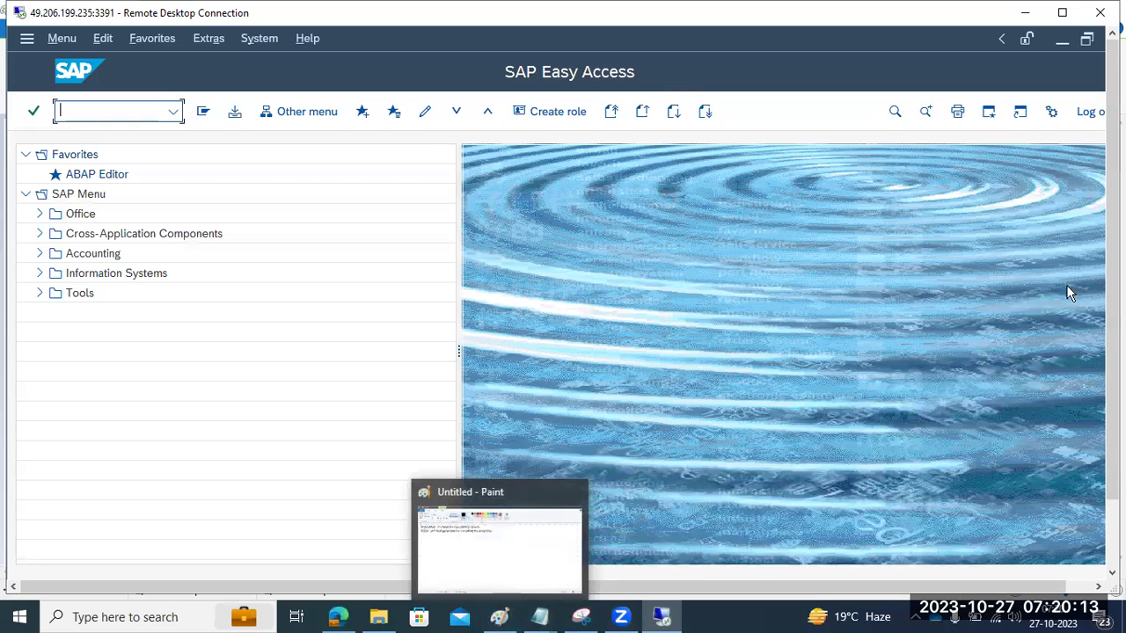
pyautogui.click(1060, 41)
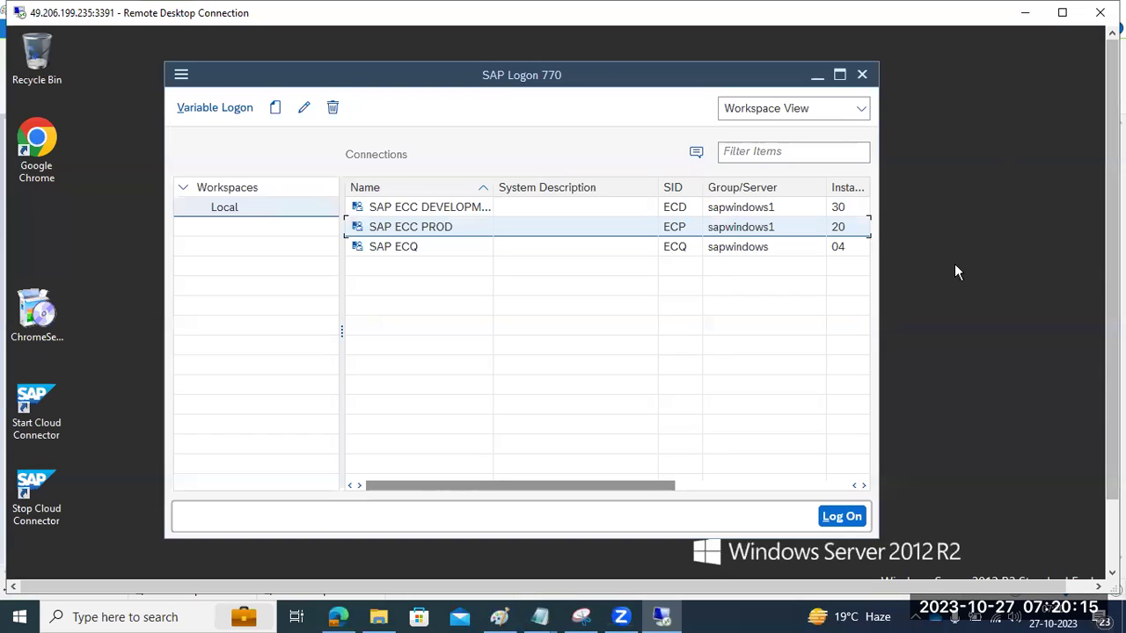
pyautogui.click(419, 247)
pyautogui.click(417, 231)
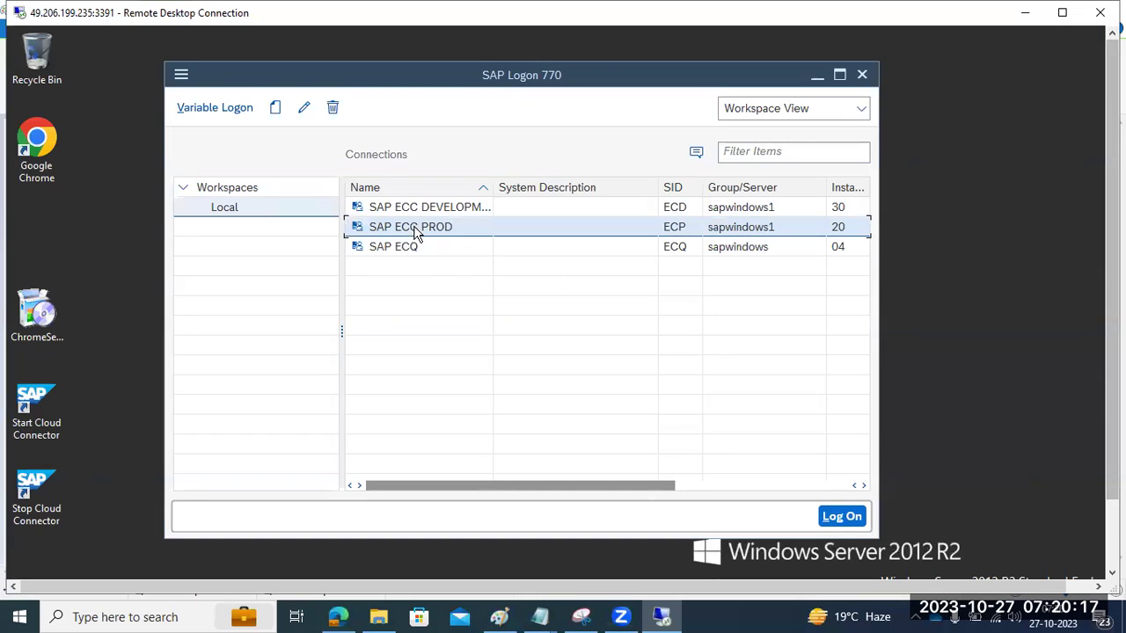
pyautogui.click(414, 209)
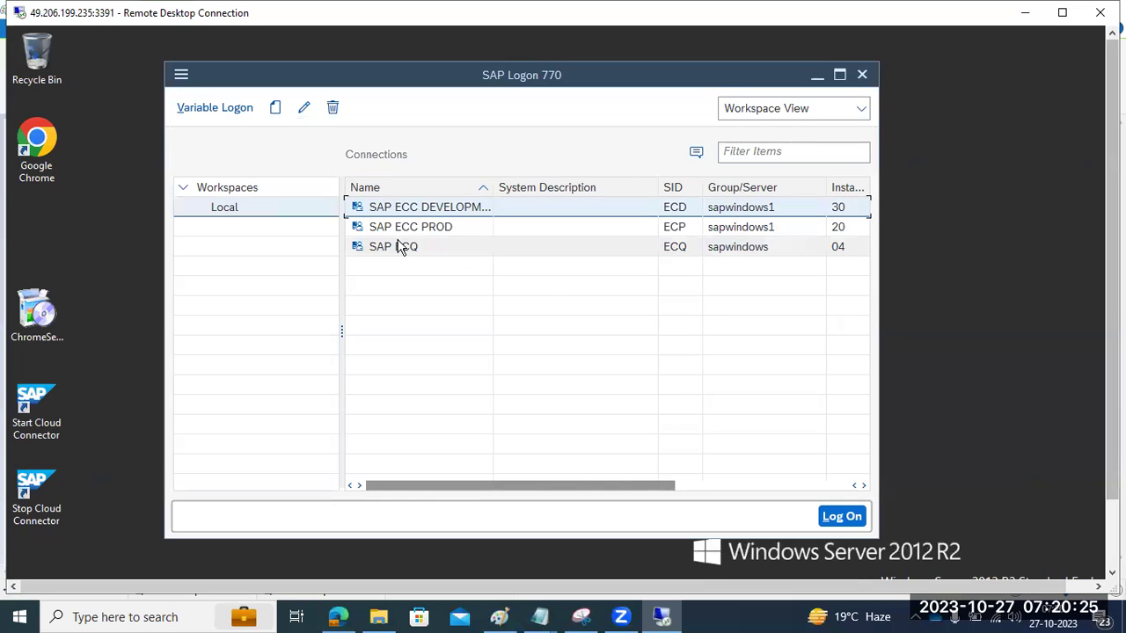
pyautogui.click(399, 246)
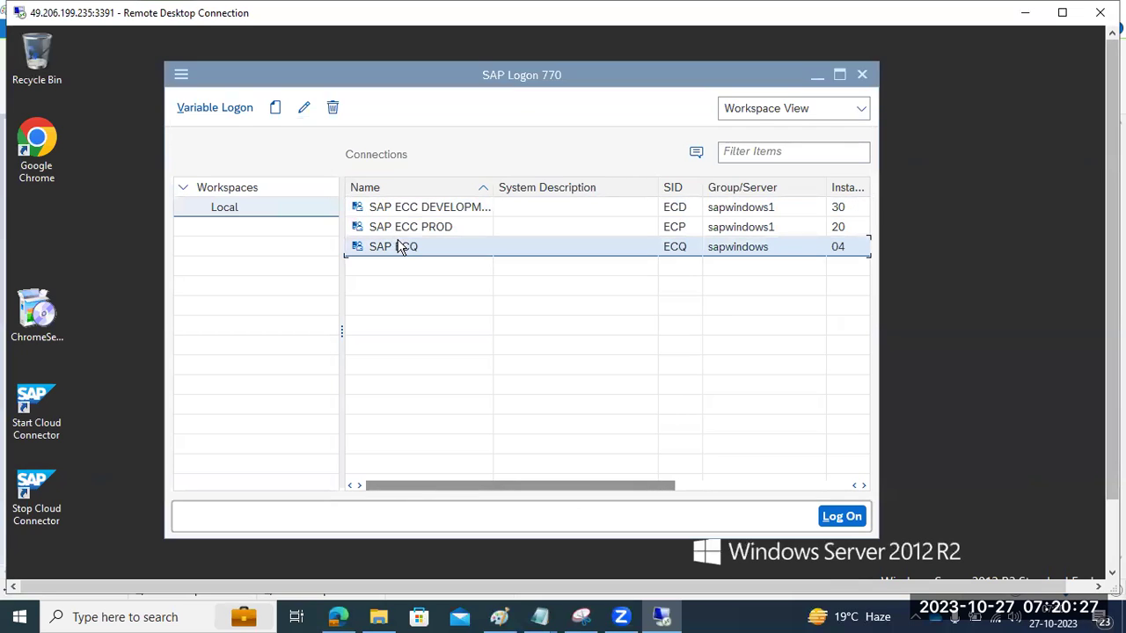
pyautogui.doubleClick(398, 246)
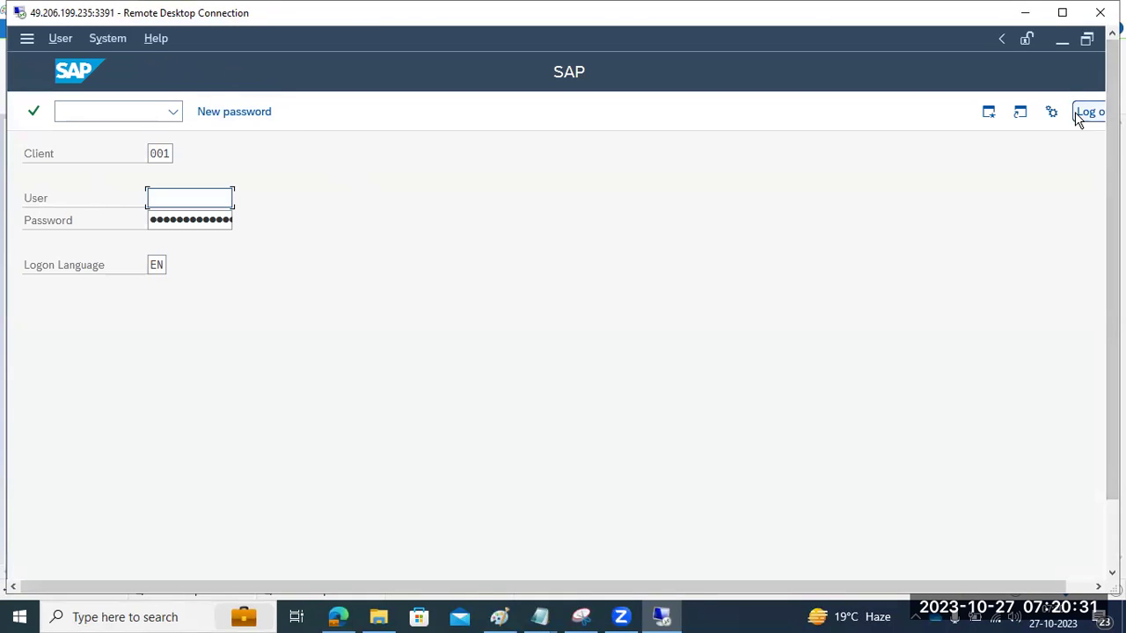
pyautogui.click(1081, 111)
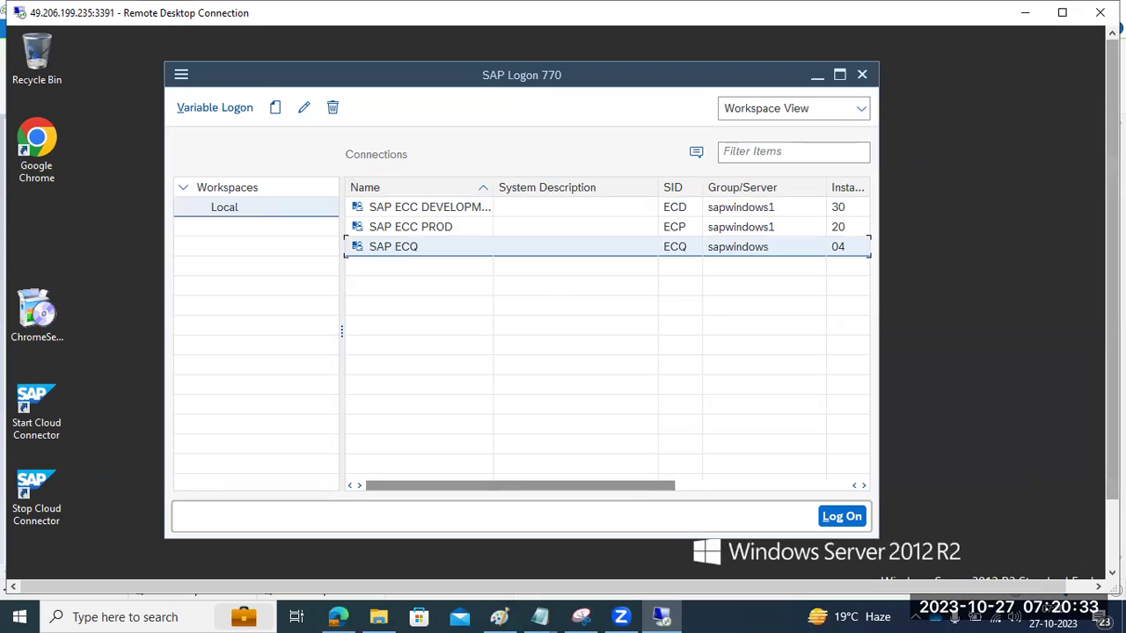
pyautogui.moveTo(1111, 338); pyautogui.dragTo(1111, 404)
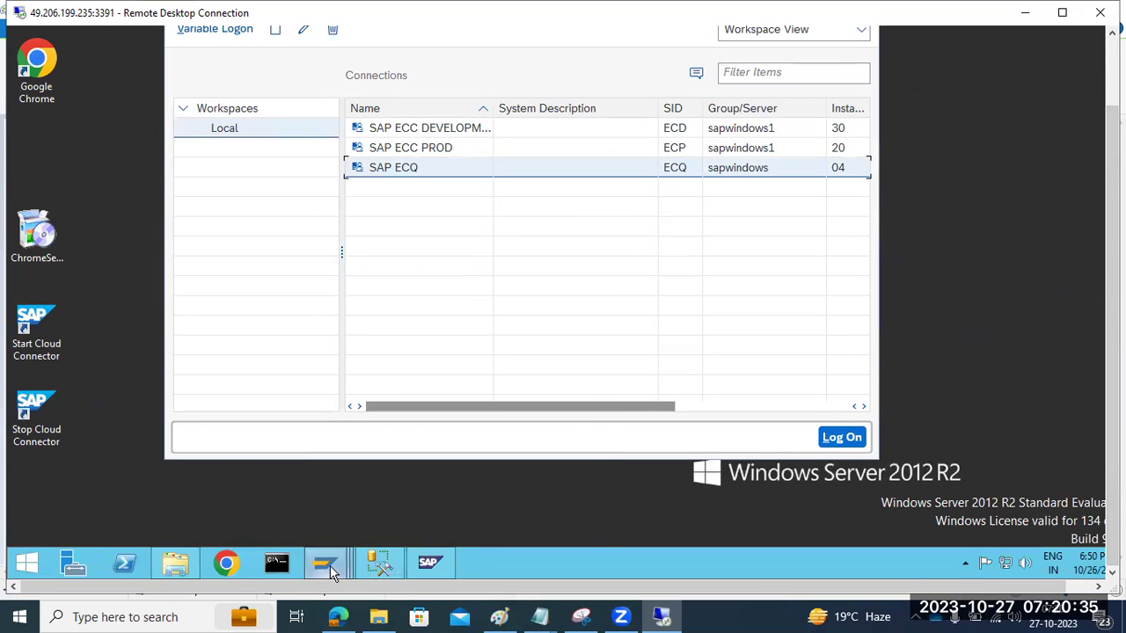
pyautogui.moveTo(333, 569)
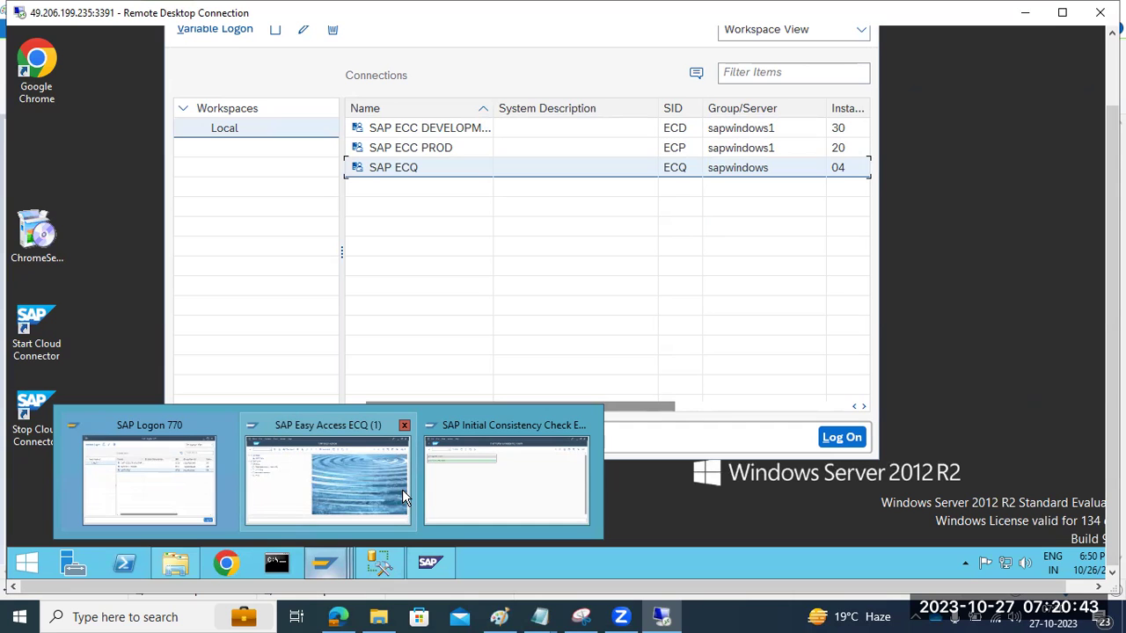
# Step: In SAP MMC, view the sapwindows 5 process list, checking msg_server.EXE and enserver.EXE
pyautogui.click(432, 558)
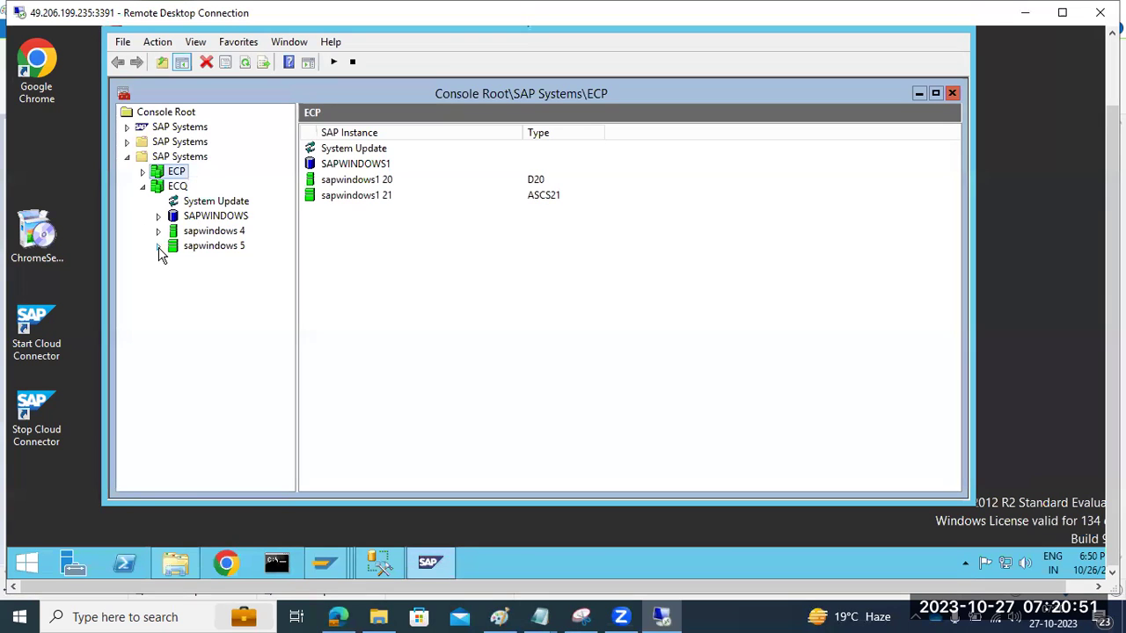
pyautogui.click(158, 246)
pyautogui.click(200, 263)
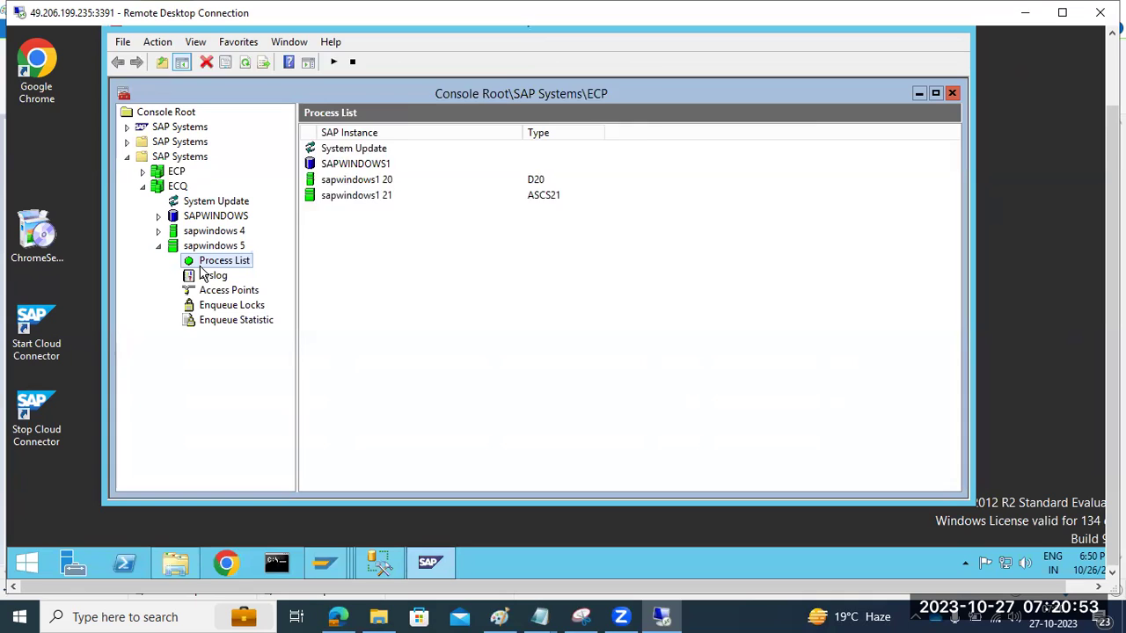
pyautogui.click(352, 165)
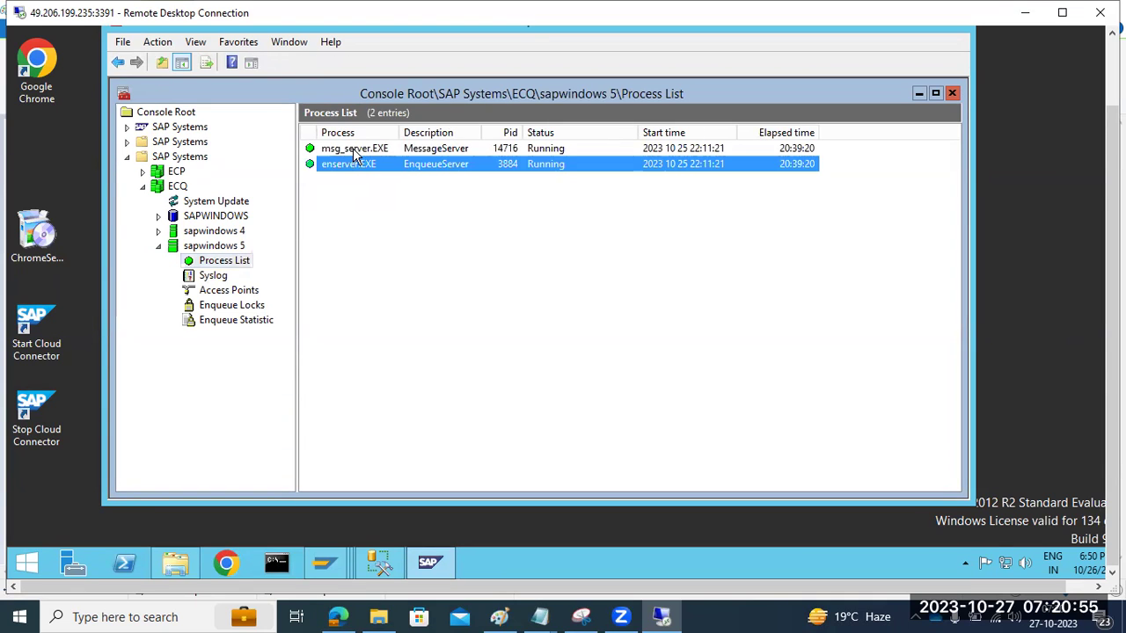
pyautogui.click(355, 149)
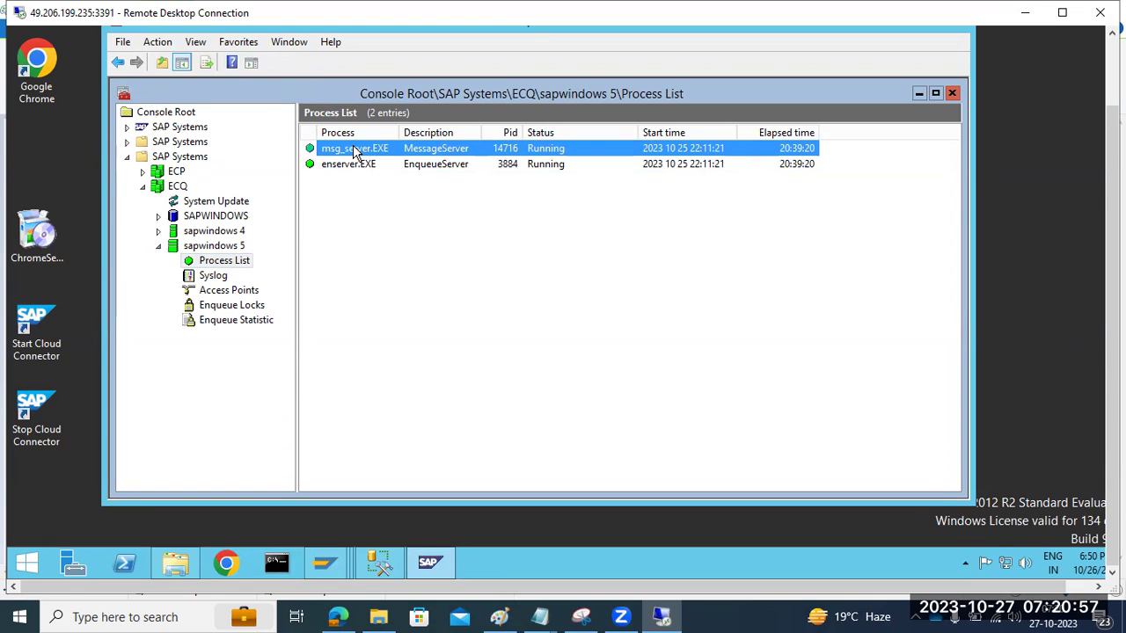
pyautogui.click(362, 165)
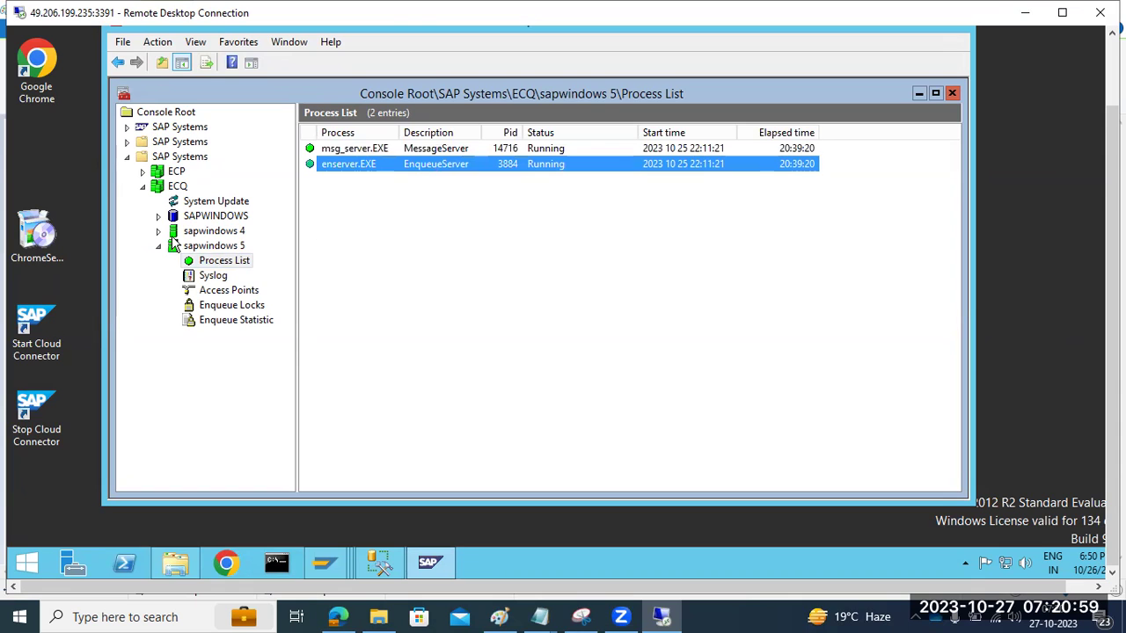
# Step: Open the AS ABAP WP Table for sapwindows 4 and enter the OS password
pyautogui.click(158, 231)
pyautogui.click(223, 336)
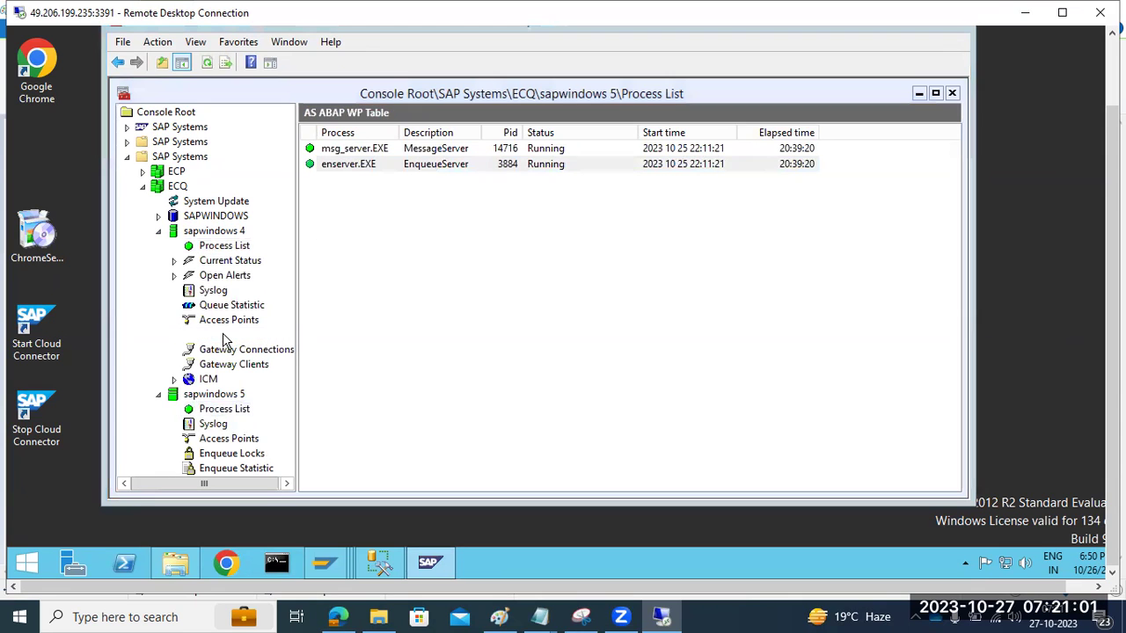
pyautogui.click(479, 282)
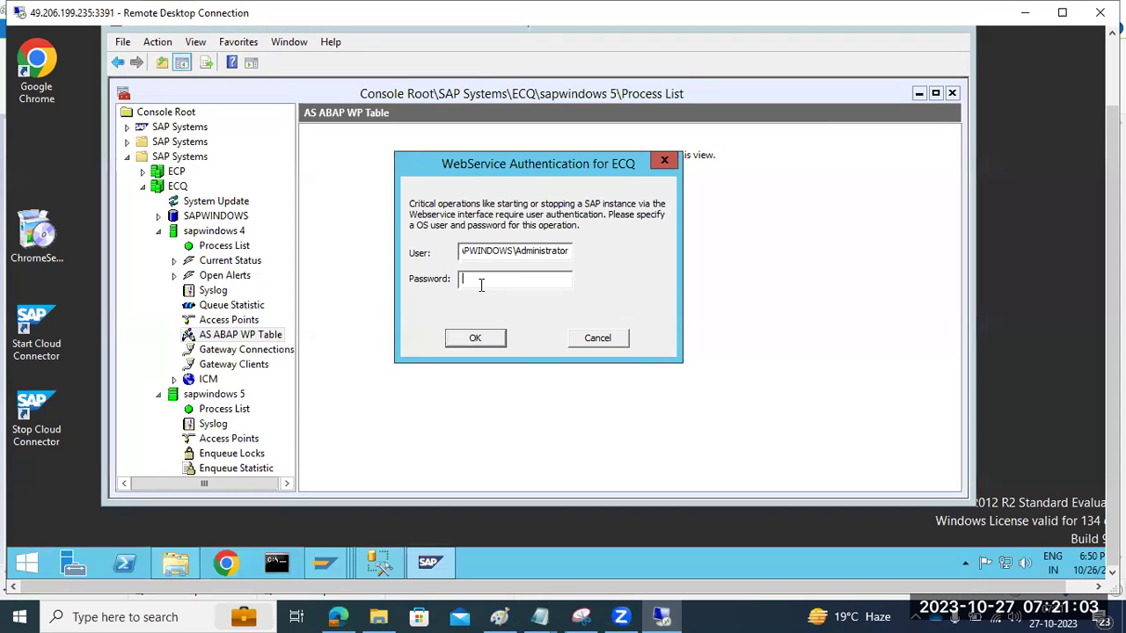
pyautogui.write('*******')
pyautogui.press('Return')
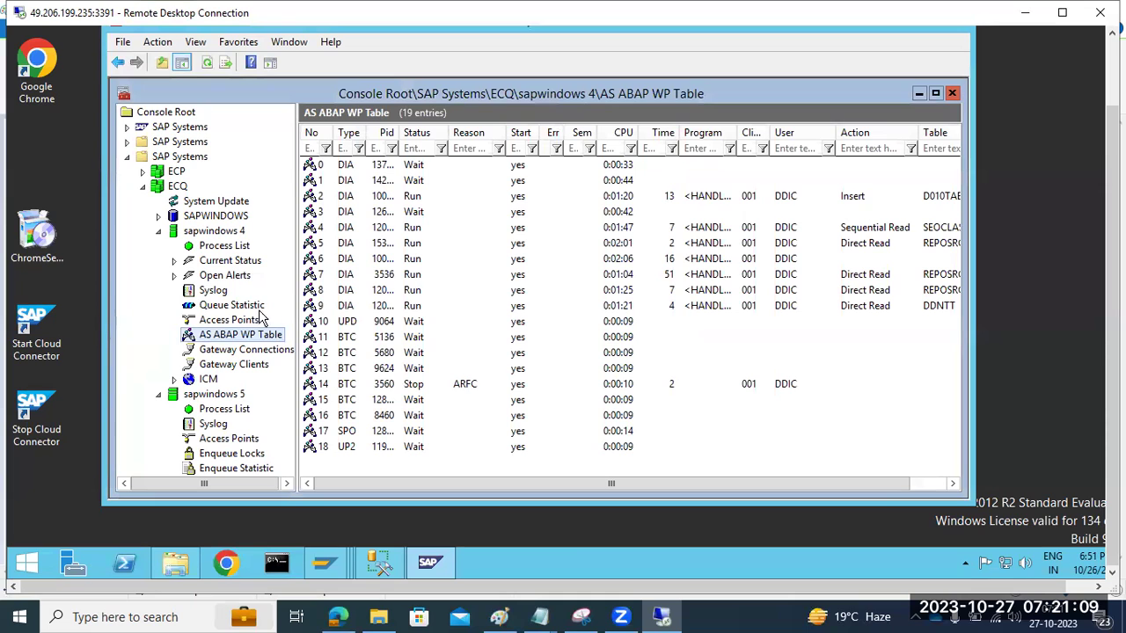
# Step: Refresh the ECQ WP table and inspect work process 10 (update) and 14 (stopped background)
pyautogui.click(236, 320)
pyautogui.click(236, 337)
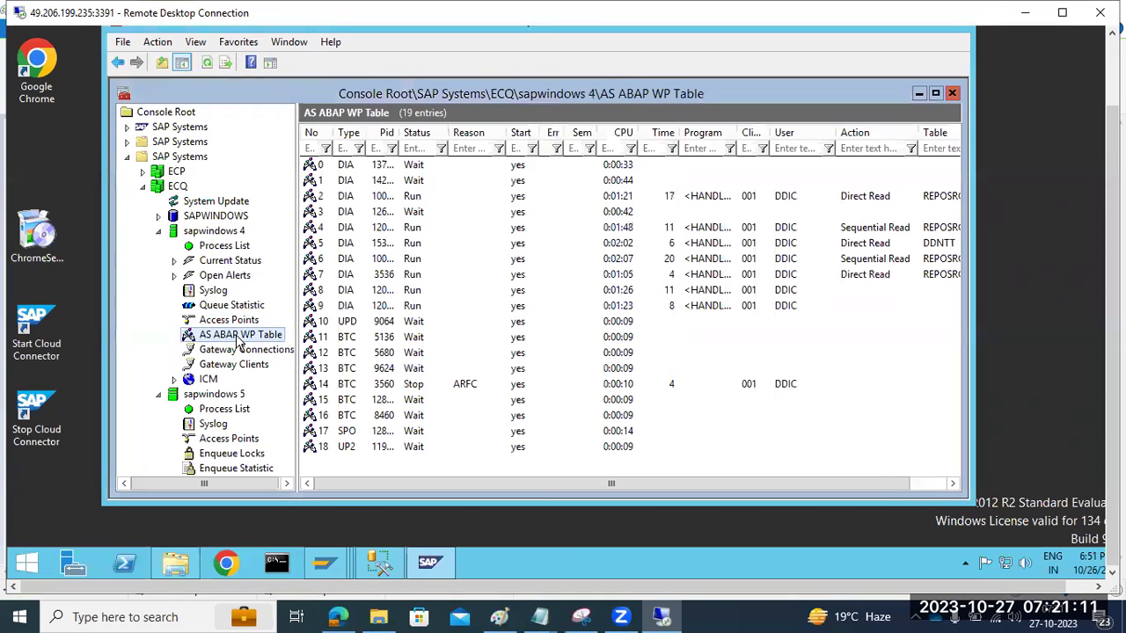
pyautogui.click(207, 63)
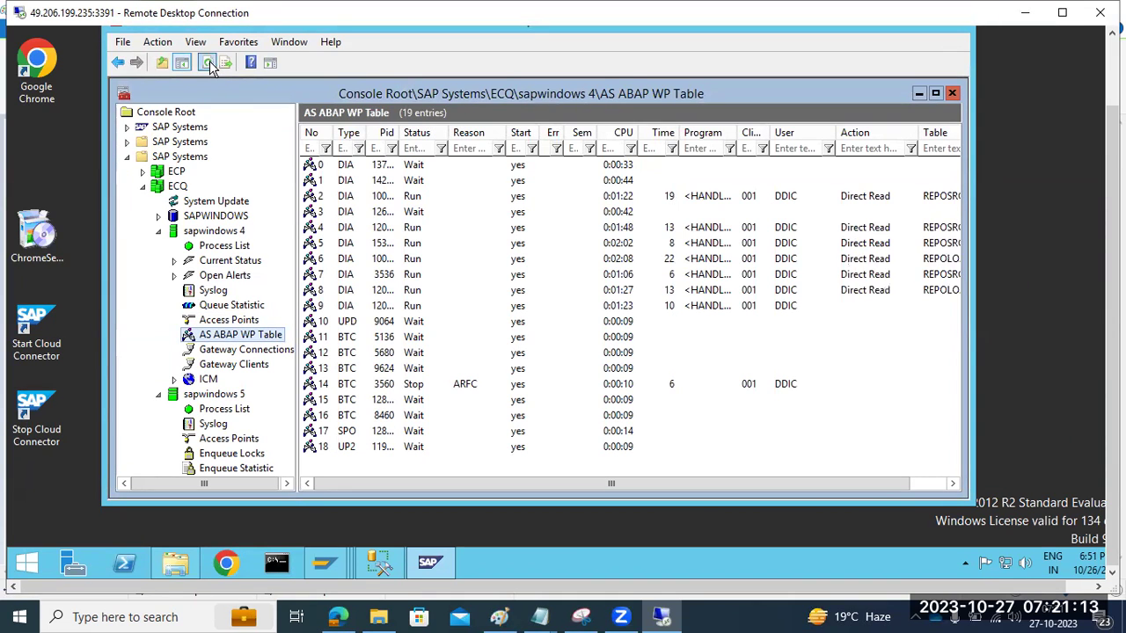
pyautogui.click(208, 64)
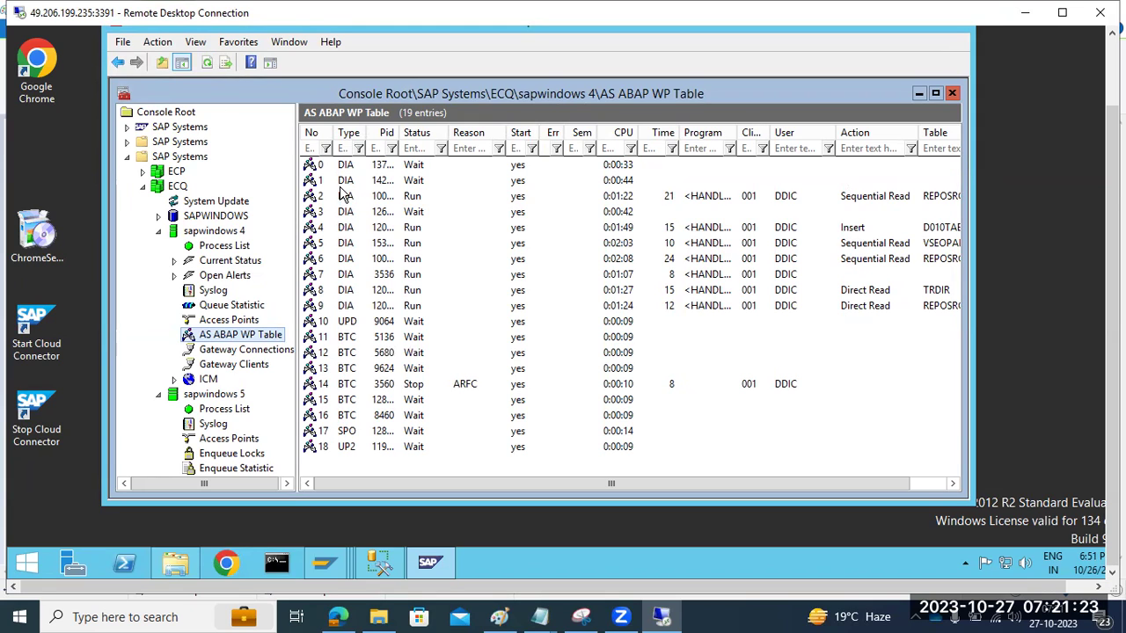
pyautogui.click(345, 323)
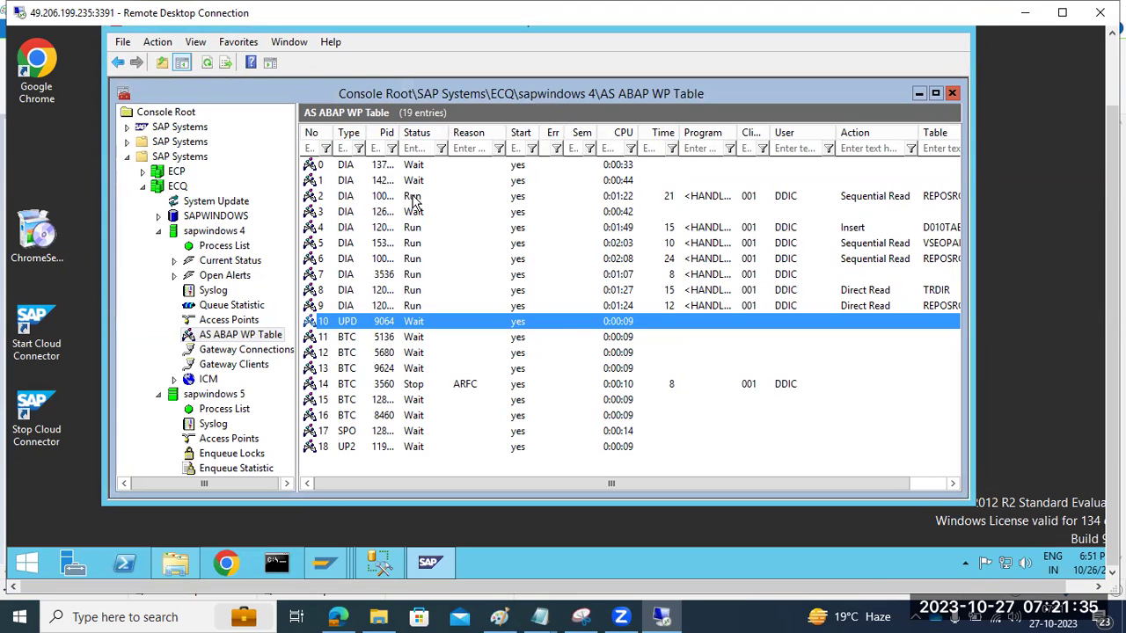
pyautogui.click(411, 385)
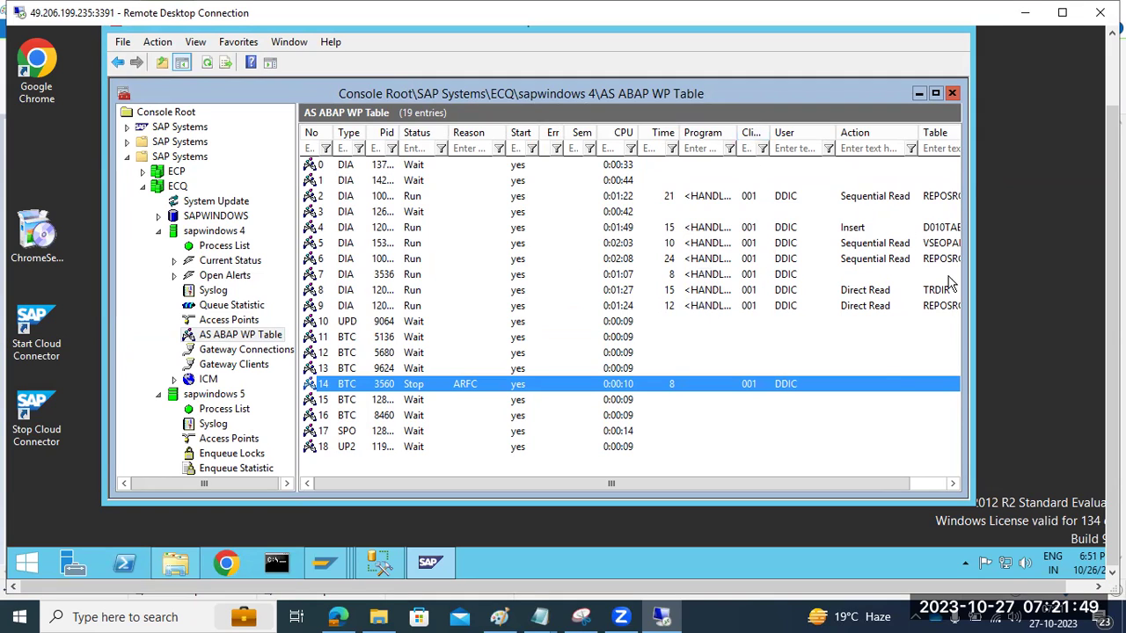
pyautogui.click(207, 65)
pyautogui.click(208, 65)
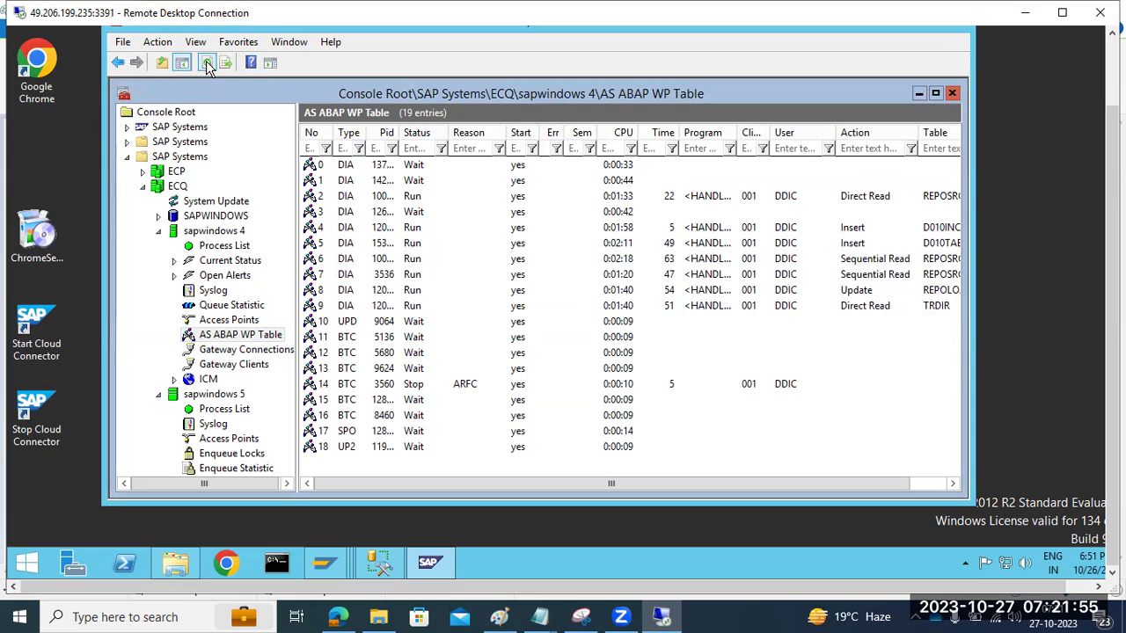
pyautogui.click(207, 66)
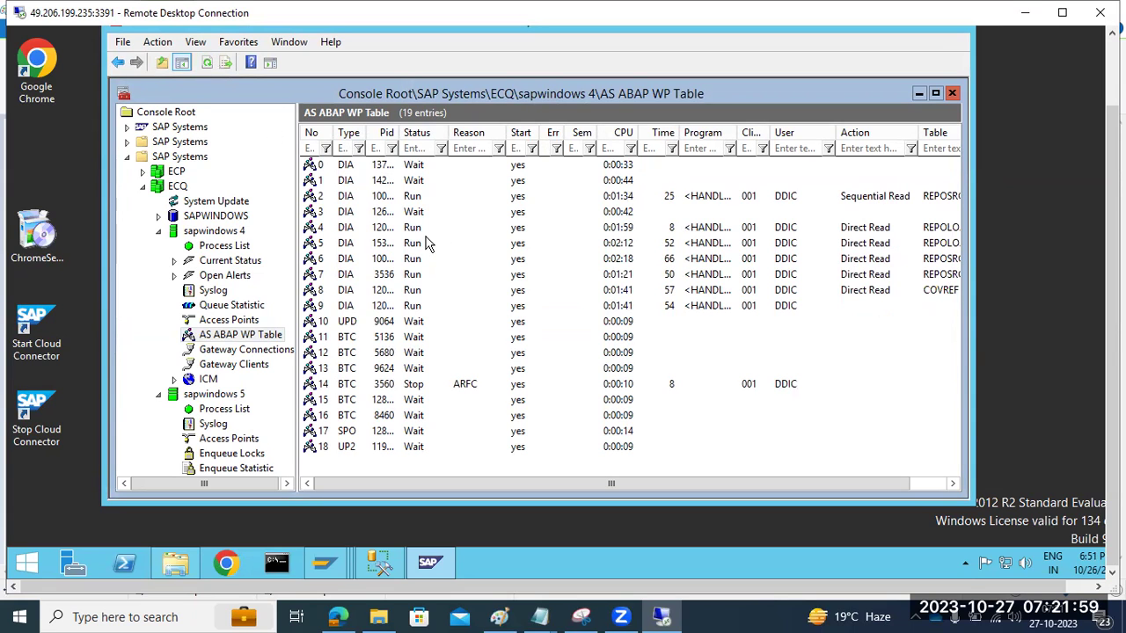
# Step: Review running dialog work processes 2 and 4–7, refresh again, and return to the Paint notes
pyautogui.moveTo(414, 233); pyautogui.dragTo(413, 309)
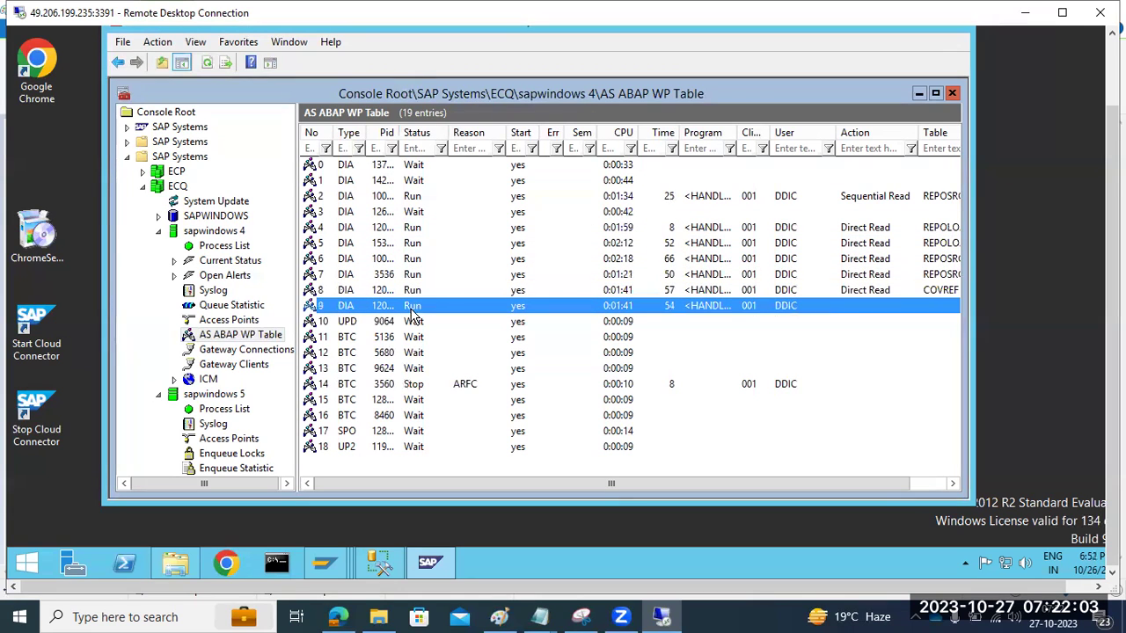
pyautogui.click(646, 198)
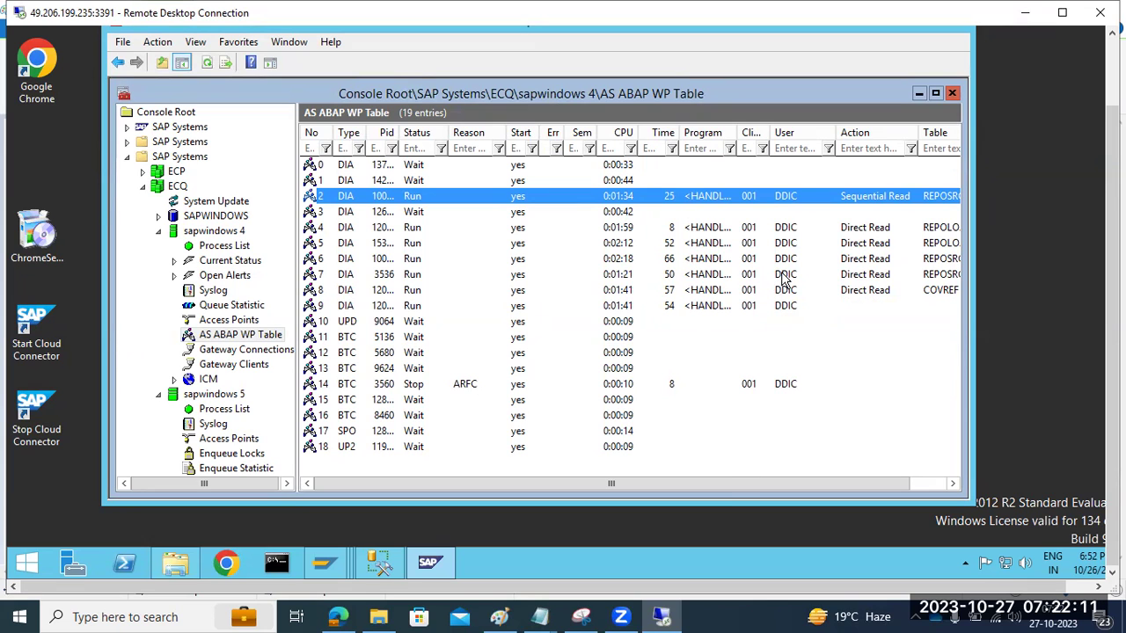
pyautogui.moveTo(729, 483); pyautogui.dragTo(781, 476)
pyautogui.click(208, 59)
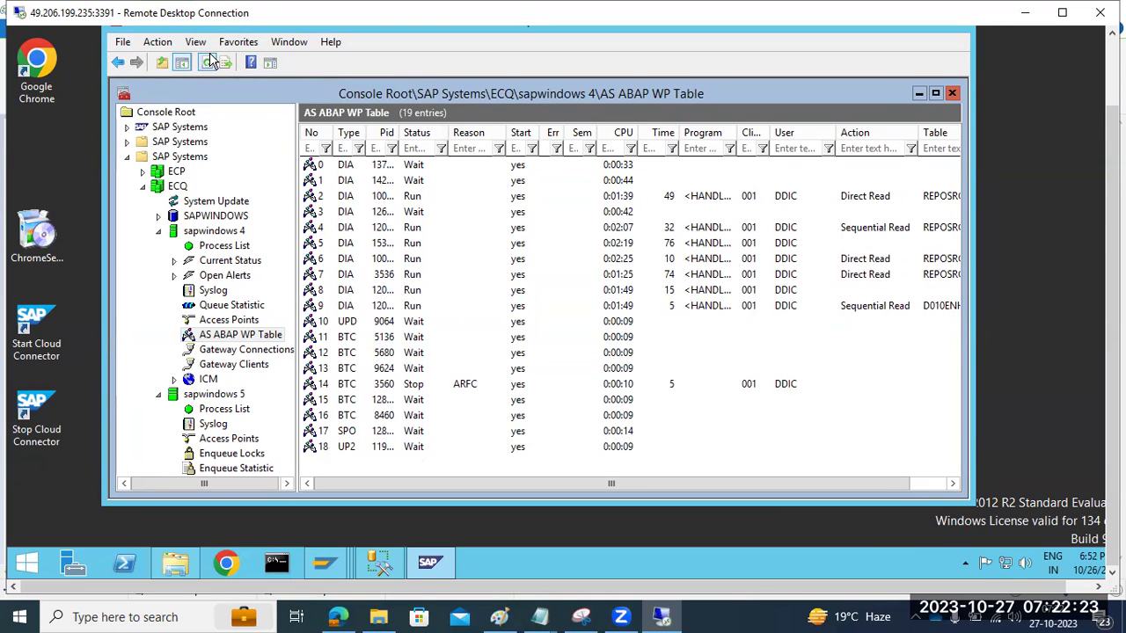
pyautogui.click(208, 61)
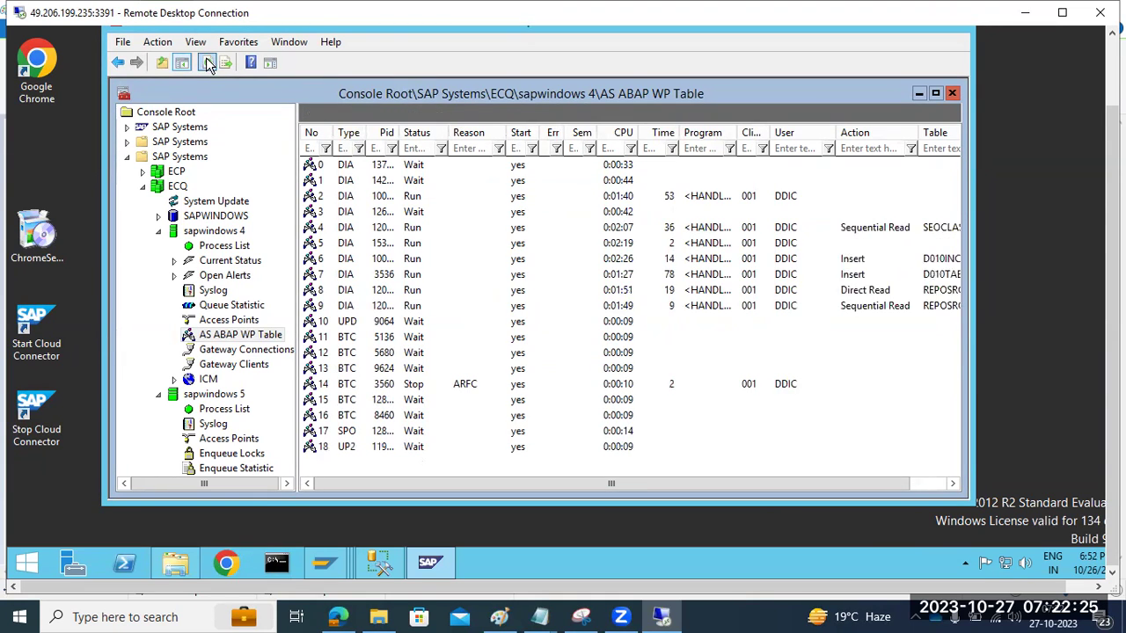
pyautogui.click(499, 616)
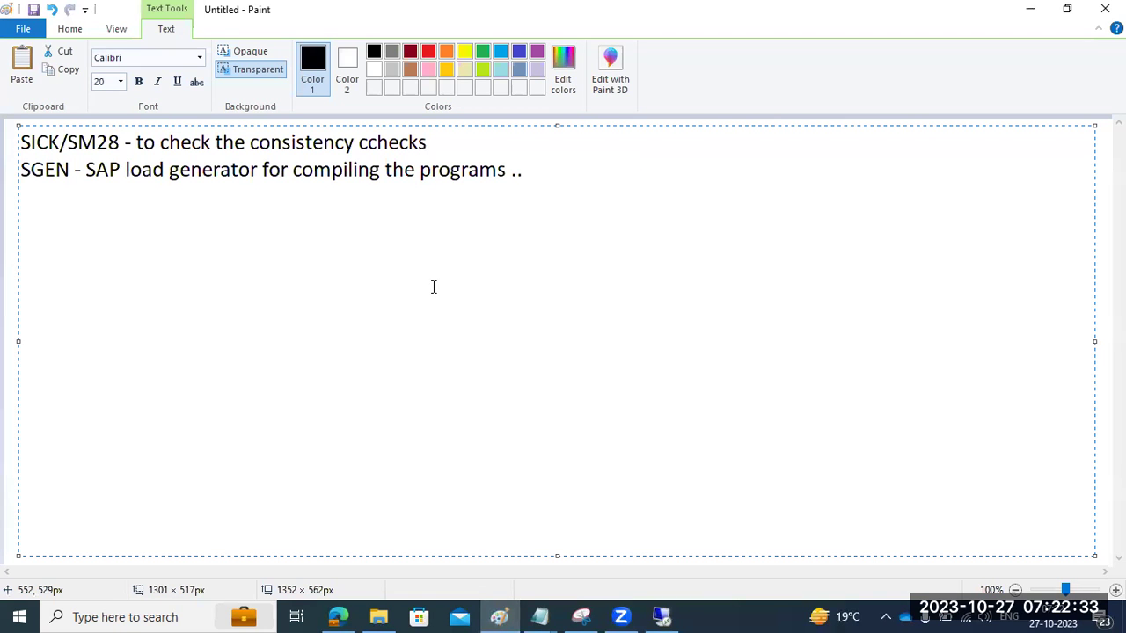
# Step: Add the note 'SAP WP = DVEBMGS' below the SGEN line, followed by a fresh line
pyautogui.click(498, 616)
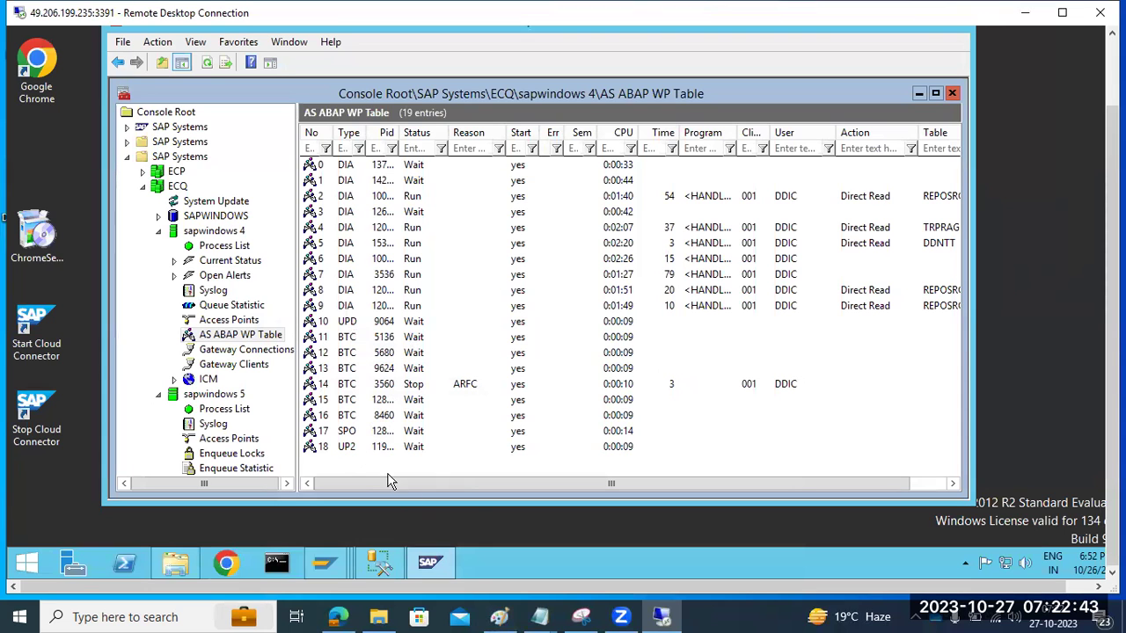
pyautogui.click(499, 617)
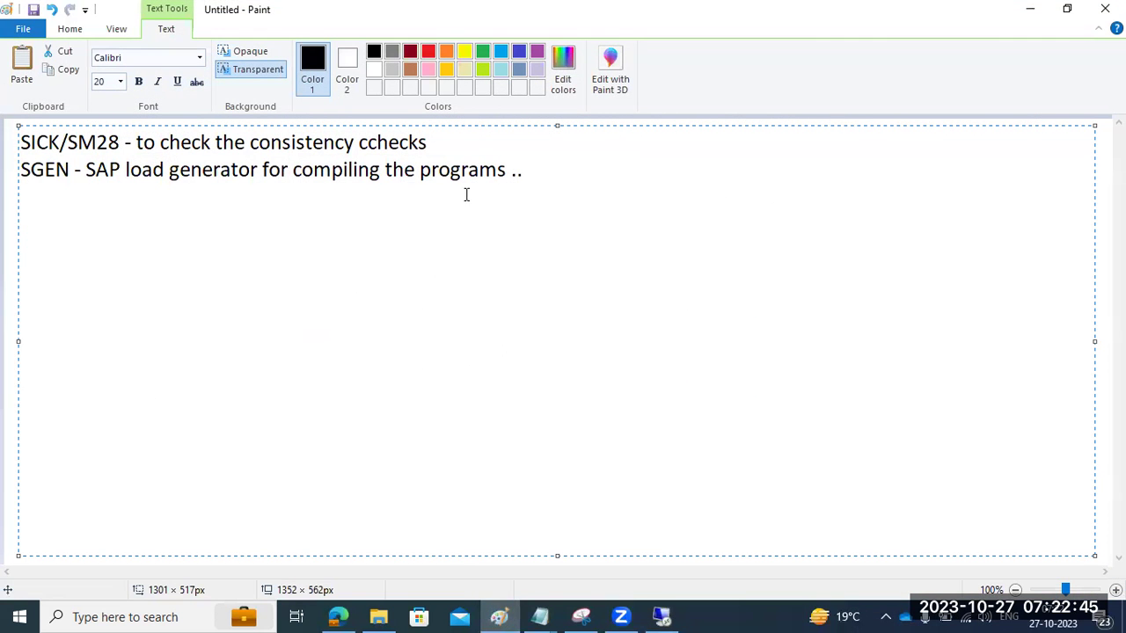
pyautogui.press('Return')
pyautogui.press('Return')
pyautogui.write('SAP WP = ')
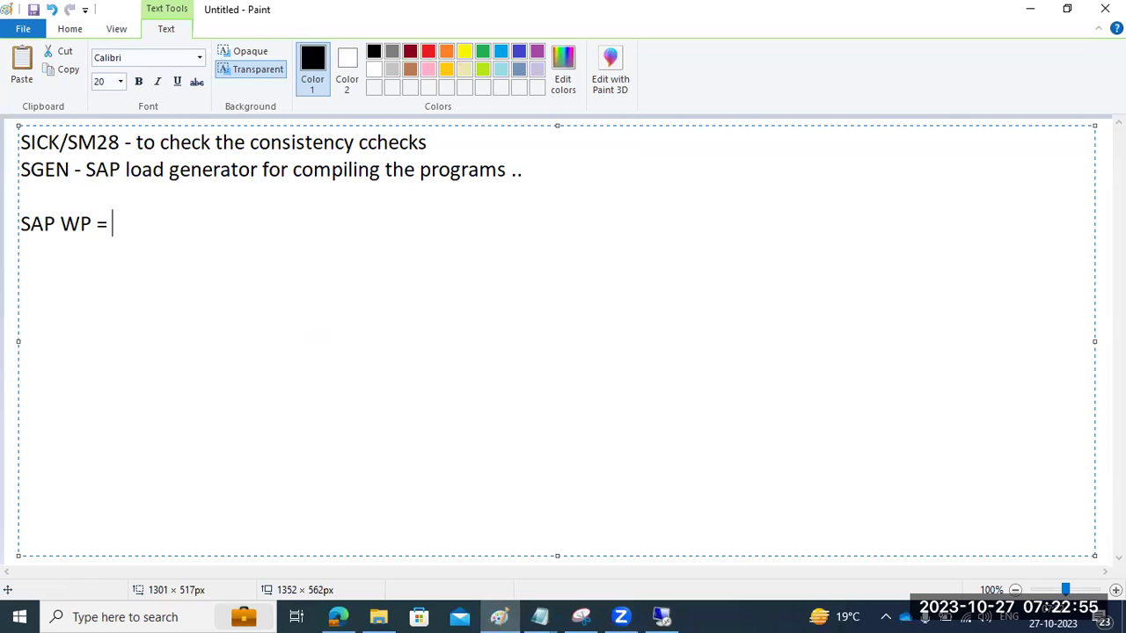
pyautogui.write('DVEBMGS')
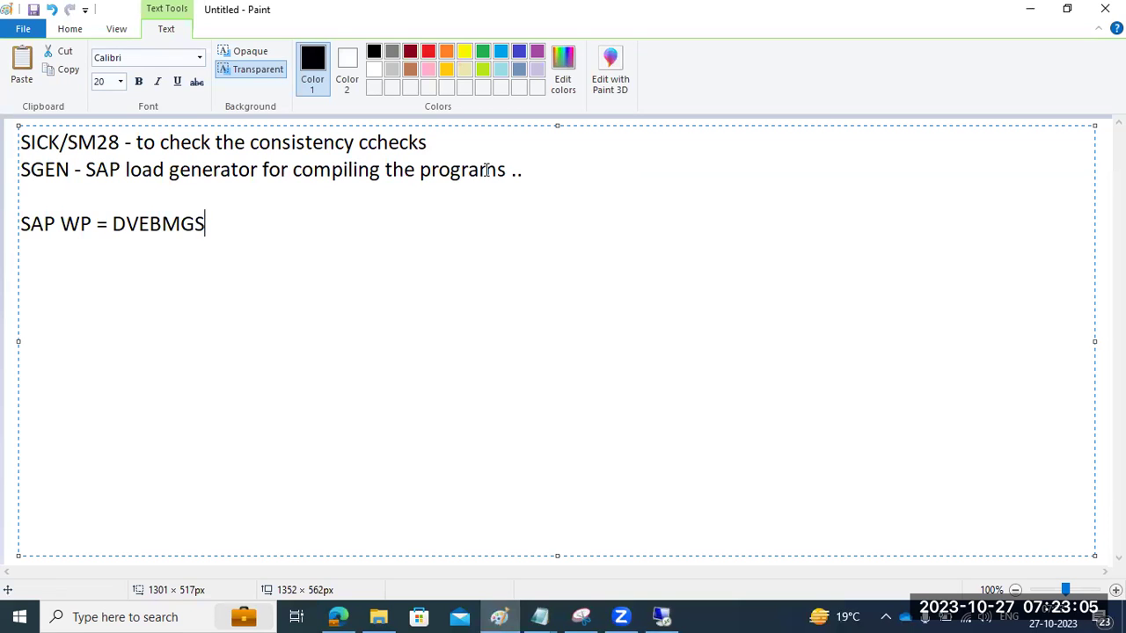
pyautogui.press('Return')
# Step: Type 'DIALOG :' on the fresh line under 'SAP WP = DVEBMGS'
pyautogui.write('DIALOG :')
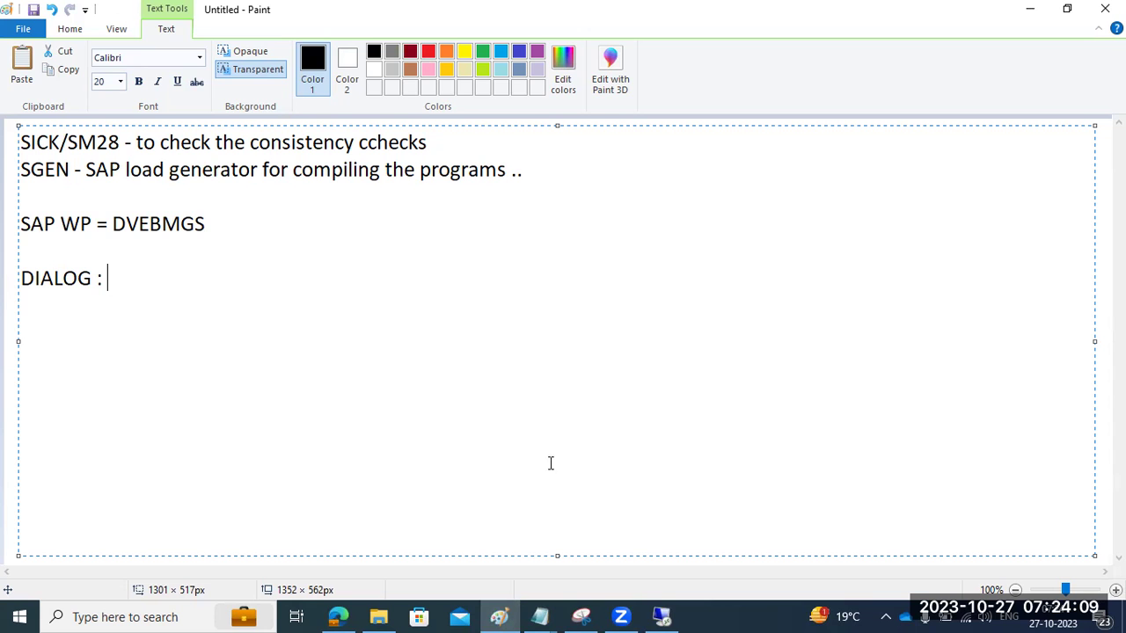
pyautogui.click(662, 616)
pyautogui.click(348, 307)
pyautogui.click(346, 293)
pyautogui.click(346, 276)
pyautogui.click(345, 261)
pyautogui.click(344, 244)
pyautogui.click(343, 227)
pyautogui.click(343, 212)
pyautogui.click(343, 196)
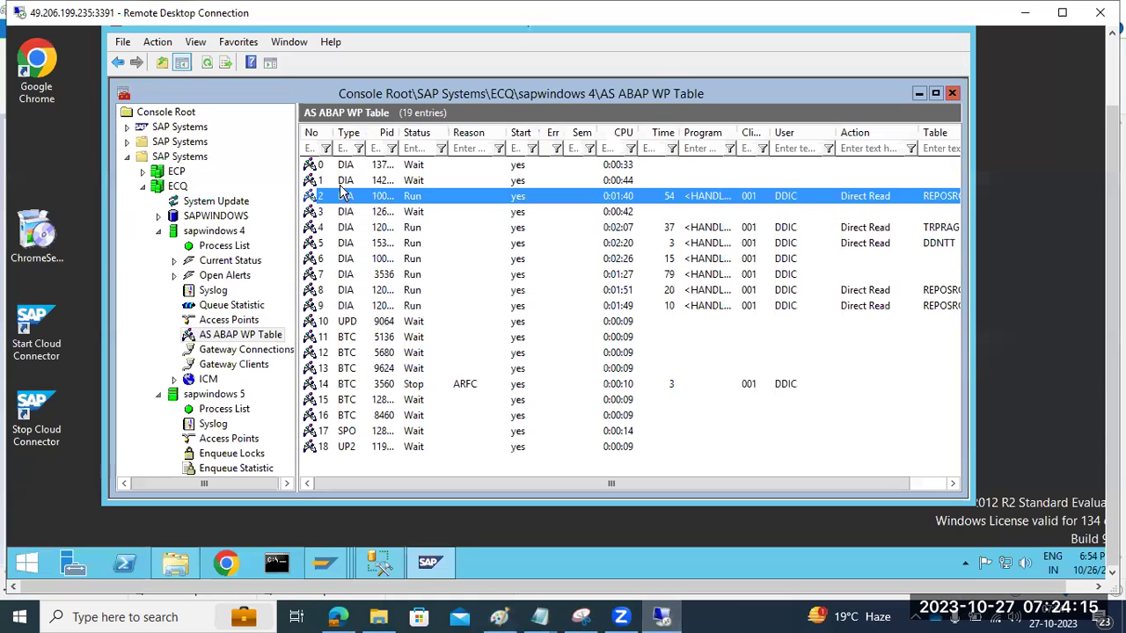
pyautogui.click(341, 181)
pyautogui.click(341, 167)
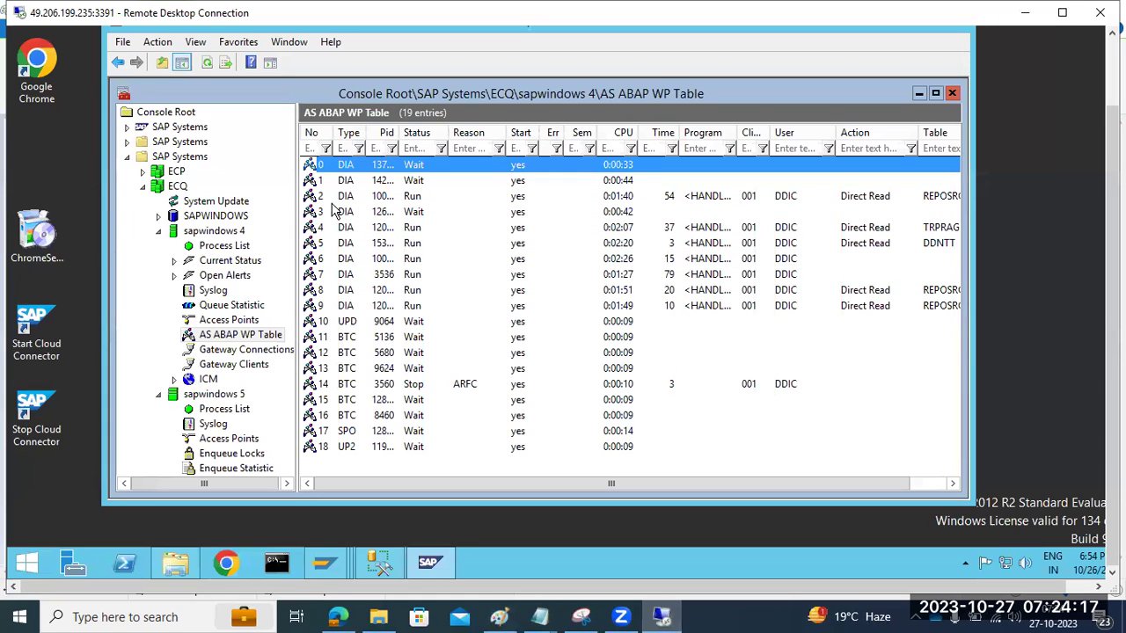
pyautogui.click(343, 293)
pyautogui.click(343, 305)
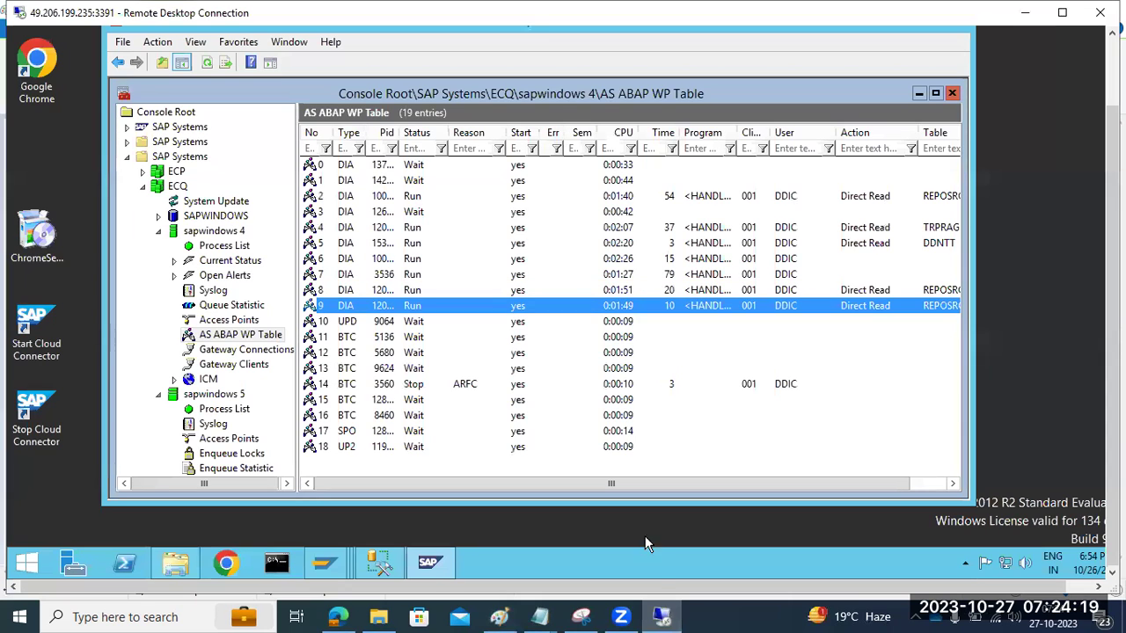
pyautogui.click(664, 616)
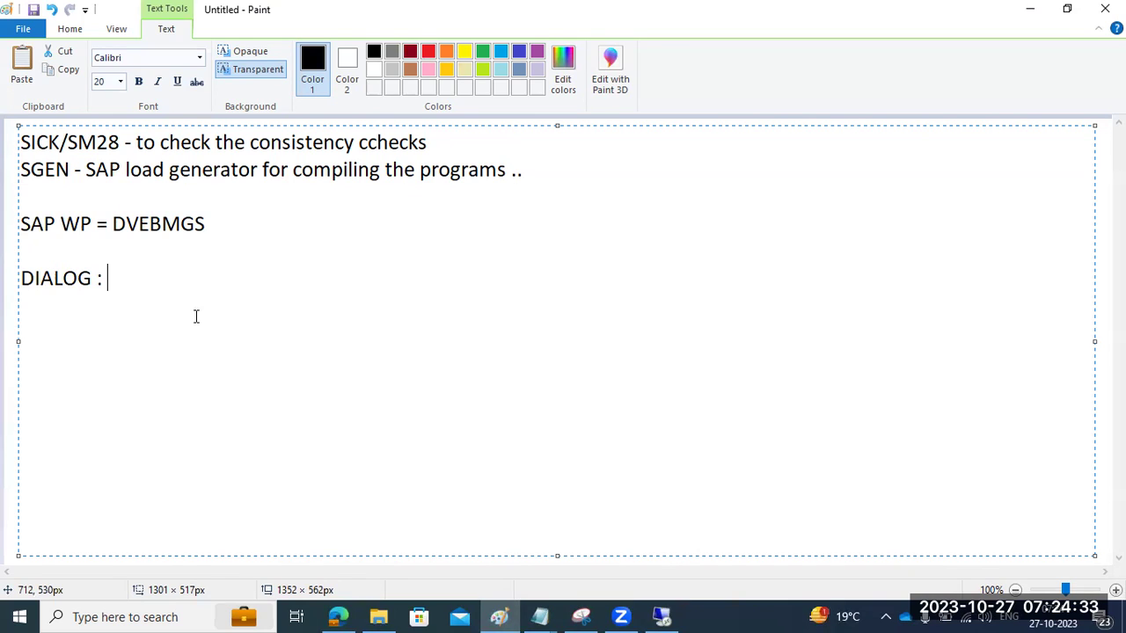
# Step: Type the DIALOG description 'To take the user request and process the user request ..' and add the space after 'To'
pyautogui.write('Totake the ')
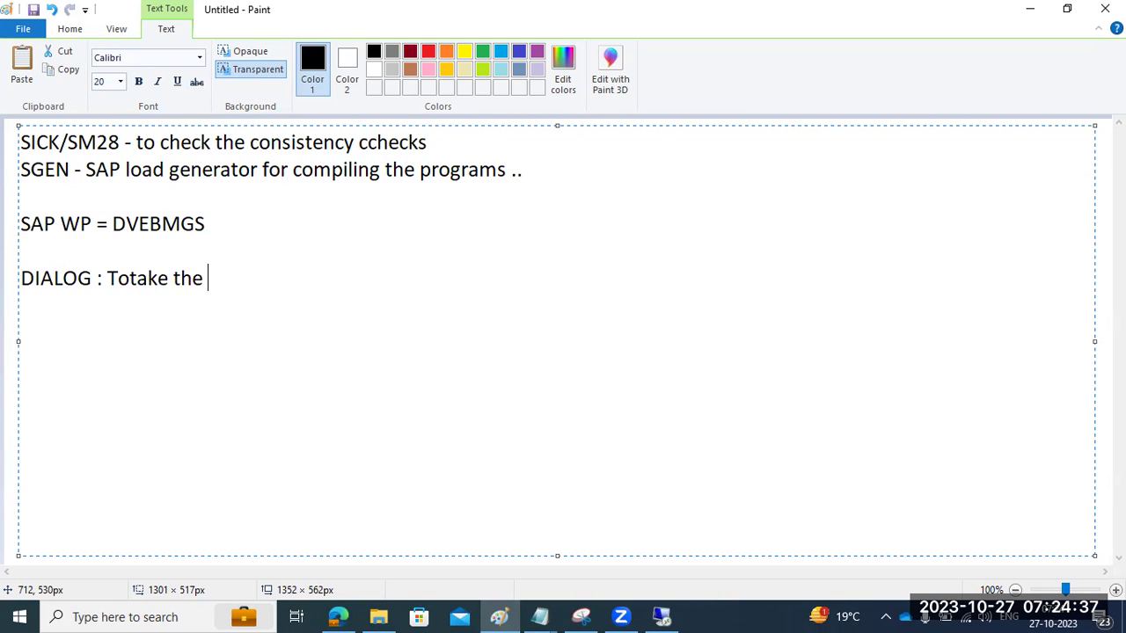
pyautogui.write('user reques')
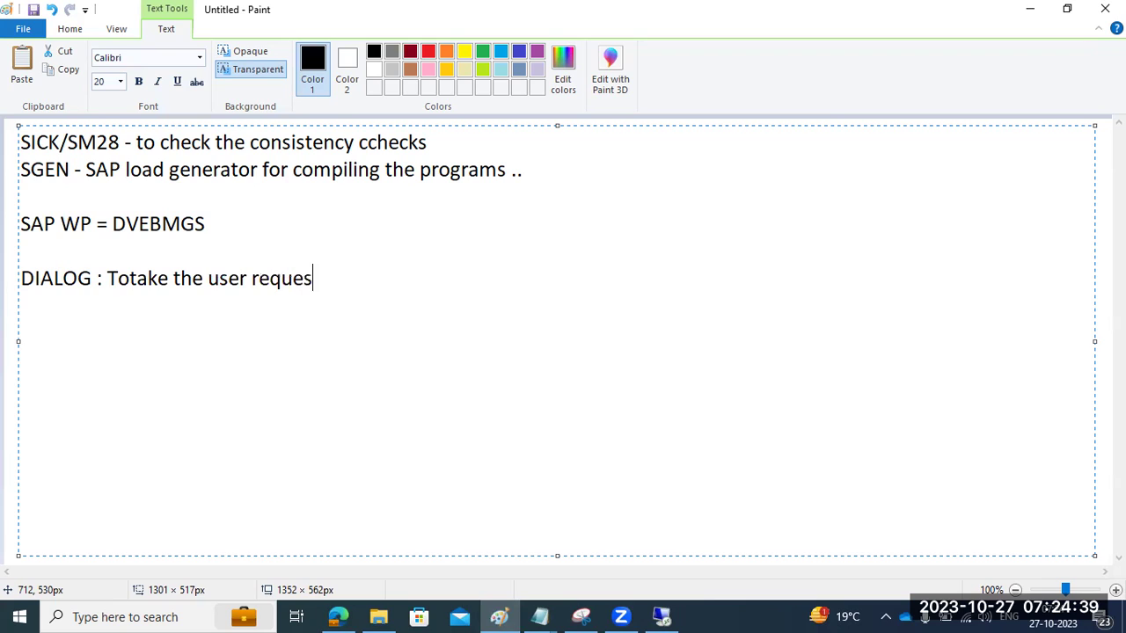
pyautogui.write('t and proce')
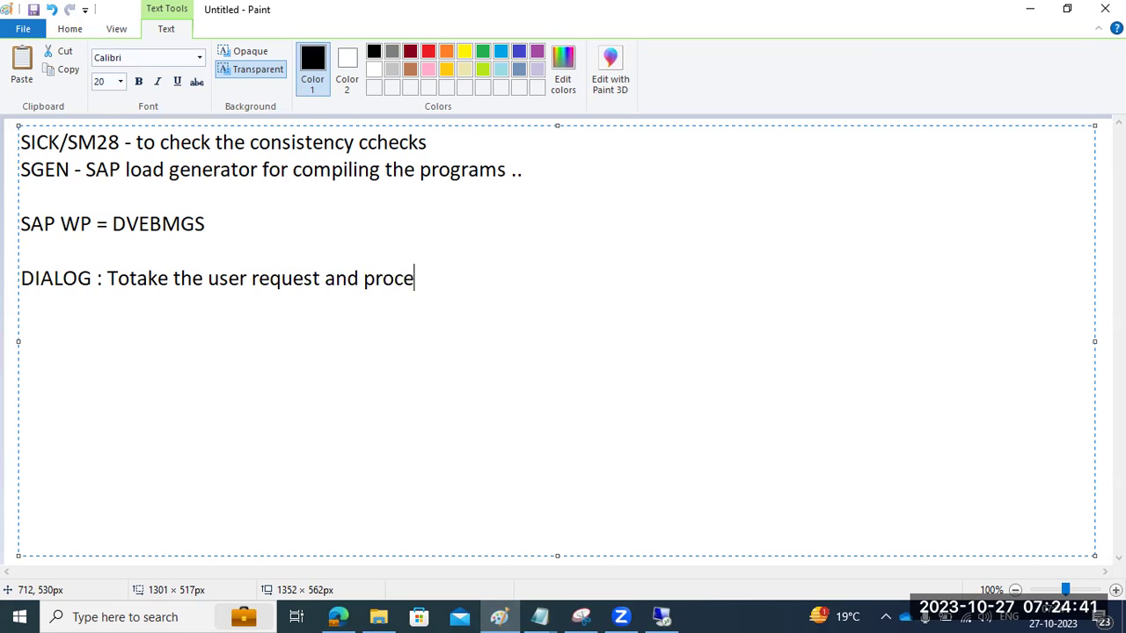
pyautogui.write('ss the user re')
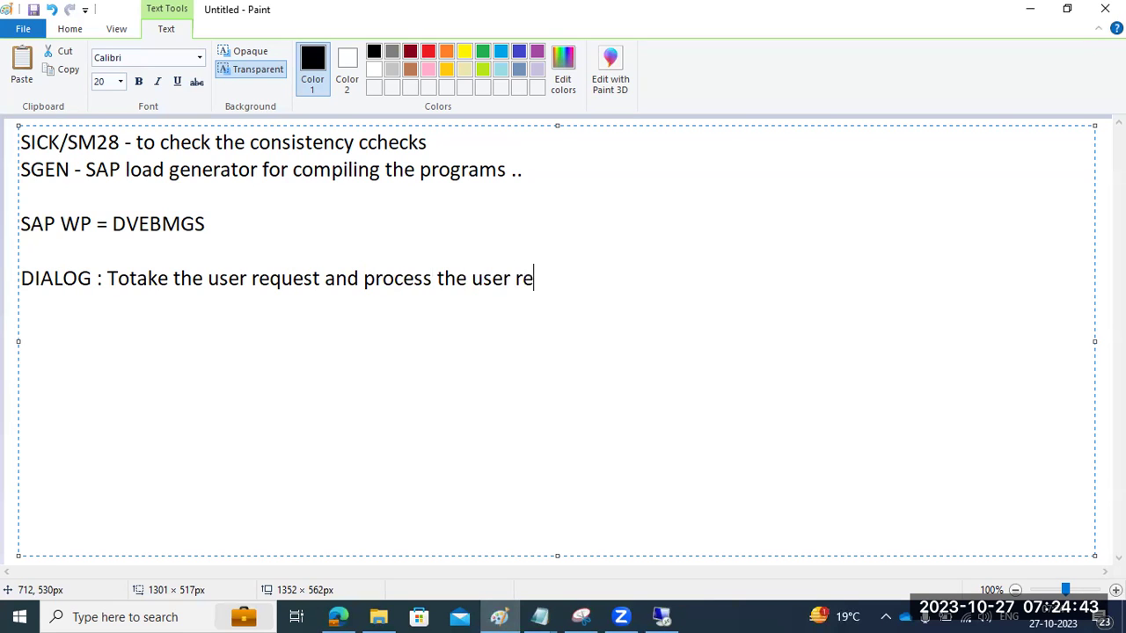
pyautogui.write('quest ..')
pyautogui.click(130, 279)
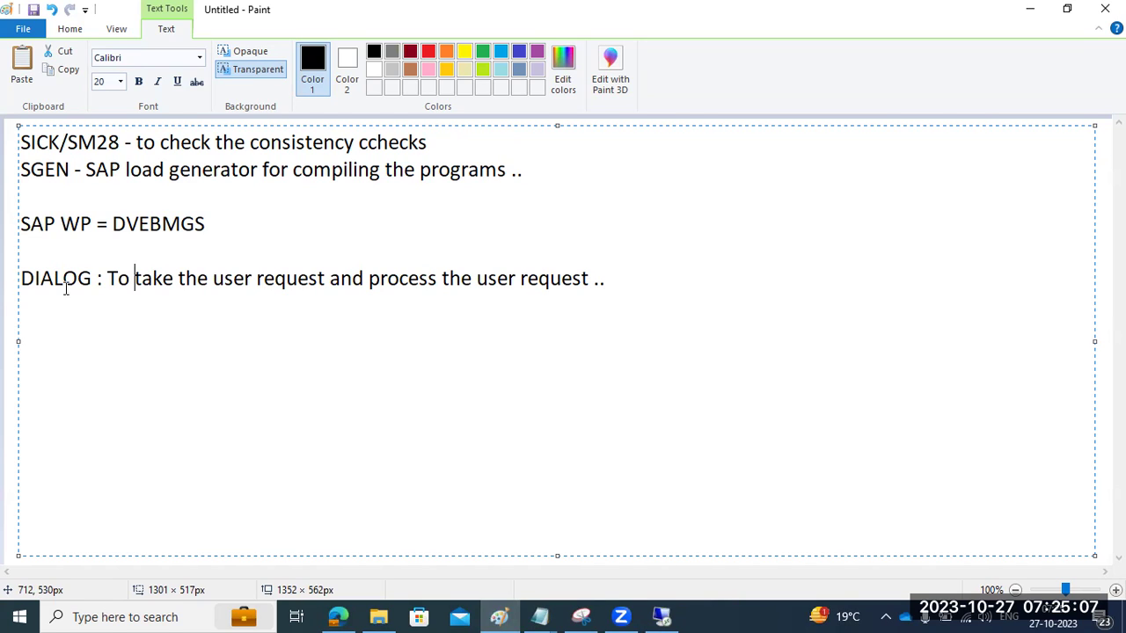
pyautogui.click(114, 224)
pyautogui.moveTo(112, 224); pyautogui.dragTo(208, 224)
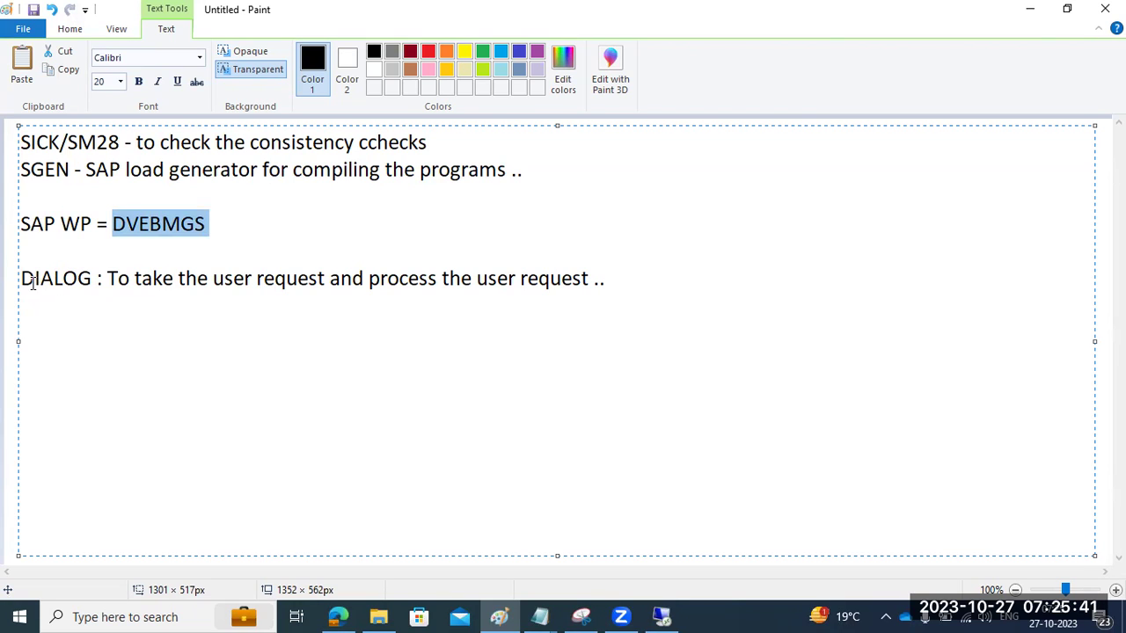
pyautogui.moveTo(19, 278); pyautogui.dragTo(93, 285)
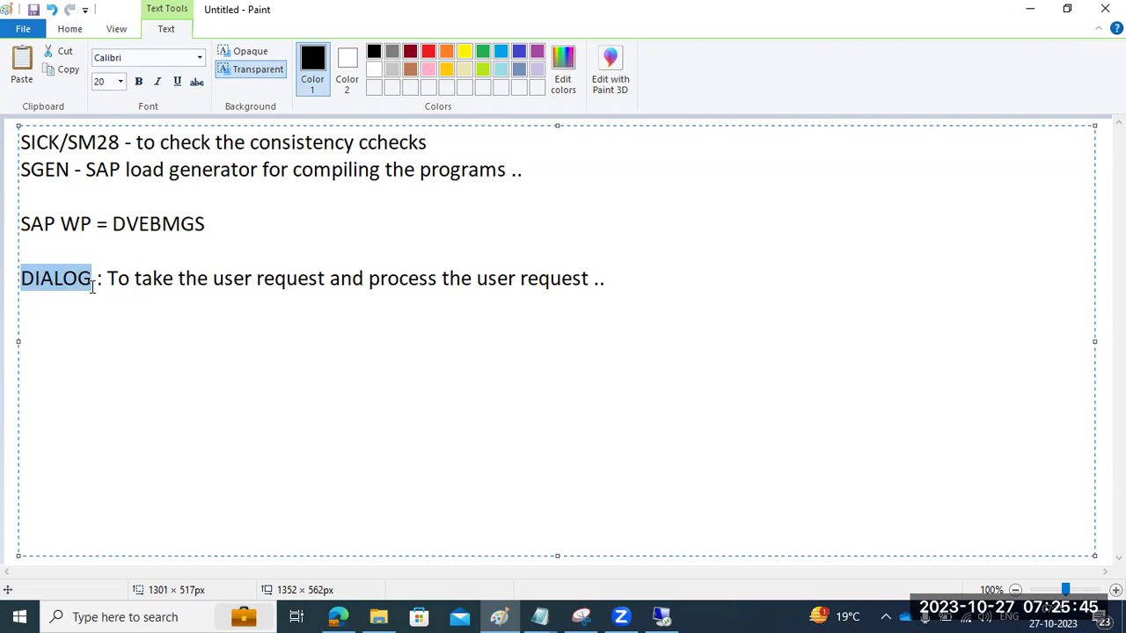
pyautogui.moveTo(112, 224); pyautogui.dragTo(207, 224)
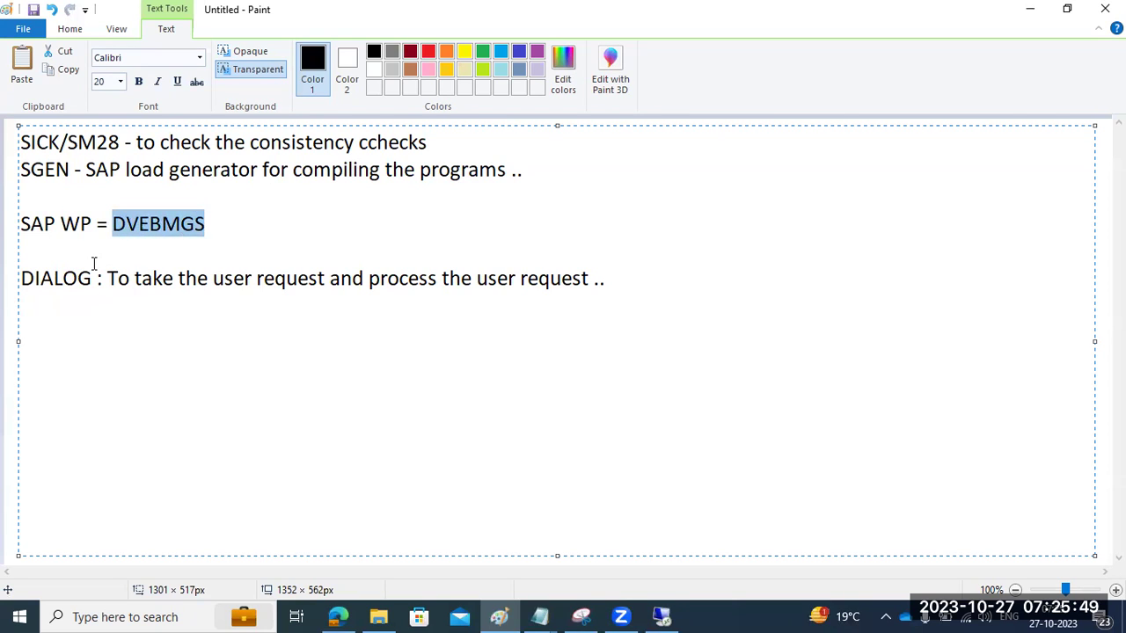
pyautogui.moveTo(23, 278); pyautogui.dragTo(93, 280)
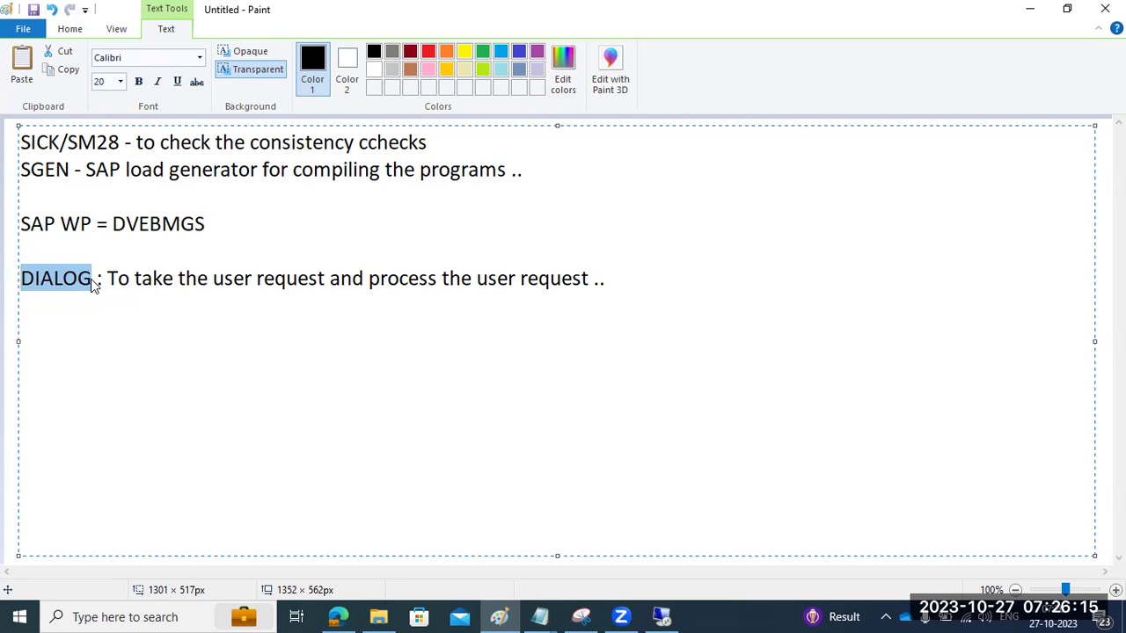
pyautogui.click(664, 617)
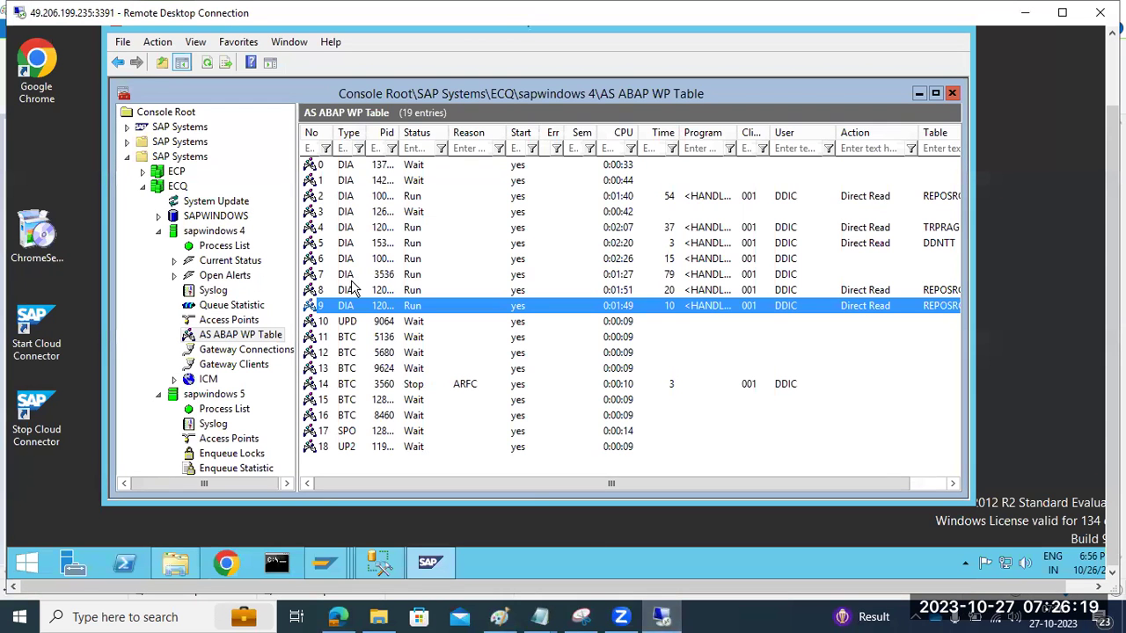
pyautogui.click(499, 616)
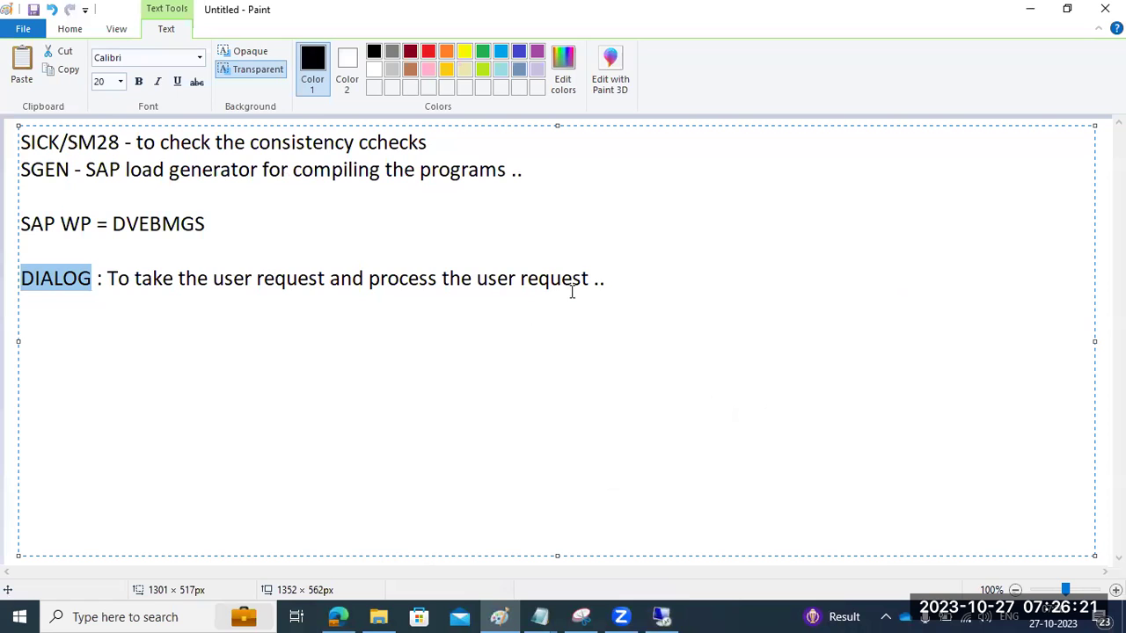
pyautogui.click(614, 279)
# Step: Add the status line 'WAIT--RUNNING<SLEEP--STOP..ERROR..HOLD..PRIV' and highlight WAIT and RUNNING
pyautogui.press('Return')
pyautogui.press('Return')
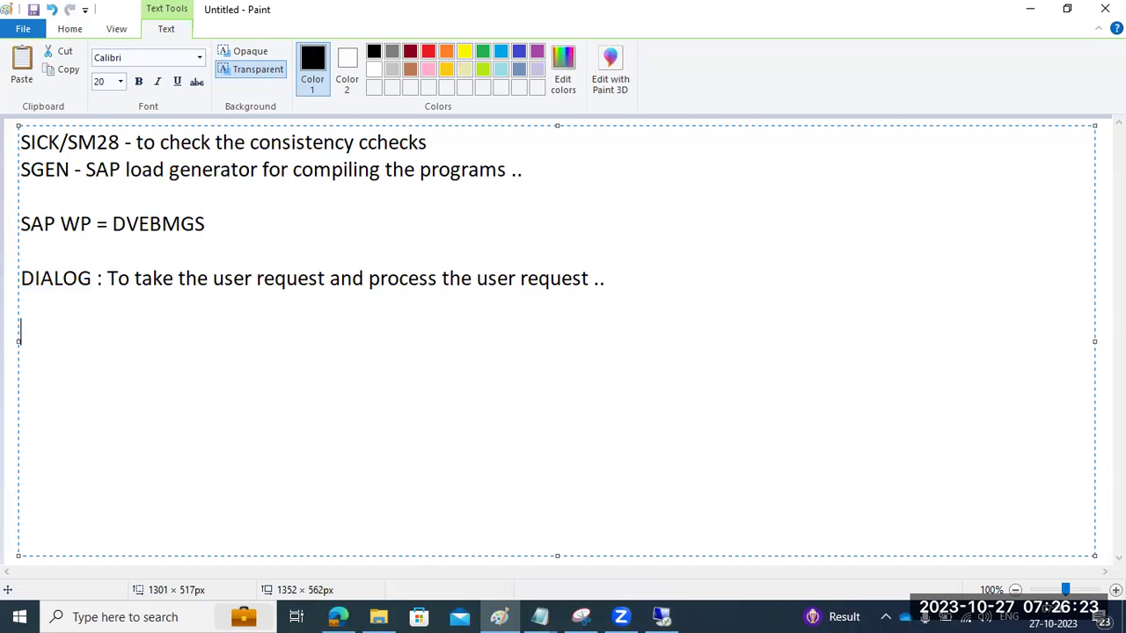
pyautogui.write('WAIT--RUNNING<SLEEP--STOP..')
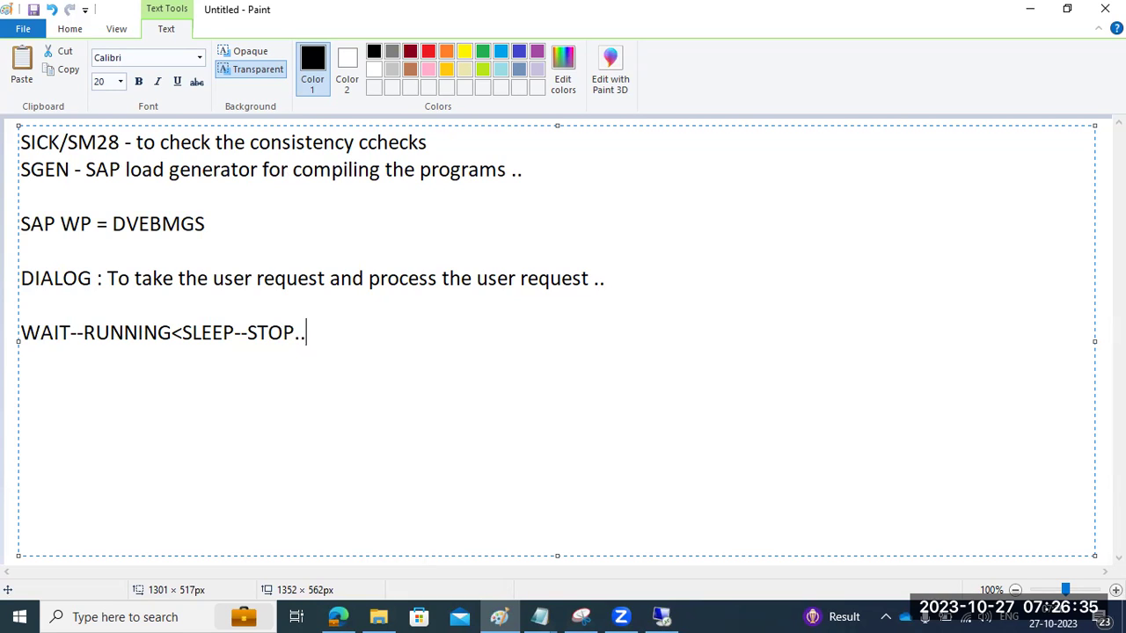
pyautogui.write('ERROR..')
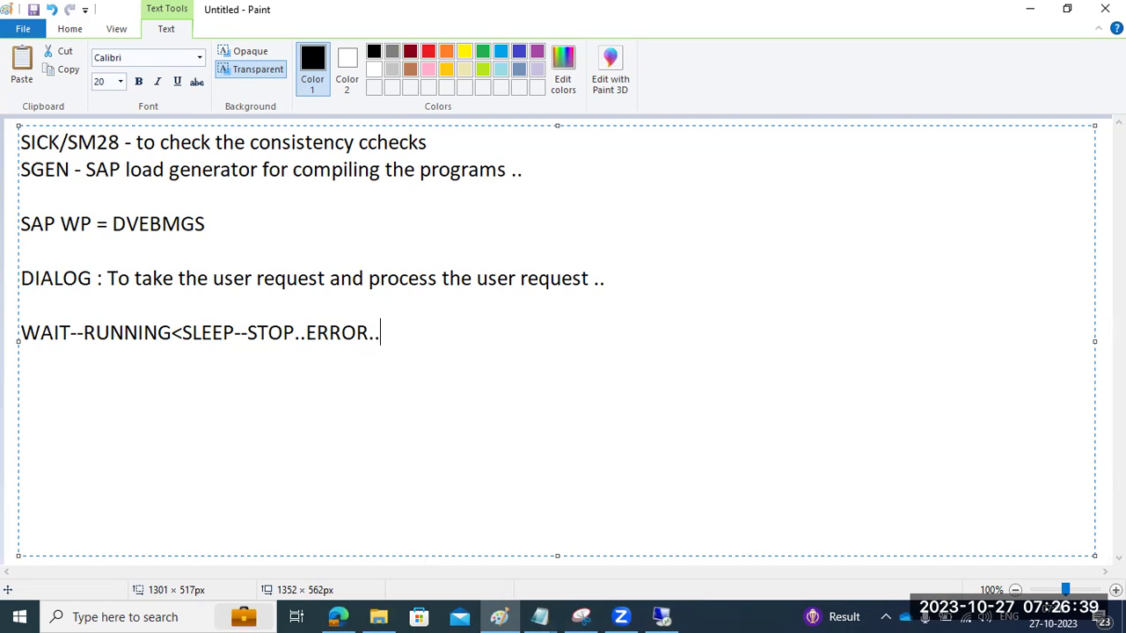
pyautogui.write('HOLD..PRIV')
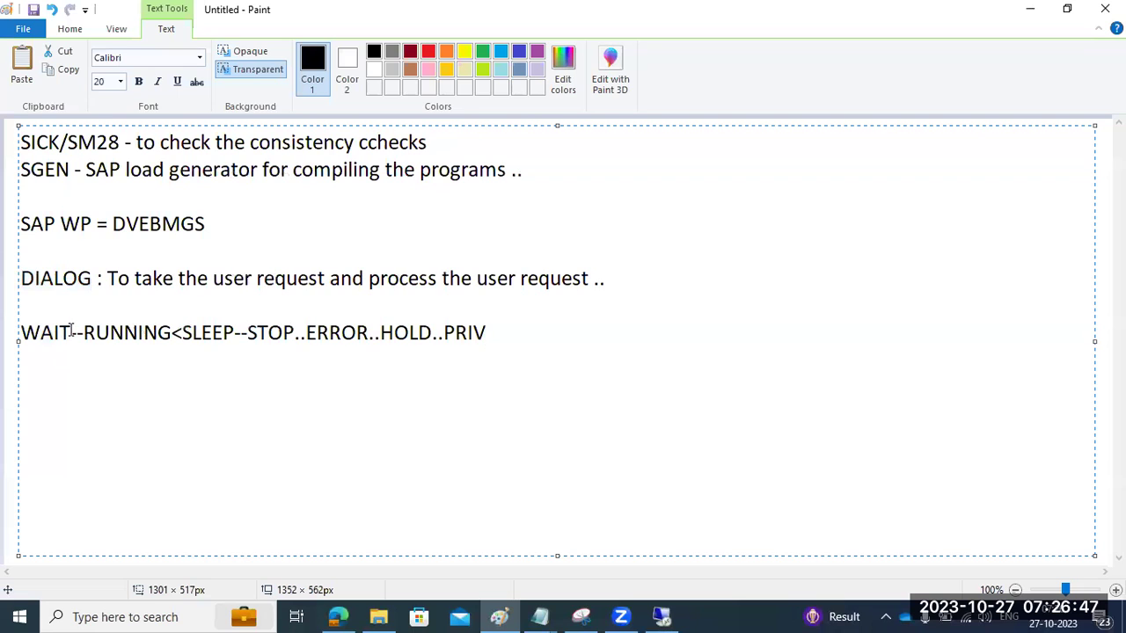
pyautogui.moveTo(71, 332); pyautogui.dragTo(21, 330)
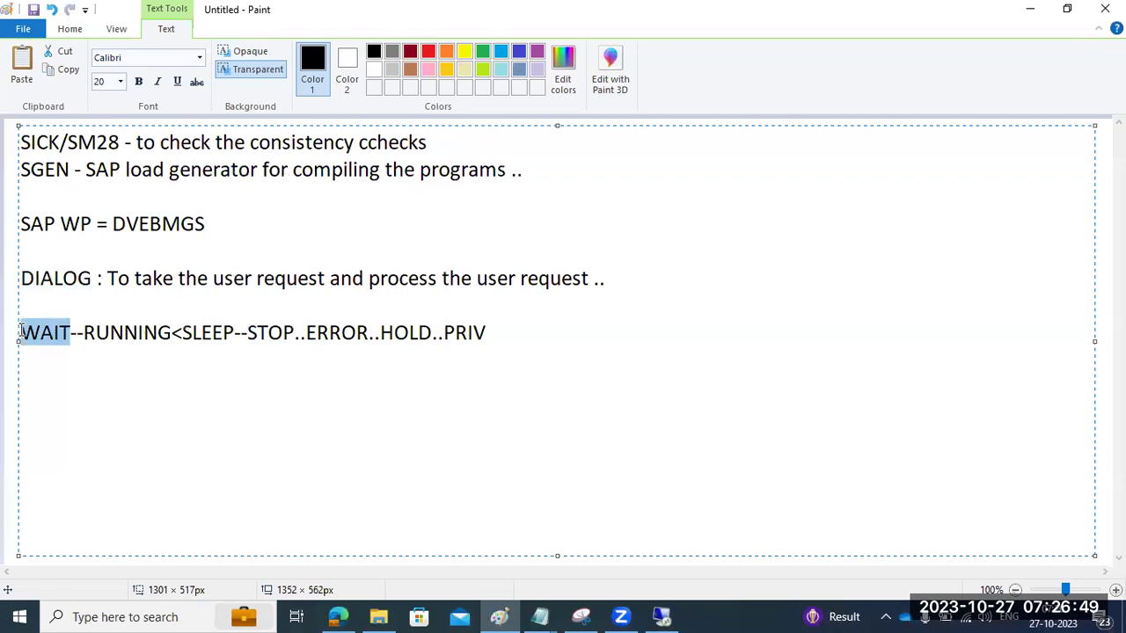
pyautogui.moveTo(85, 332); pyautogui.dragTo(172, 335)
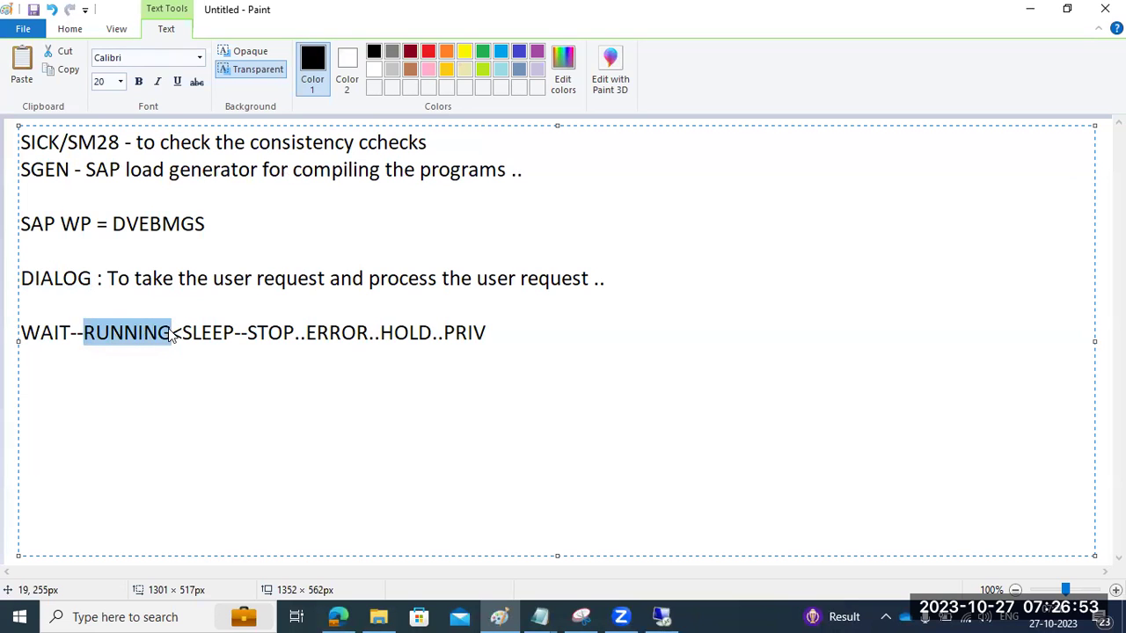
pyautogui.moveTo(666, 613)
pyautogui.click(656, 594)
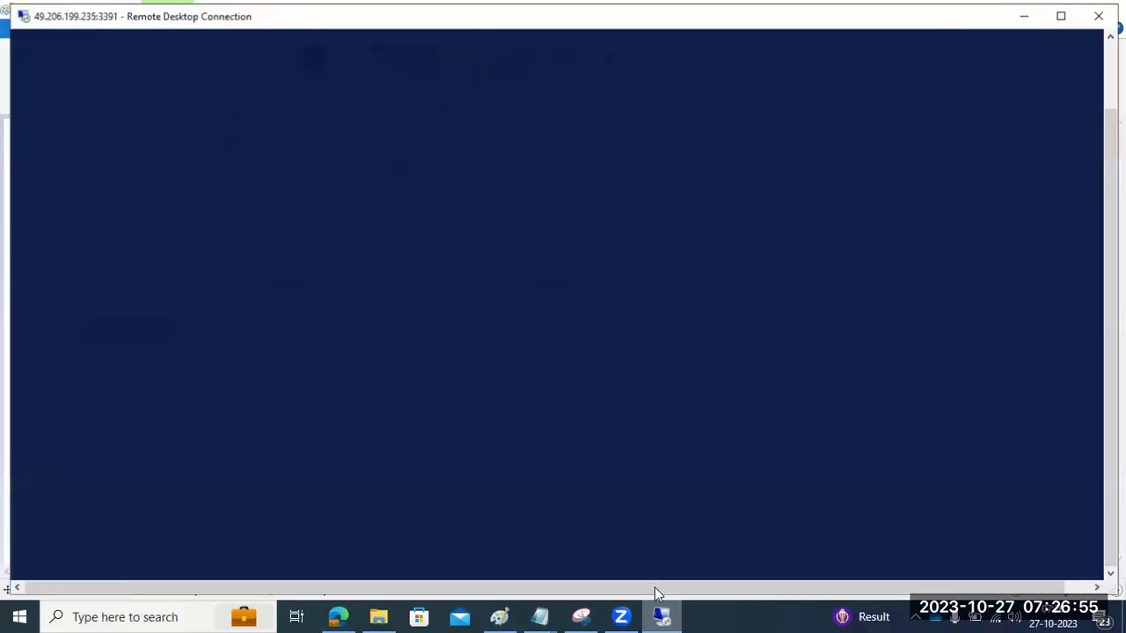
pyautogui.click(414, 232)
pyautogui.click(422, 246)
pyautogui.click(436, 259)
pyautogui.click(443, 276)
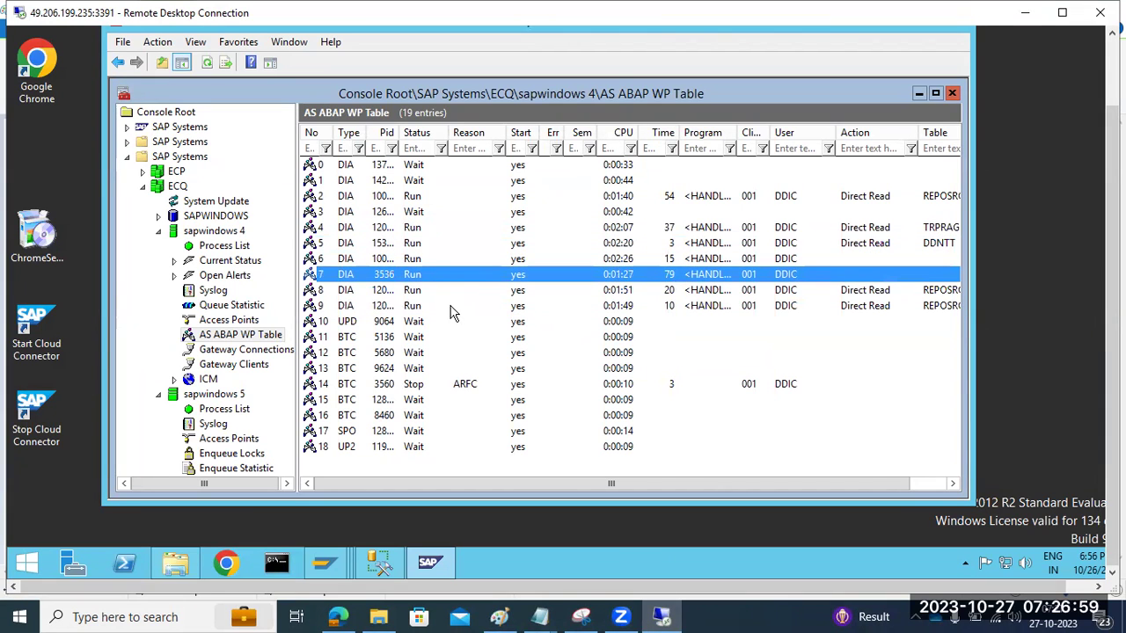
pyautogui.click(450, 308)
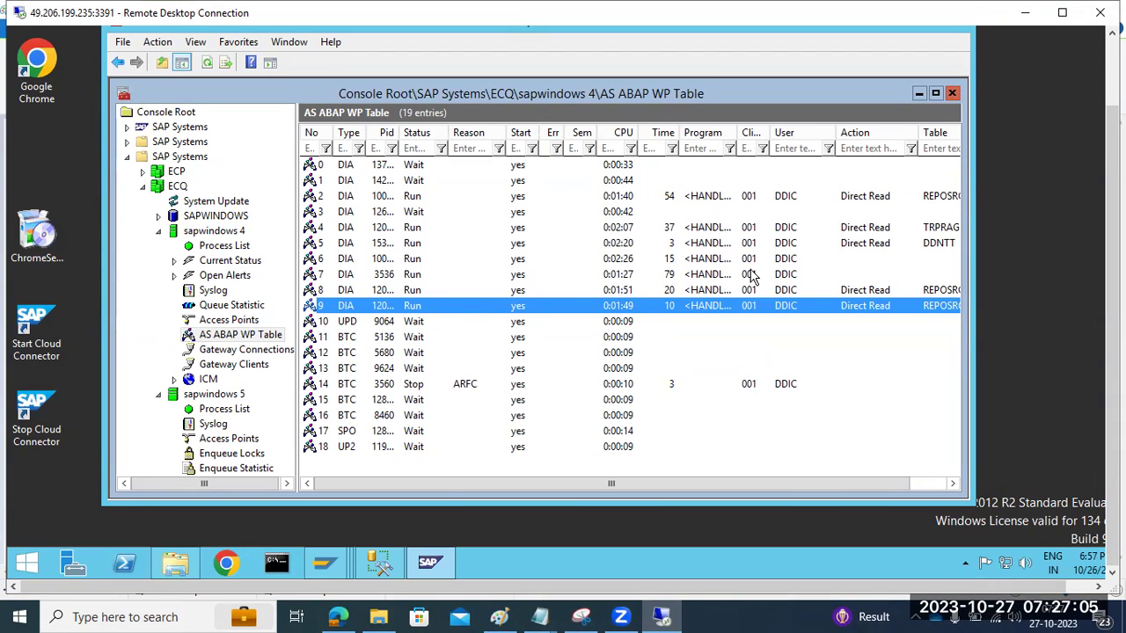
pyautogui.click(417, 291)
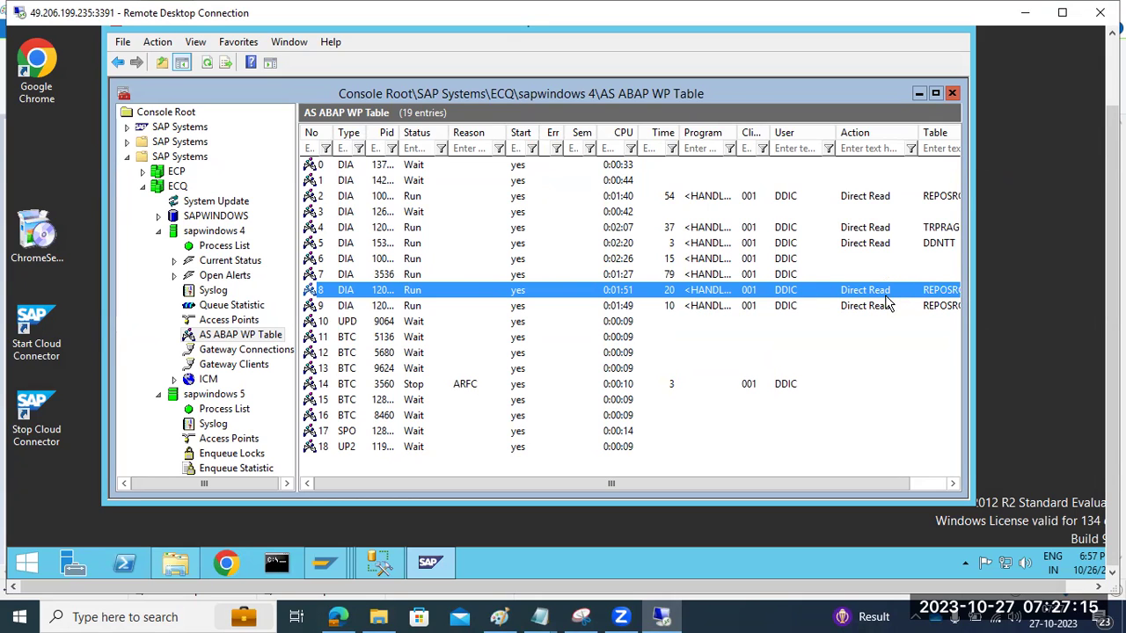
pyautogui.click(206, 64)
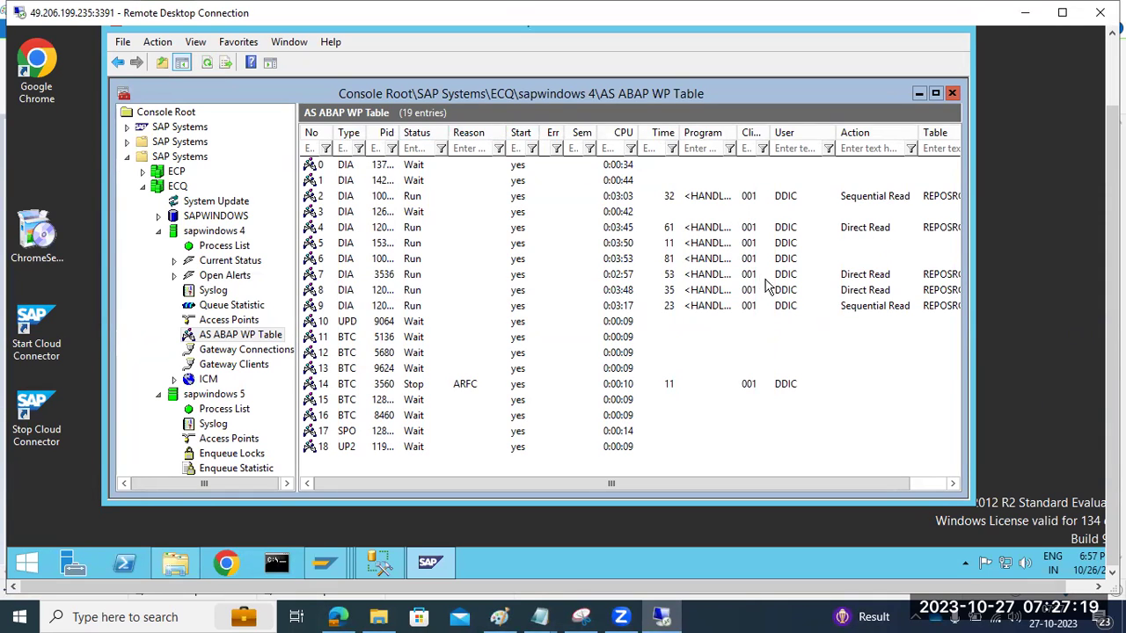
pyautogui.click(409, 308)
pyautogui.click(414, 290)
pyautogui.click(416, 274)
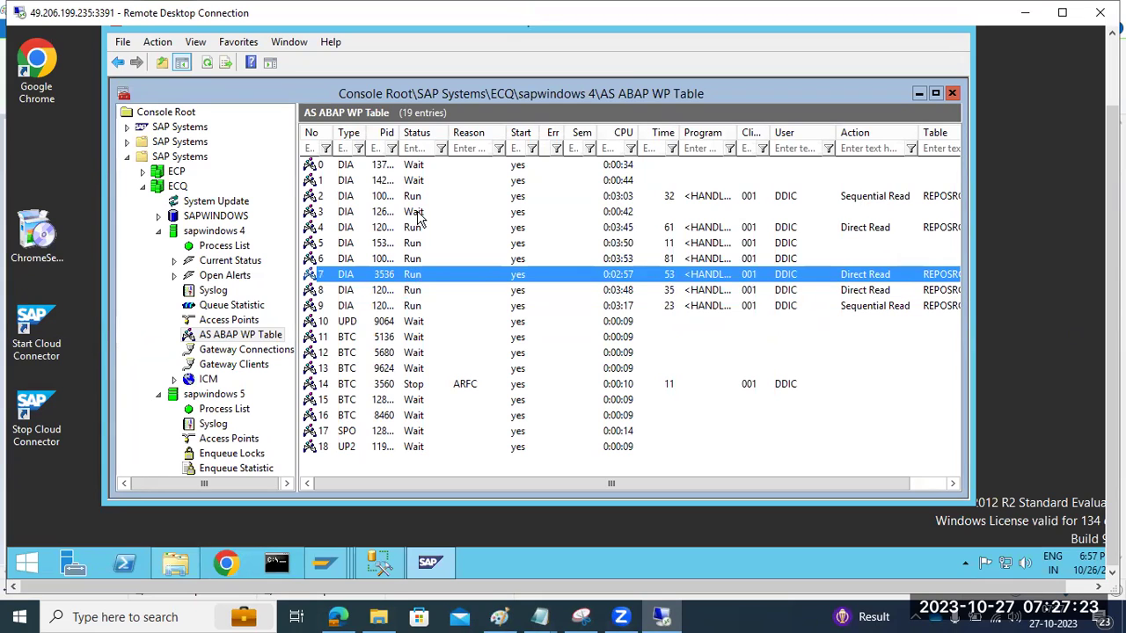
pyautogui.click(417, 214)
pyautogui.click(420, 182)
pyautogui.click(420, 169)
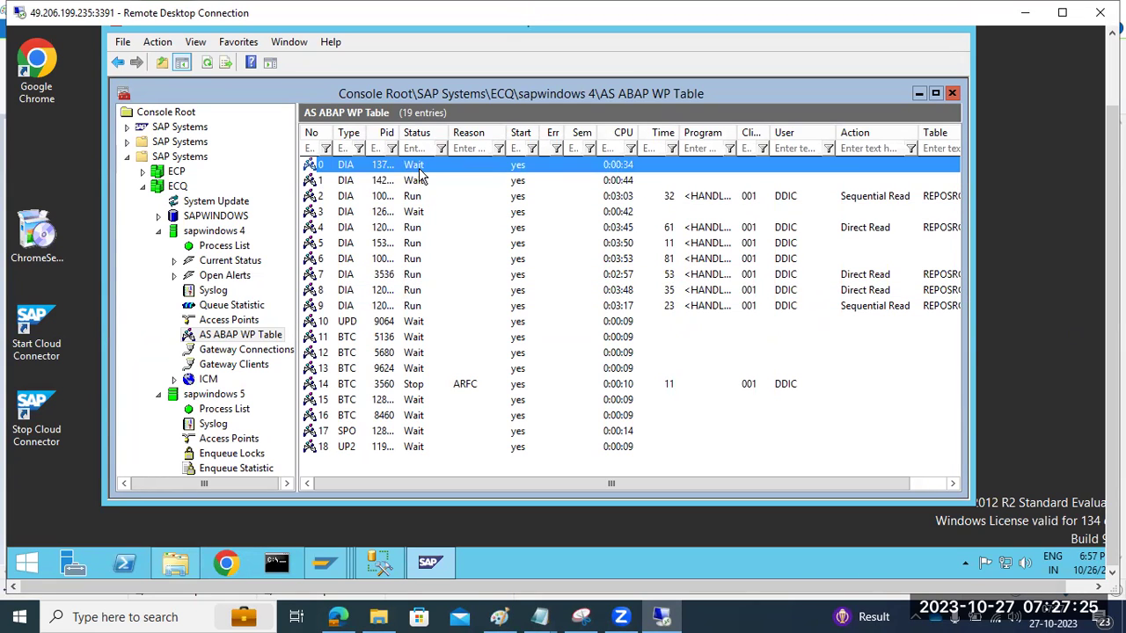
pyautogui.click(418, 214)
pyautogui.click(420, 184)
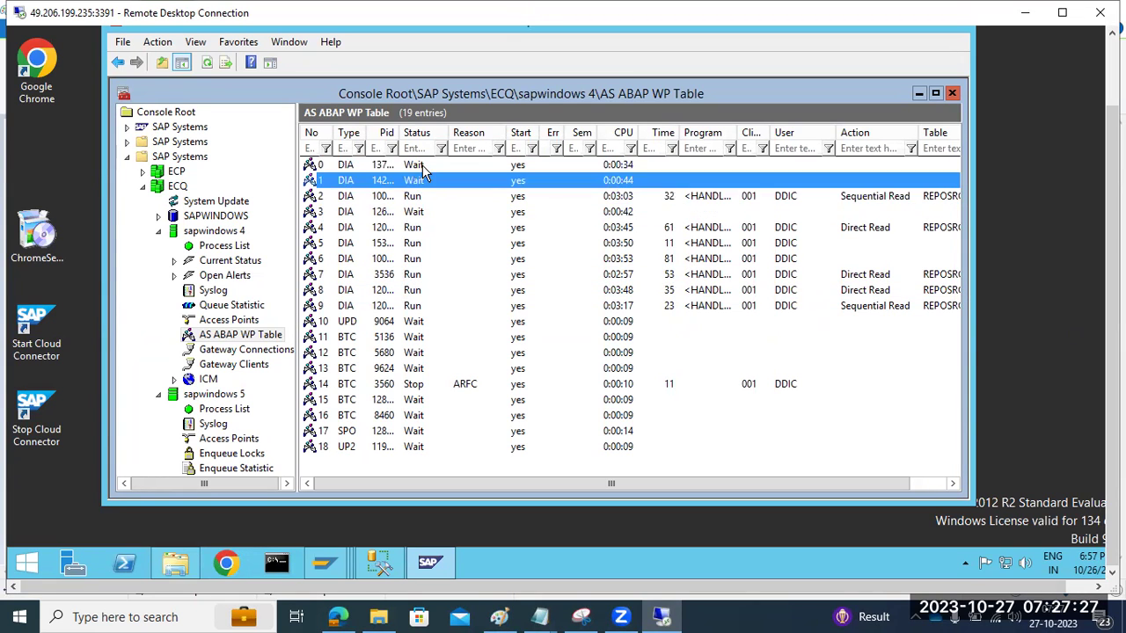
pyautogui.click(423, 169)
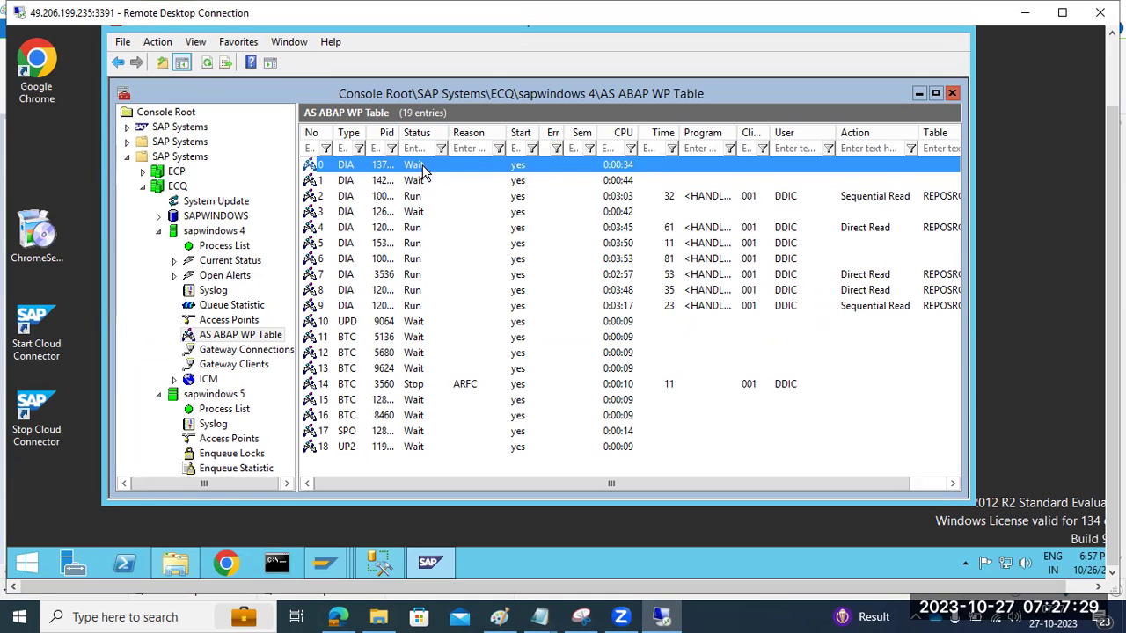
pyautogui.click(416, 214)
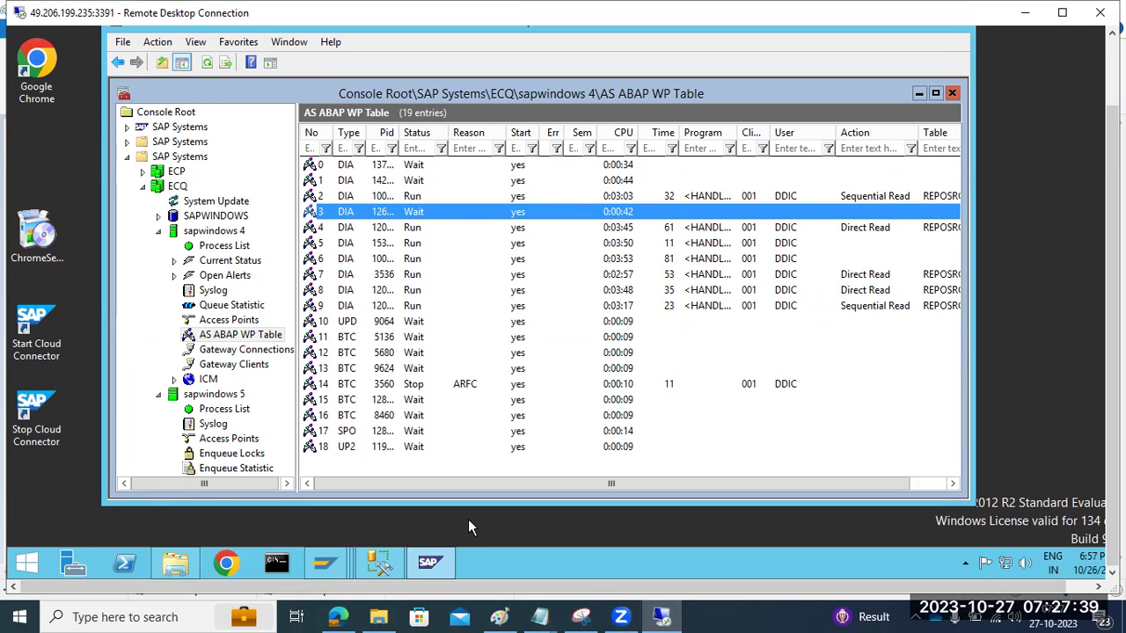
pyautogui.click(387, 167)
pyautogui.click(397, 186)
pyautogui.click(401, 213)
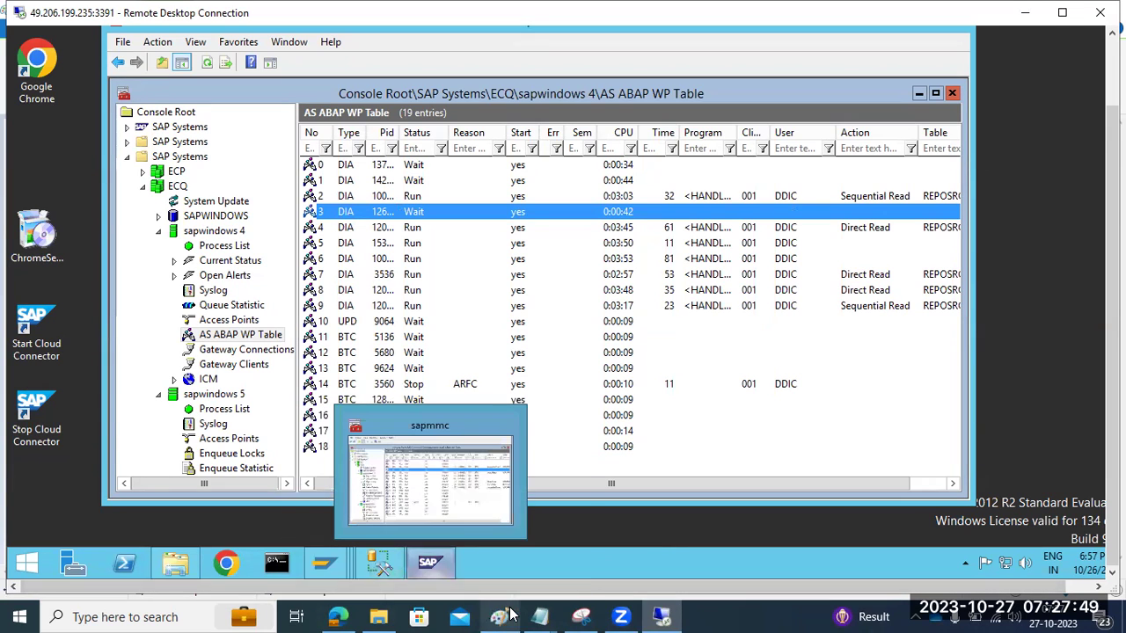
pyautogui.moveTo(510, 616)
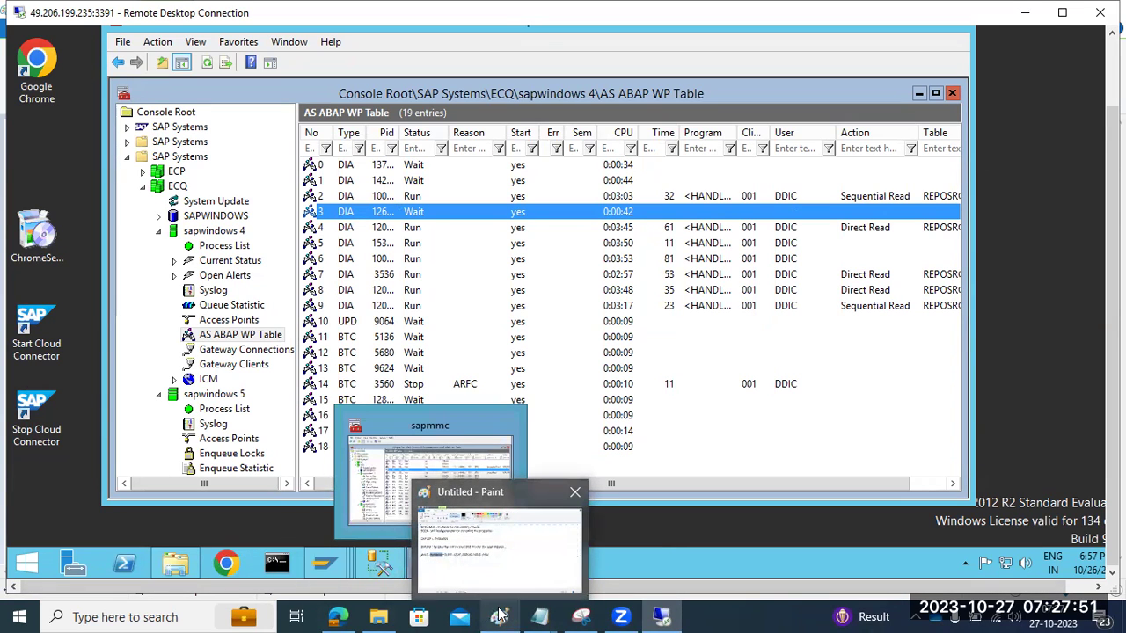
# Step: In Paint, replace the stray '<' before SLEEP with '--'
pyautogui.click(499, 616)
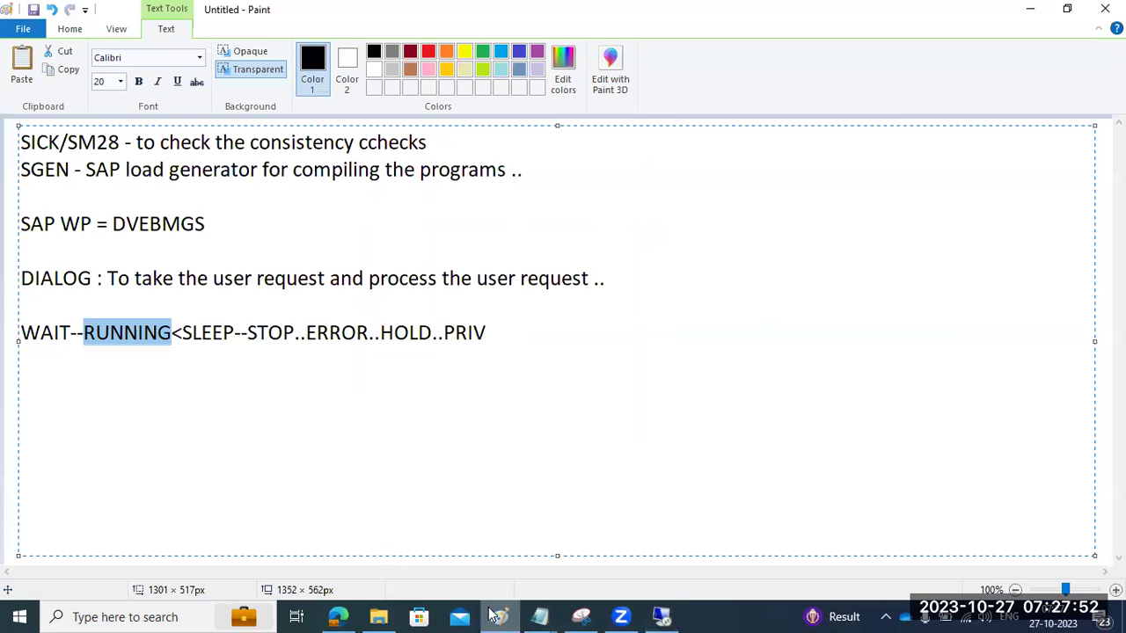
pyautogui.click(183, 330)
pyautogui.write('<')
pyautogui.press('BackSpace')
pyautogui.write('--')
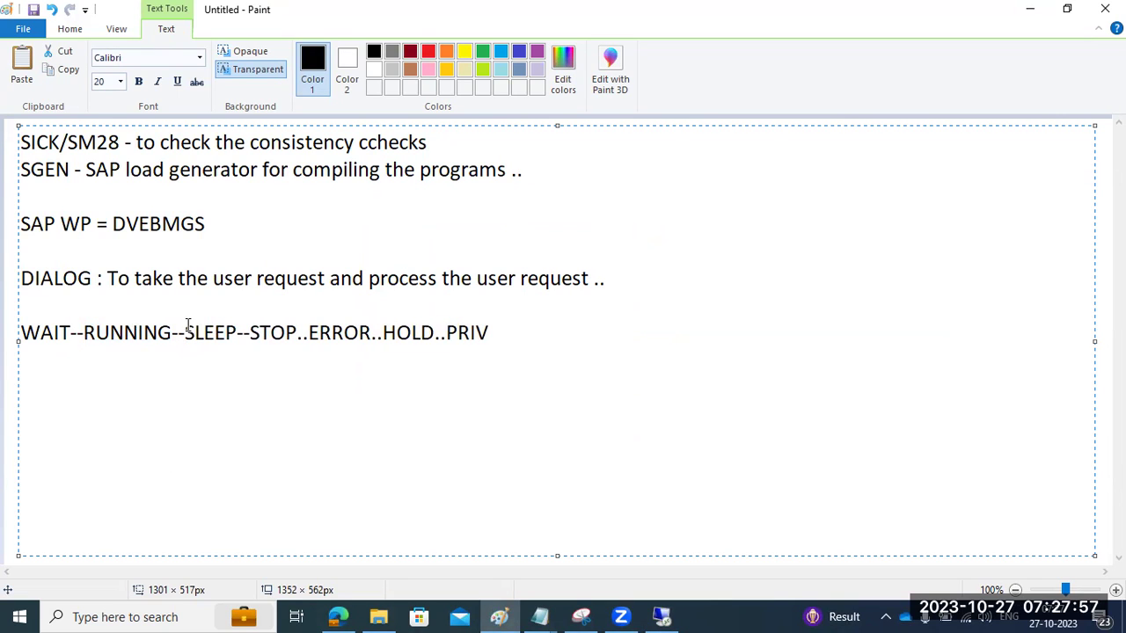
# Step: Highlight the WAIT, RUNNING, SLEEP and STOP statuses in turn while explaining them
pyautogui.moveTo(195, 331); pyautogui.dragTo(412, 334)
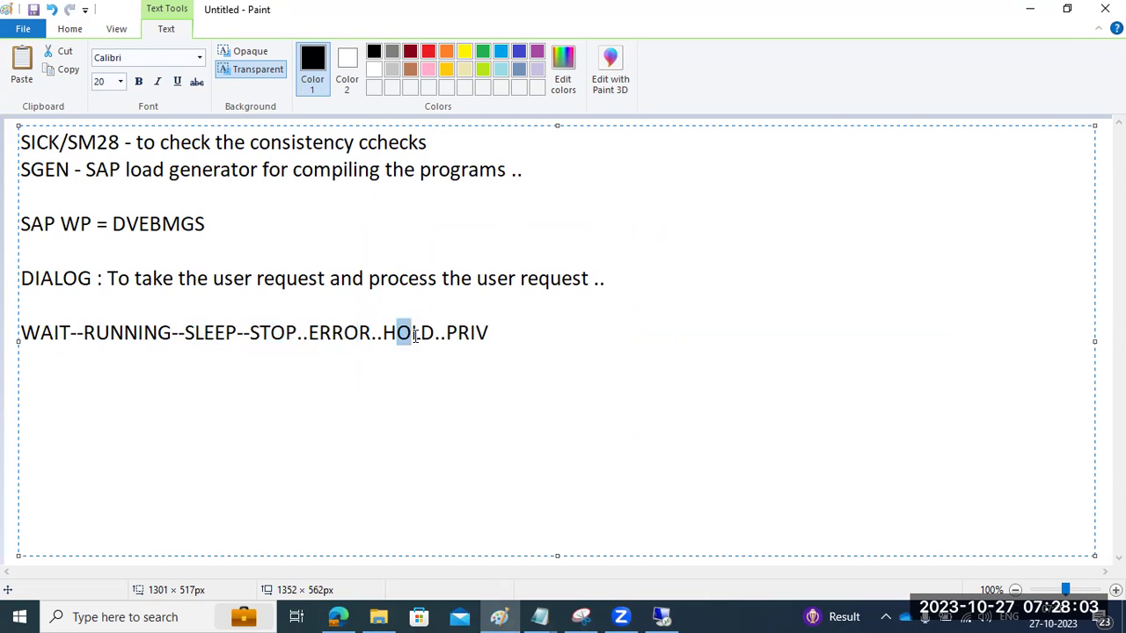
pyautogui.click(490, 334)
pyautogui.moveTo(497, 333); pyautogui.dragTo(186, 329)
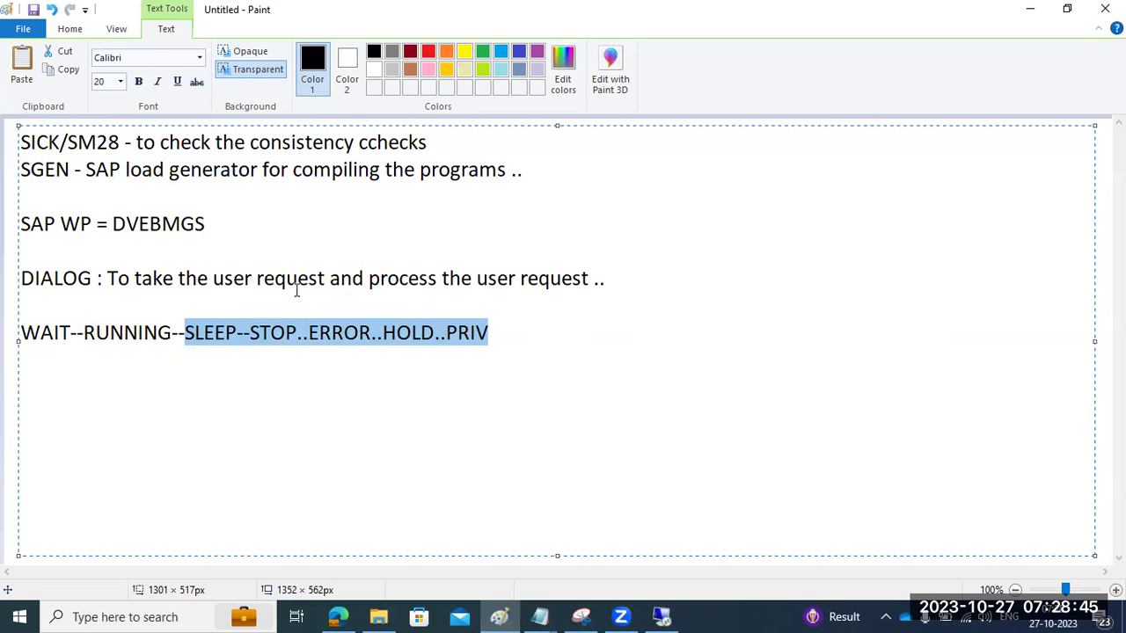
pyautogui.click(55, 329)
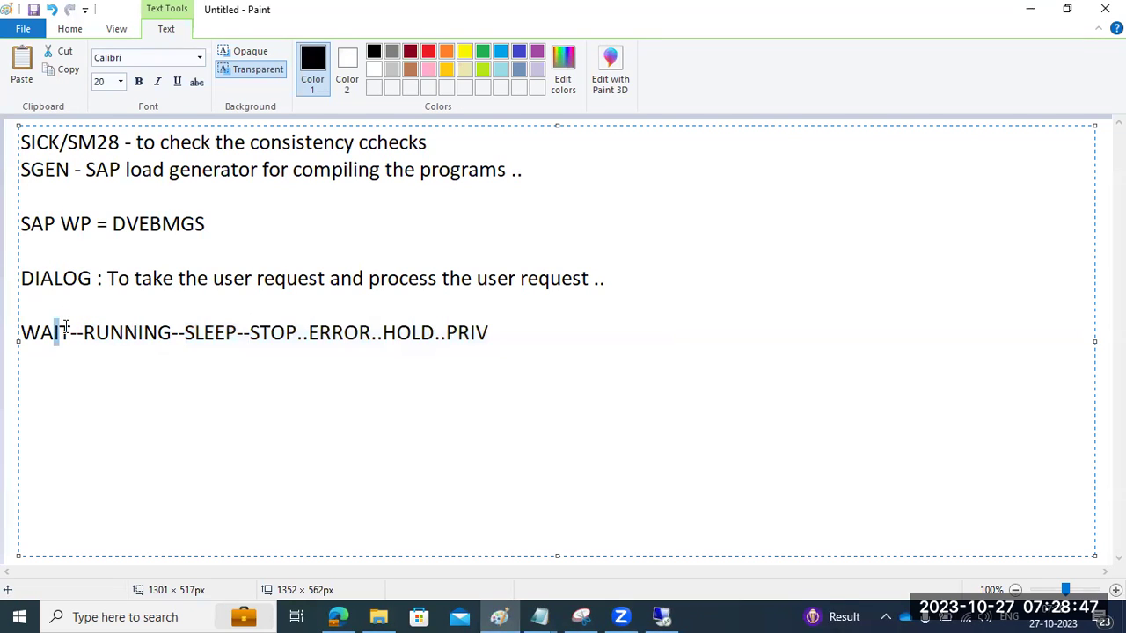
pyautogui.moveTo(95, 329); pyautogui.dragTo(125, 328)
pyautogui.moveTo(203, 329); pyautogui.dragTo(260, 327)
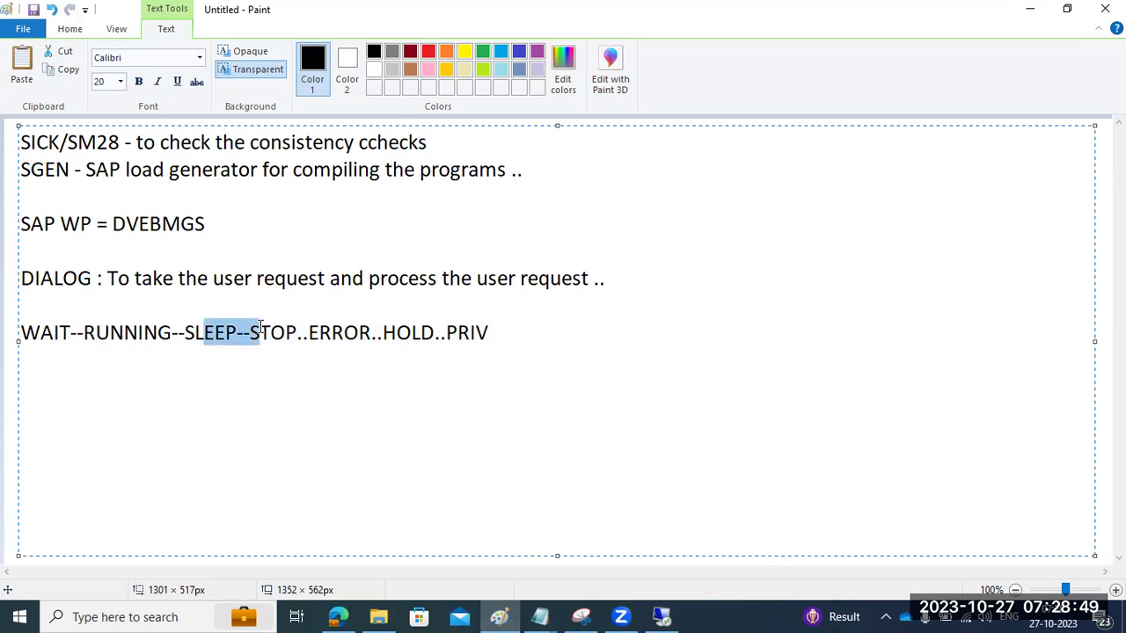
pyautogui.moveTo(70, 332); pyautogui.dragTo(26, 333)
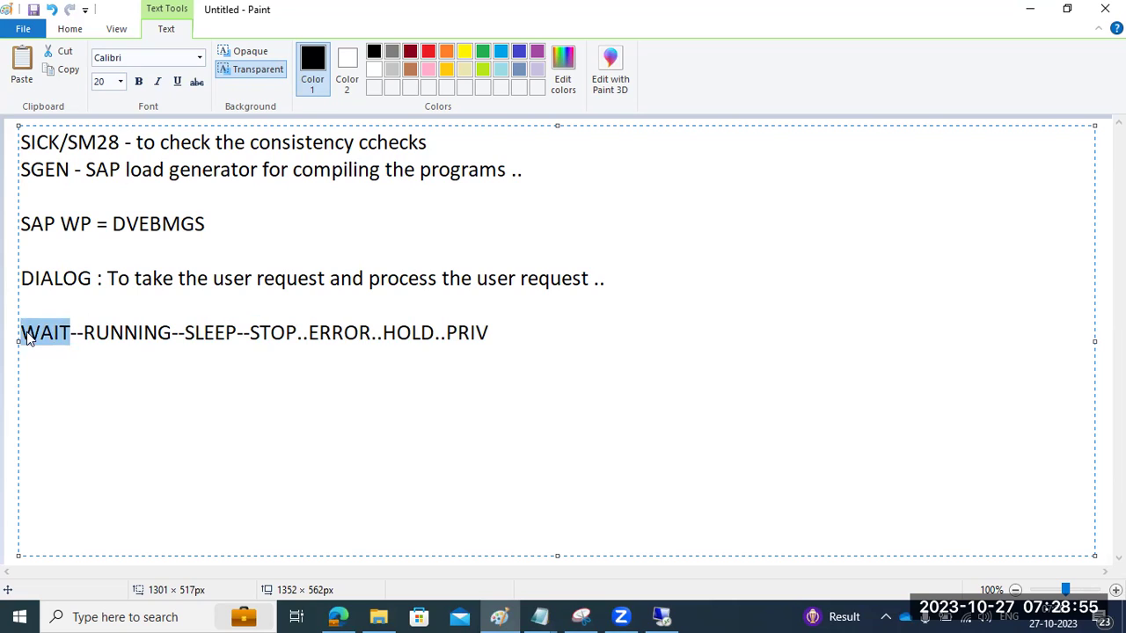
pyautogui.click(21, 334)
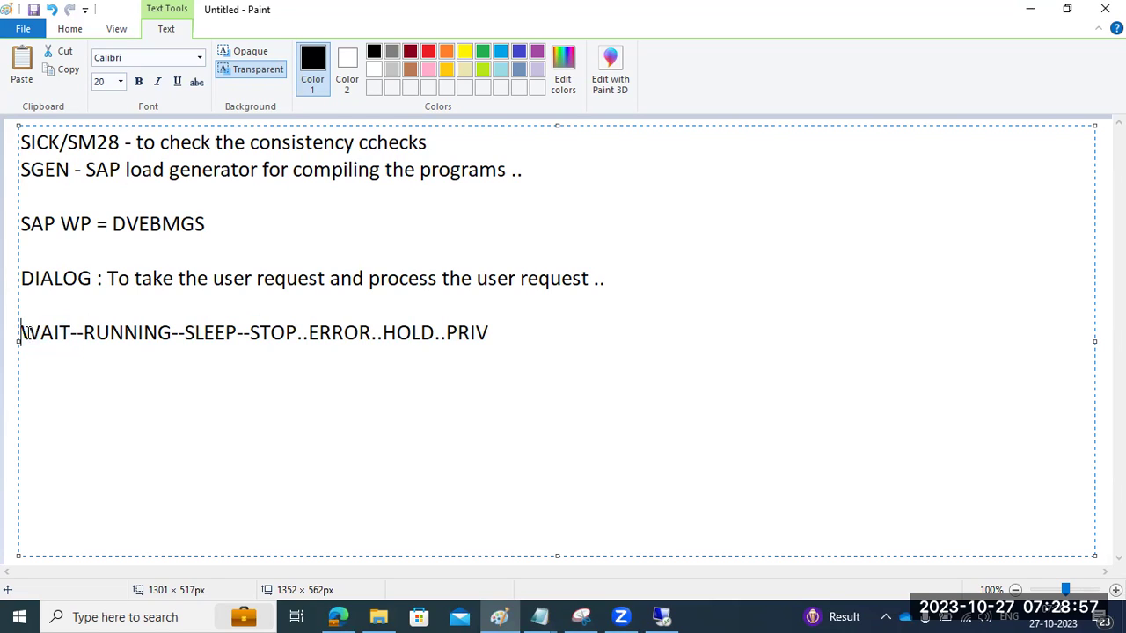
pyautogui.moveTo(22, 334); pyautogui.dragTo(74, 333)
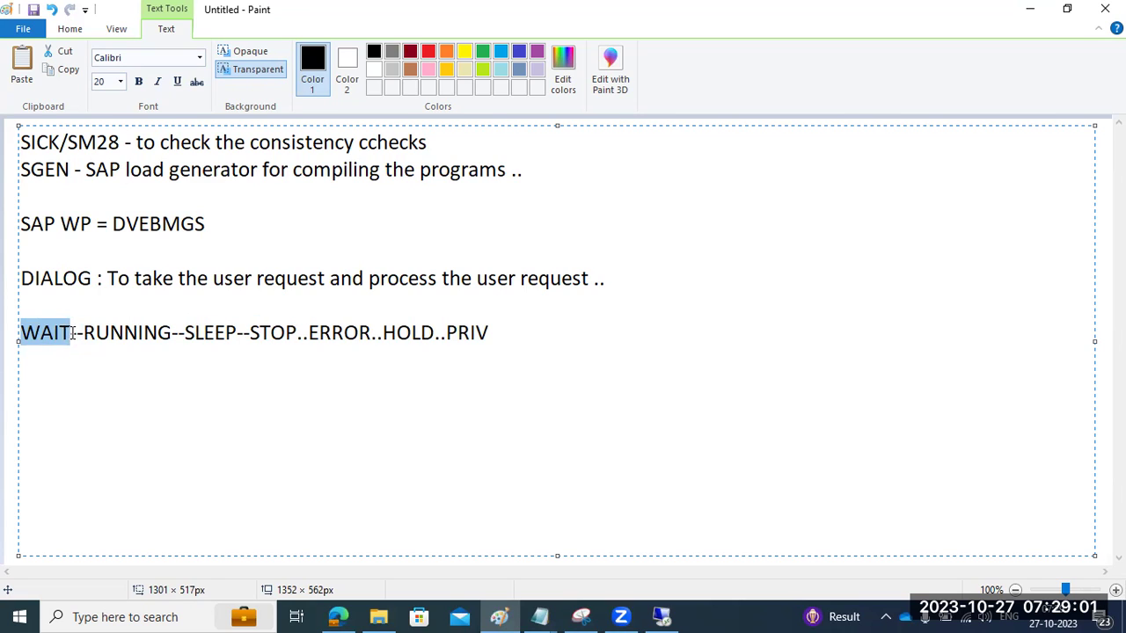
pyautogui.moveTo(85, 335); pyautogui.dragTo(510, 328)
pyautogui.moveTo(72, 332); pyautogui.dragTo(28, 332)
# Step: Glance at the other SAP GUI session on the remote server, then return to the Paint notes
pyautogui.click(661, 617)
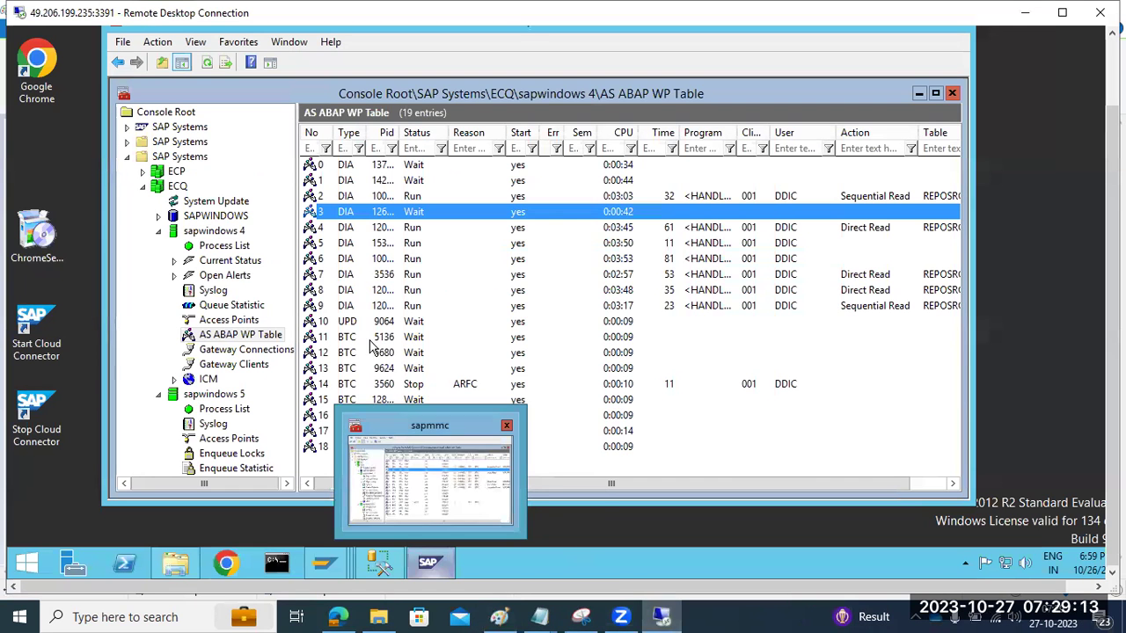
pyautogui.moveTo(325, 561)
pyautogui.click(328, 514)
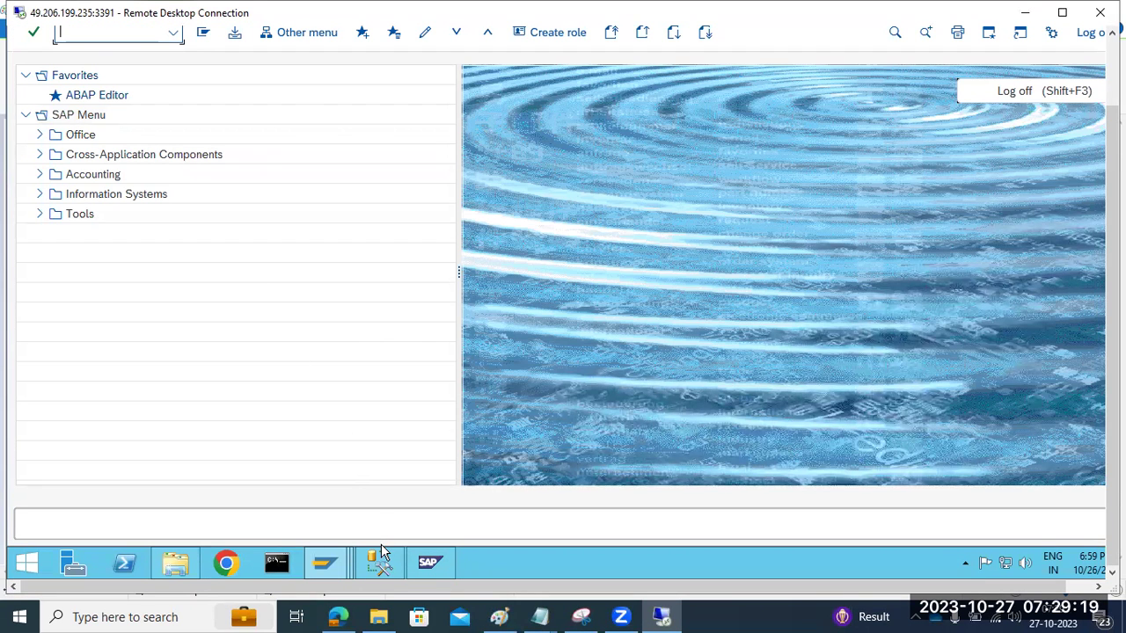
pyautogui.click(498, 616)
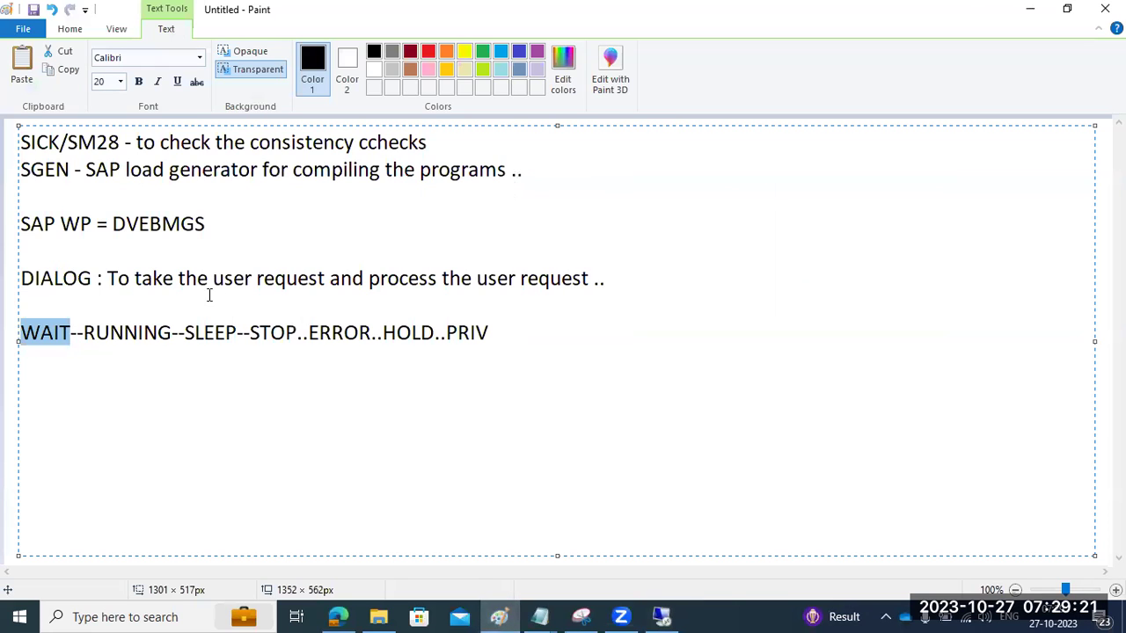
# Step: Bold 'DIALOG :' and add the lines 'SM50 -Local work process overview' and 'SM66 - Global WP O'
pyautogui.moveTo(102, 279); pyautogui.dragTo(17, 280)
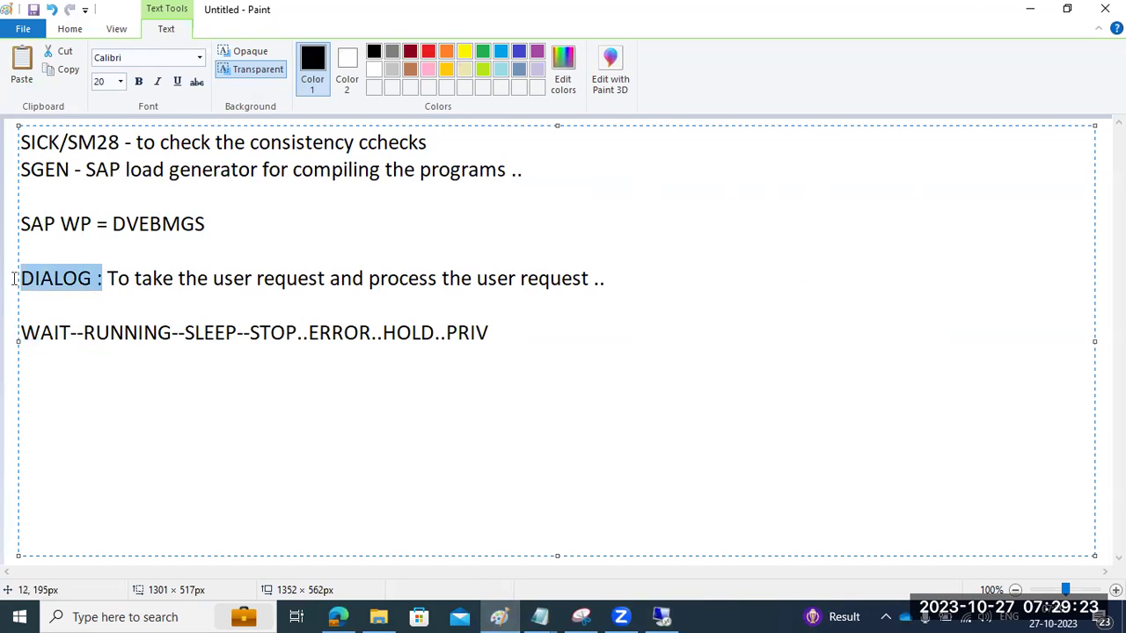
pyautogui.click(138, 81)
pyautogui.click(631, 279)
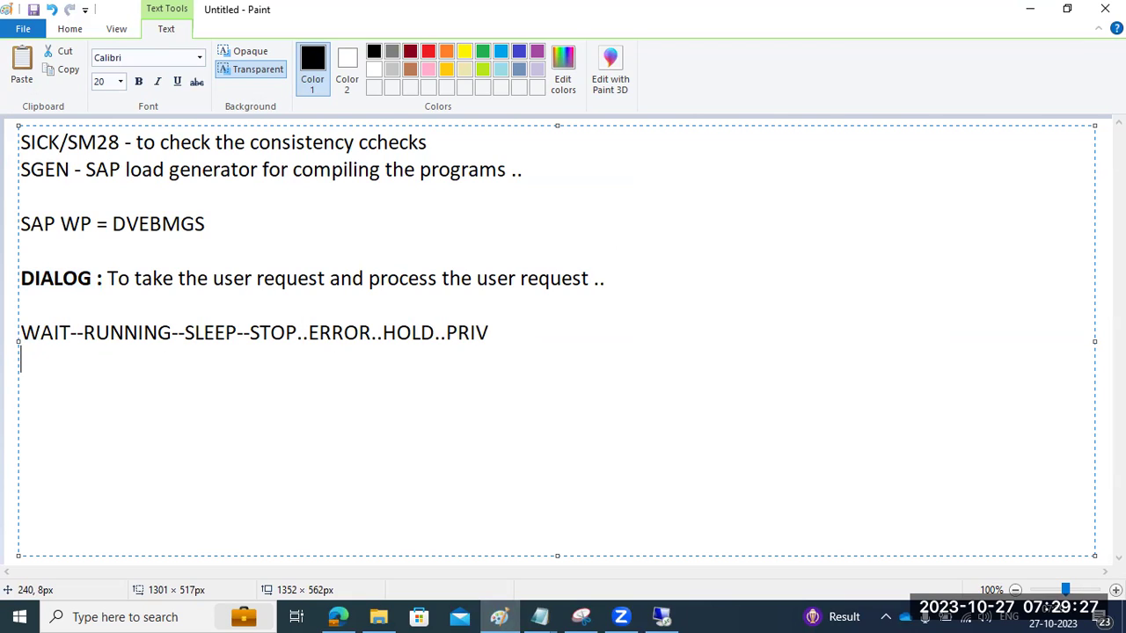
pyautogui.write('SM50')
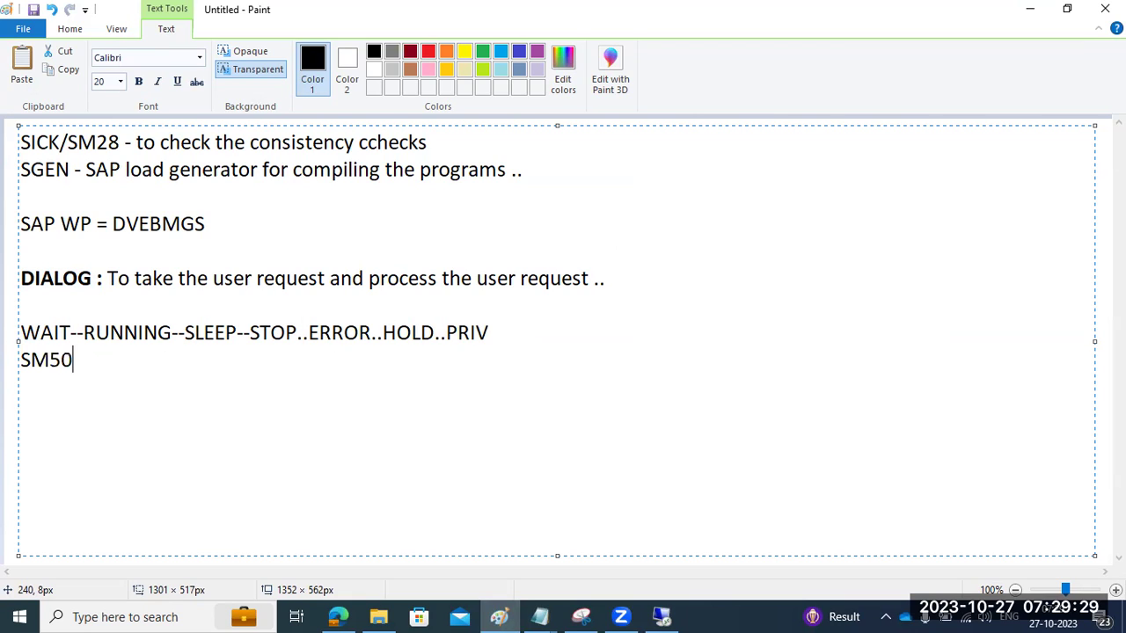
pyautogui.write(' -Local work process ')
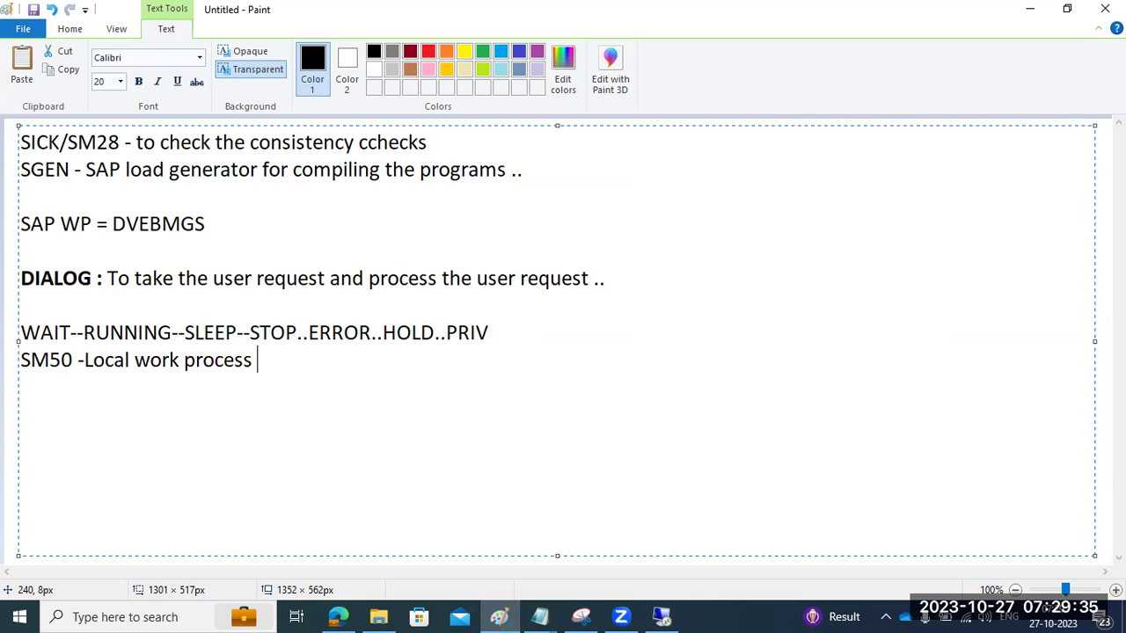
pyautogui.write('overview')
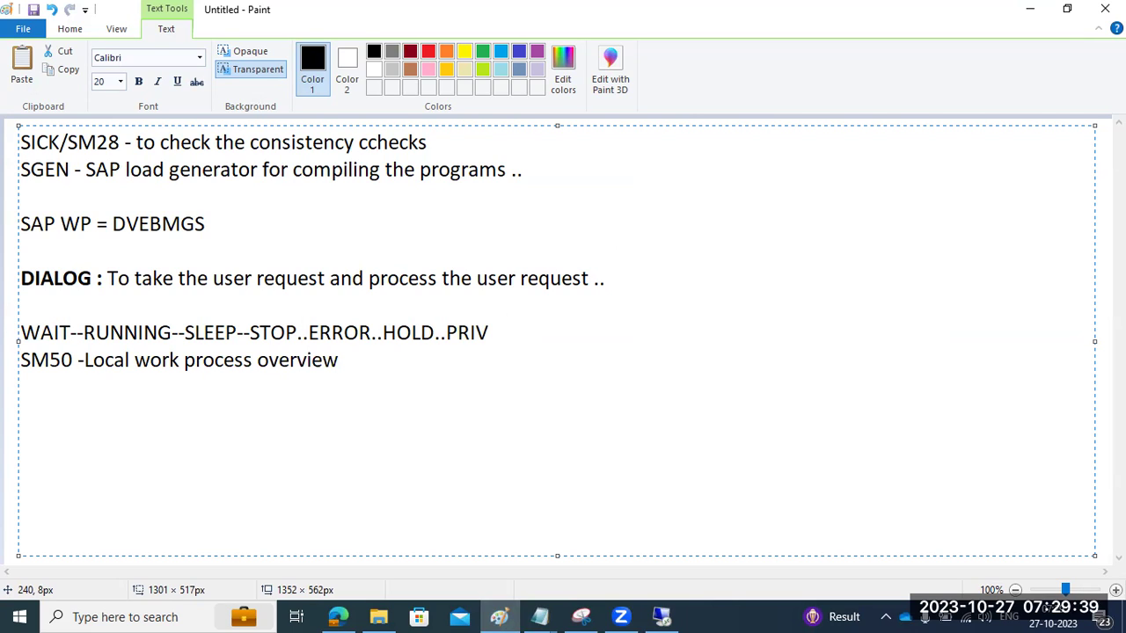
pyautogui.press('Return')
pyautogui.write('SM66 - ')
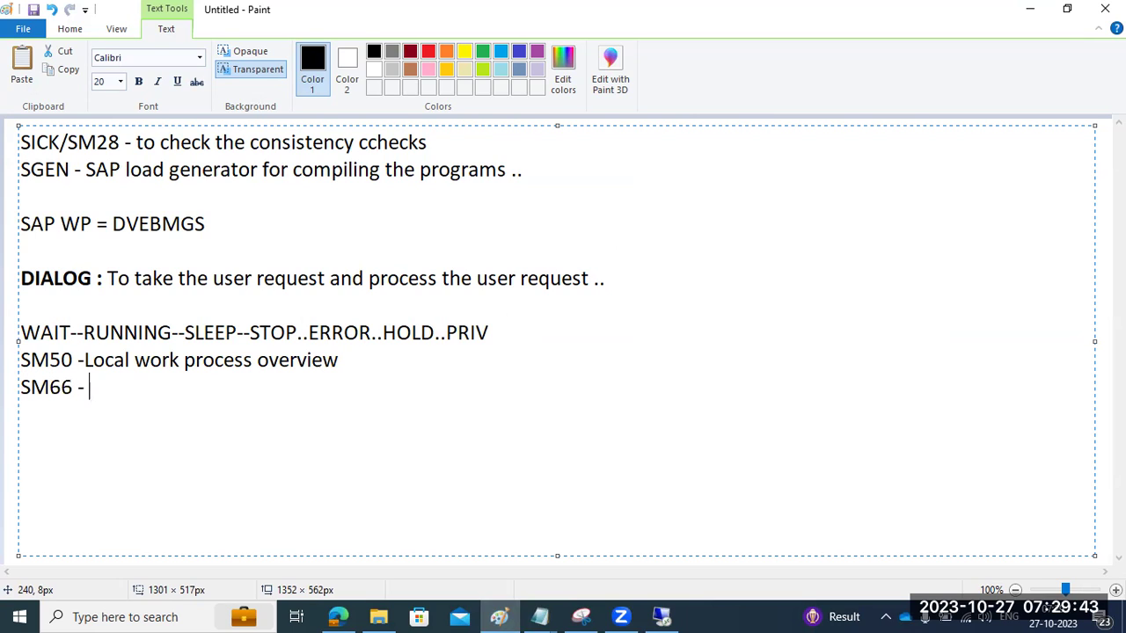
pyautogui.write('Global ')
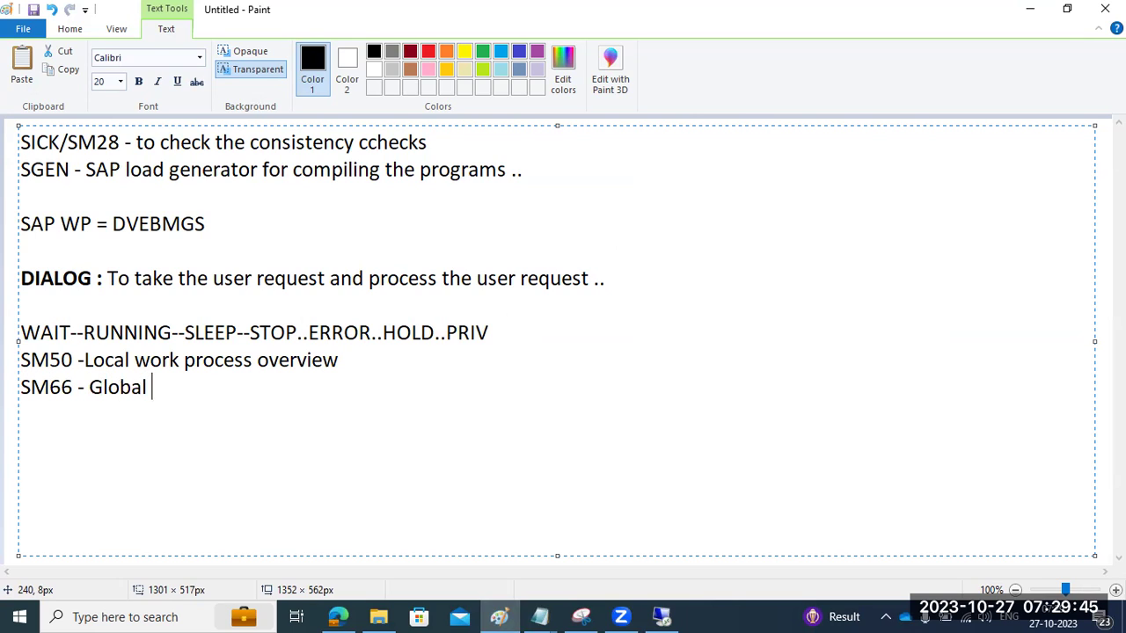
pyautogui.write('WP O')
# Step: Run sm50 in the remote session and refresh the console's work process table
pyautogui.click(661, 616)
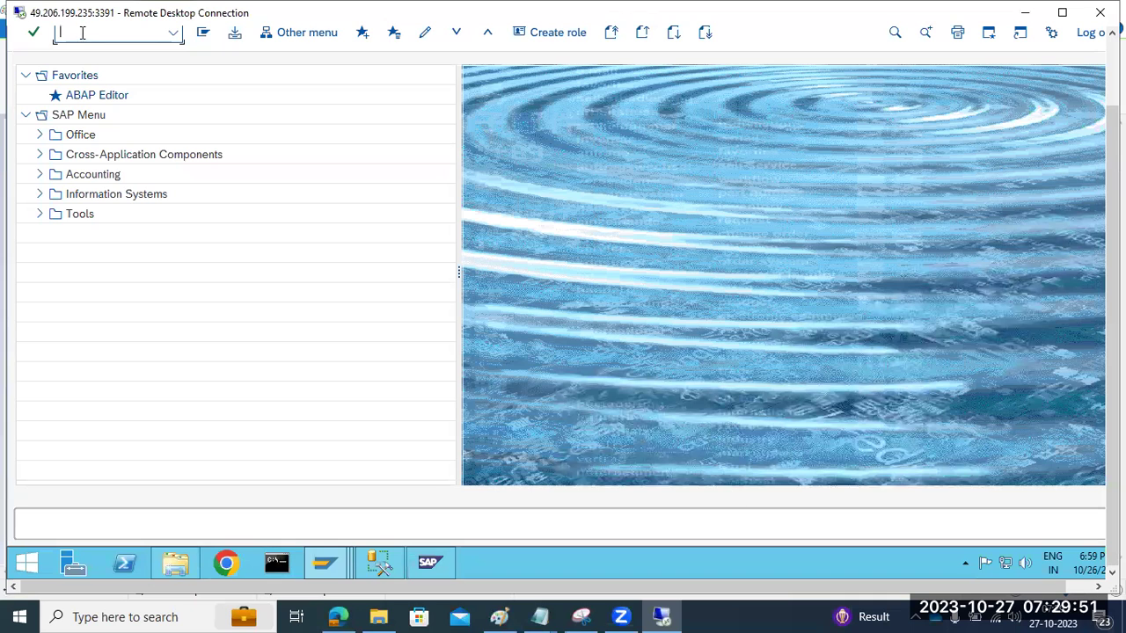
pyautogui.write('sm50')
pyautogui.press('Return')
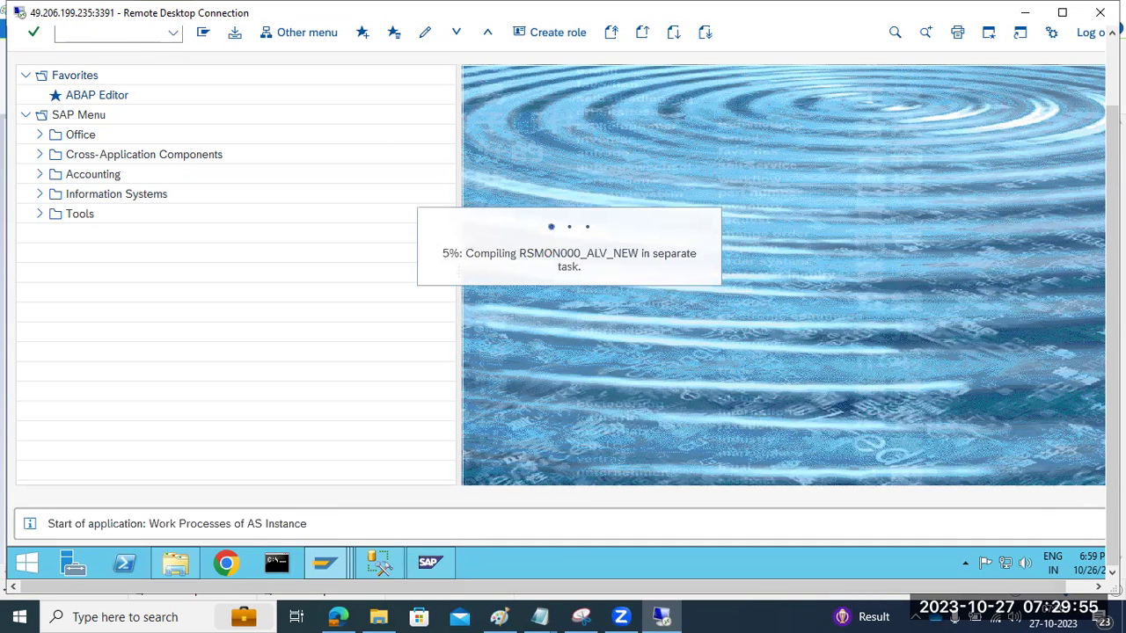
pyautogui.scroll(3, 1105, 180)
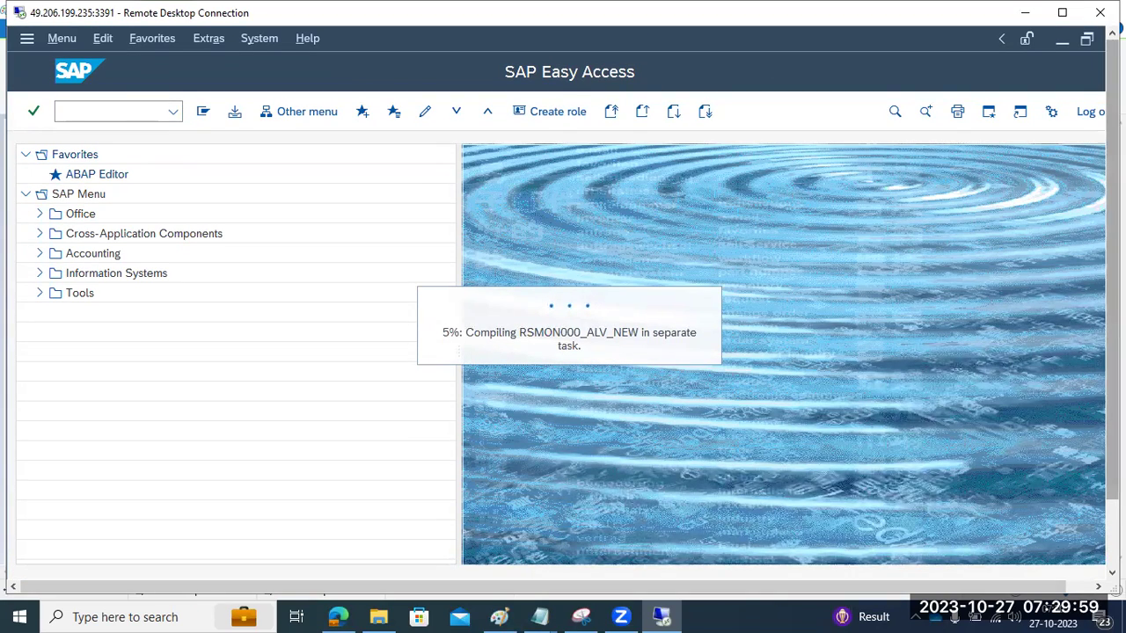
pyautogui.moveTo(1113, 307); pyautogui.dragTo(1113, 378)
pyautogui.click(417, 555)
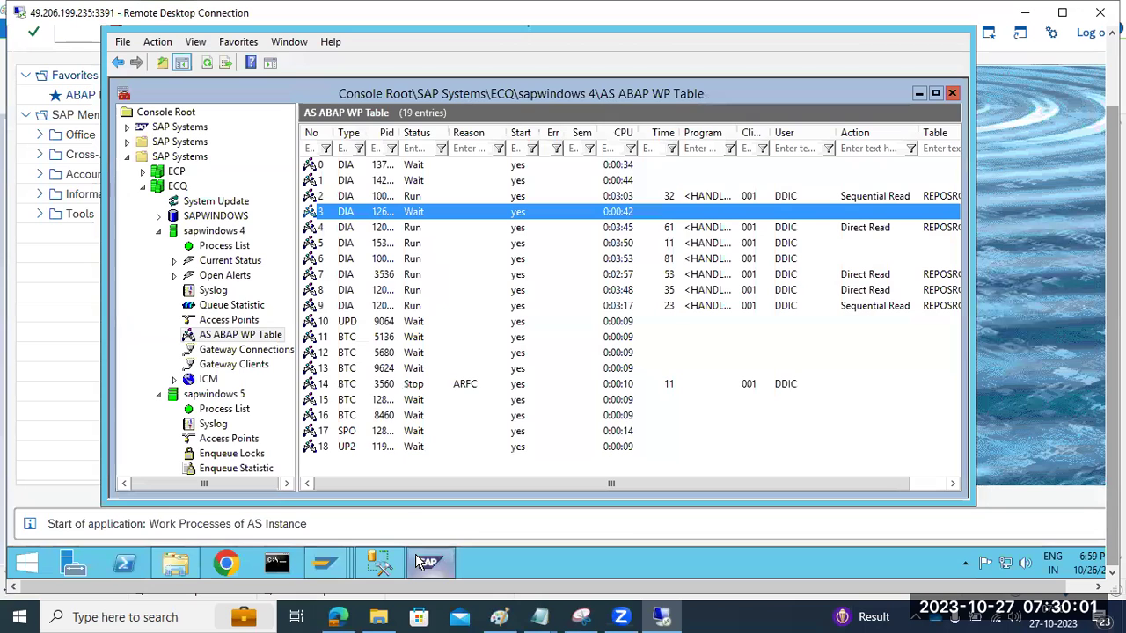
pyautogui.click(207, 63)
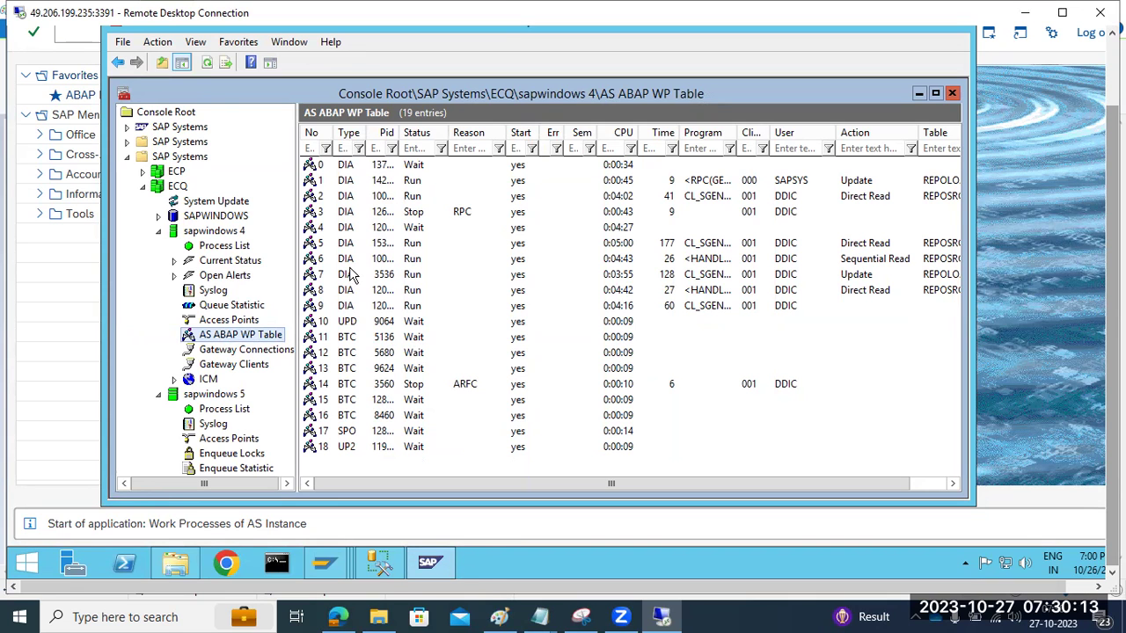
# Step: Hide the management console, pass through SAP Easy Access, and bring up the Initial Consistency Check window
pyautogui.click(428, 563)
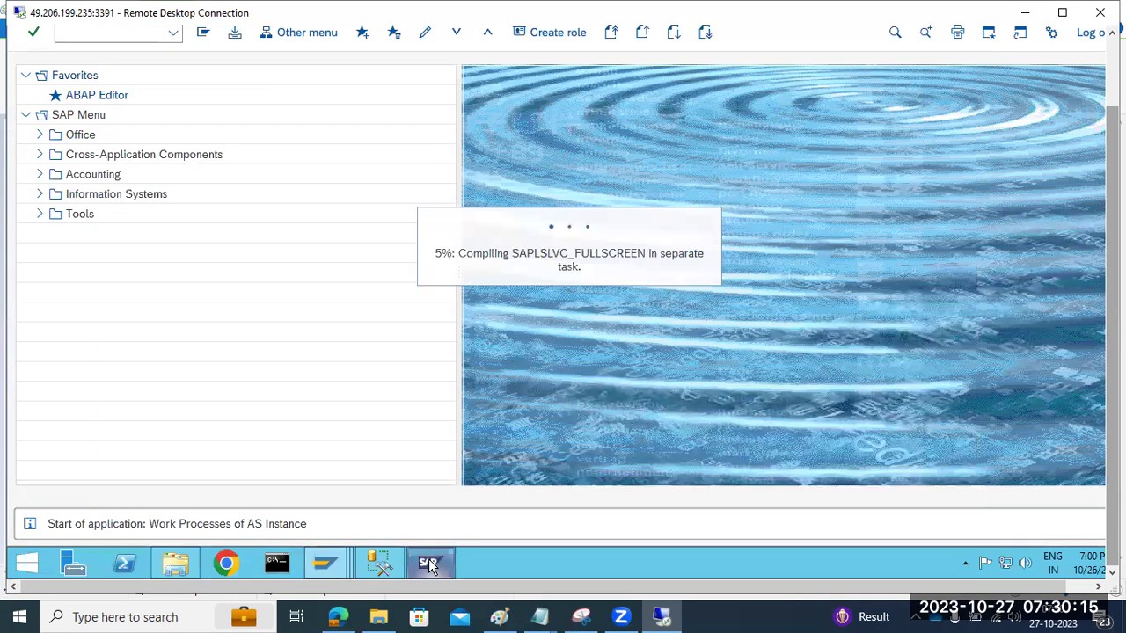
pyautogui.moveTo(325, 565)
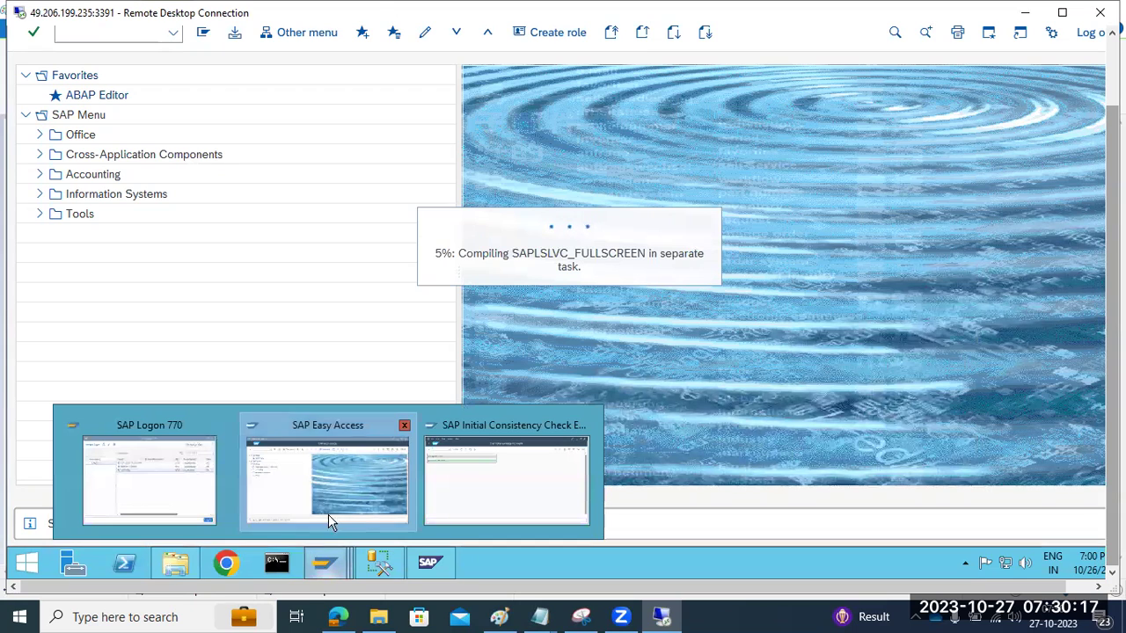
pyautogui.click(330, 513)
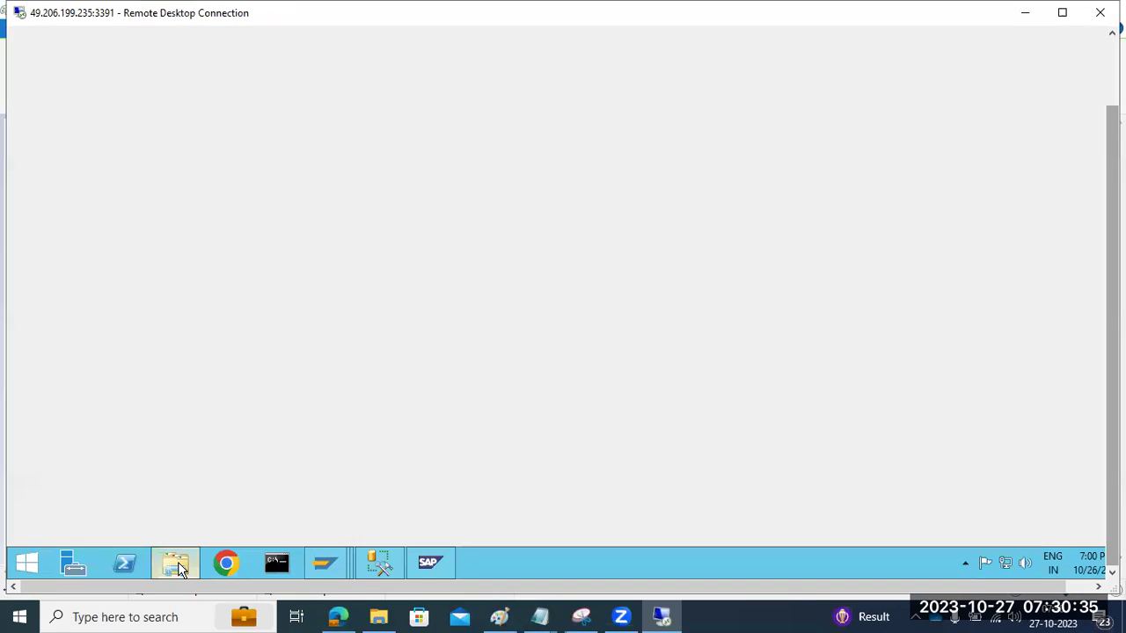
pyautogui.click(179, 567)
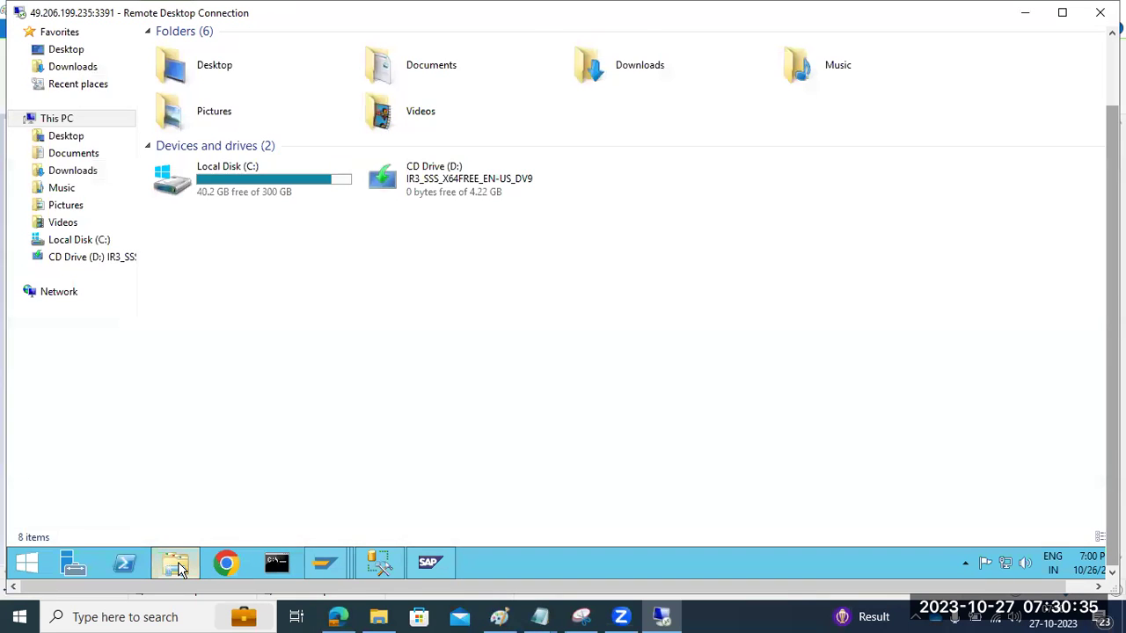
pyautogui.click(179, 567)
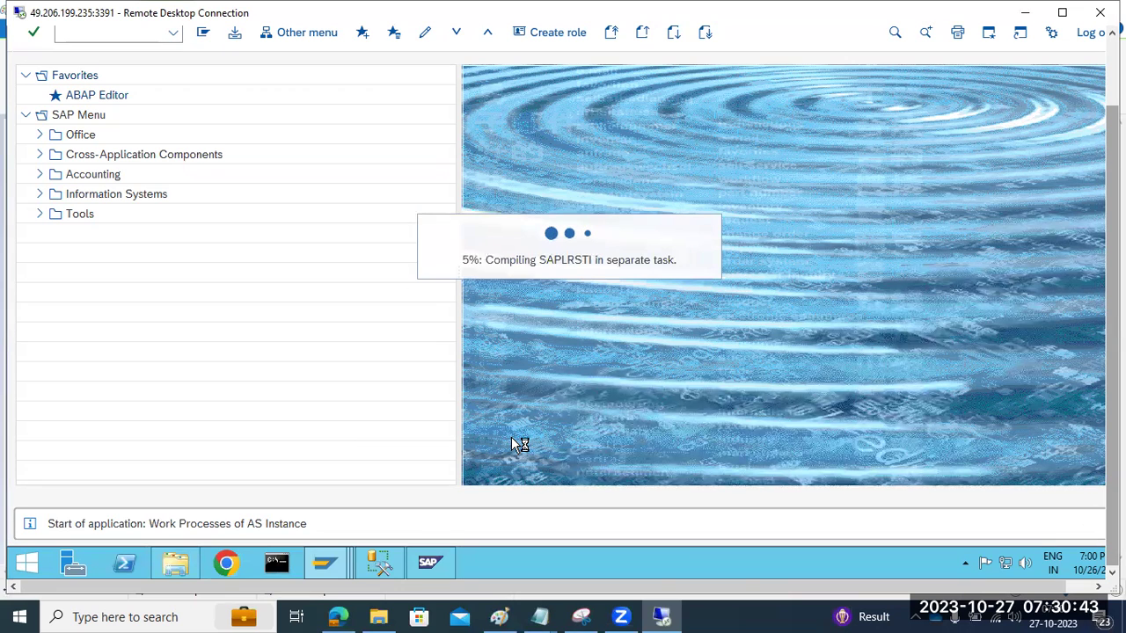
pyautogui.moveTo(325, 561)
pyautogui.click(526, 486)
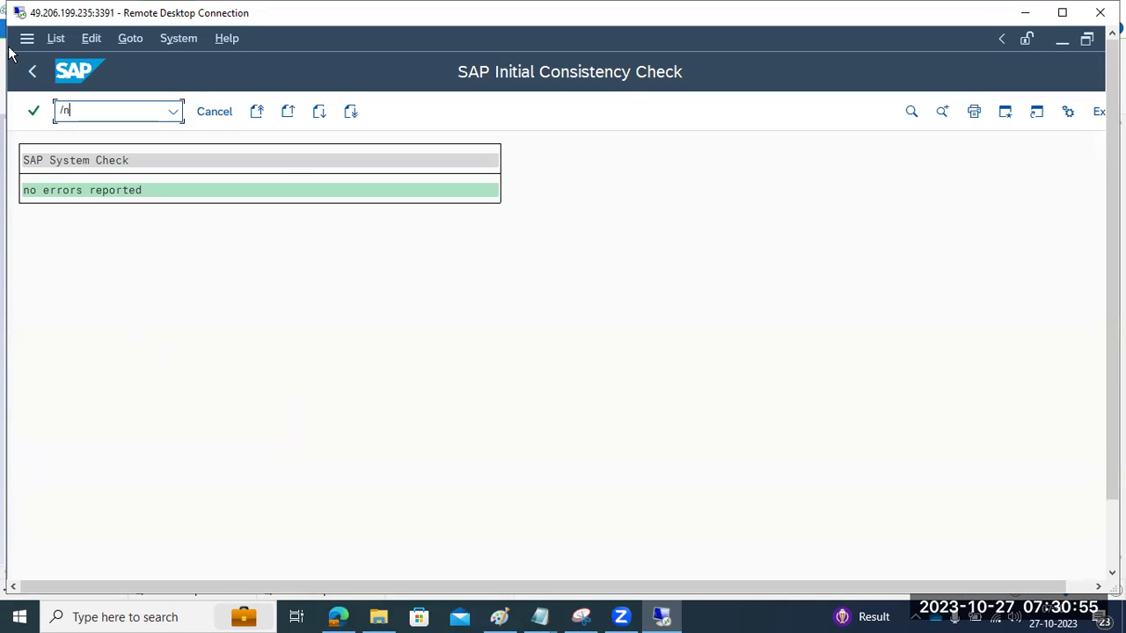
# Step: Return to SAP Easy Access, try transaction SM28, then run SM50 for instance sapwindows1_ECP_20
pyautogui.click(31, 70)
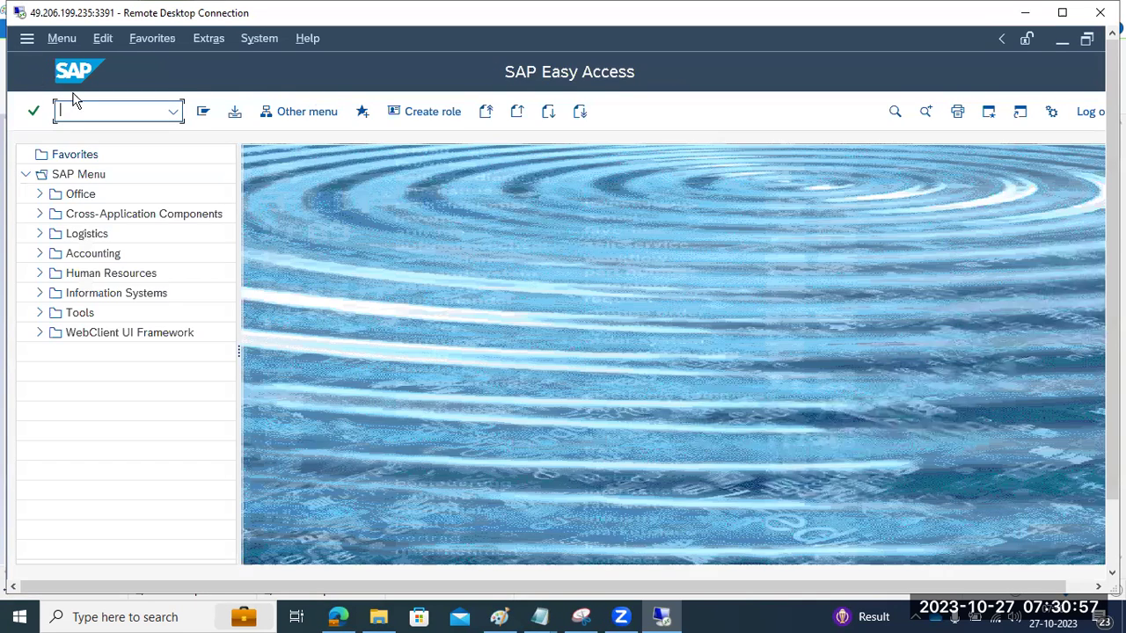
pyautogui.write('sm50')
pyautogui.press('BackSpace')
pyautogui.press('BackSpace')
pyautogui.write('m28')
pyautogui.press('Return')
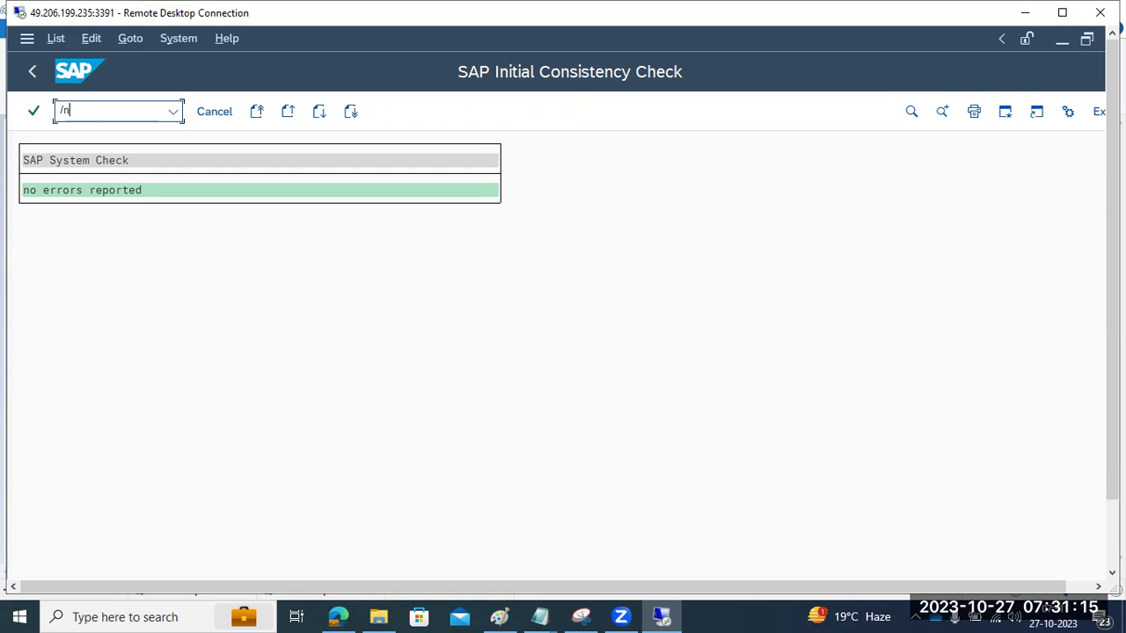
pyautogui.write('50')
pyautogui.press('Return')
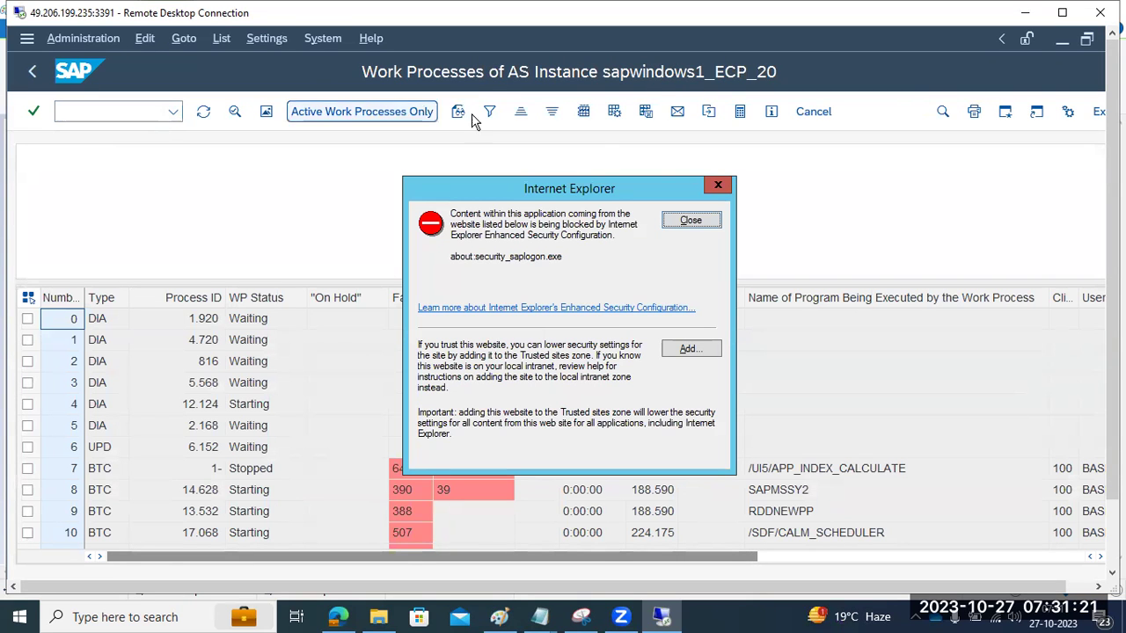
# Step: Dismiss the Internet Explorer warning and inspect statuses of work processes 3, 5, 6 and 7 (648 failures)
pyautogui.click(693, 221)
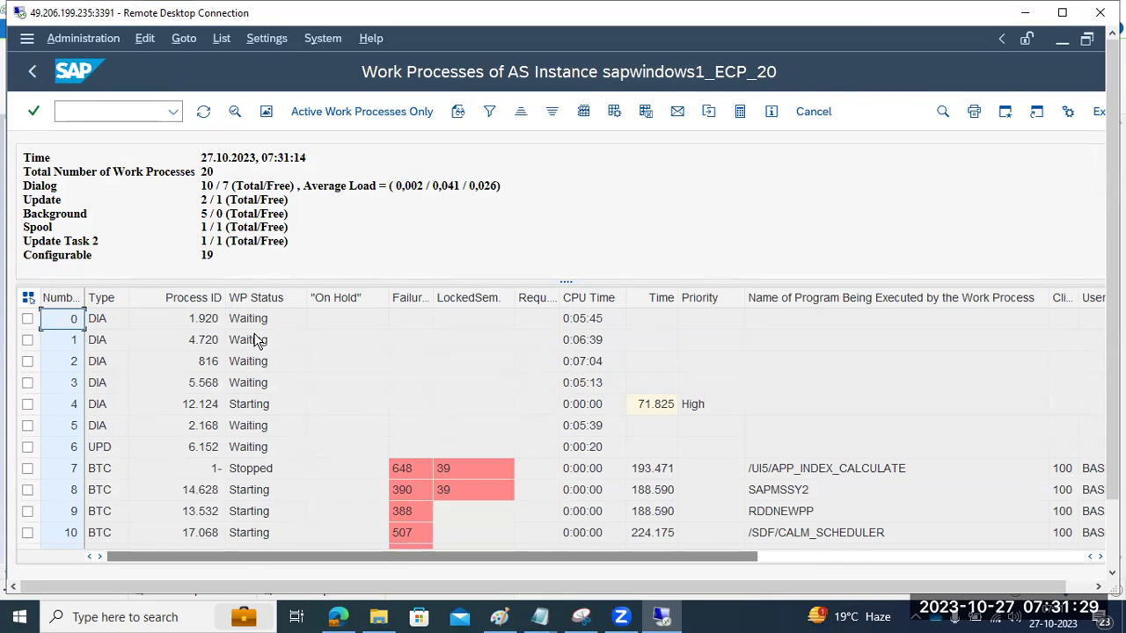
pyautogui.scroll(-3, 236, 339)
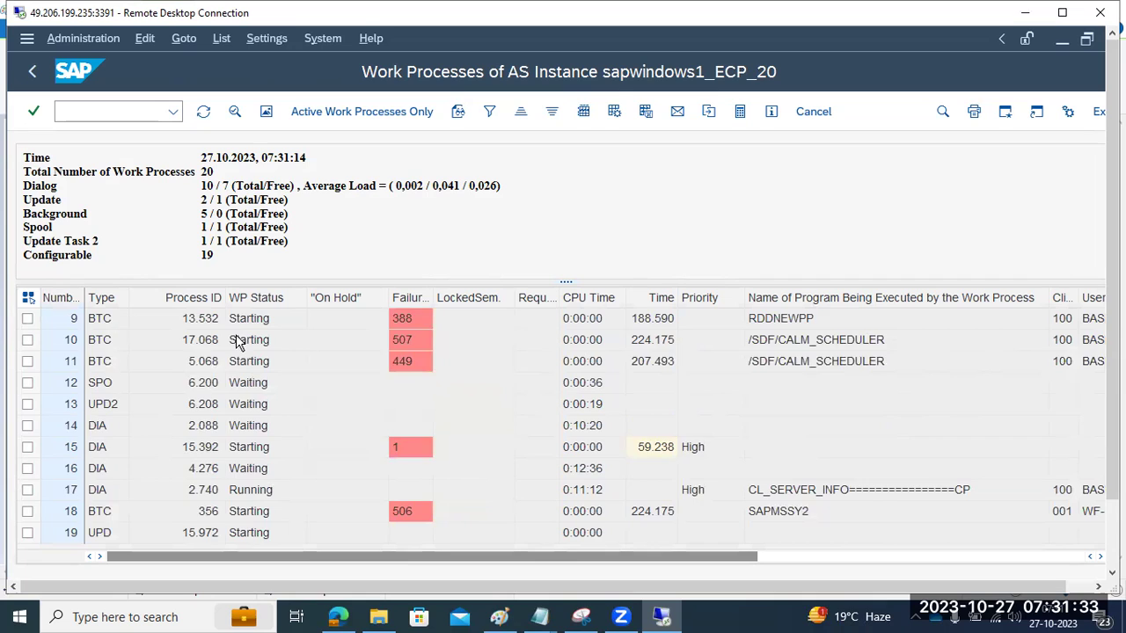
pyautogui.scroll(3, 233, 382)
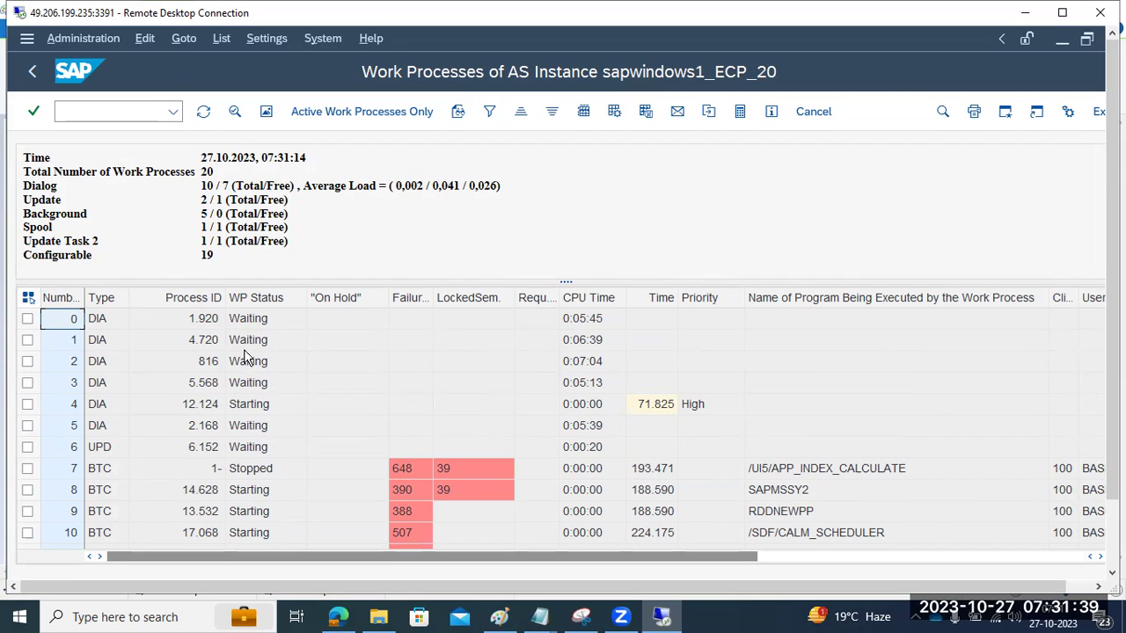
pyautogui.click(252, 387)
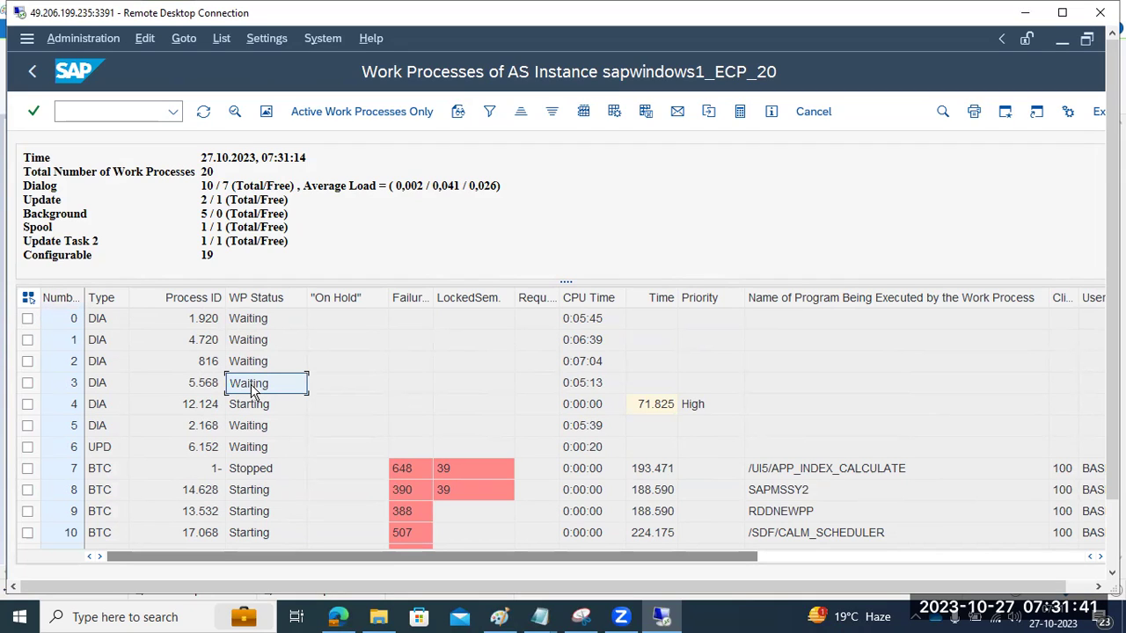
pyautogui.click(259, 427)
pyautogui.click(260, 450)
pyautogui.scroll(-1, 260, 449)
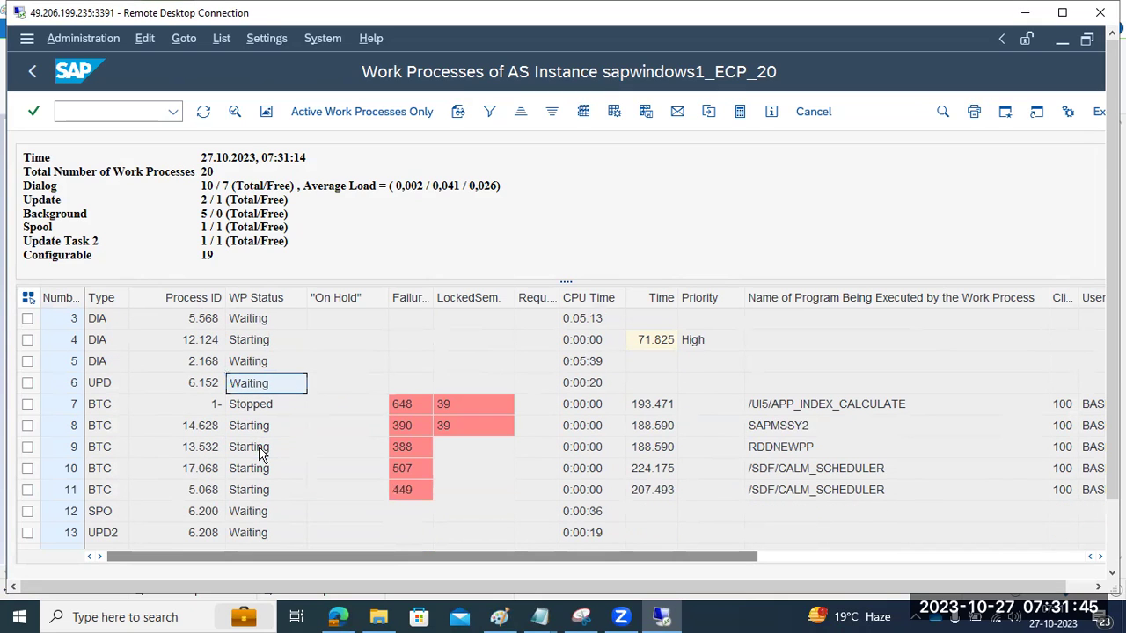
pyautogui.click(261, 412)
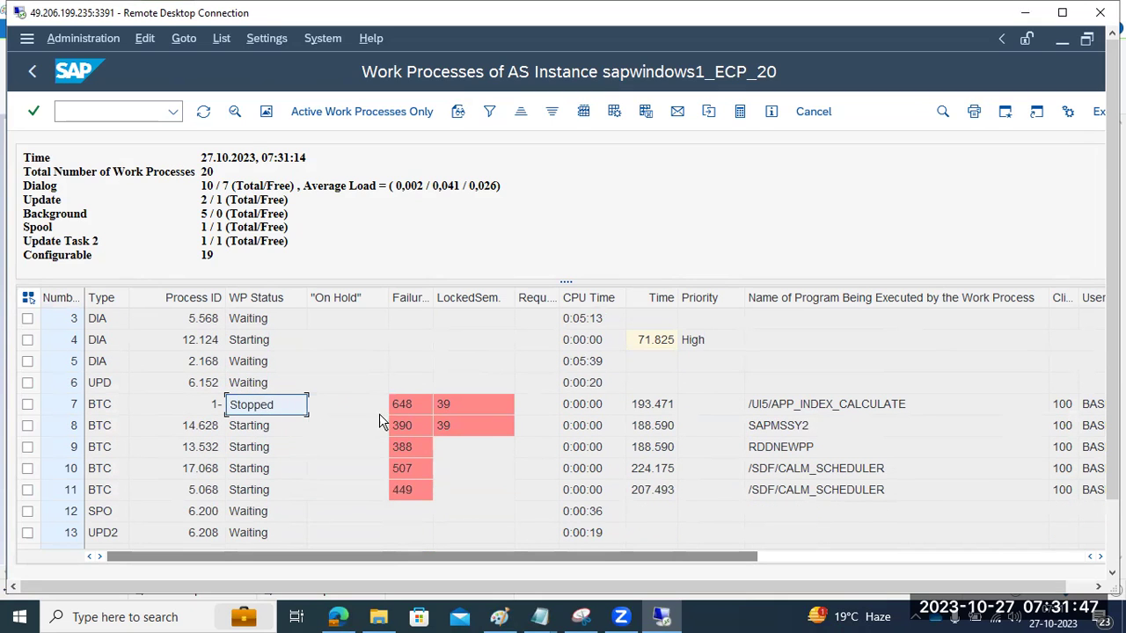
pyautogui.click(406, 407)
# Step: Inspect the programs of work processes 10, 11, 17 and 18, then refresh the list
pyautogui.scroll(-2, 477, 414)
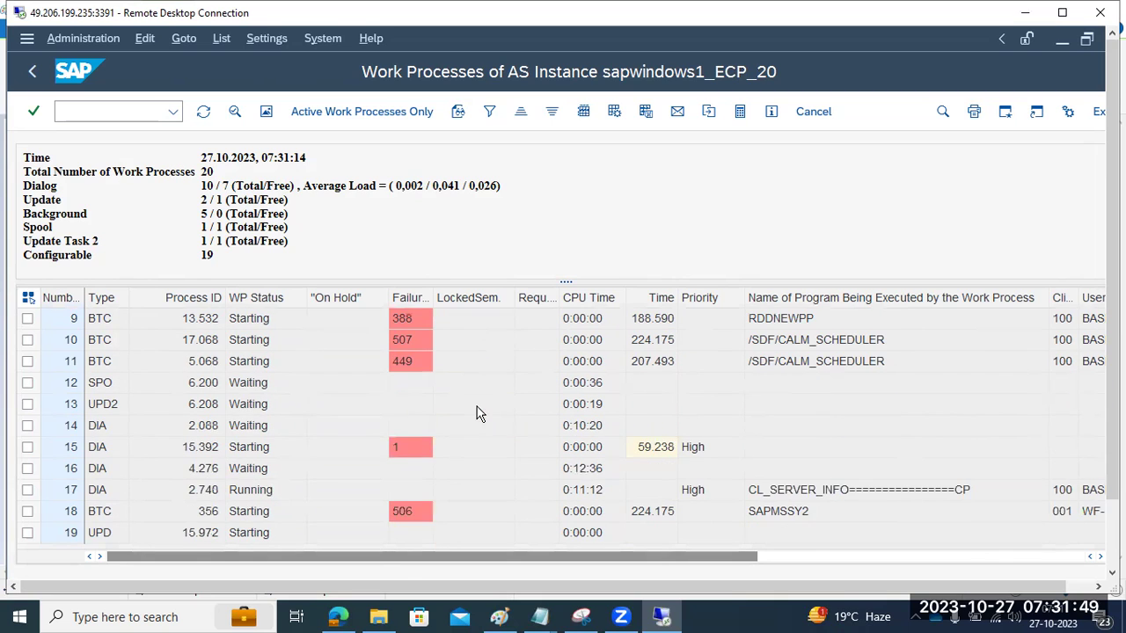
pyautogui.click(807, 557)
pyautogui.moveTo(807, 563); pyautogui.dragTo(458, 557)
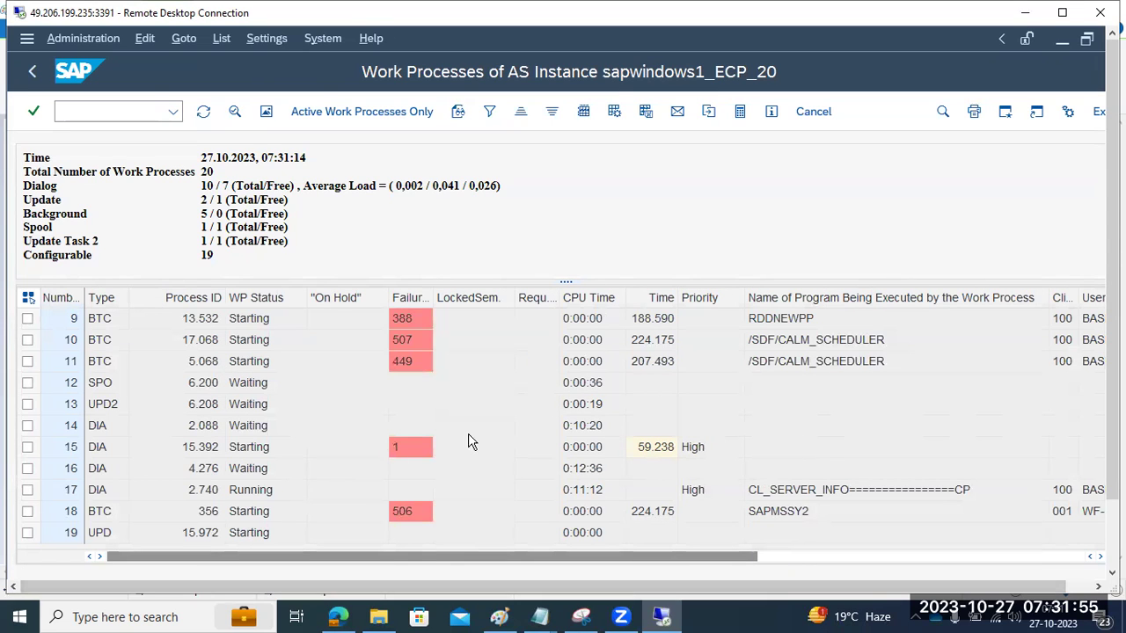
pyautogui.click(833, 346)
pyautogui.click(829, 367)
pyautogui.click(811, 497)
pyautogui.click(796, 511)
pyautogui.scroll(3, 323, 378)
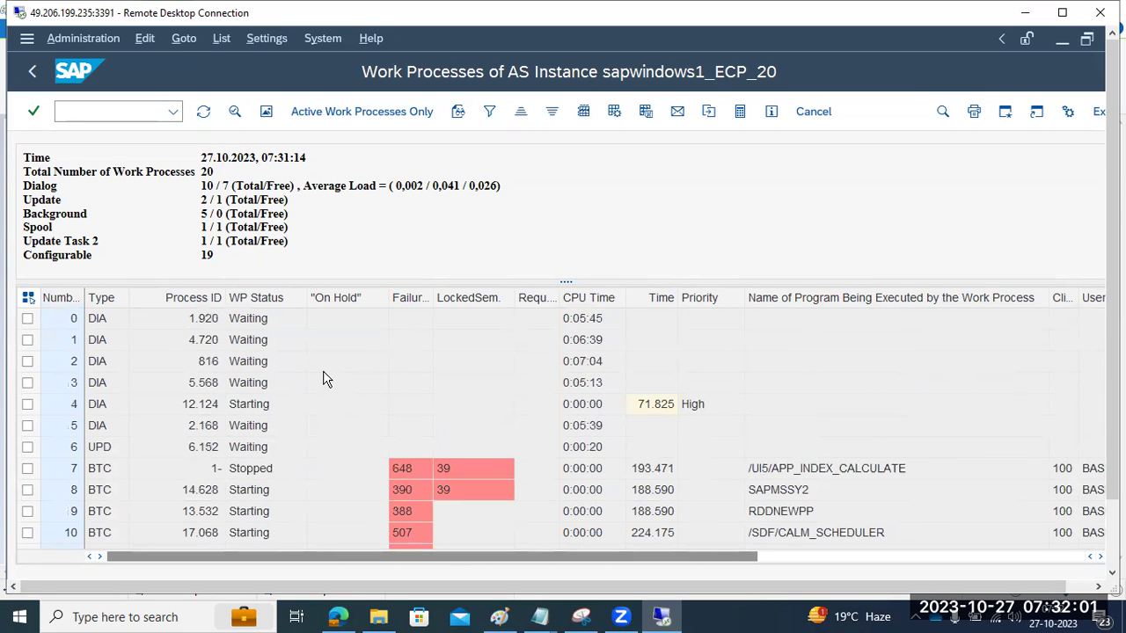
pyautogui.click(203, 112)
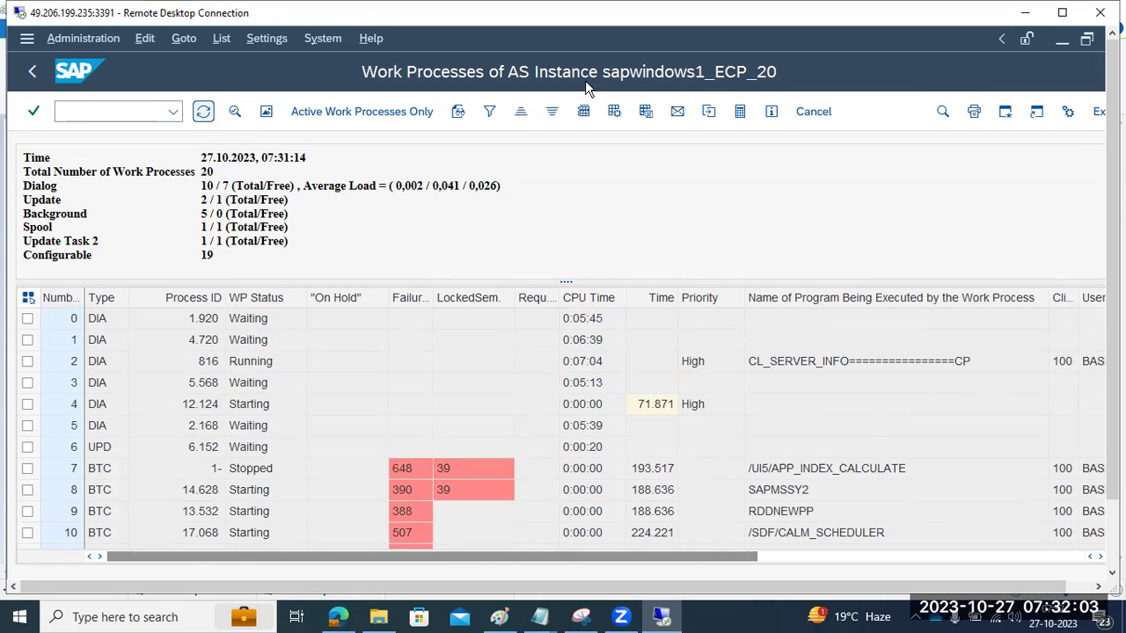
# Step: Switch to the ECQ_04 window, dismiss the warning, and point out the Dialog and Background (6 / 5) counts
pyautogui.click(1063, 40)
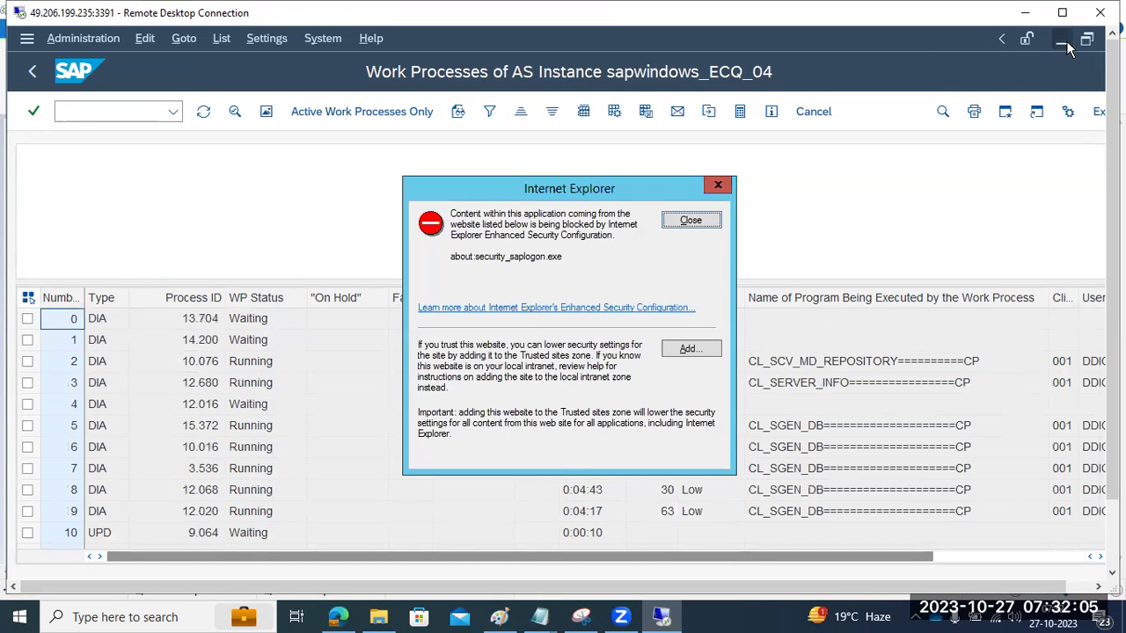
pyautogui.click(690, 221)
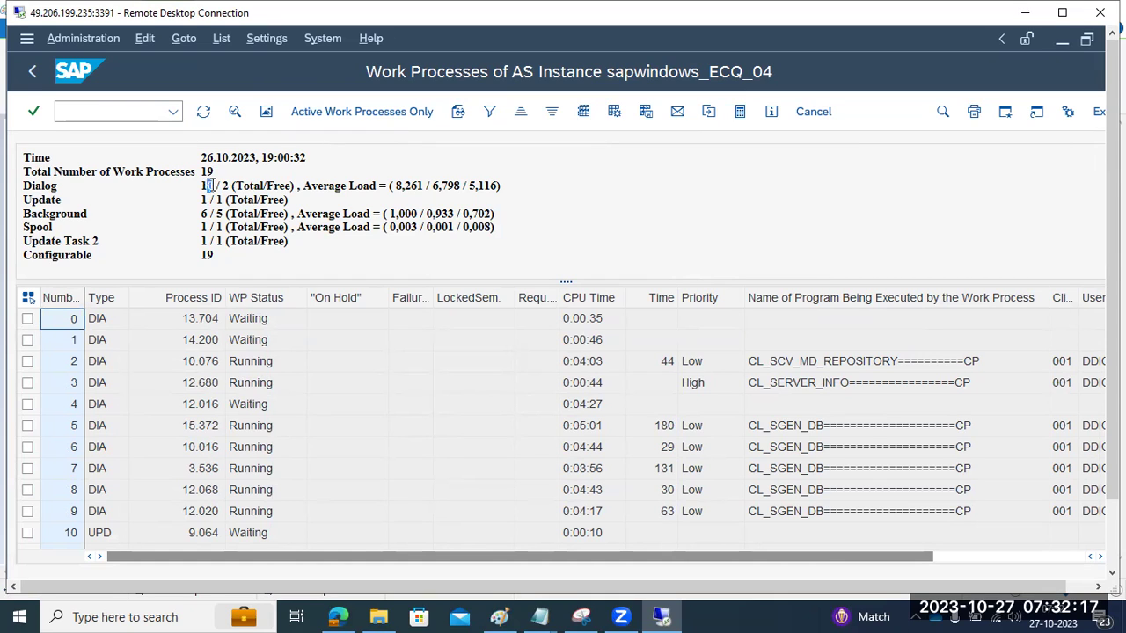
pyautogui.click(257, 185)
pyautogui.click(278, 185)
pyautogui.click(225, 186)
pyautogui.click(203, 213)
pyautogui.moveTo(206, 214); pyautogui.dragTo(219, 214)
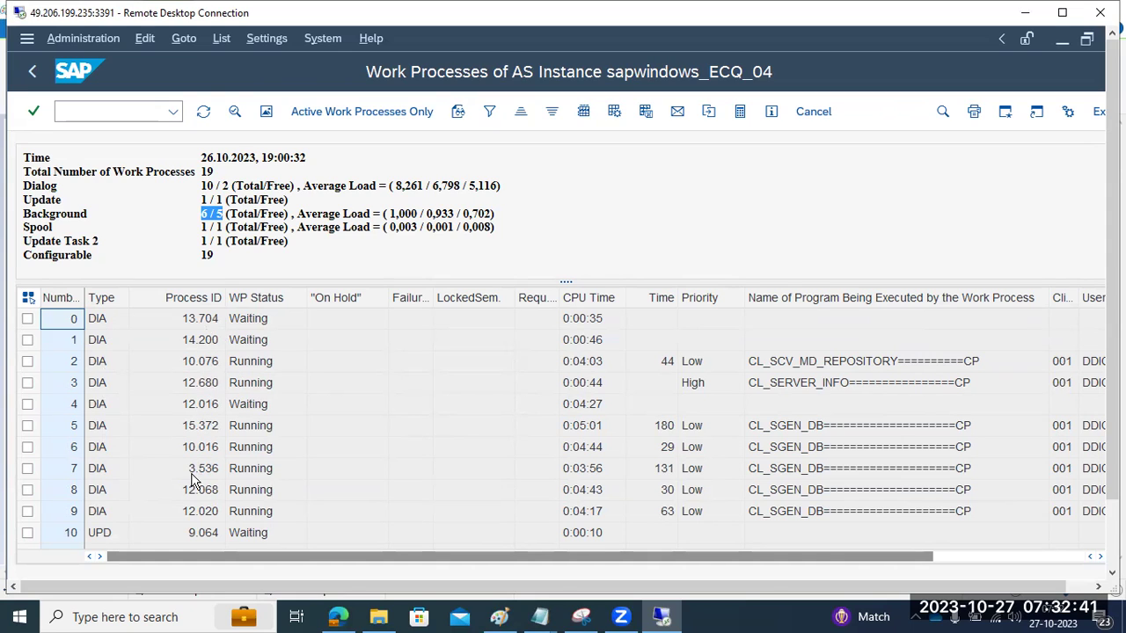
# Step: Inspect the WP Status column, work process 14's On Hold status, and programs of processes 5 and 9
pyautogui.click(268, 299)
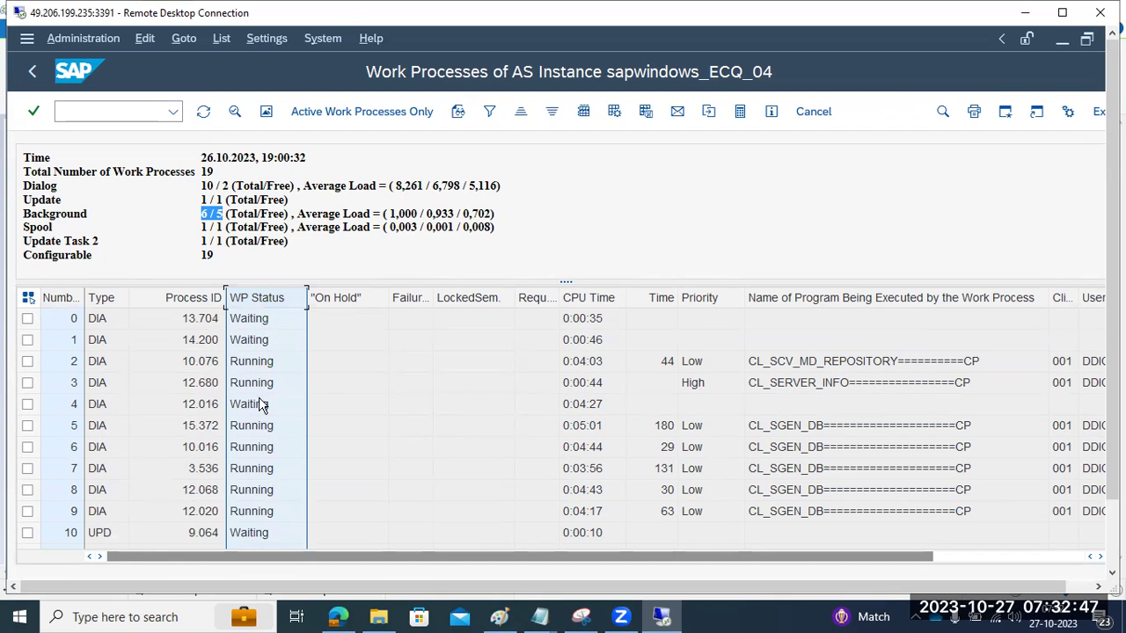
pyautogui.scroll(-3, 261, 440)
pyautogui.click(258, 451)
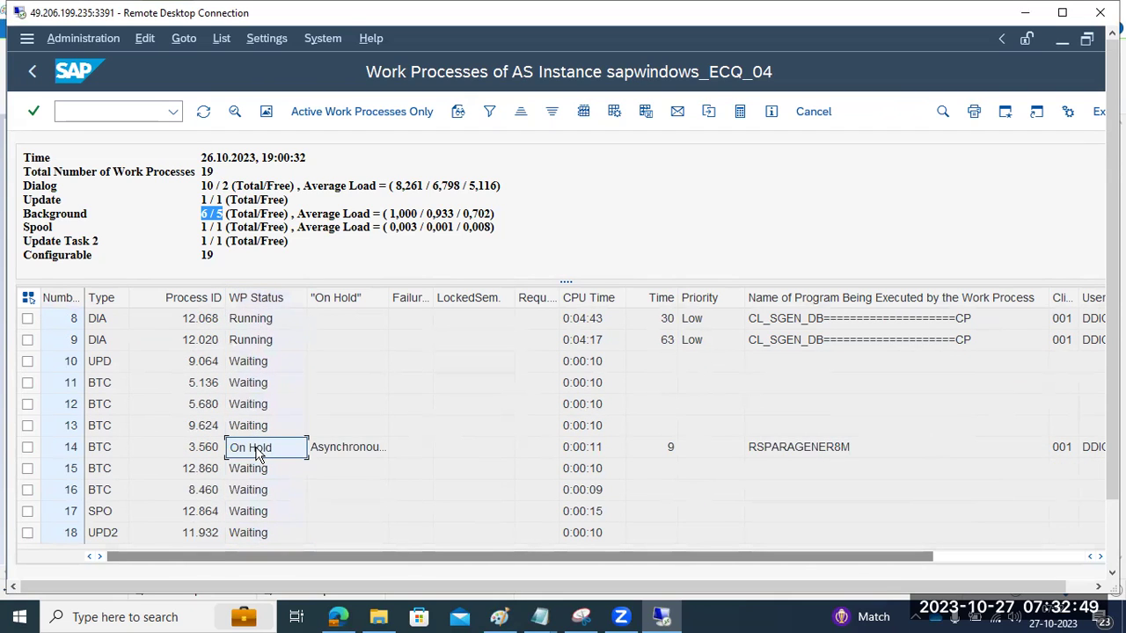
pyautogui.scroll(3, 257, 439)
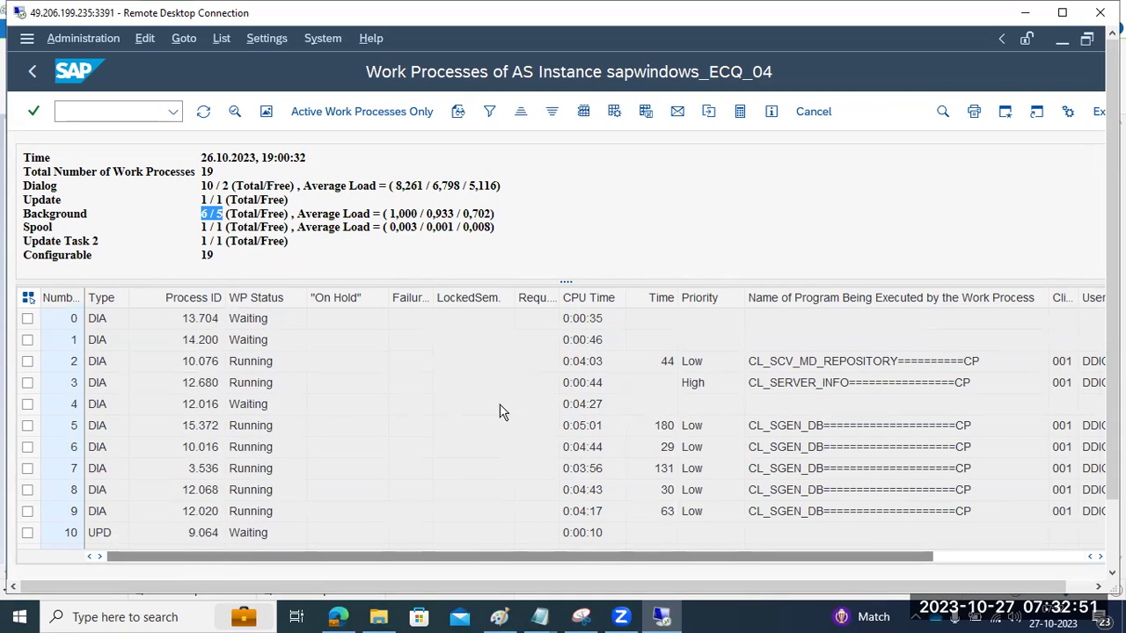
pyautogui.scroll(-2, 770, 431)
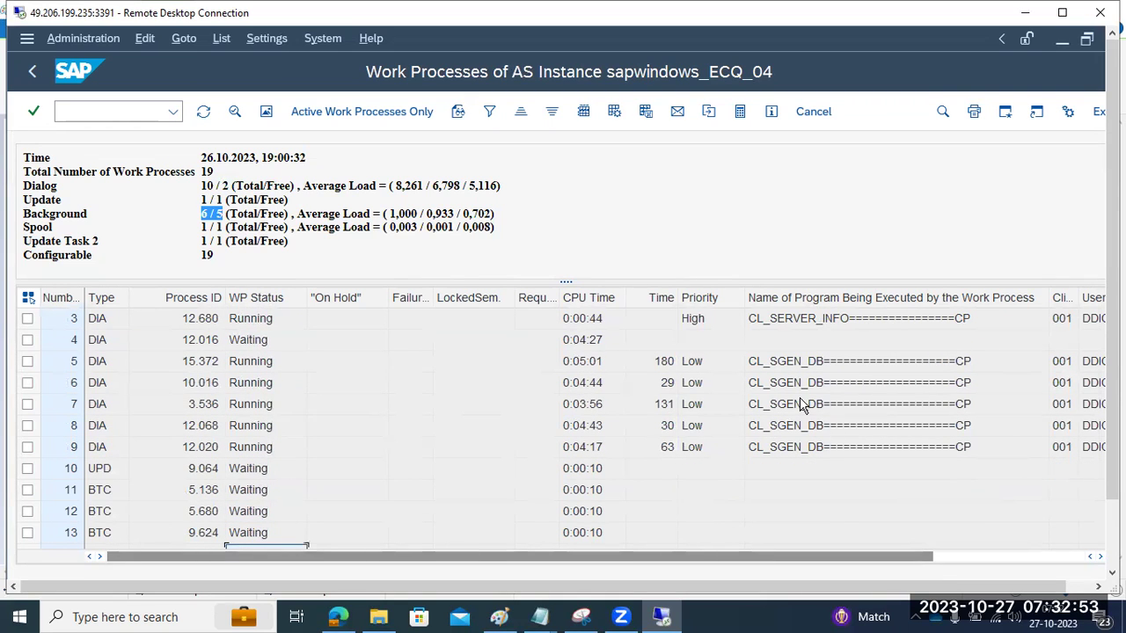
pyautogui.click(796, 370)
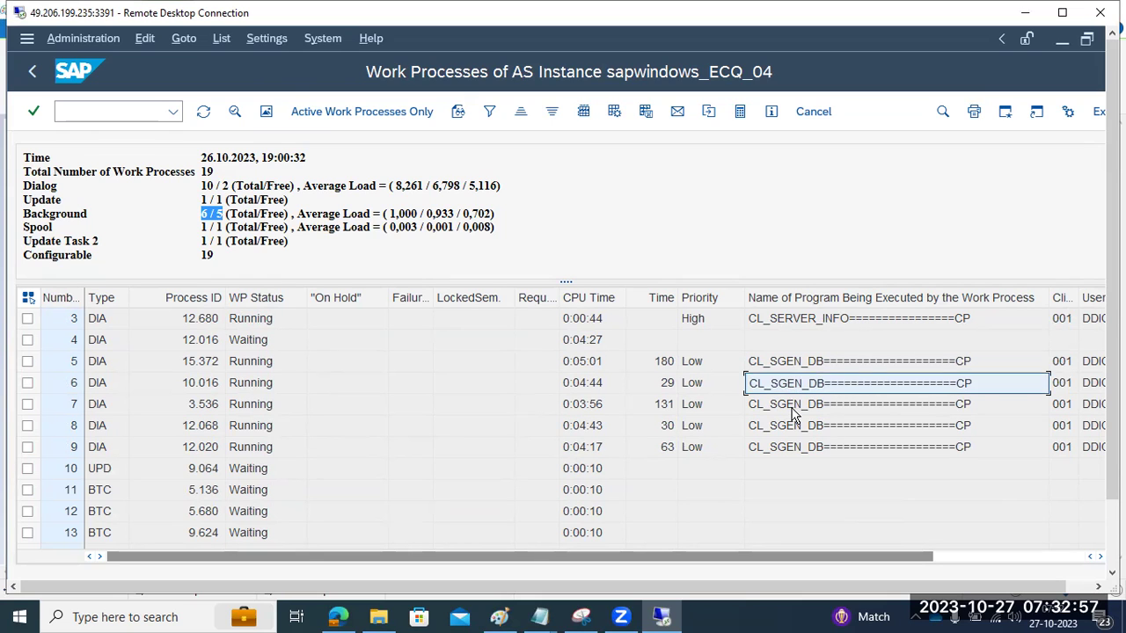
pyautogui.click(805, 450)
pyautogui.scroll(1, 791, 451)
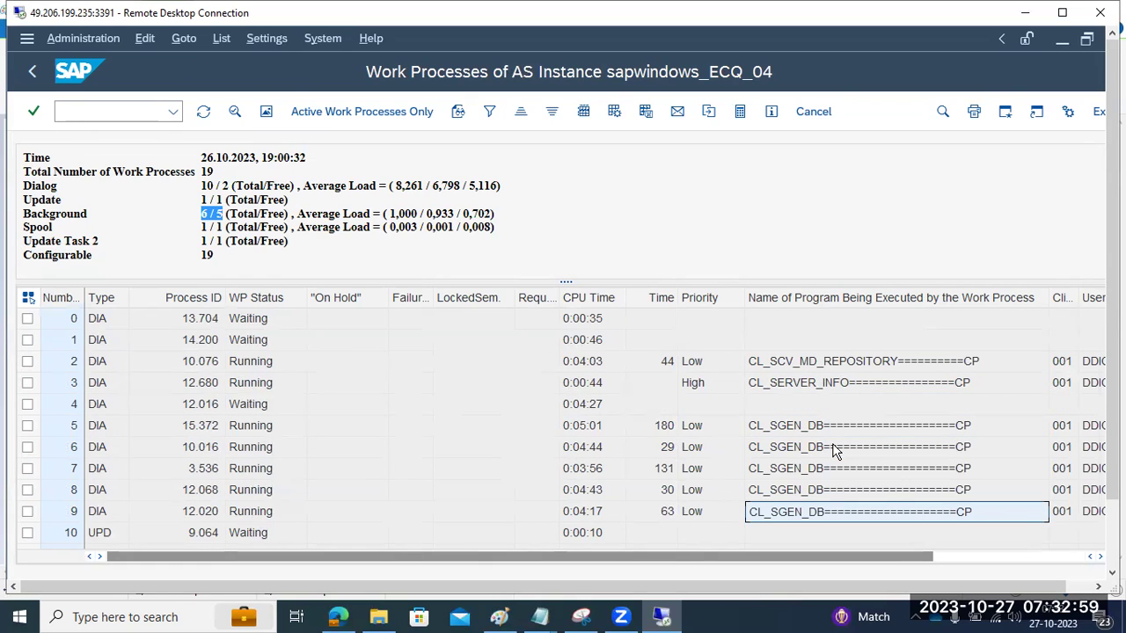
# Step: Inspect the client 001 and user of work processes 2 and 3
pyautogui.click(1061, 360)
pyautogui.click(1063, 385)
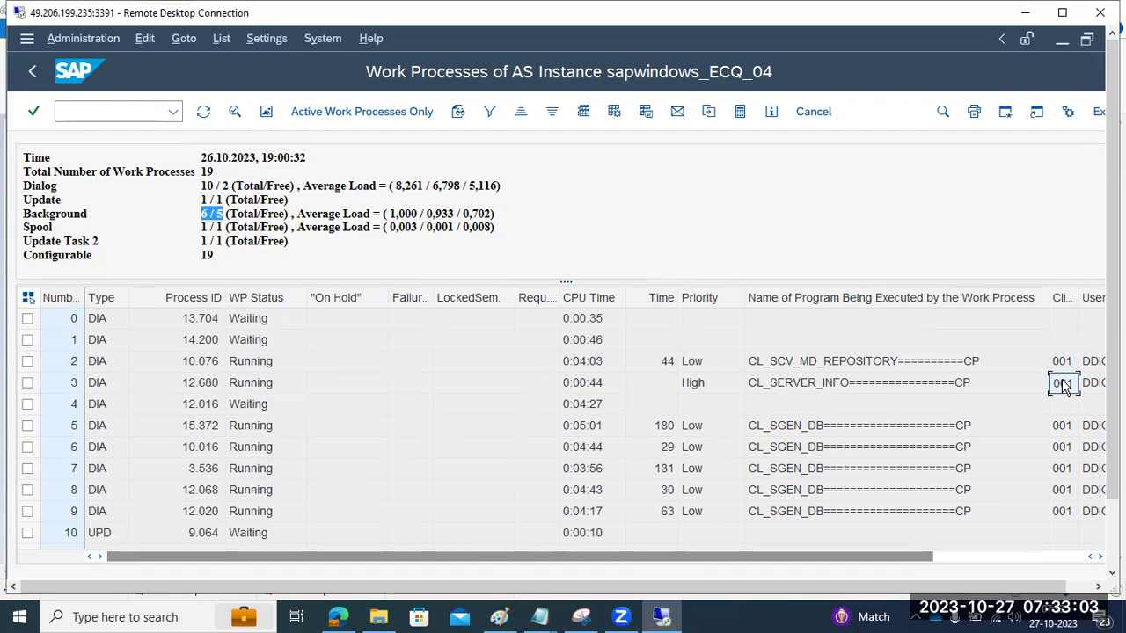
pyautogui.scroll(-2, 1062, 412)
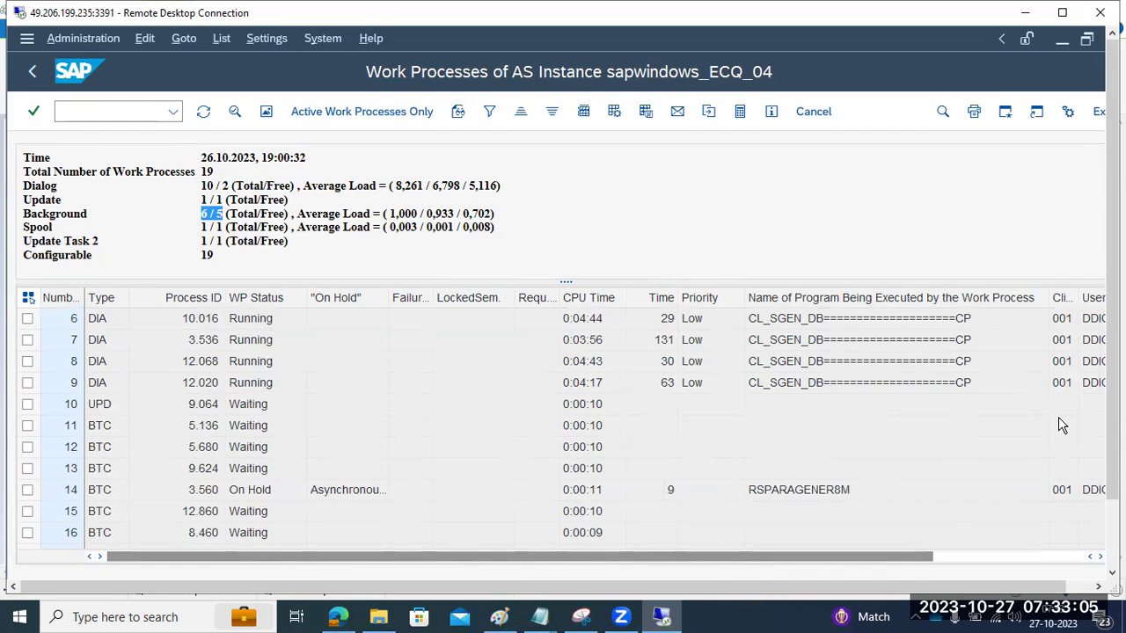
pyautogui.scroll(2, 1058, 417)
pyautogui.click(1093, 385)
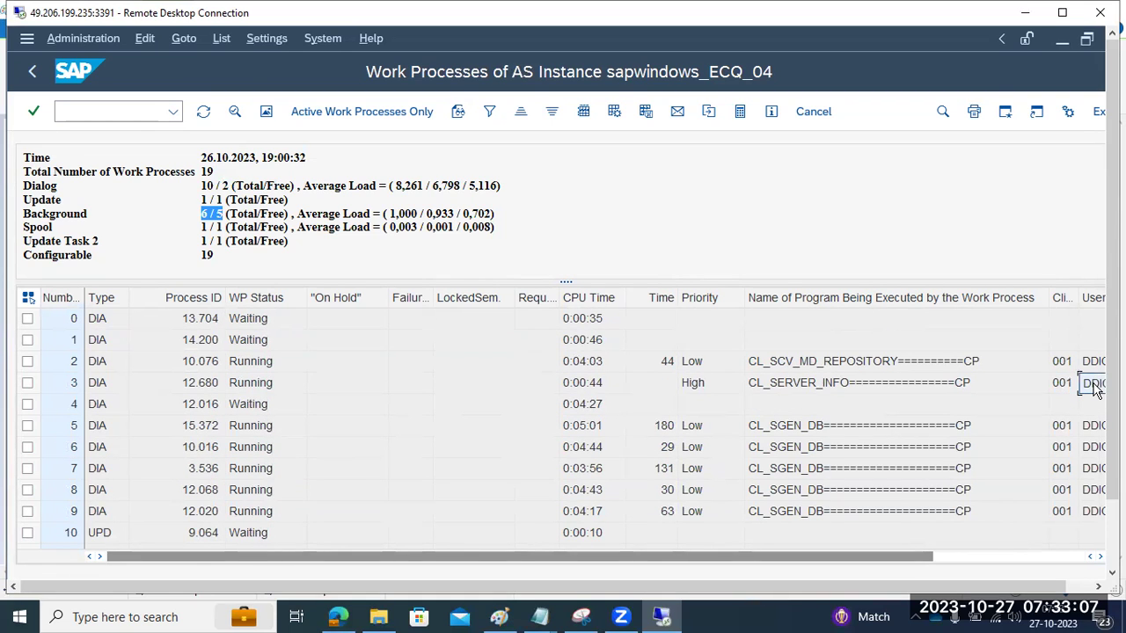
pyautogui.click(1031, 565)
pyautogui.moveTo(1024, 566); pyautogui.dragTo(392, 343)
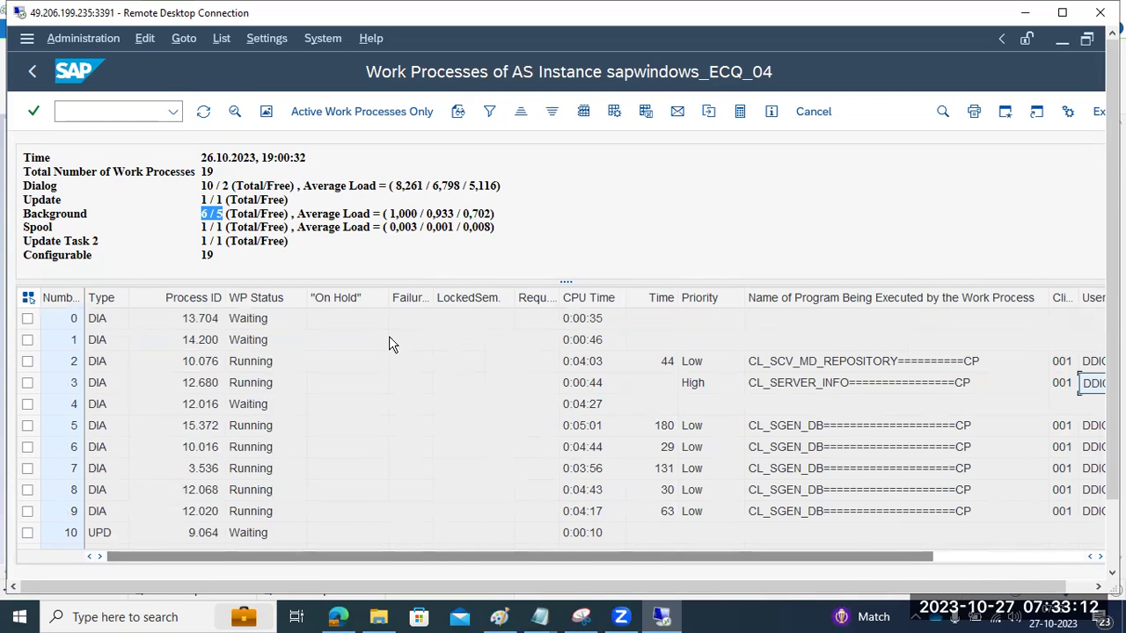
# Step: Refresh the ECQ work process list about fourteen times, glance at the Paint notes, and return to SAP
pyautogui.click(204, 113)
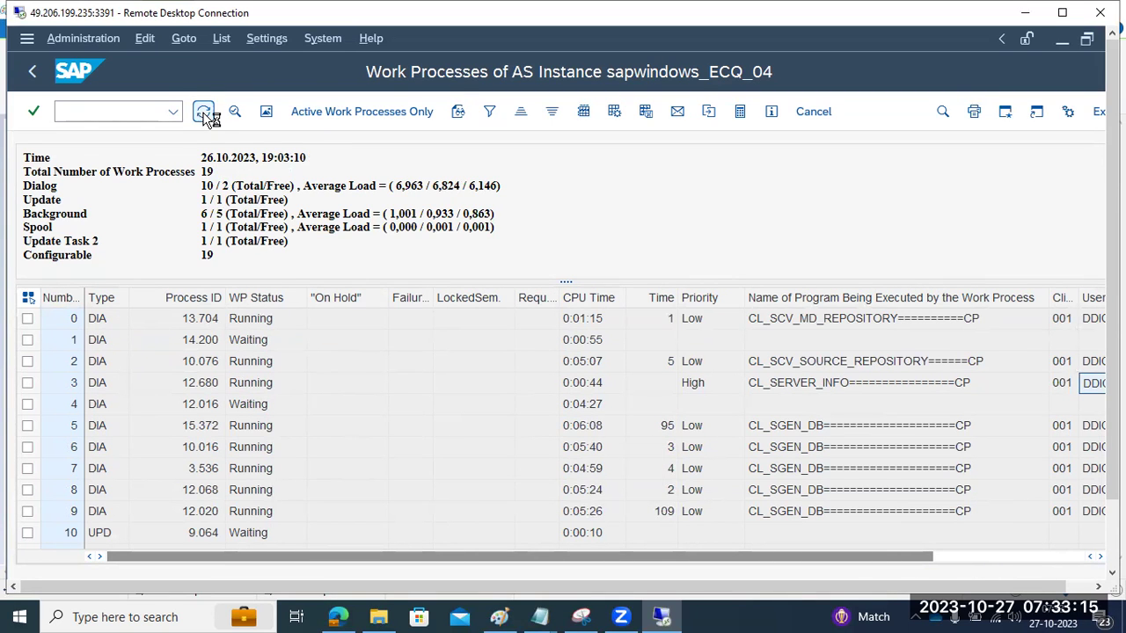
pyautogui.click(205, 114)
pyautogui.click(205, 115)
pyautogui.click(204, 114)
pyautogui.click(204, 114)
pyautogui.click(203, 116)
pyautogui.click(203, 116)
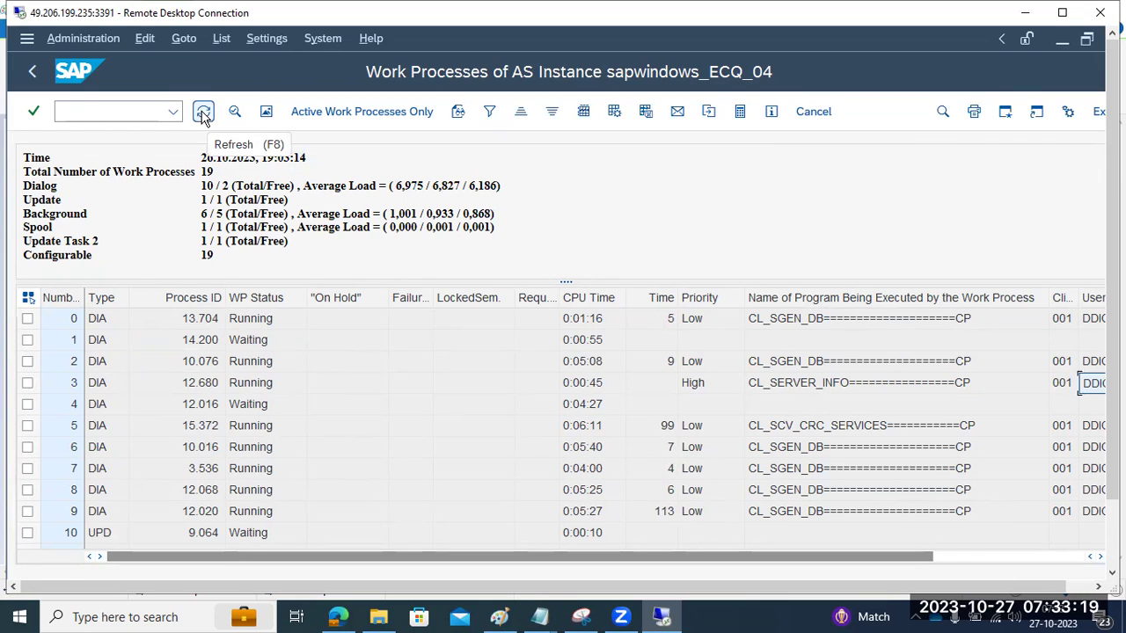
pyautogui.click(204, 116)
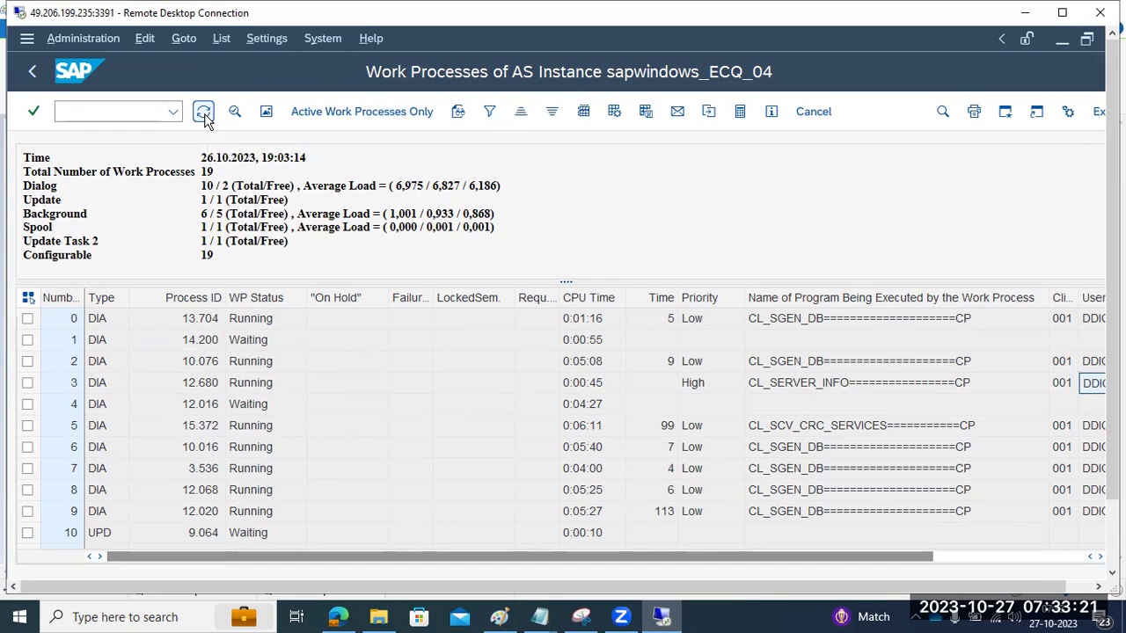
pyautogui.click(203, 117)
pyautogui.click(203, 117)
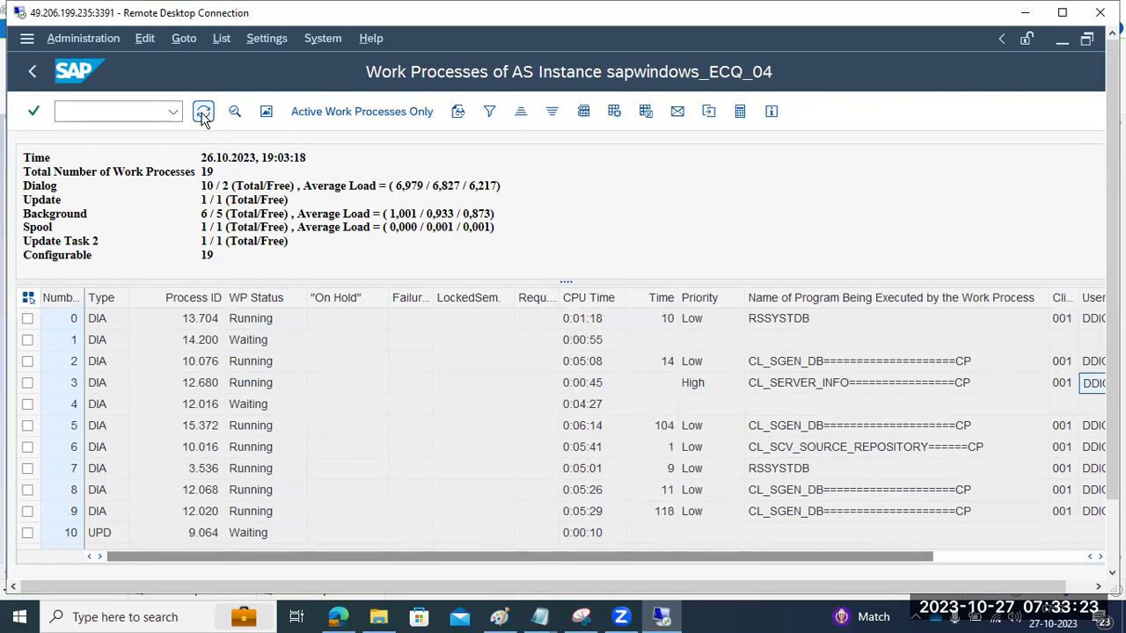
pyautogui.click(203, 117)
pyautogui.click(203, 117)
pyautogui.click(203, 117)
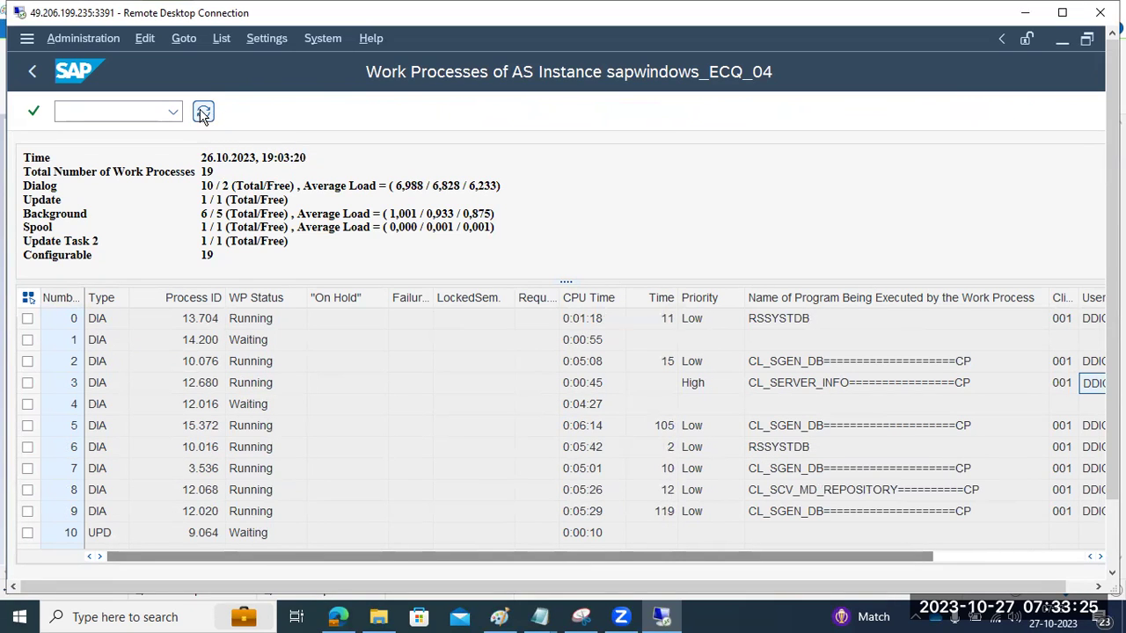
pyautogui.click(203, 114)
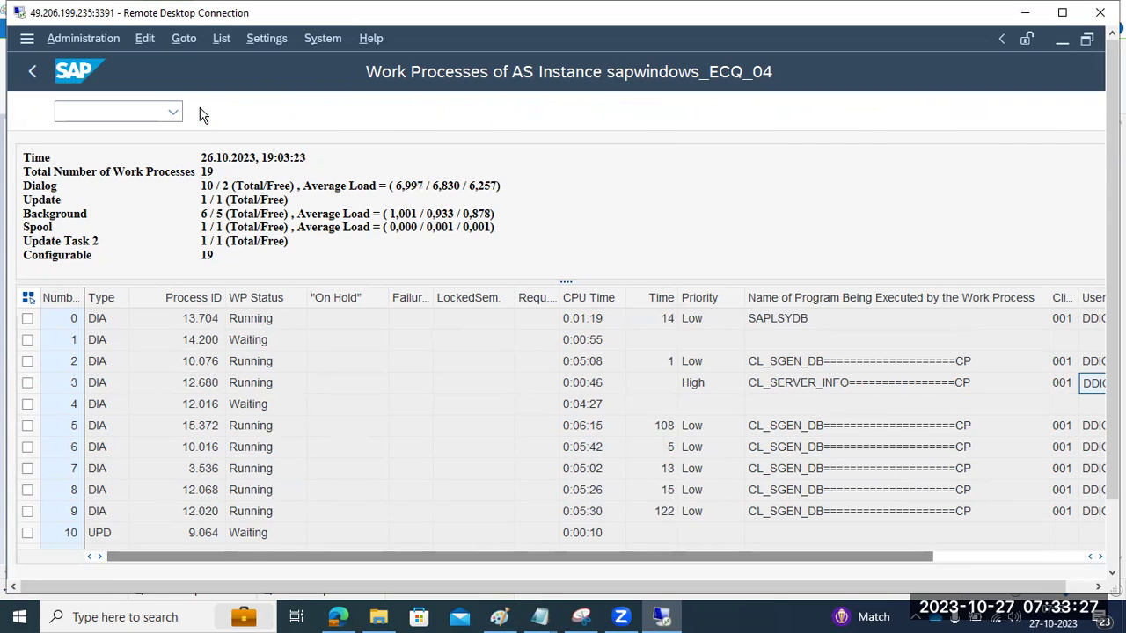
pyautogui.click(499, 616)
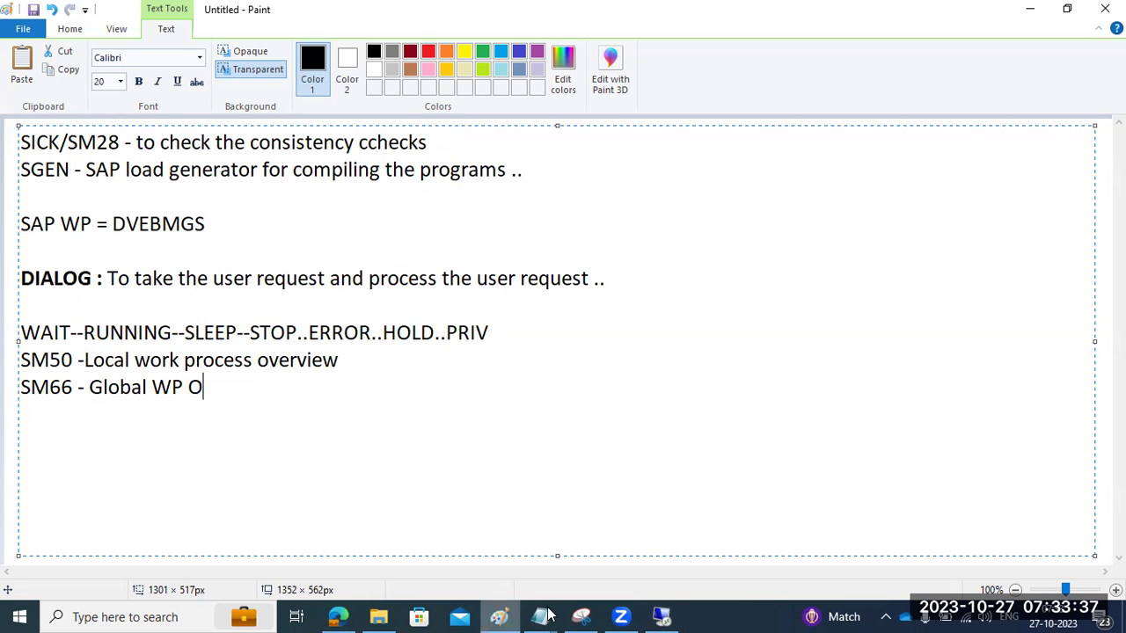
pyautogui.click(662, 616)
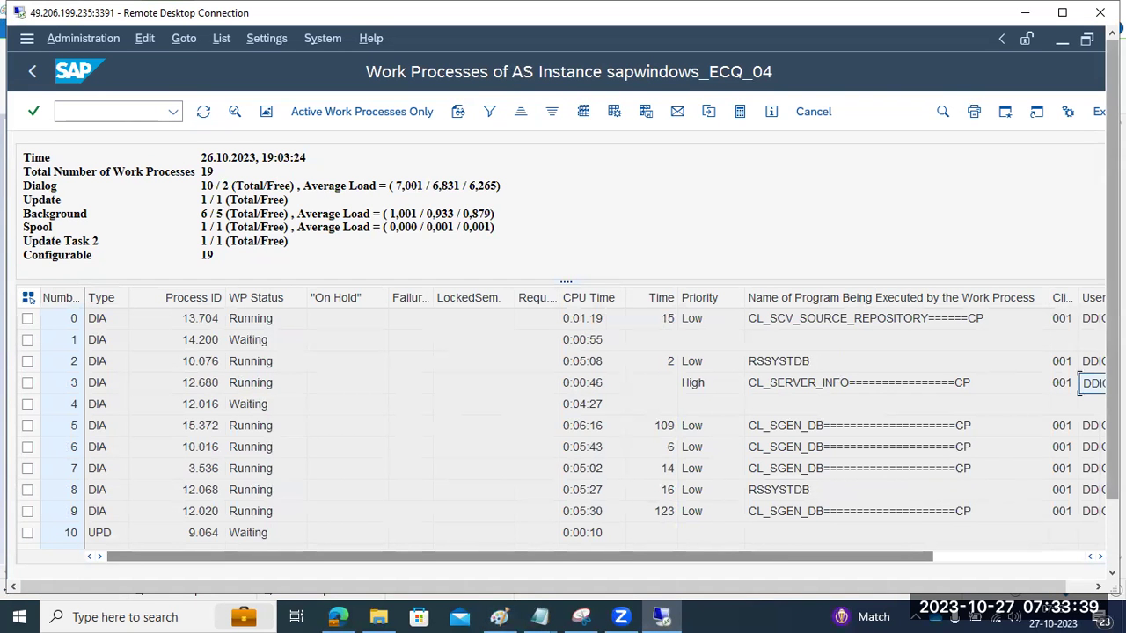
pyautogui.click(1111, 528)
pyautogui.moveTo(312, 569)
pyautogui.click(138, 470)
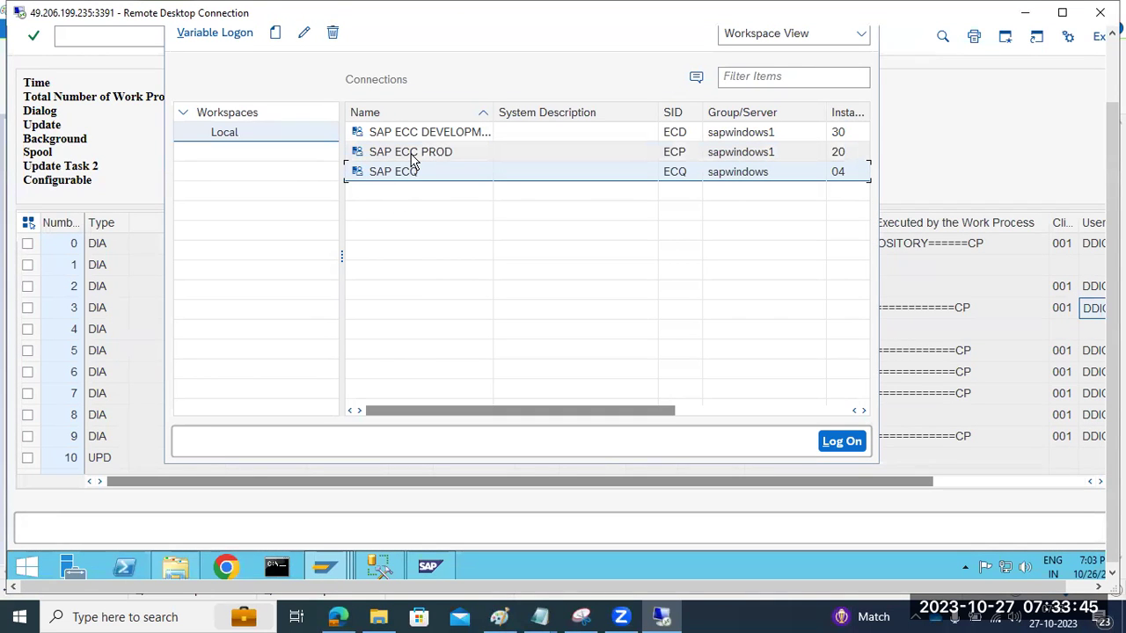
pyautogui.click(967, 167)
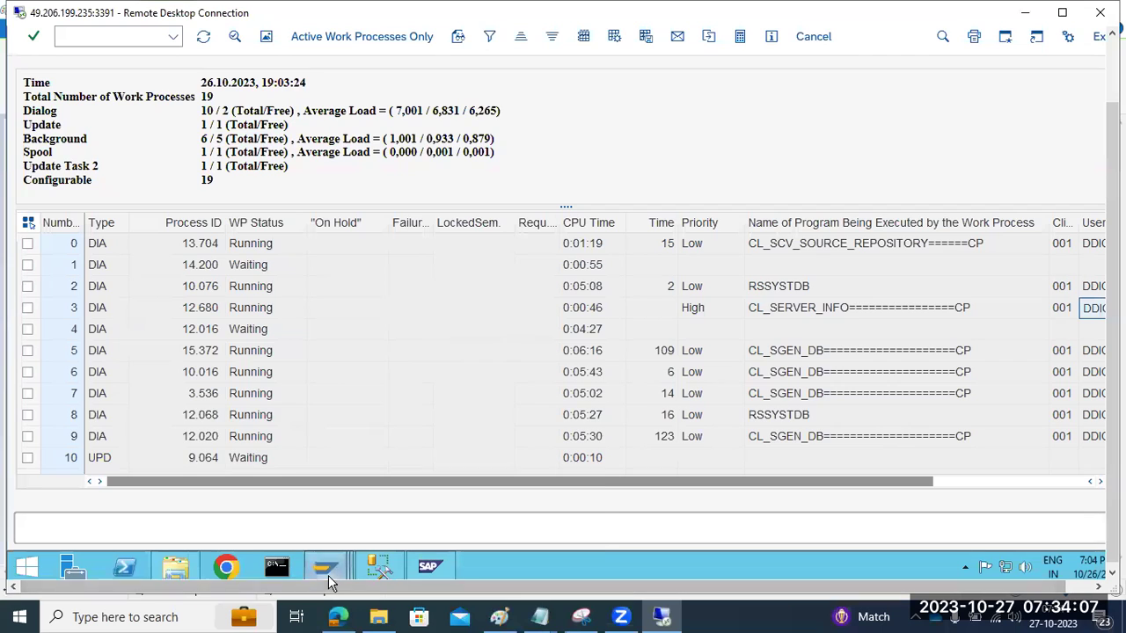
pyautogui.moveTo(328, 575)
pyautogui.click(140, 471)
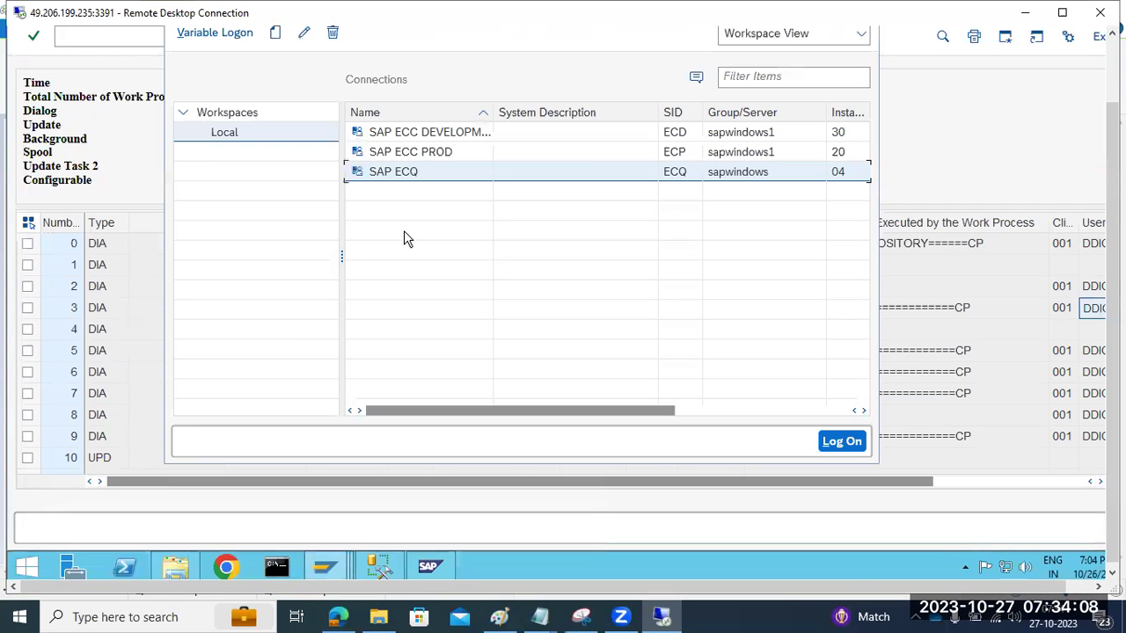
pyautogui.doubleClick(394, 171)
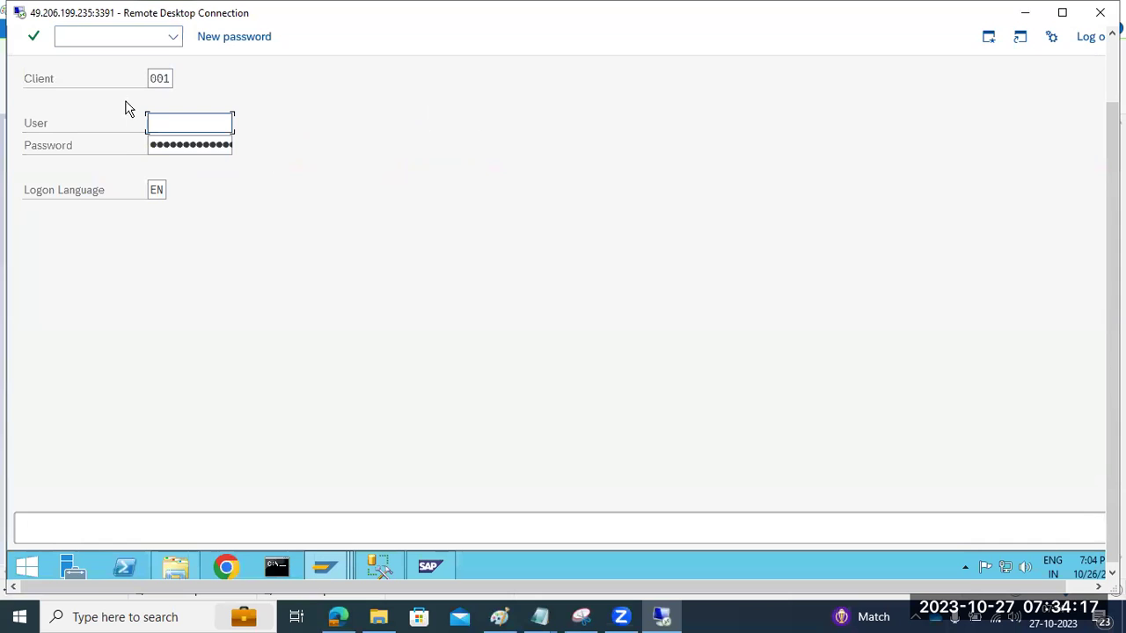
pyautogui.click(1087, 44)
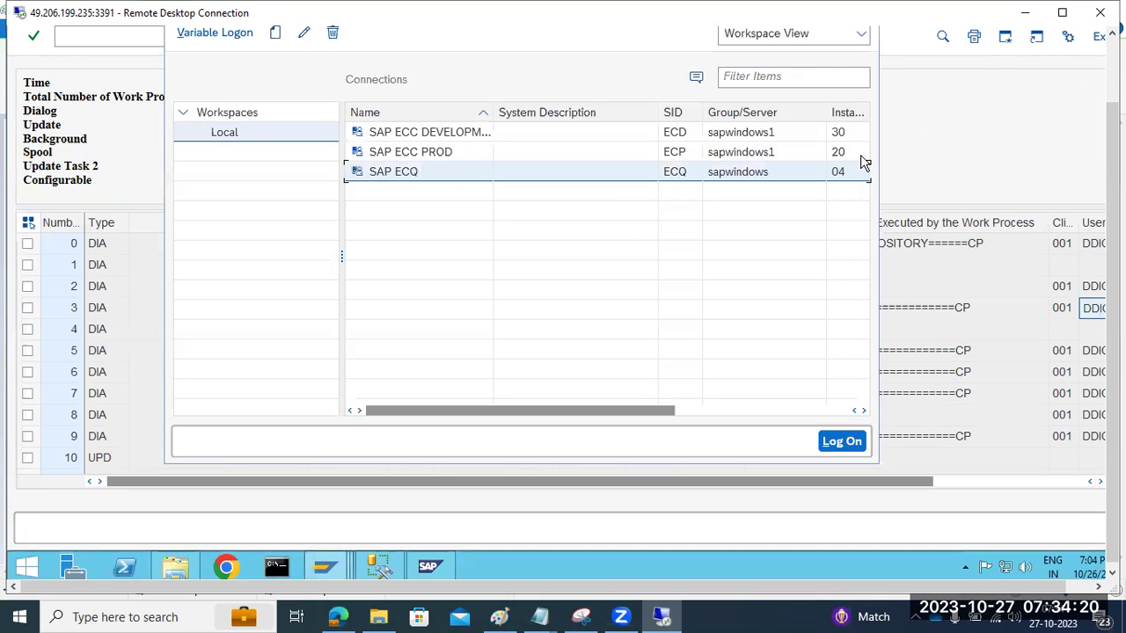
pyautogui.doubleClick(394, 172)
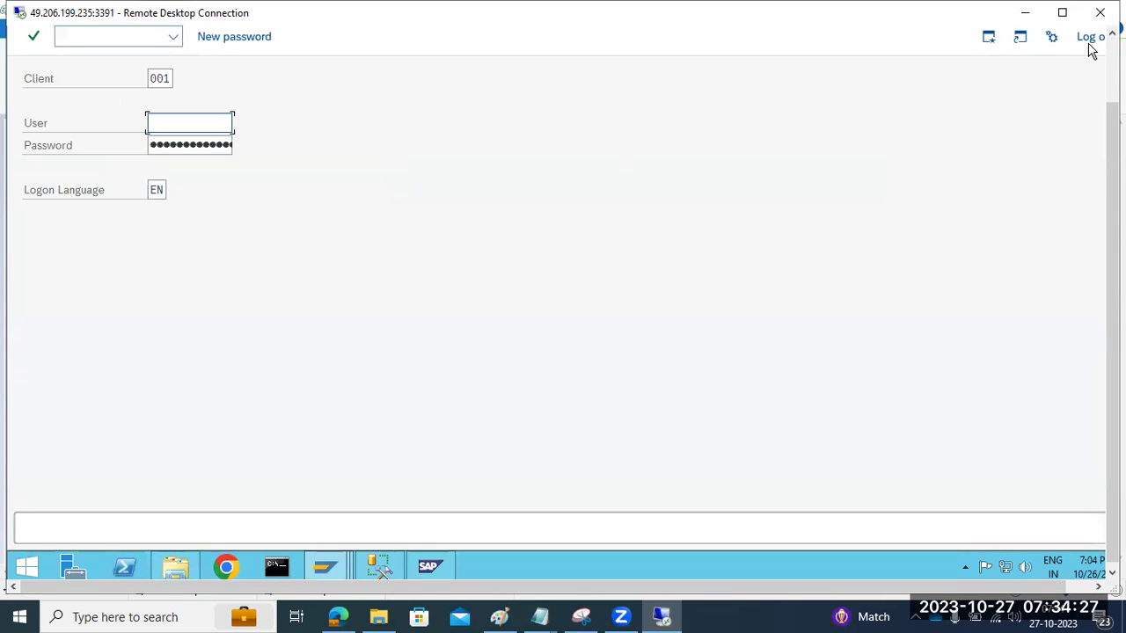
pyautogui.click(1089, 40)
# Step: Refresh the sapwindows_ECQ_04 list three times and point out process 0's DIA type and Running status
pyautogui.click(938, 165)
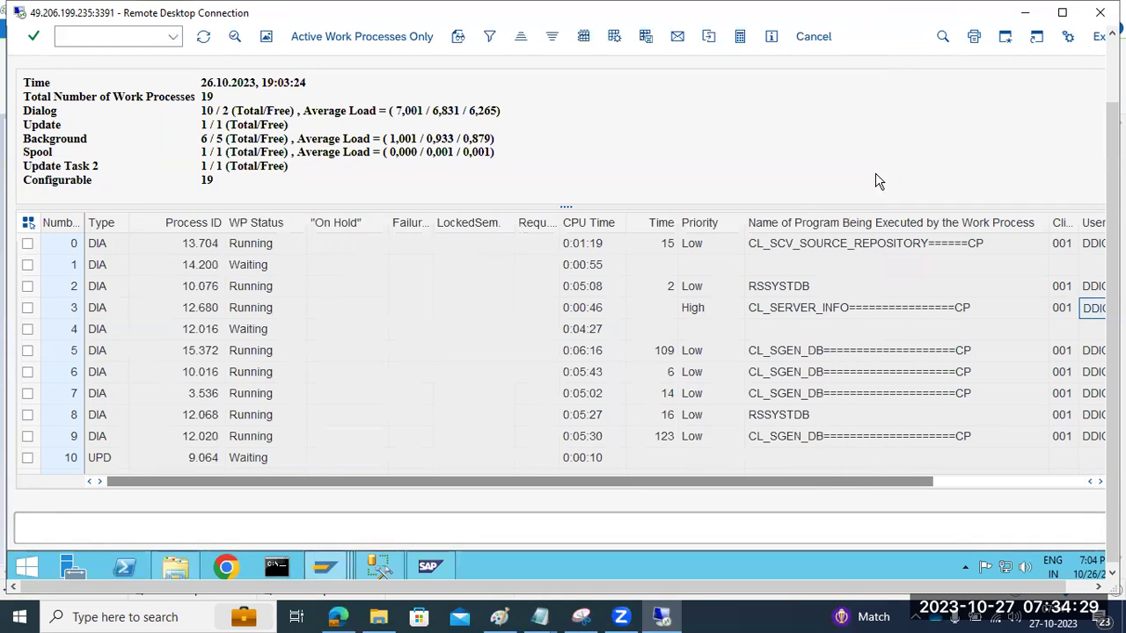
pyautogui.click(202, 40)
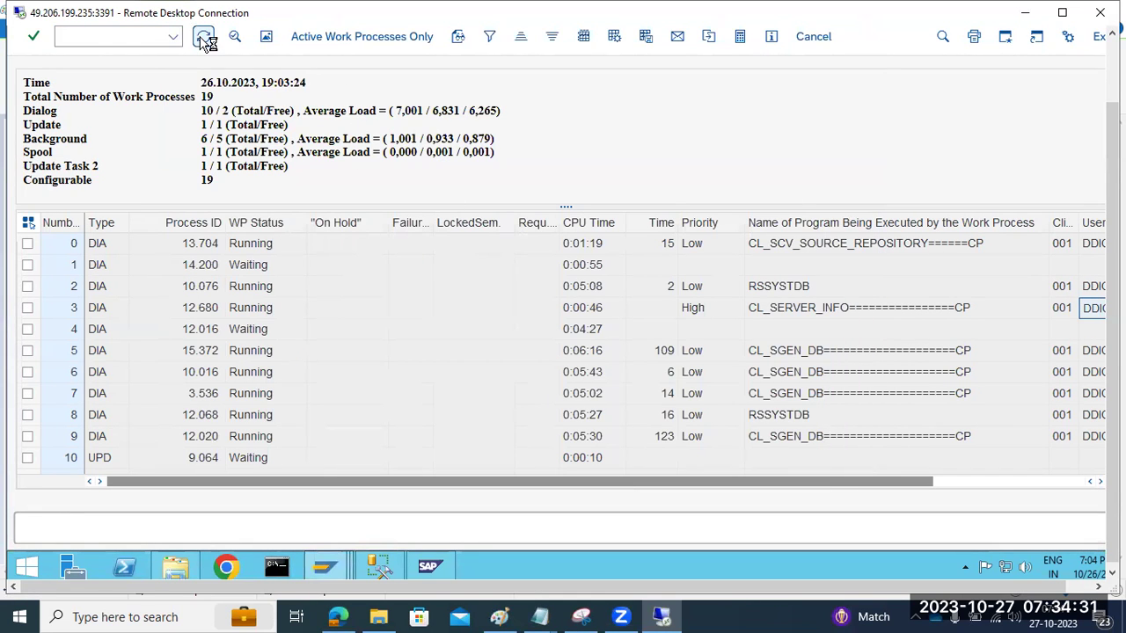
pyautogui.click(203, 41)
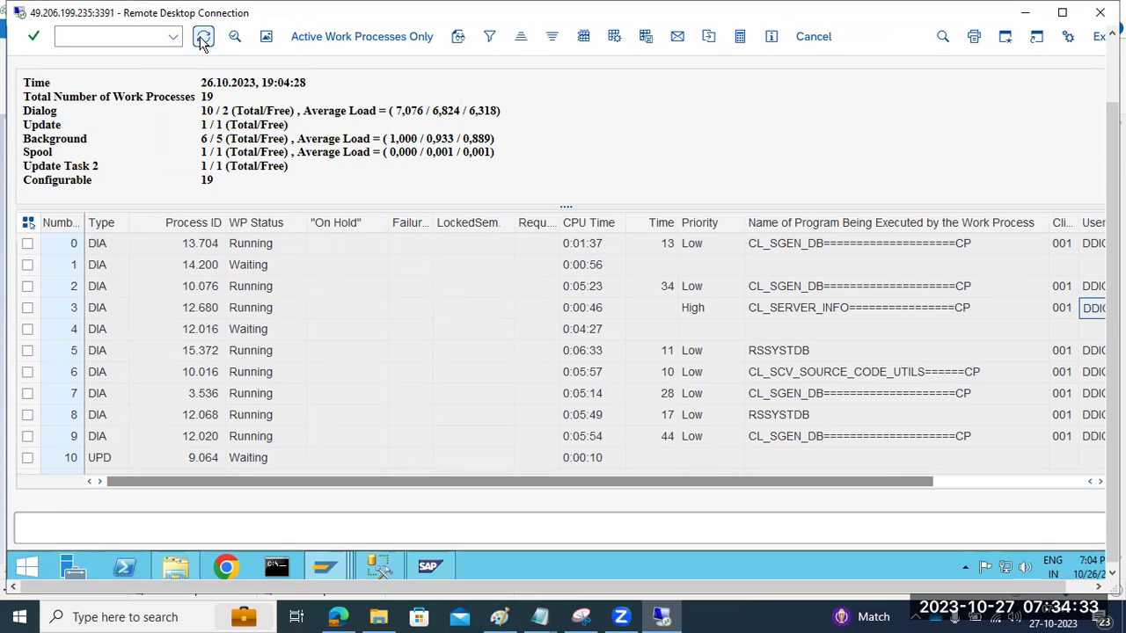
pyautogui.click(203, 41)
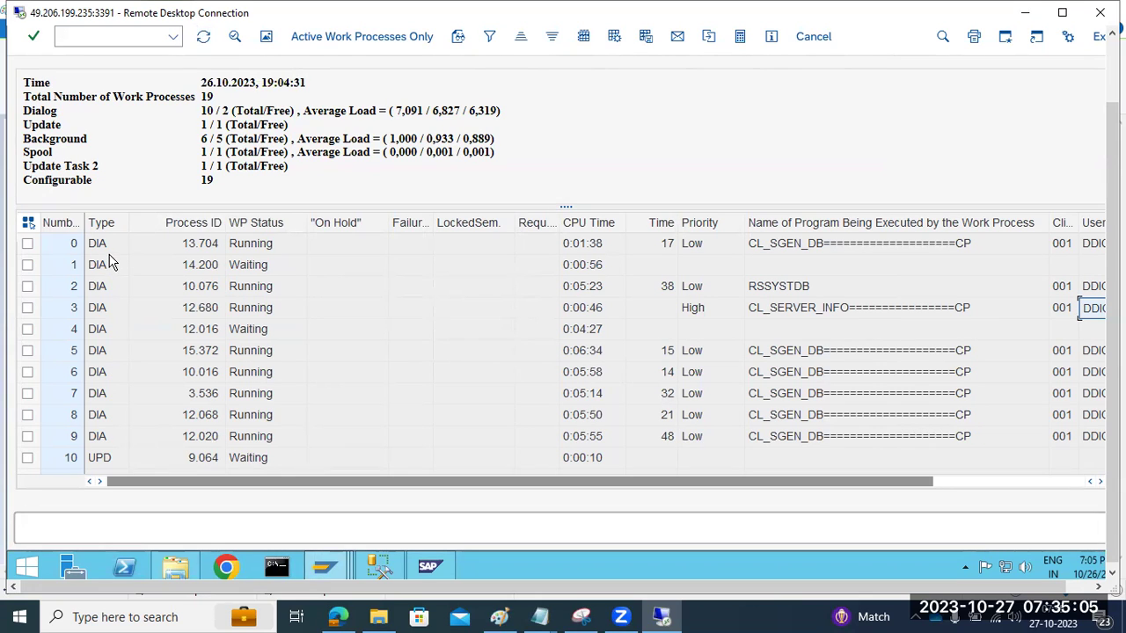
pyautogui.click(109, 246)
pyautogui.click(255, 250)
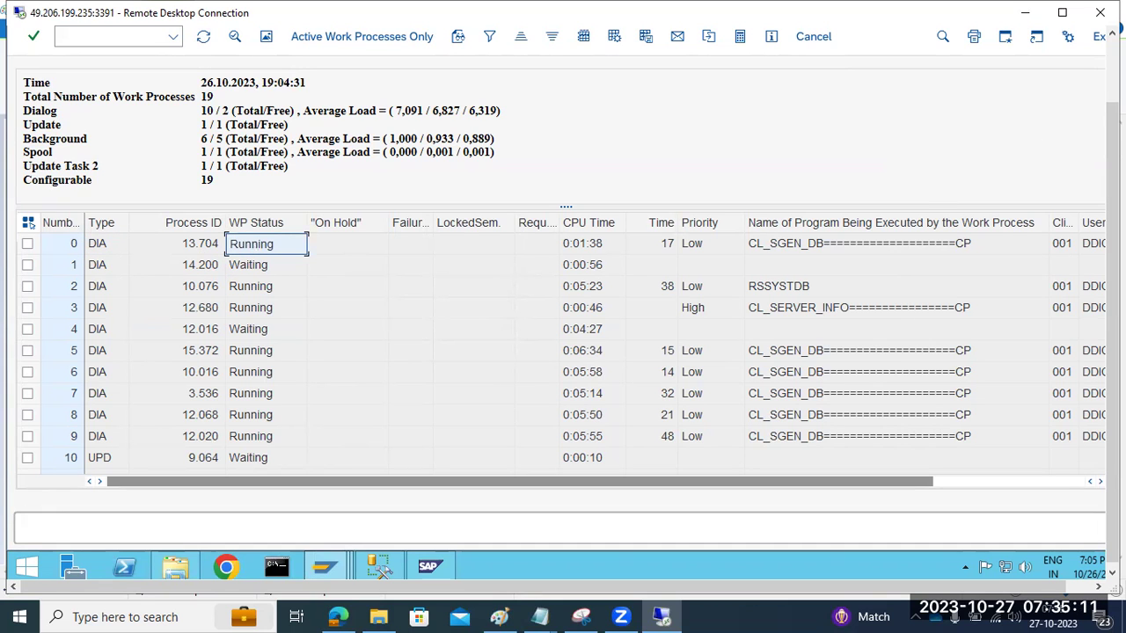
pyautogui.moveTo(1113, 167); pyautogui.dragTo(1111, 101)
# Step: Run /nsm66 to review work processes across all ECQ instances, noting process 14 On Hold, then go back
pyautogui.click(61, 113)
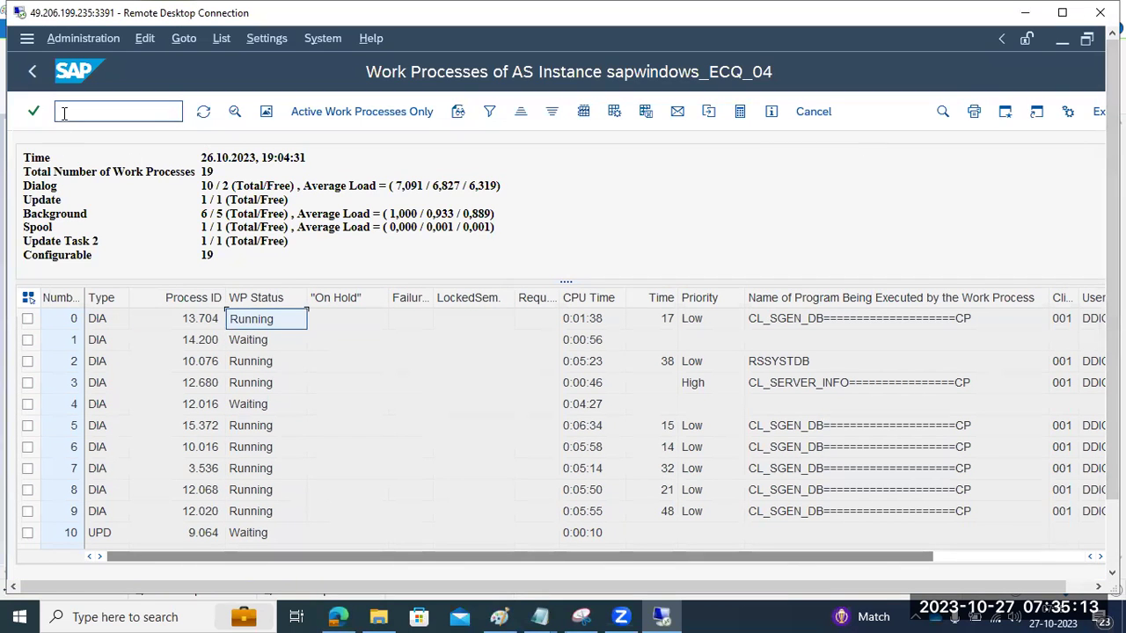
pyautogui.write('/nsm66')
pyautogui.press('Return')
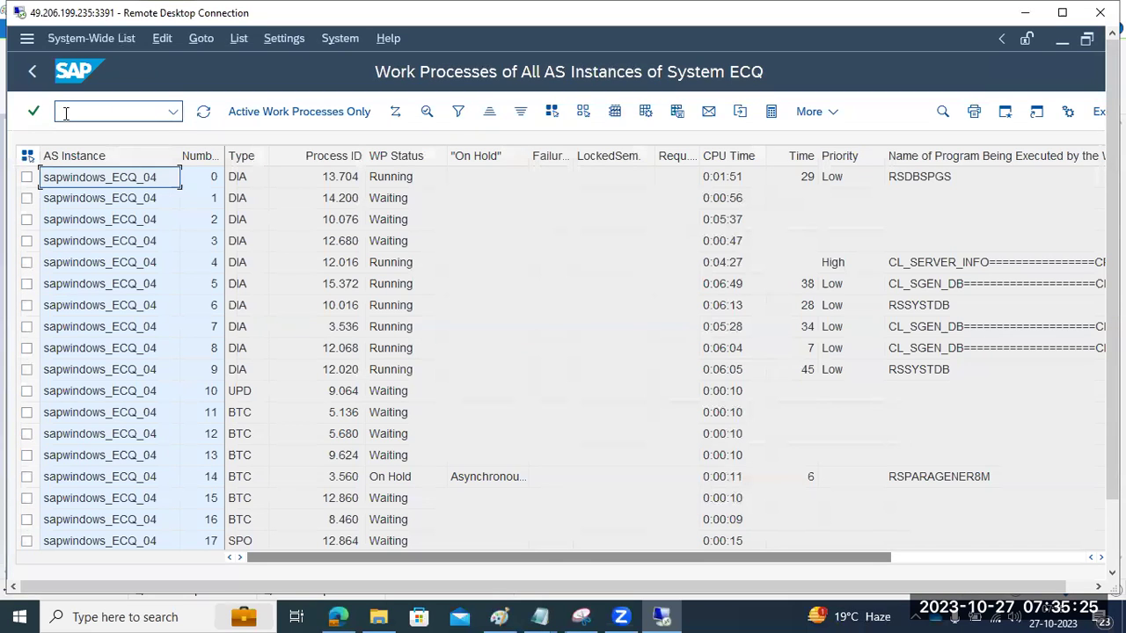
pyautogui.scroll(-1, 93, 409)
pyautogui.scroll(1, 115, 444)
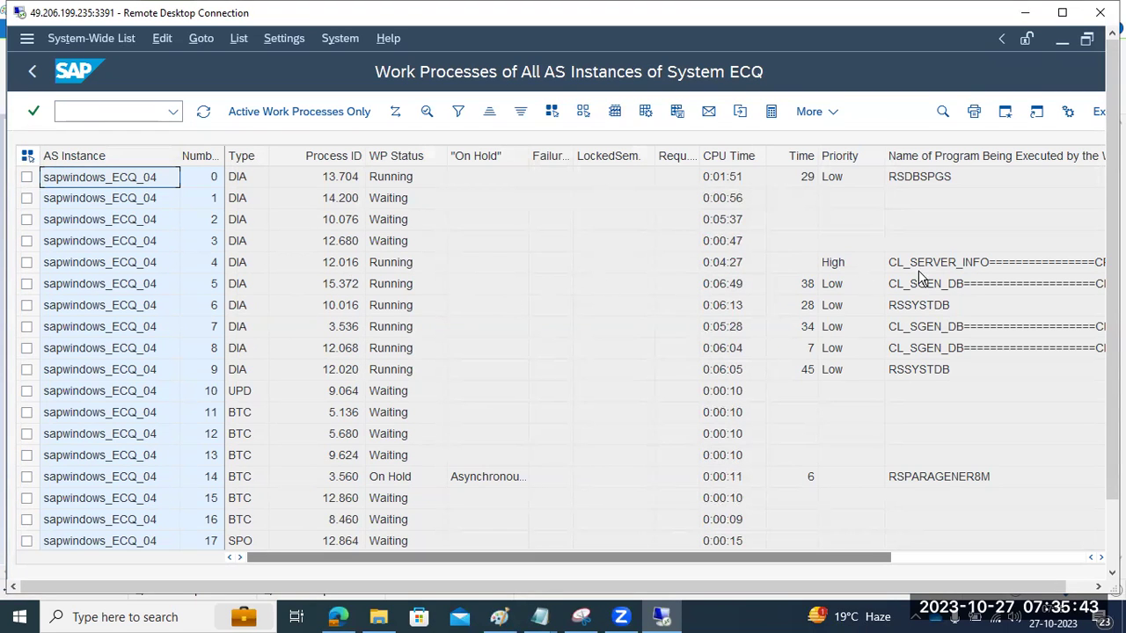
pyautogui.click(32, 71)
# Step: In Paint, draw three black rectangles stacked beside the notes: top, larger middle, smaller bottom
pyautogui.click(498, 617)
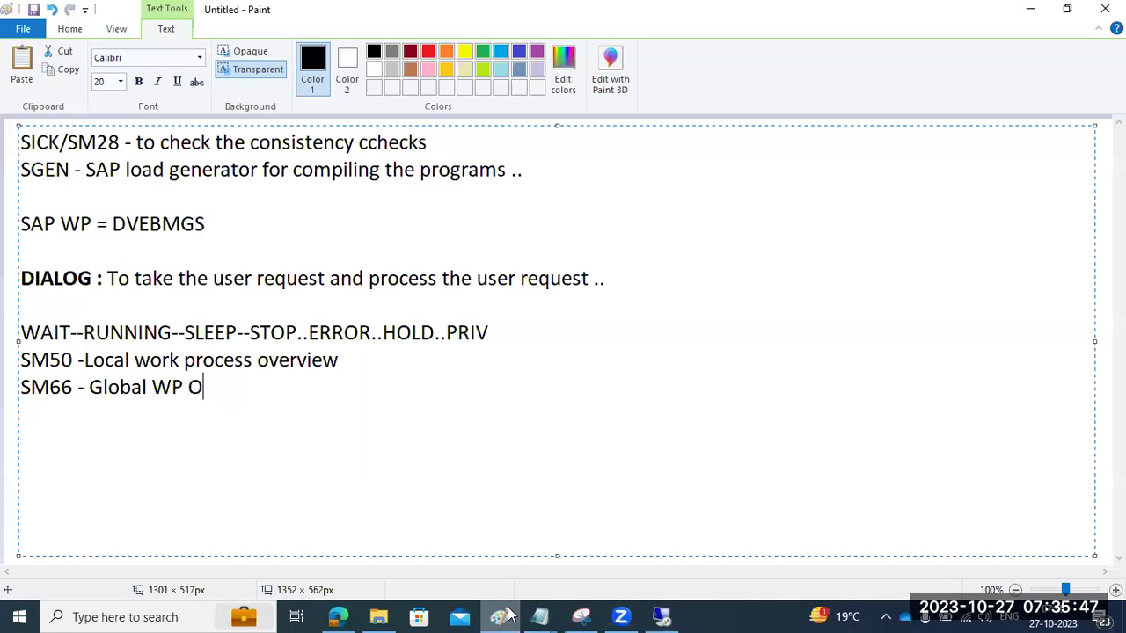
pyautogui.click(13, 406)
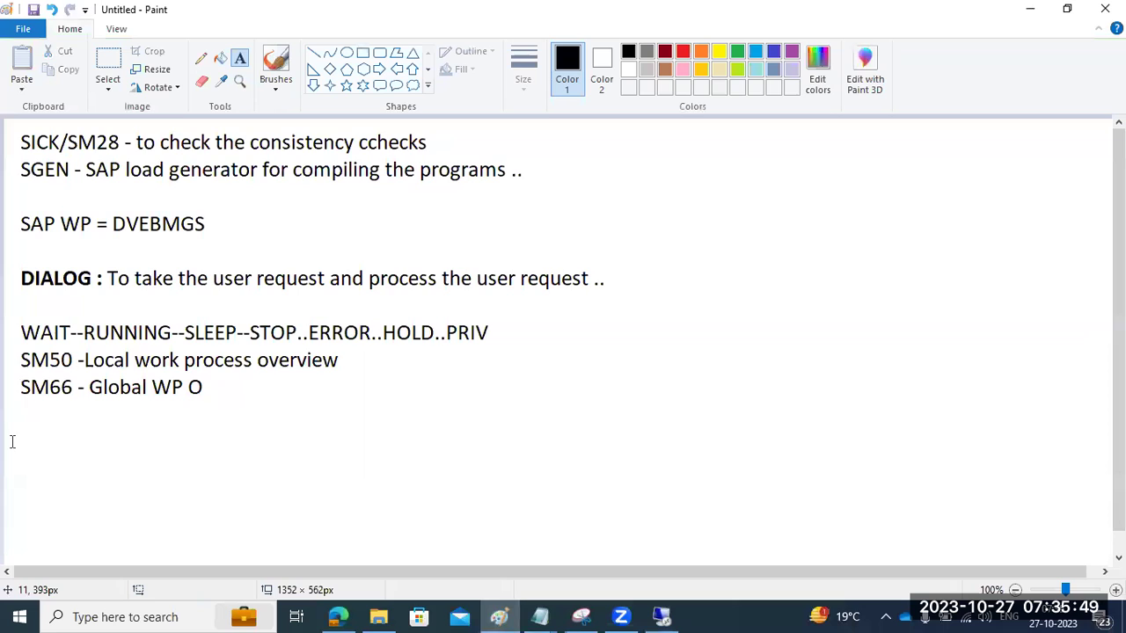
pyautogui.click(362, 53)
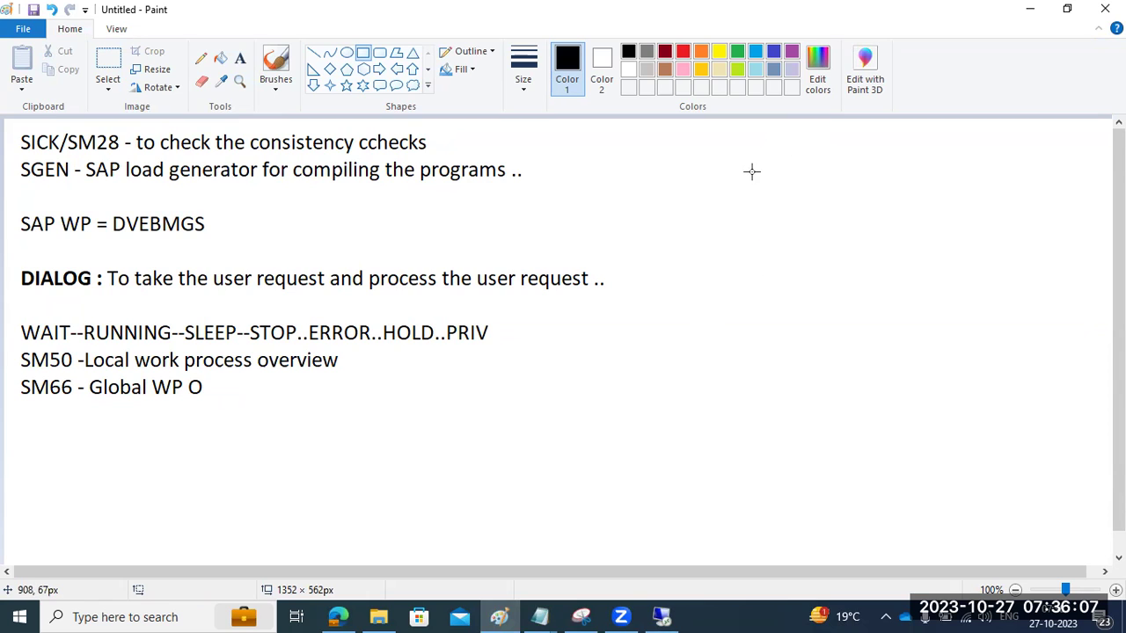
pyautogui.moveTo(728, 129); pyautogui.dragTo(863, 189)
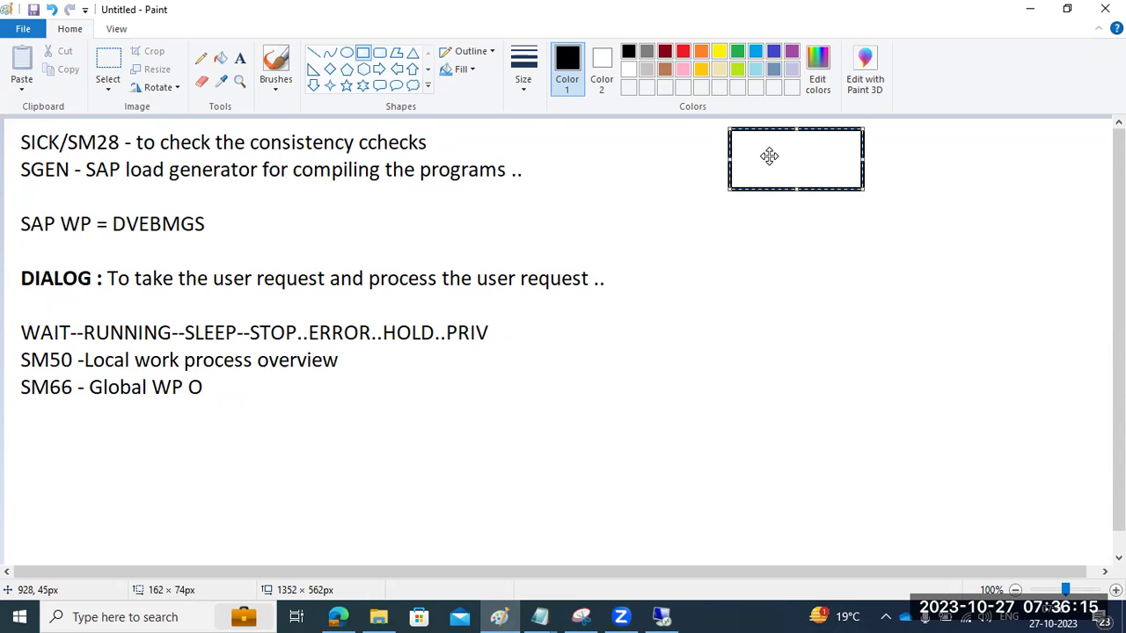
pyautogui.click(755, 323)
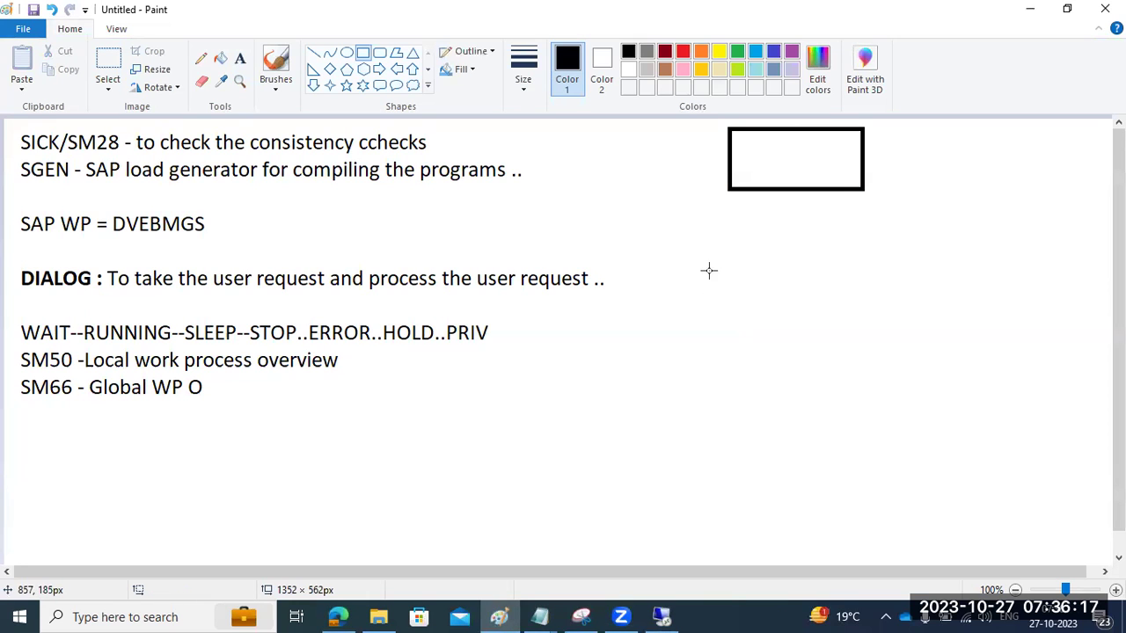
pyautogui.moveTo(687, 250); pyautogui.dragTo(926, 385)
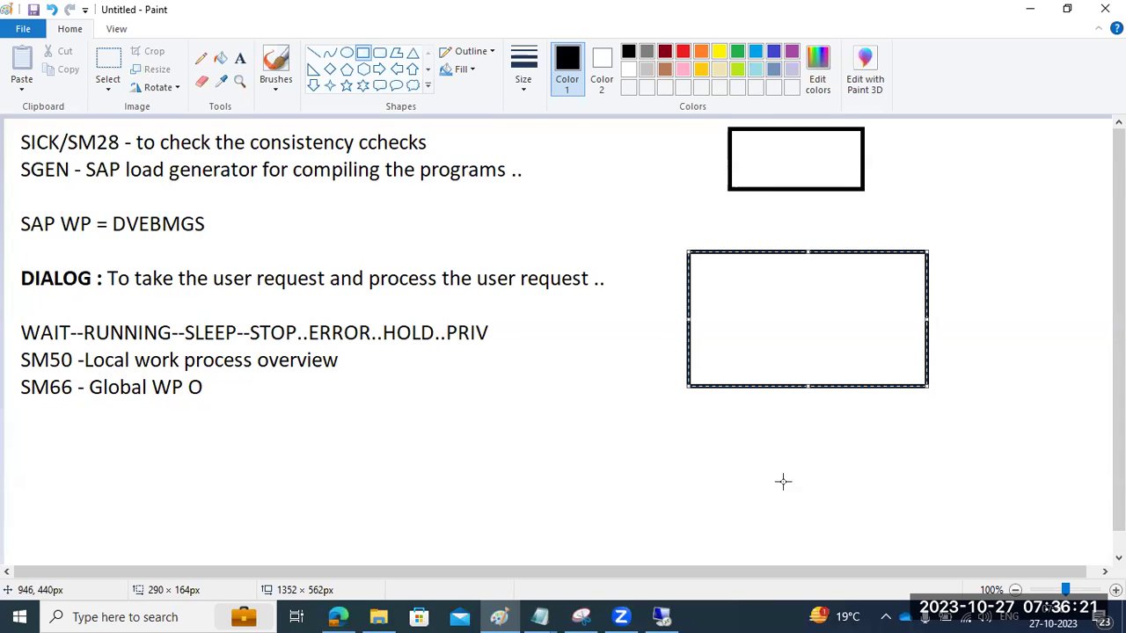
pyautogui.moveTo(674, 466); pyautogui.dragTo(825, 557)
pyautogui.click(864, 534)
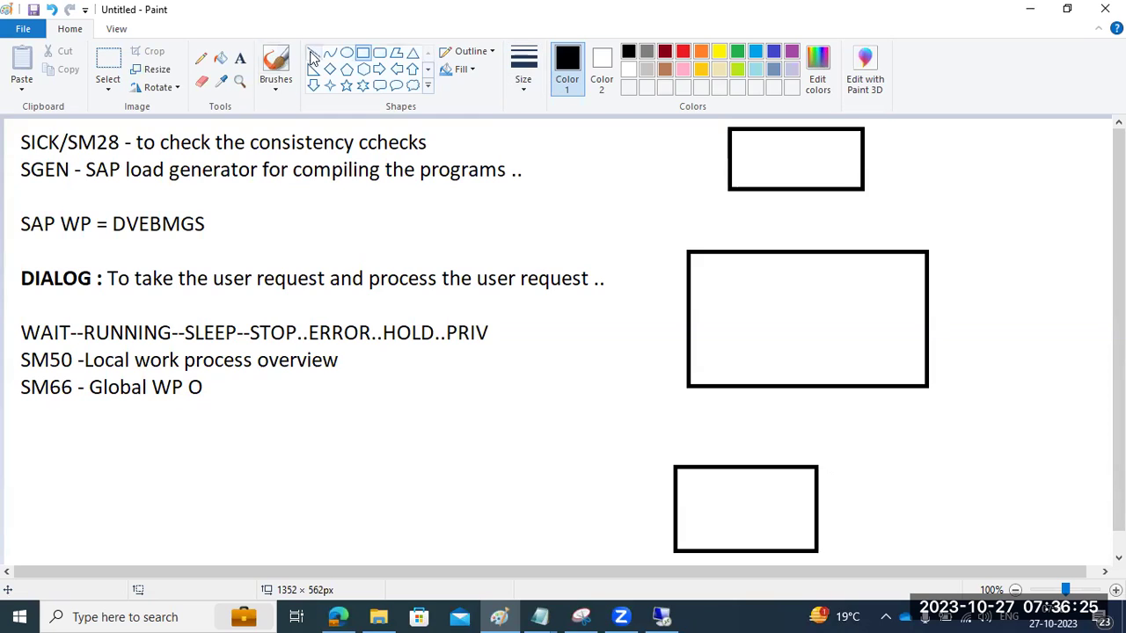
# Step: Add a small and a wider orange rounded rectangle inside the middle rectangle
pyautogui.click(379, 55)
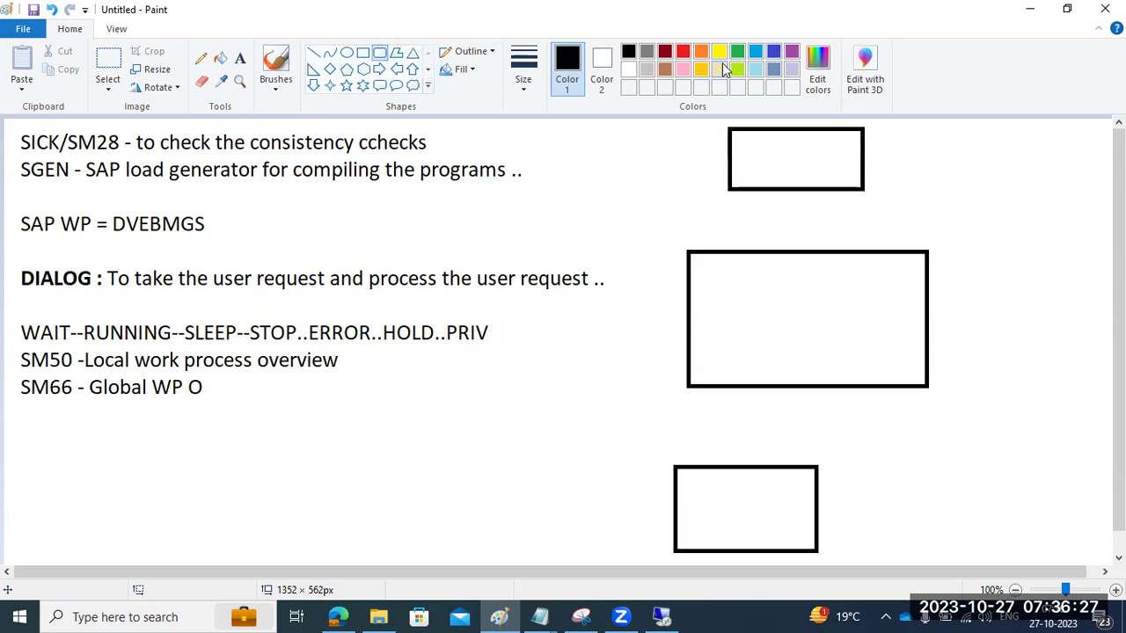
pyautogui.click(701, 53)
pyautogui.moveTo(837, 264); pyautogui.dragTo(901, 297)
pyautogui.moveTo(727, 308); pyautogui.dragTo(887, 366)
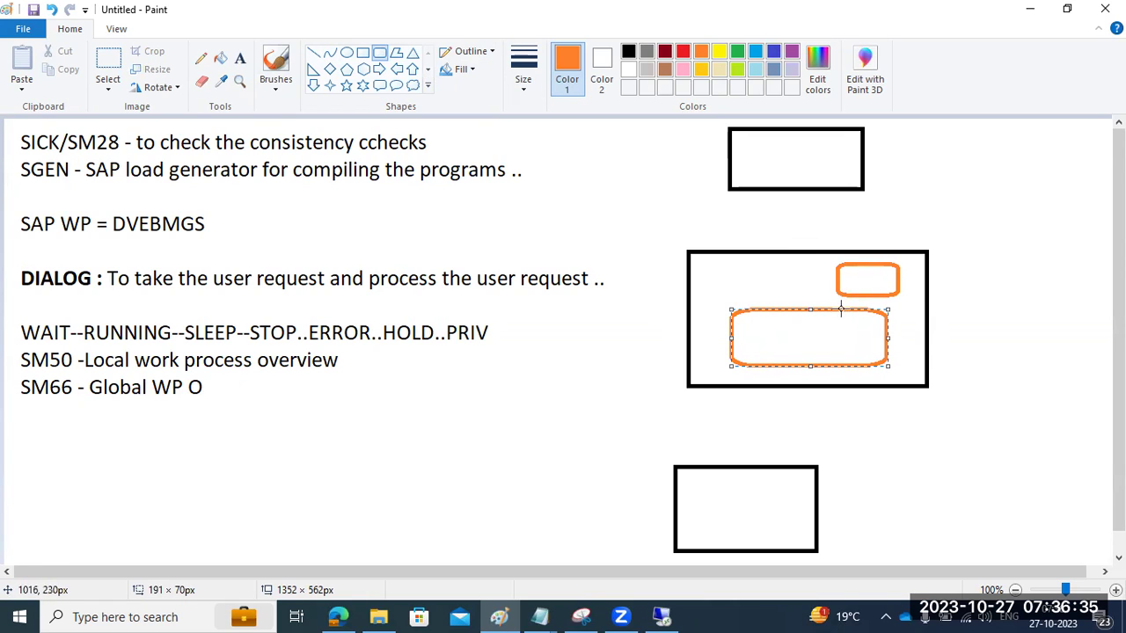
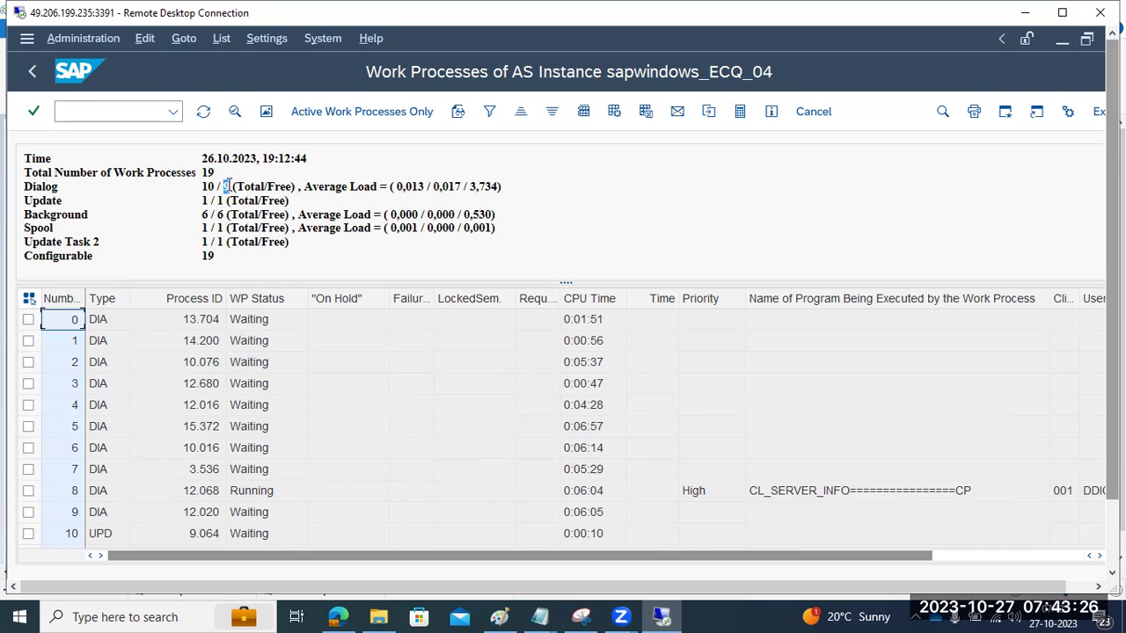
# Step: Refresh the SAP work process list three times until WP 6 shows Running, then switch to Paint
pyautogui.click(203, 112)
pyautogui.click(203, 112)
pyautogui.click(203, 112)
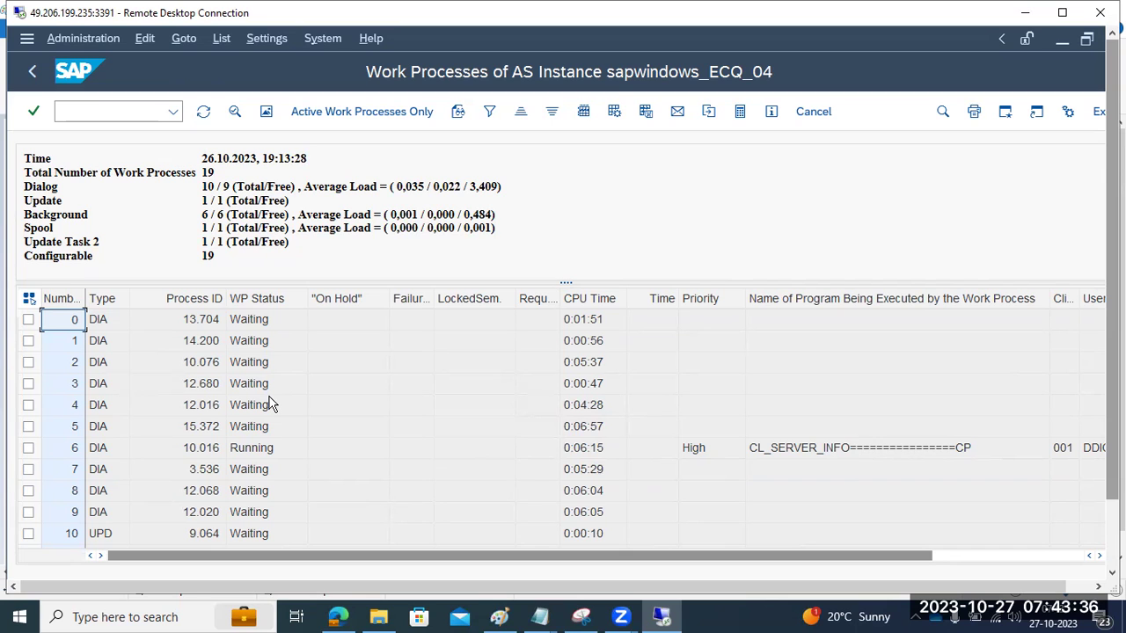
pyautogui.click(500, 617)
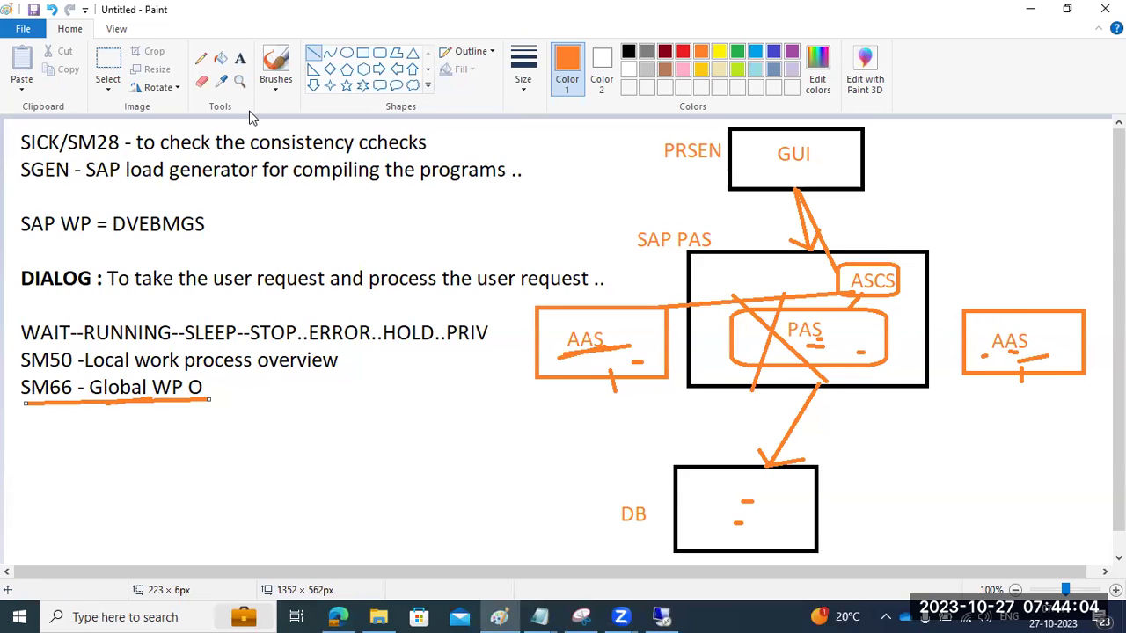
# Step: Add text labels 16 beside the left AAS box and 17 beside the right AAS box
pyautogui.click(239, 59)
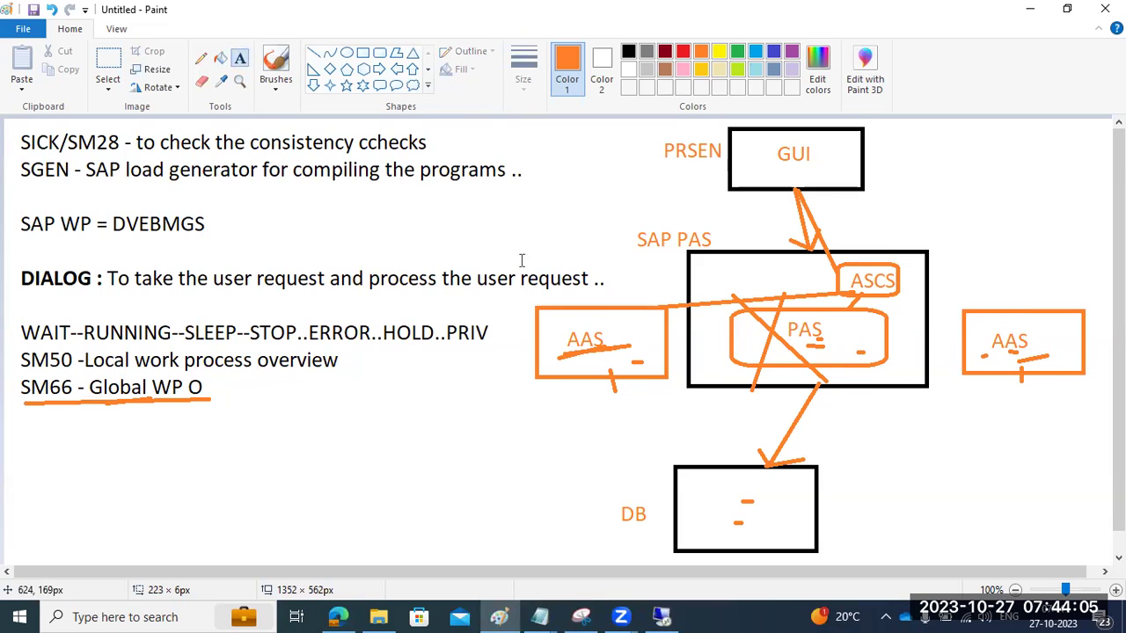
pyautogui.click(624, 328)
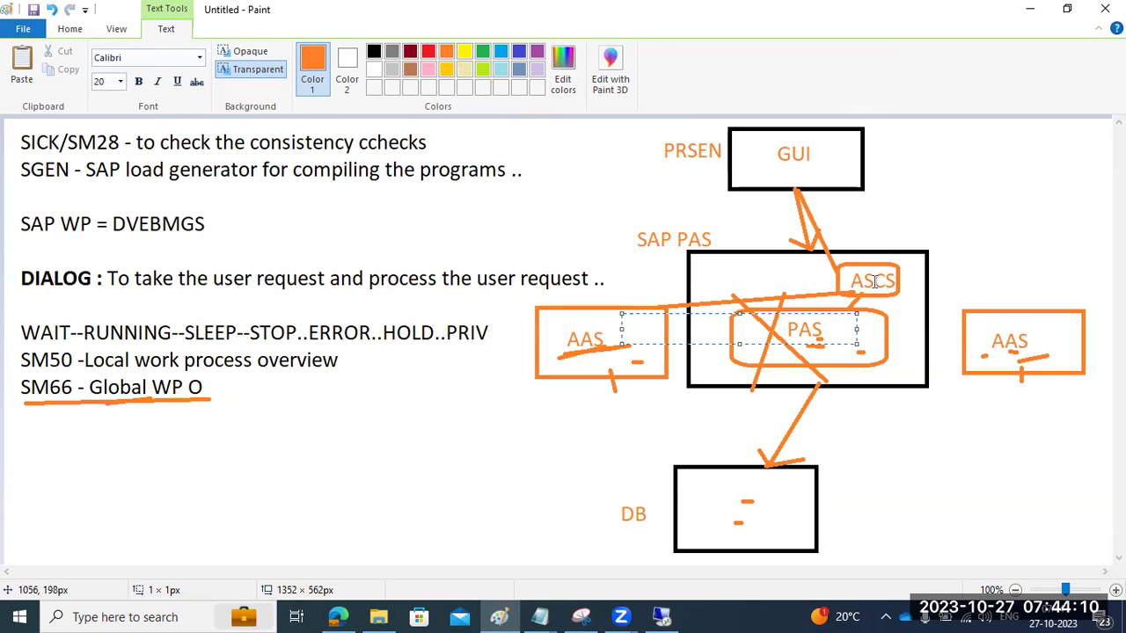
pyautogui.write('06')
pyautogui.press('BackSpace')
pyautogui.press('BackSpace')
pyautogui.write('6')
pyautogui.click(1068, 343)
pyautogui.click(1045, 323)
pyautogui.write('17')
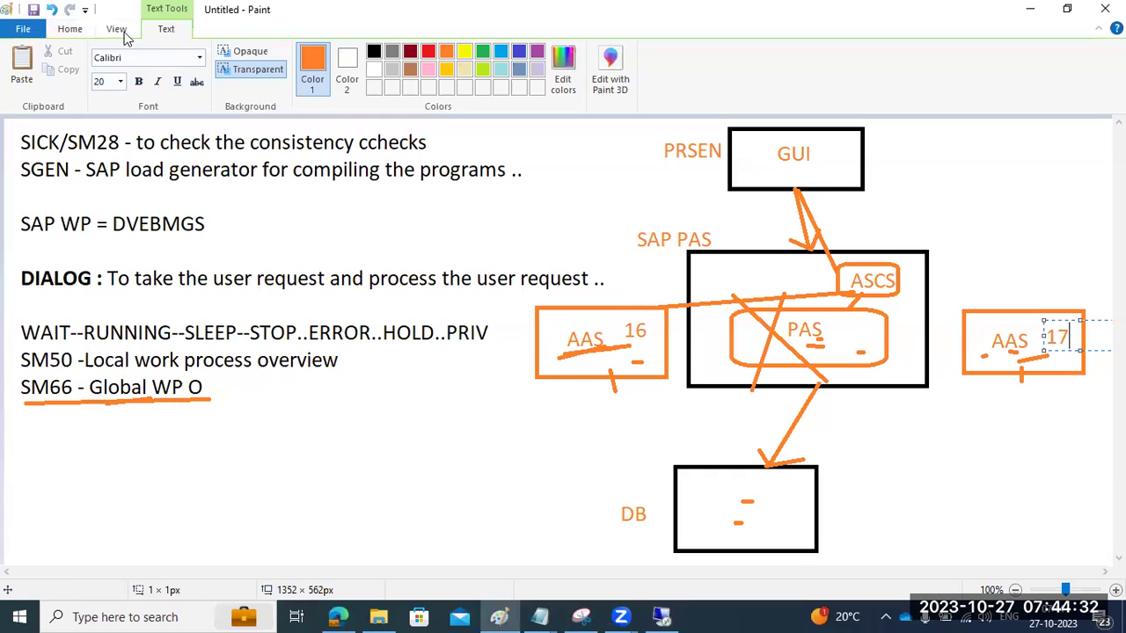
# Step: Draw a straight line from the GUI box down to AAS 16
pyautogui.click(79, 32)
pyautogui.click(312, 54)
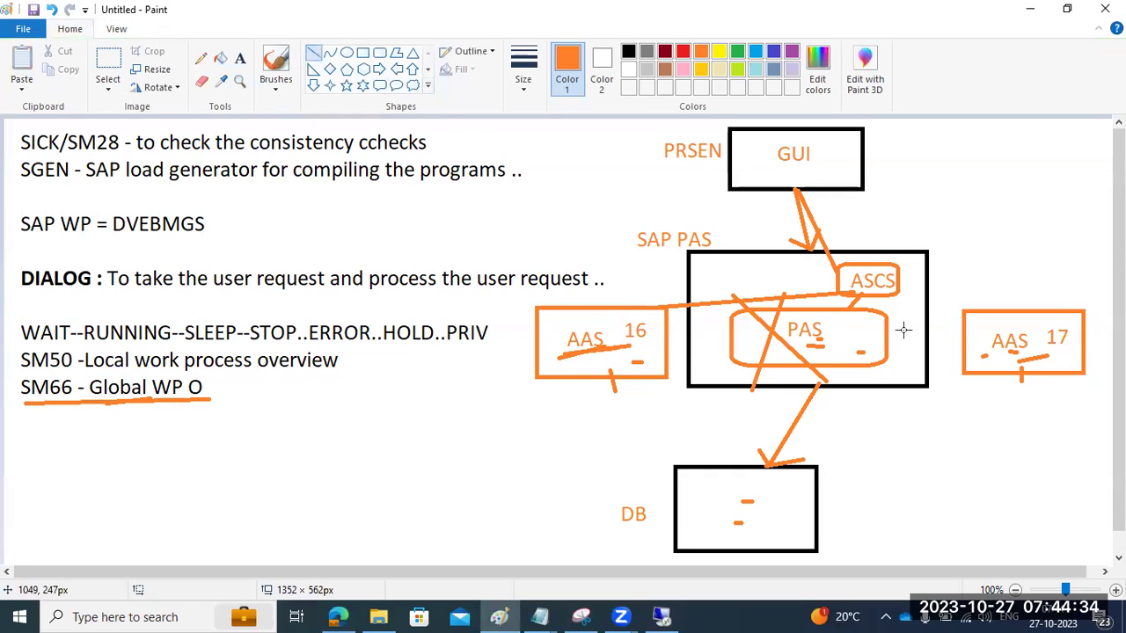
pyautogui.moveTo(767, 172); pyautogui.dragTo(599, 320)
# Step: Check the SAP ECQ connection's instance number 04 in SAP Logon and close without changes
pyautogui.click(661, 617)
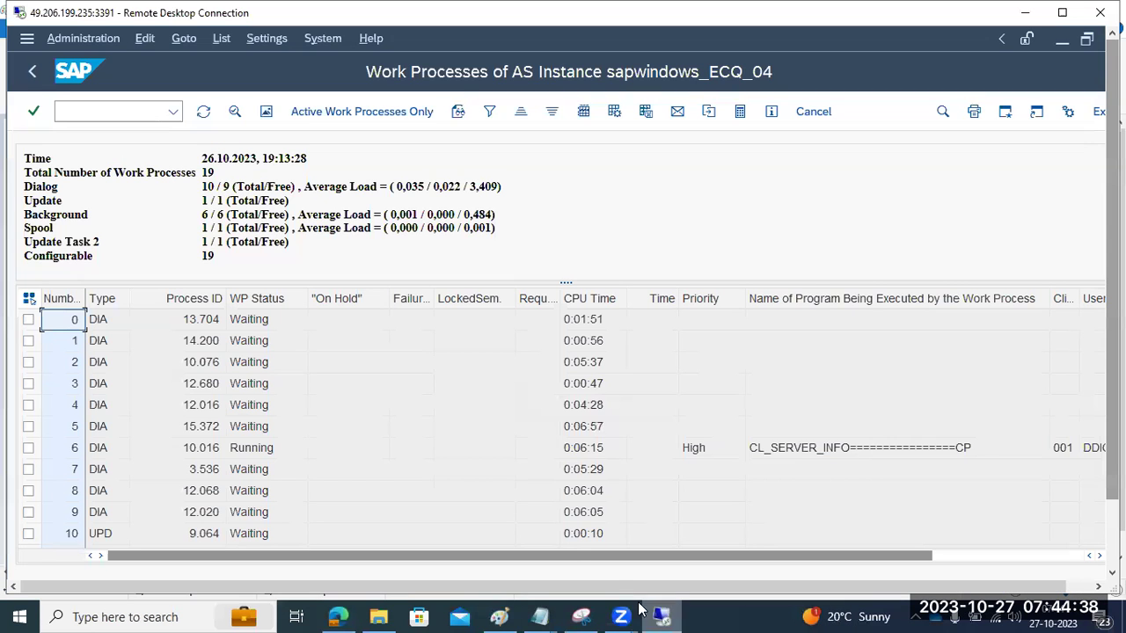
pyautogui.click(1061, 39)
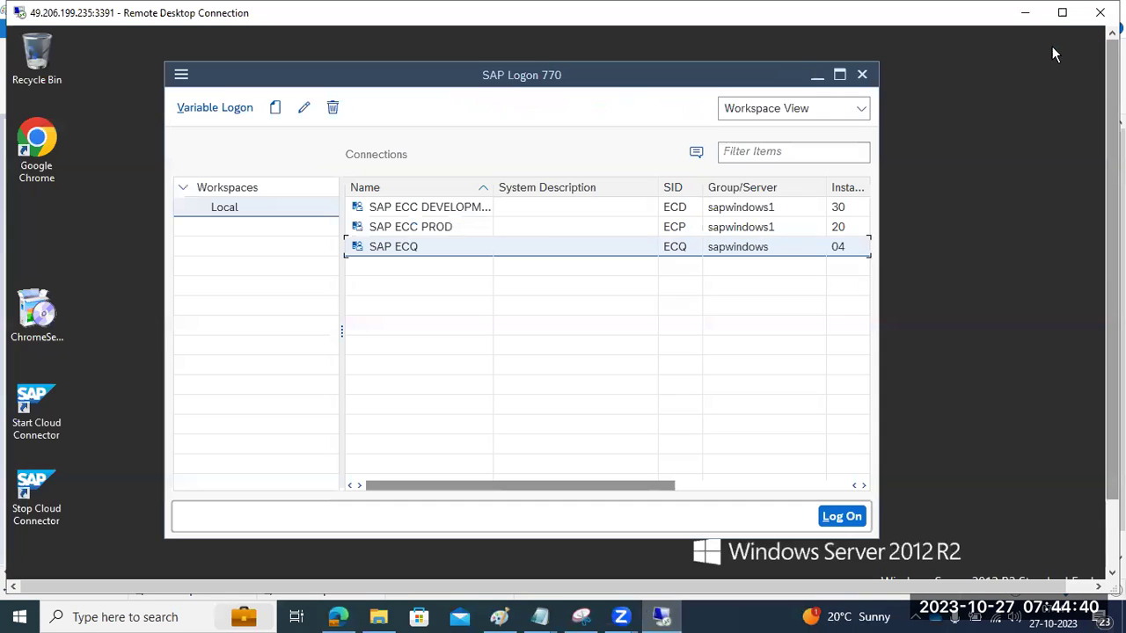
pyautogui.click(303, 108)
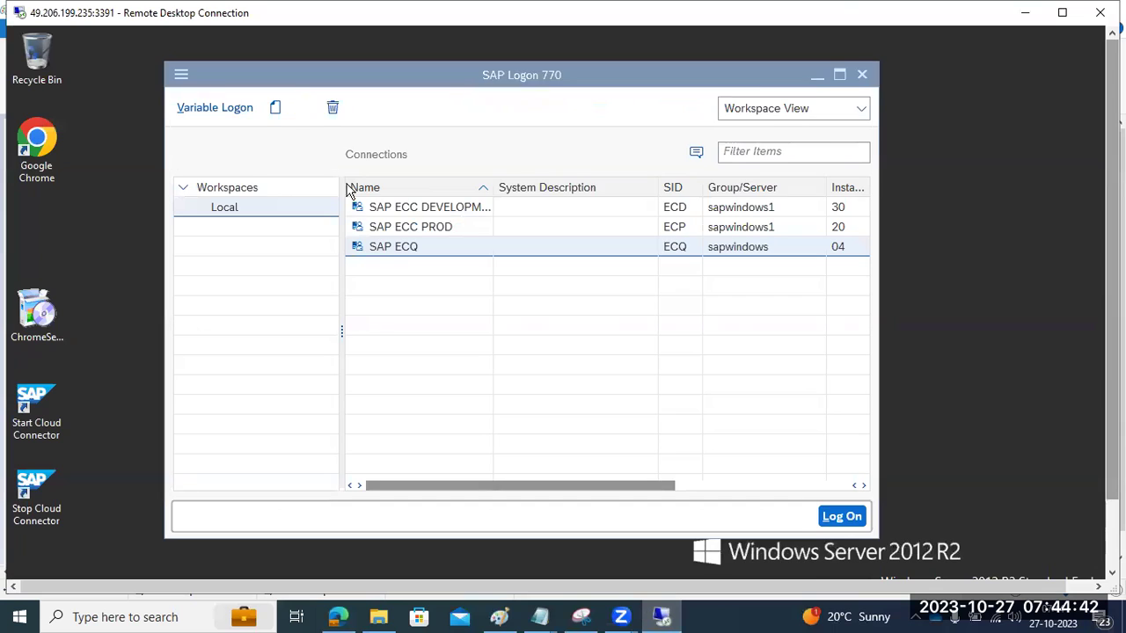
pyautogui.moveTo(455, 354); pyautogui.dragTo(430, 361)
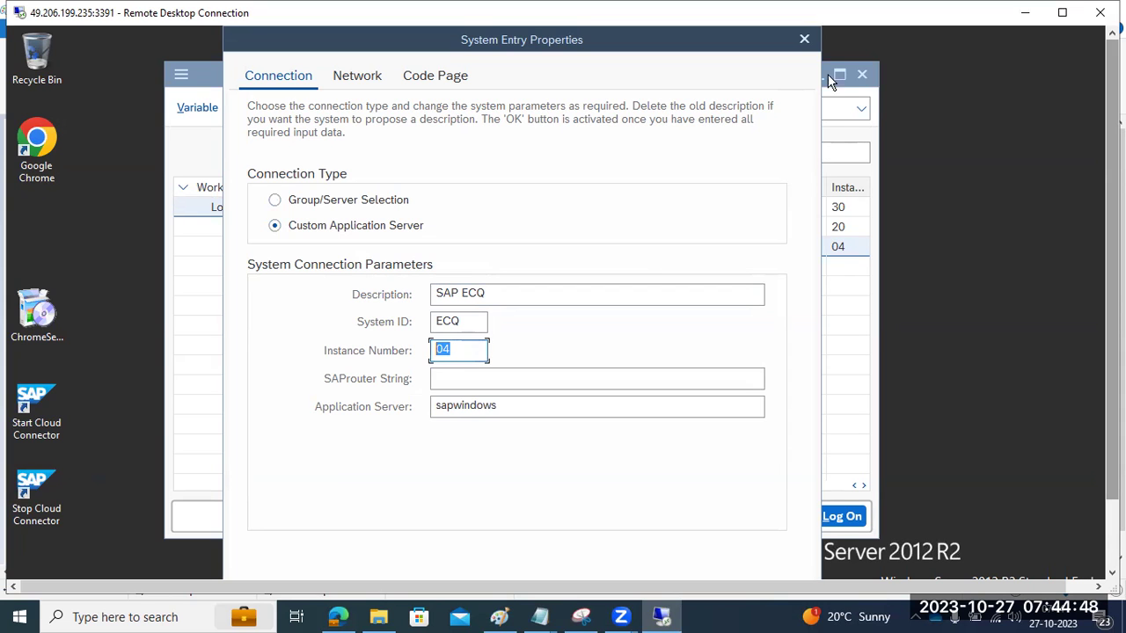
pyautogui.click(803, 41)
# Step: In SAP MMC, show sapwindows 4's Process List, Syslog and AS ABAP WP Table
pyautogui.scroll(-3, 514, 475)
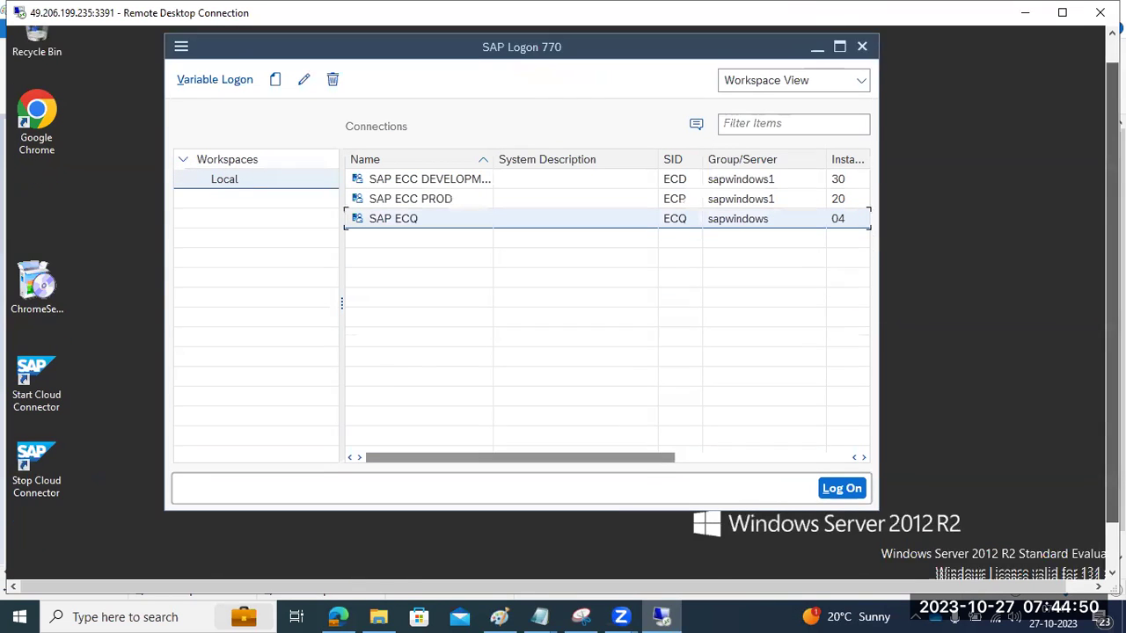
pyautogui.click(385, 556)
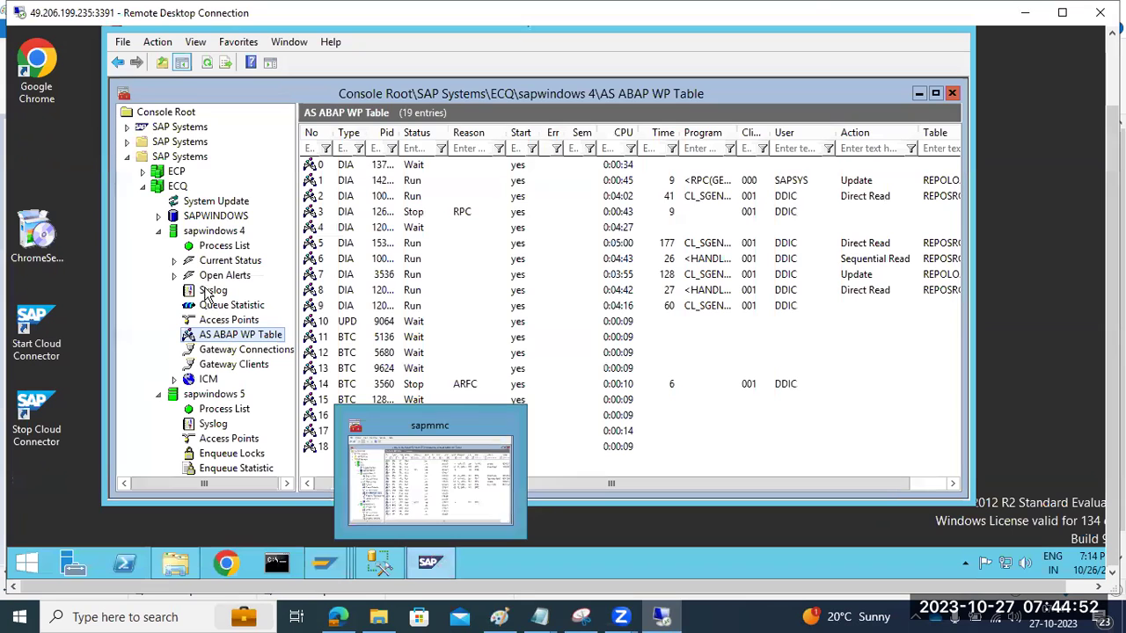
pyautogui.click(212, 233)
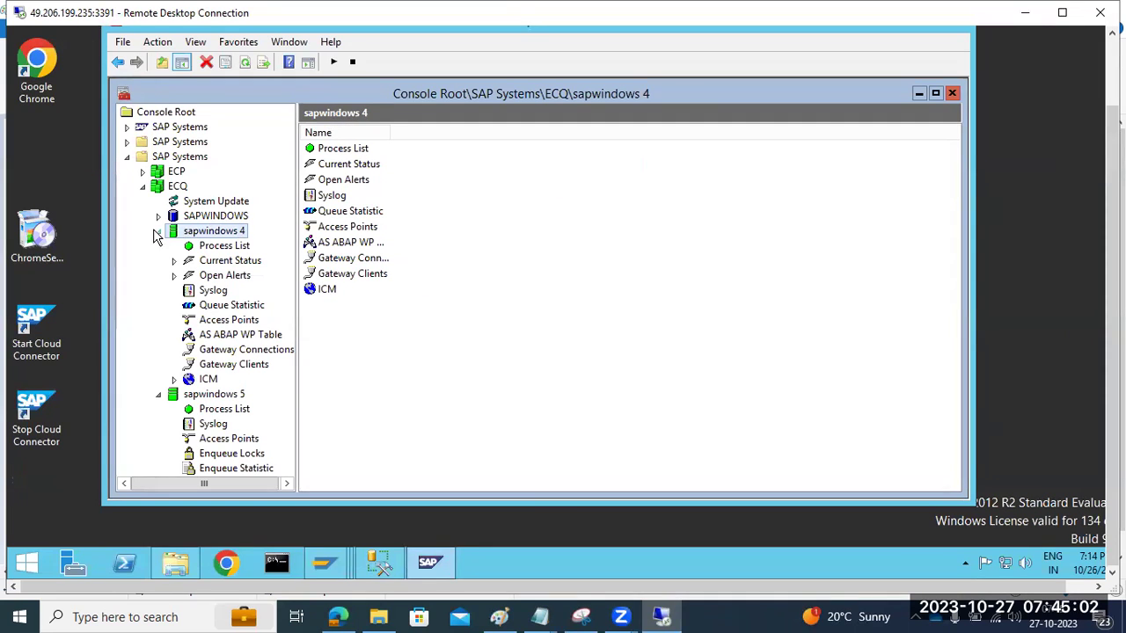
# Step: Set SAP ECQ's instance number to 16 and try logging on, which is refused
pyautogui.moveTo(324, 561)
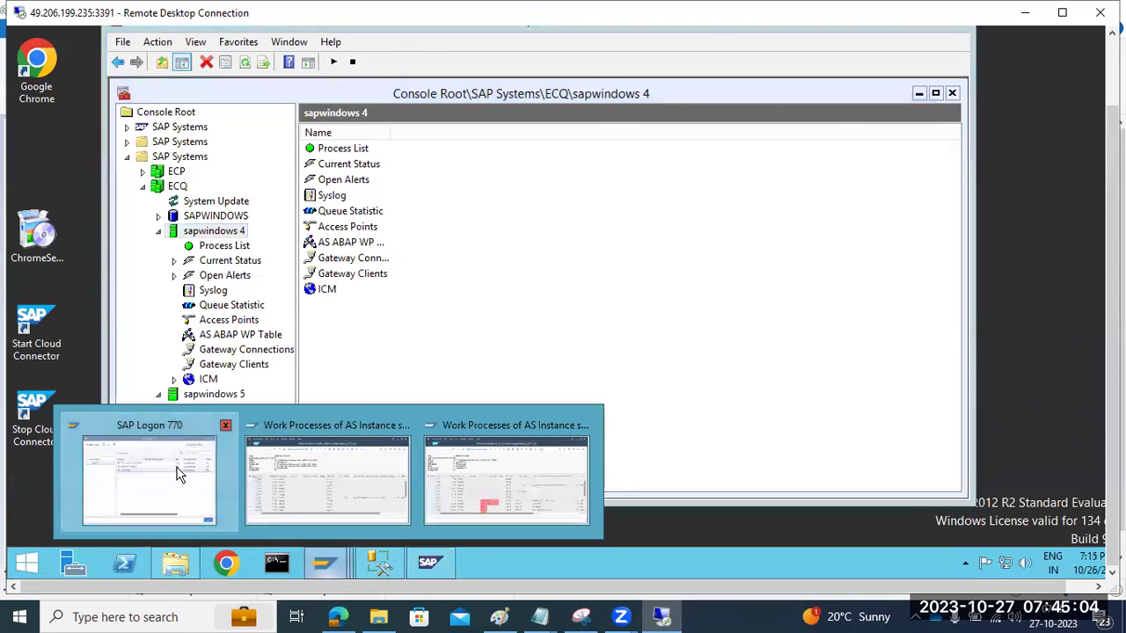
pyautogui.click(176, 475)
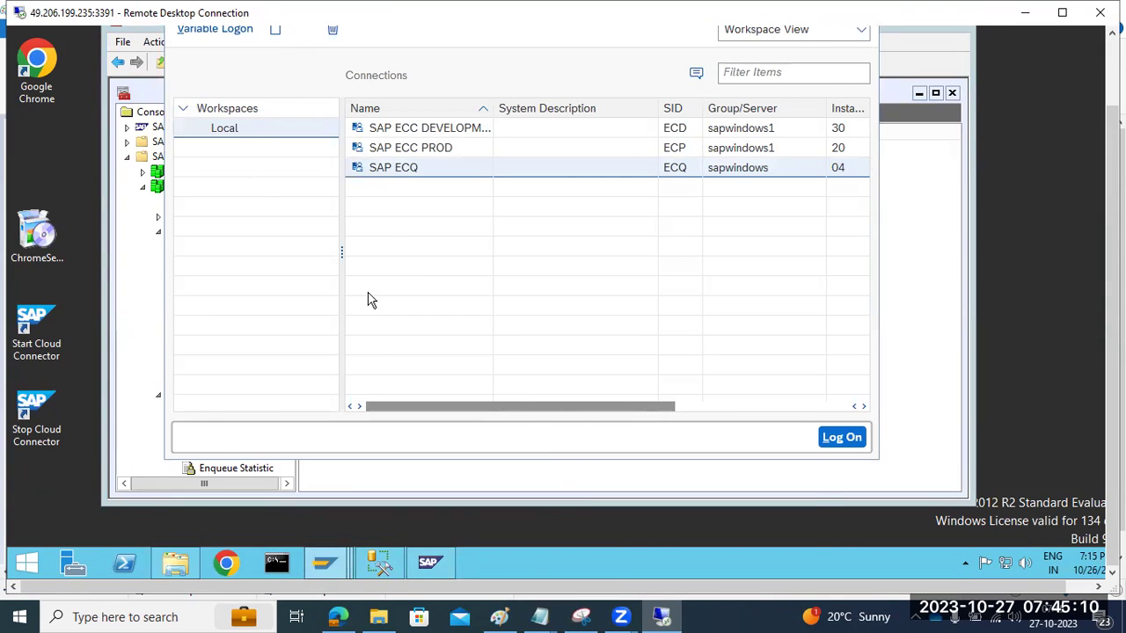
pyautogui.doubleClick(460, 269)
pyautogui.write('1')
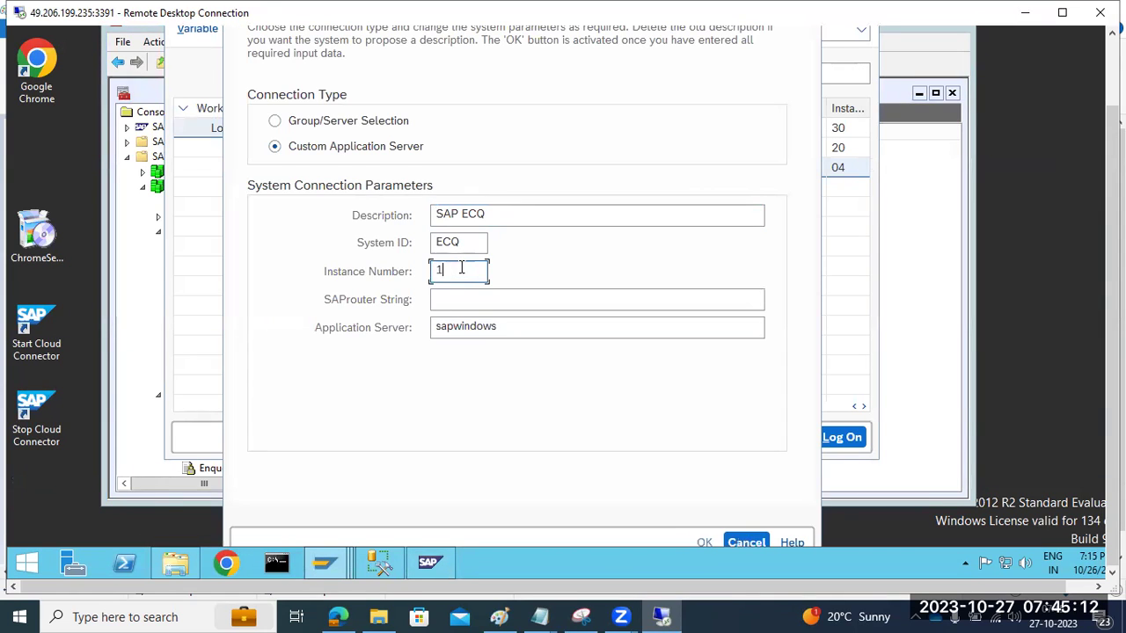
pyautogui.write('6')
pyautogui.press('Return')
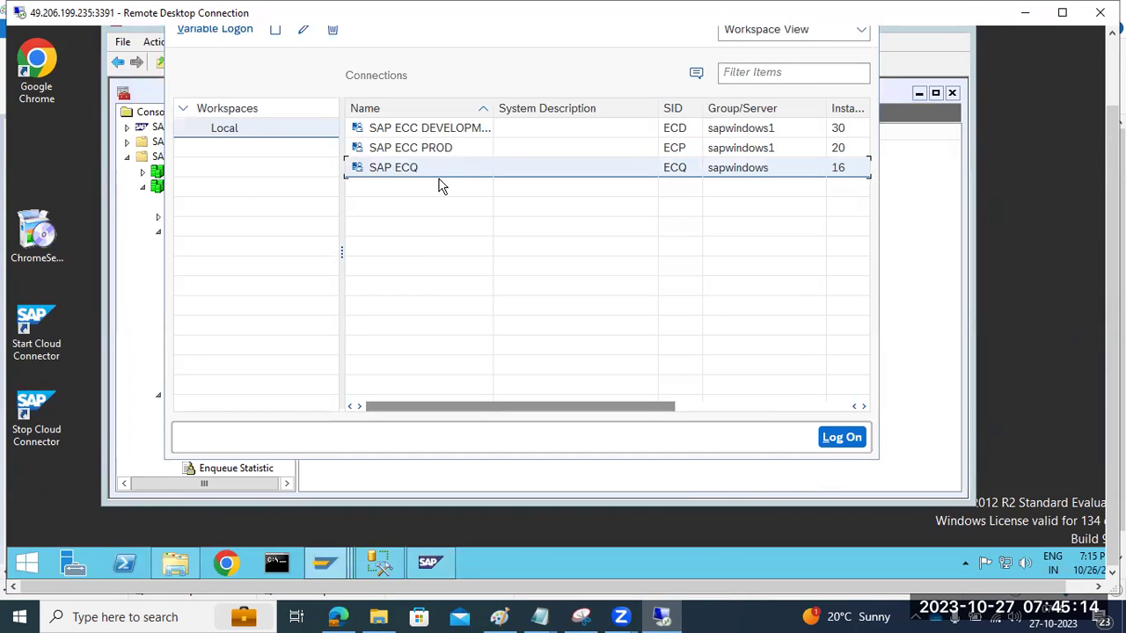
pyautogui.doubleClick(424, 176)
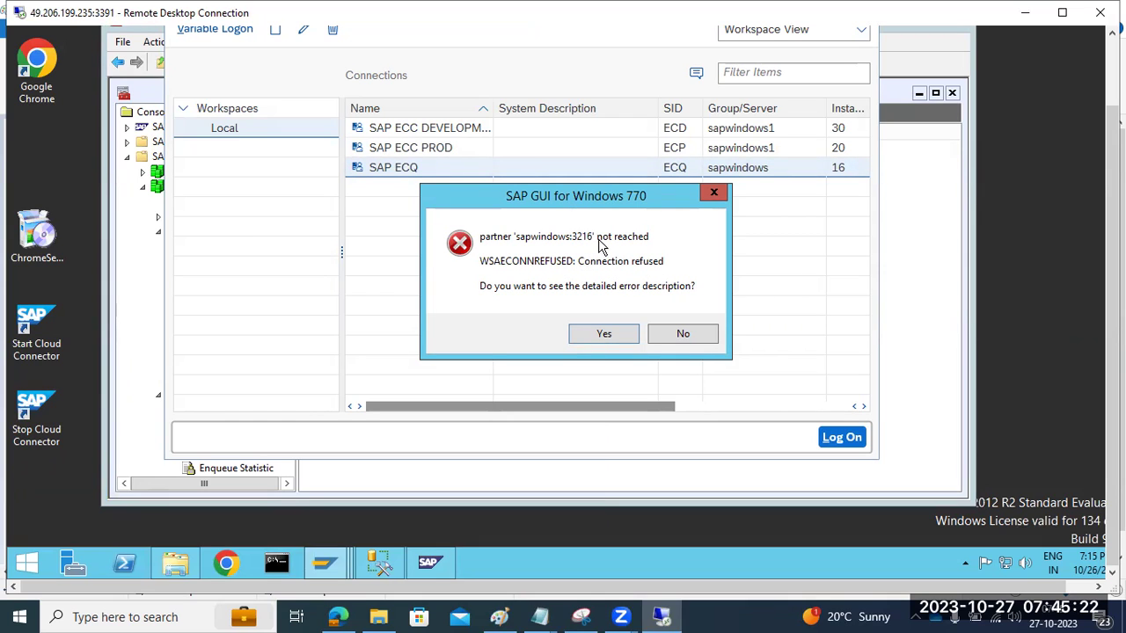
pyautogui.click(681, 334)
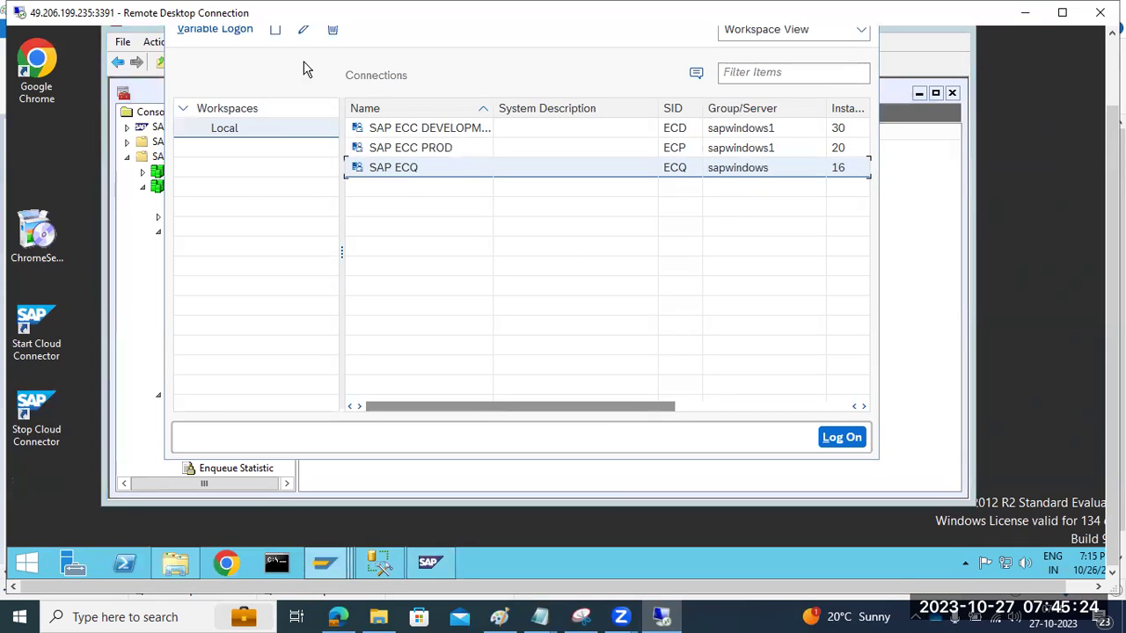
# Step: Change the SAP ECQ connection's instance number back to 04 and save it
pyautogui.click(303, 30)
pyautogui.click(455, 270)
pyautogui.doubleClick(456, 270)
pyautogui.write('0')
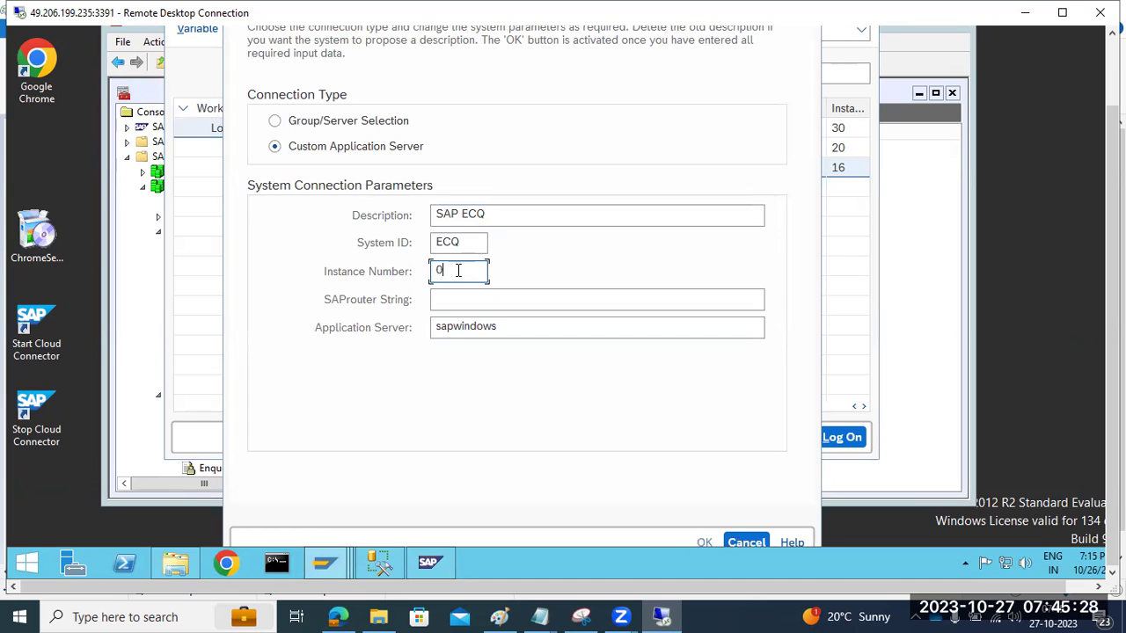
pyautogui.write('4')
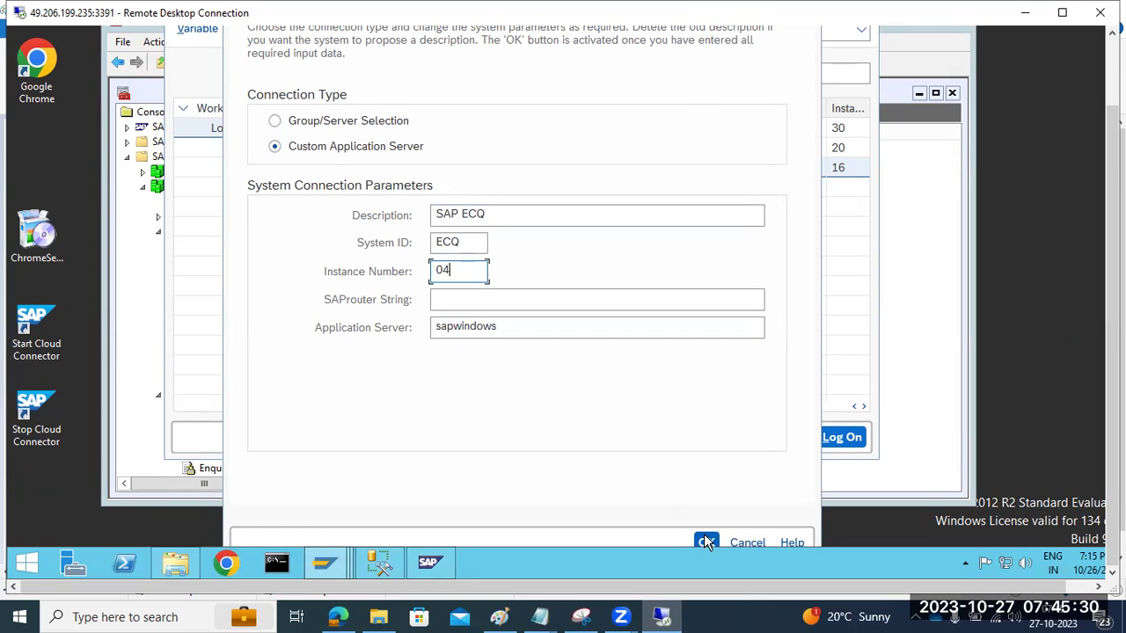
pyautogui.click(704, 535)
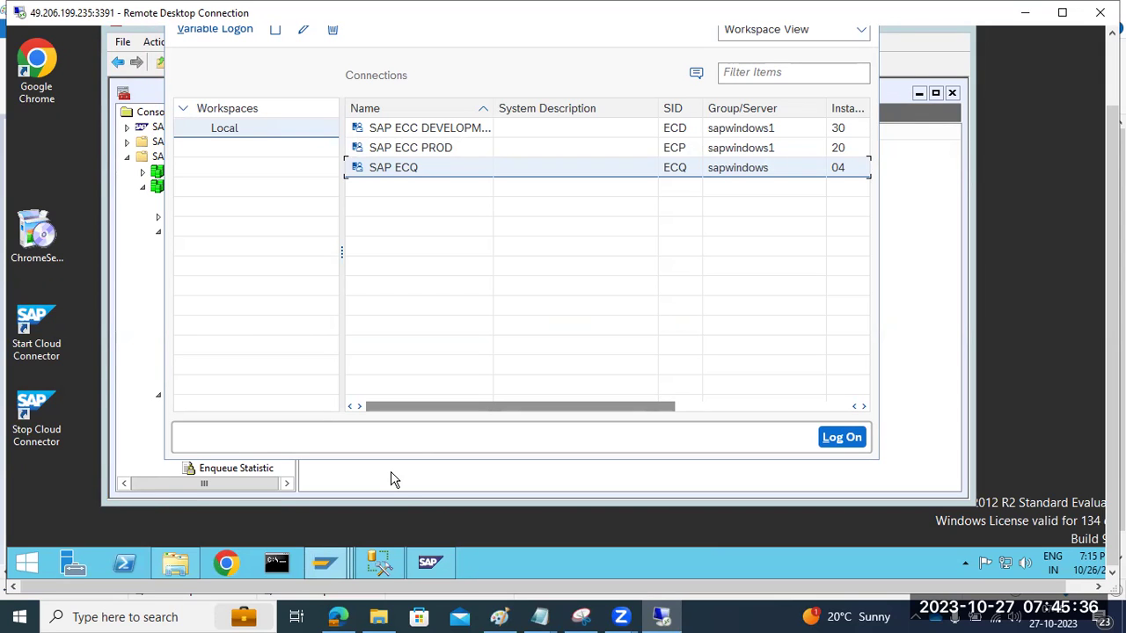
# Step: Open Local Disk (C:) in the This PC window, then bring SAP MMC forward
pyautogui.click(176, 572)
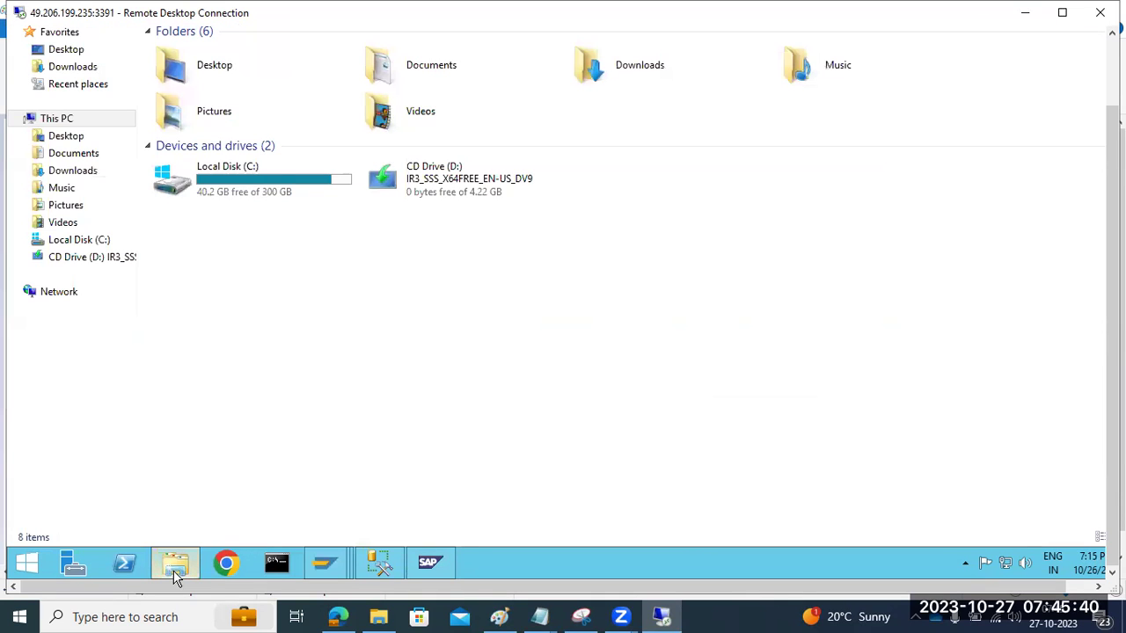
pyautogui.click(175, 574)
pyautogui.moveTo(317, 574)
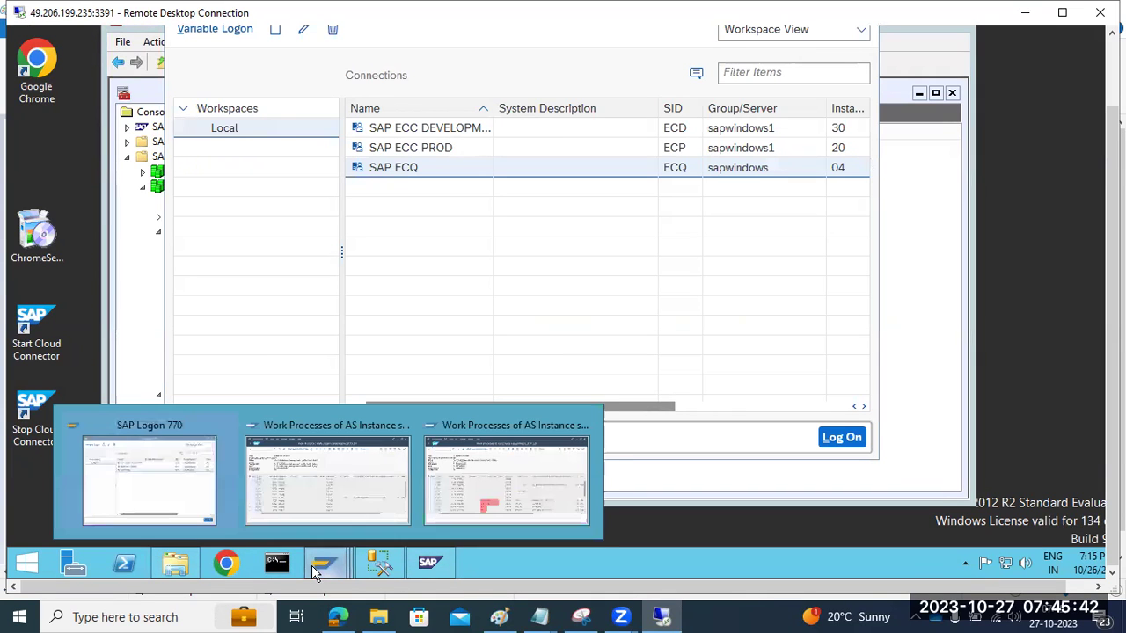
pyautogui.click(179, 567)
pyautogui.doubleClick(233, 175)
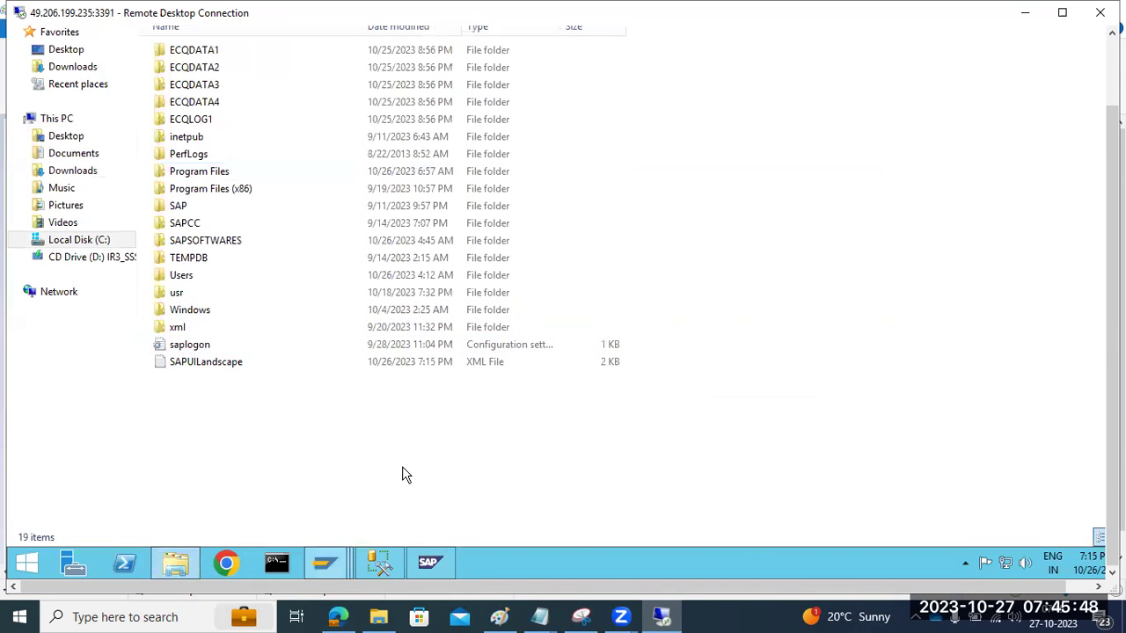
pyautogui.moveTo(434, 570)
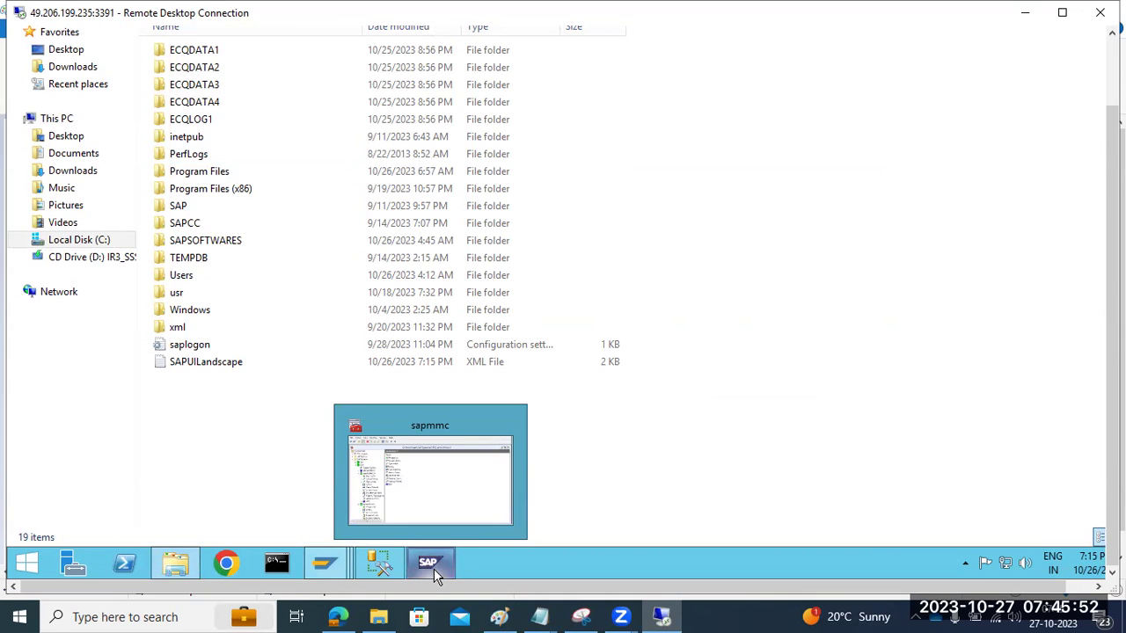
pyautogui.click(489, 445)
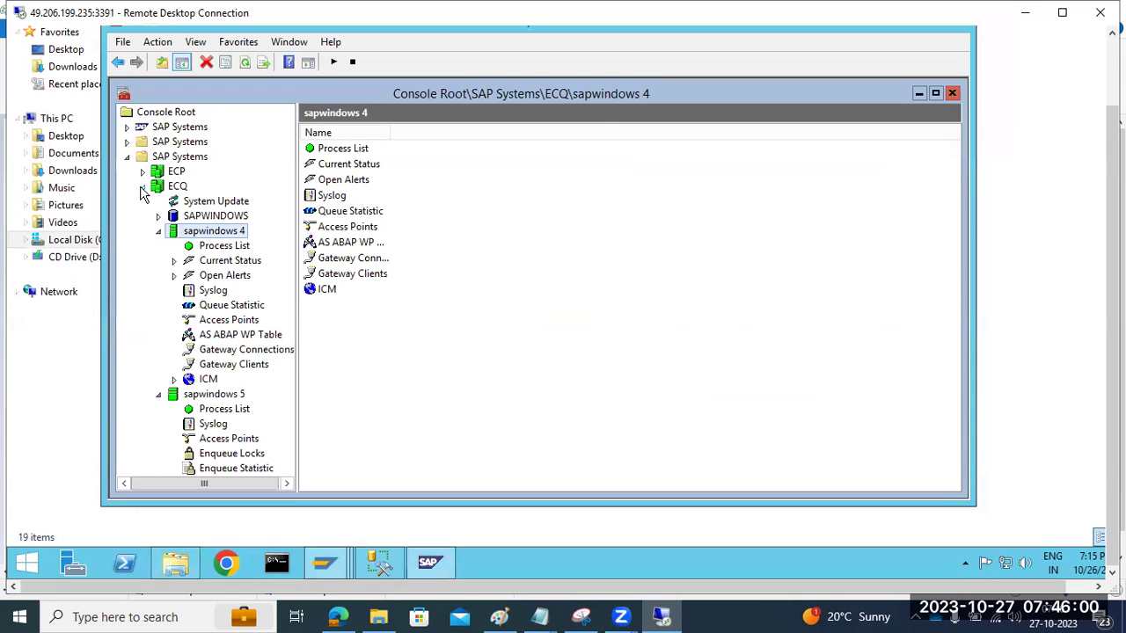
# Step: Fold the ECQ instance branches, minimize SAP MMC and restore the C: drive Explorer window
pyautogui.click(143, 188)
pyautogui.click(142, 187)
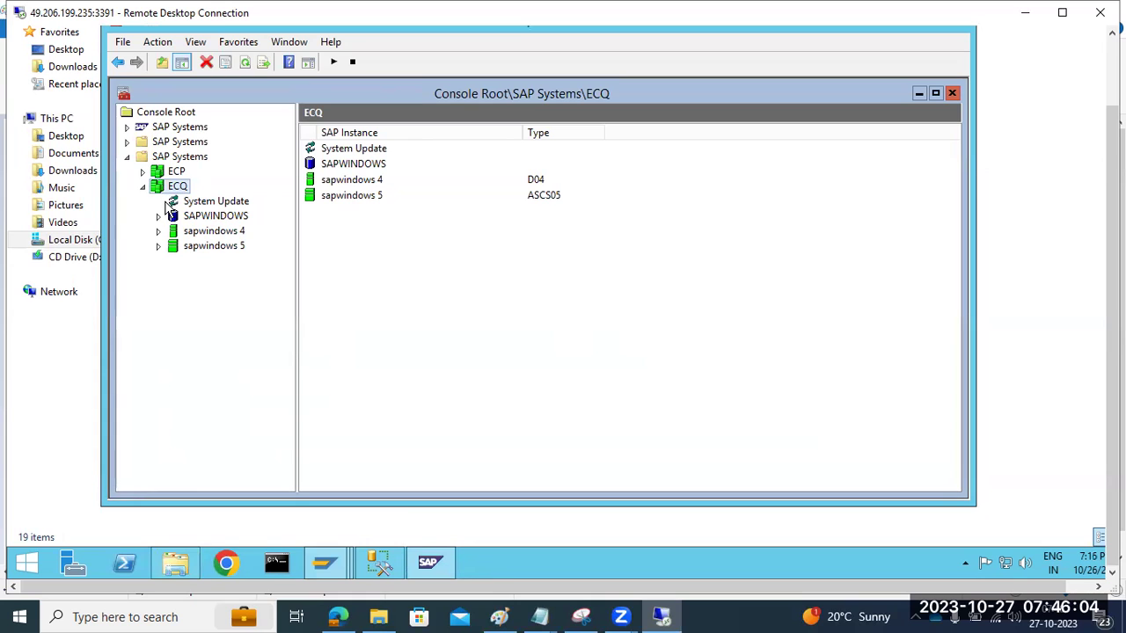
pyautogui.click(429, 560)
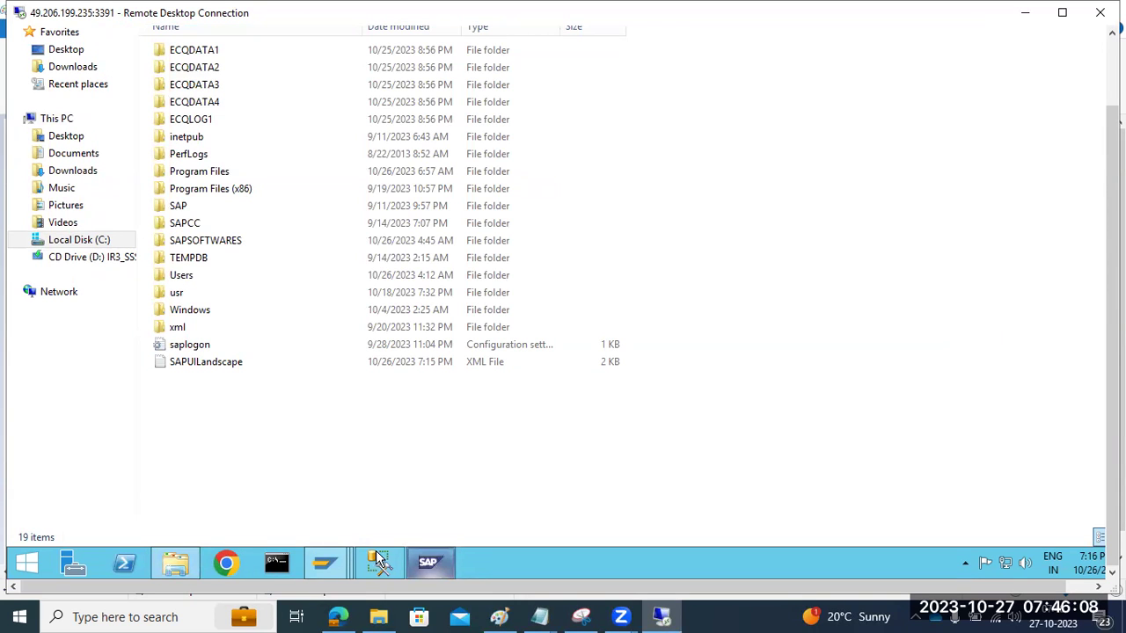
pyautogui.moveTo(325, 552)
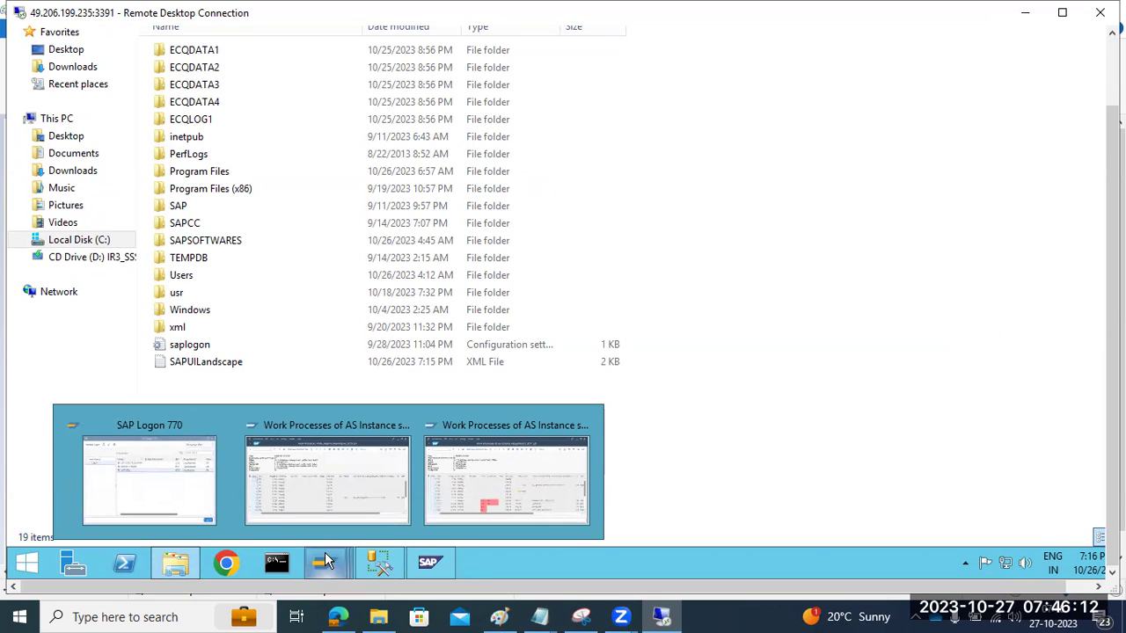
pyautogui.click(175, 564)
pyautogui.click(175, 563)
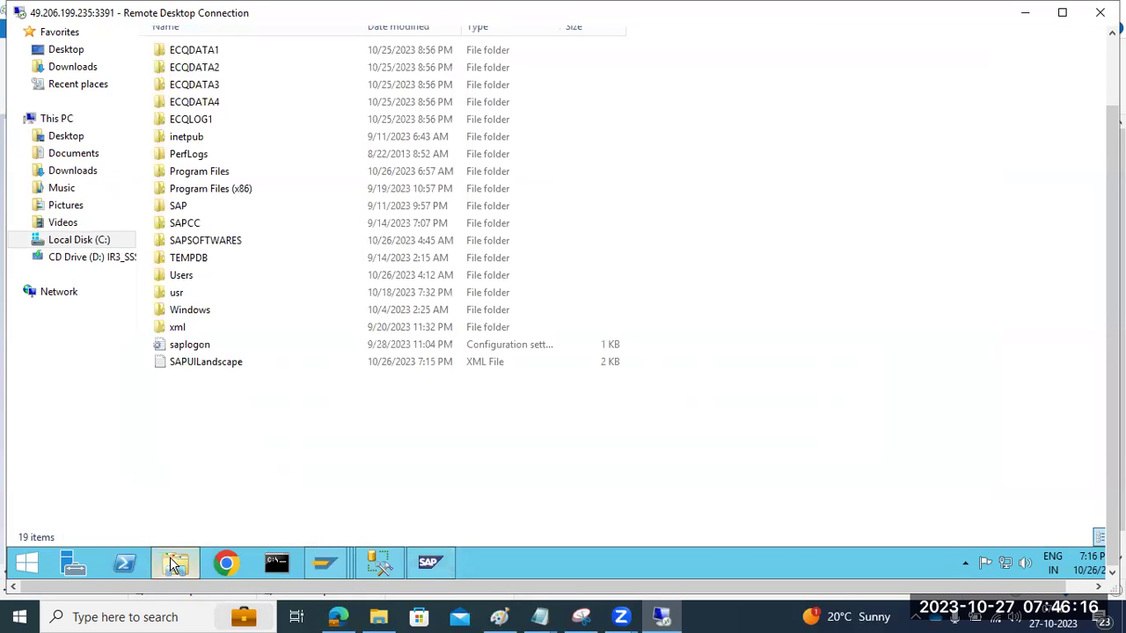
# Step: Open the SAPSOFTWARES\SWPM folder on the C: drive
pyautogui.doubleClick(204, 241)
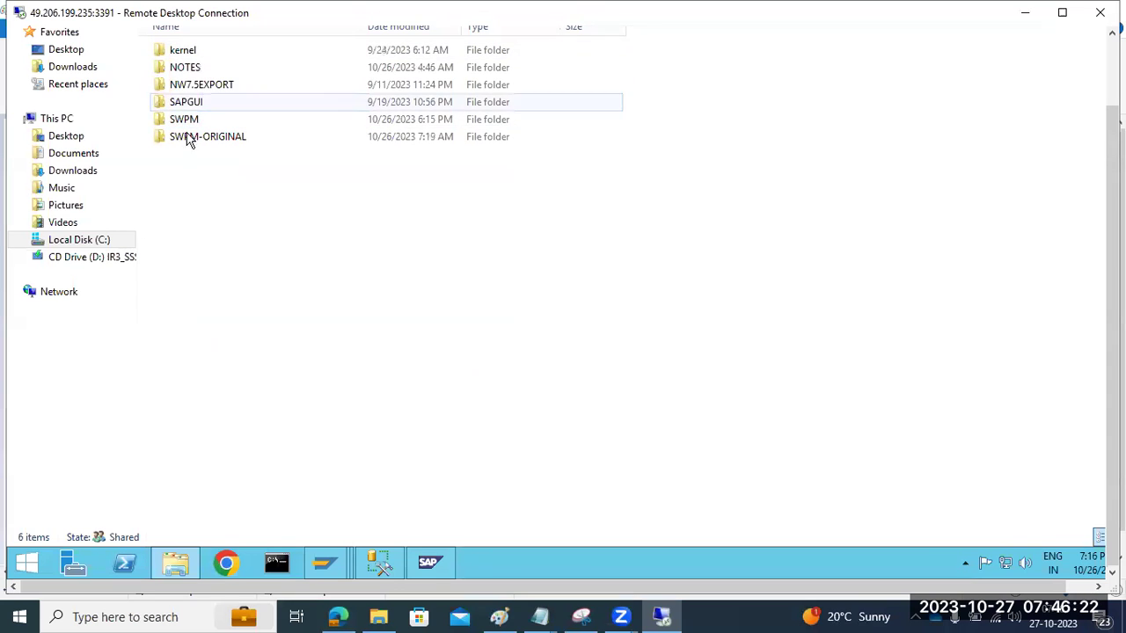
pyautogui.doubleClick(184, 122)
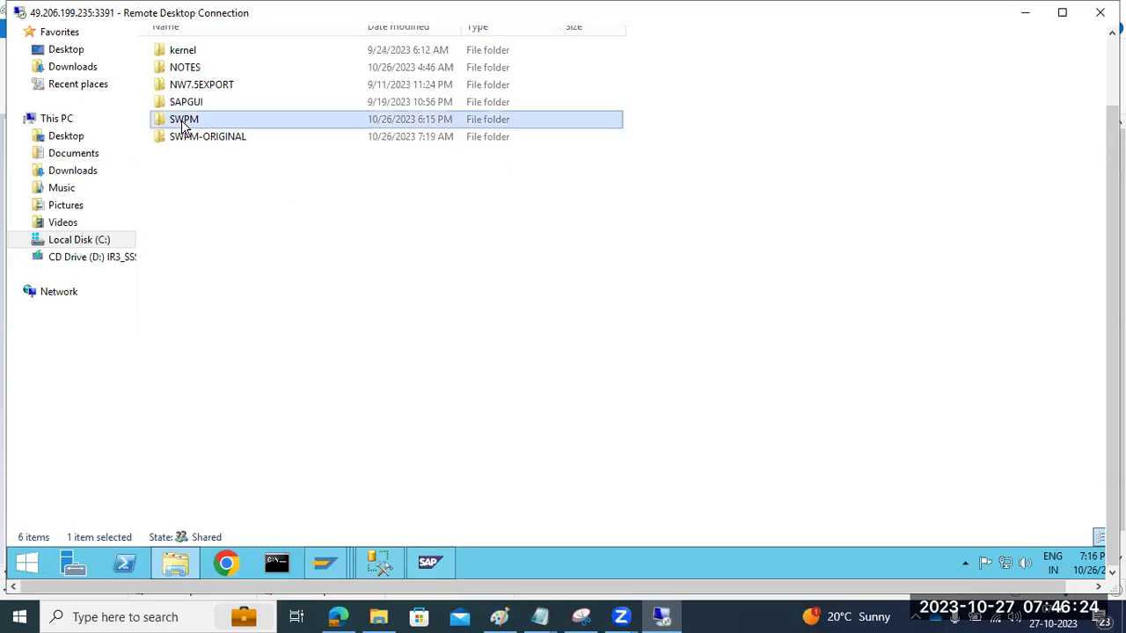
pyautogui.scroll(-6, 188, 422)
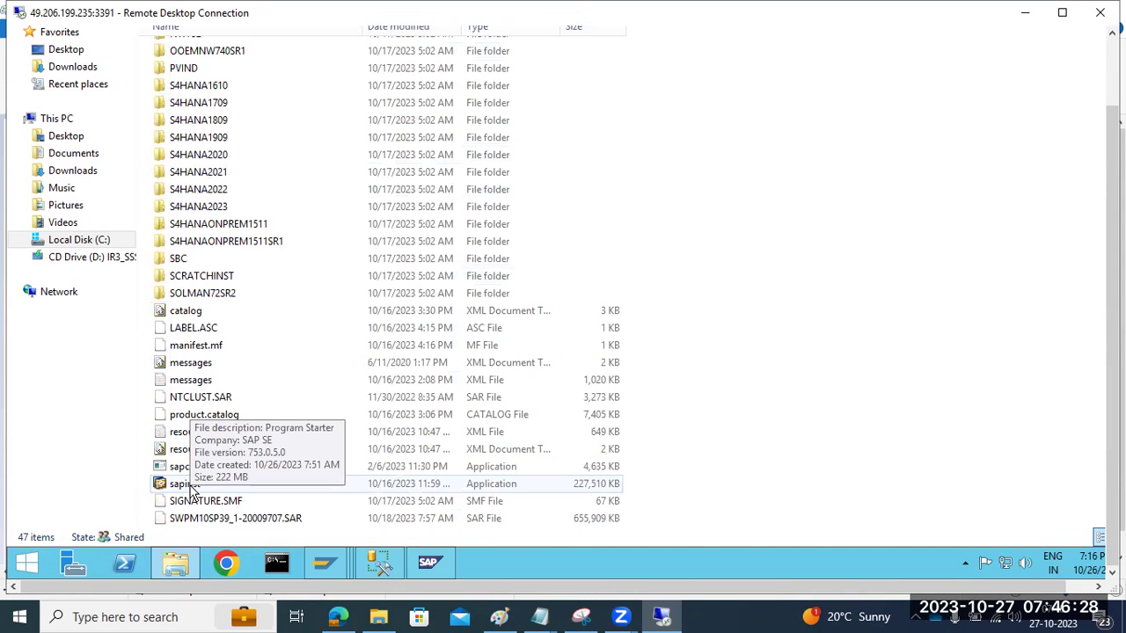
# Step: Find sapstartsrv.exe by typing 'saps' in Task Manager's Details, then close it and launch sapinst
pyautogui.rightClick(610, 558)
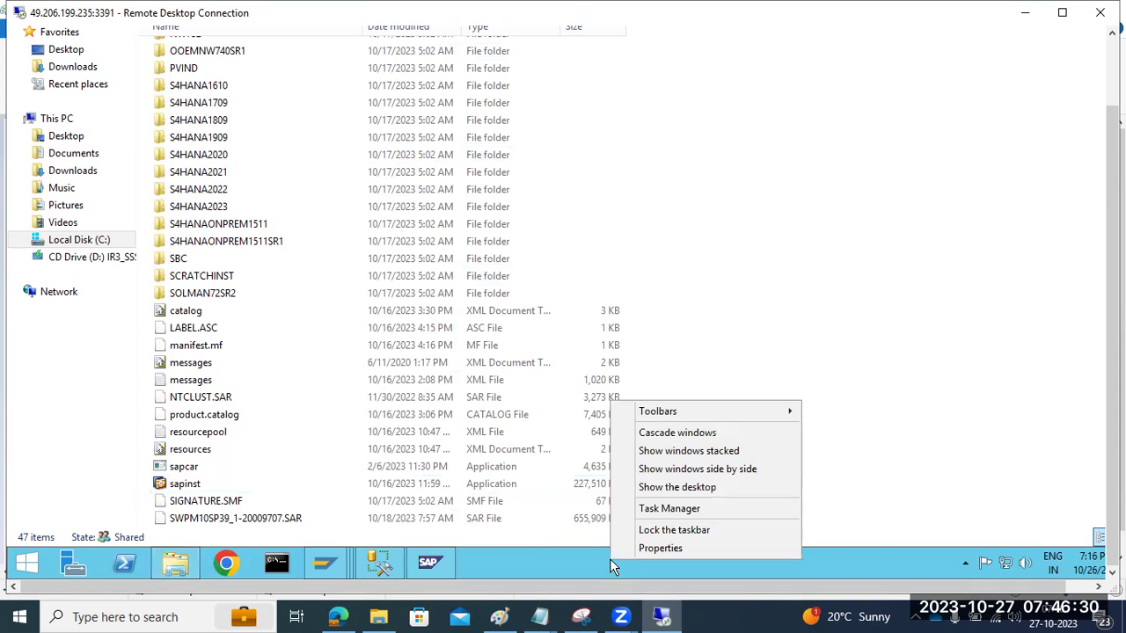
pyautogui.click(646, 510)
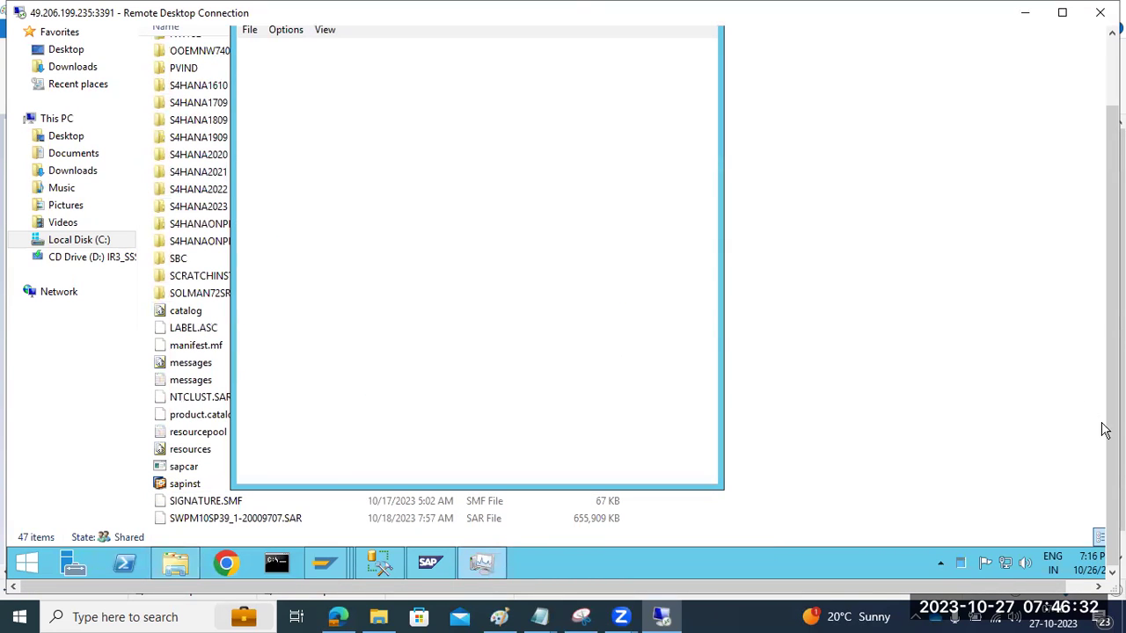
pyautogui.scroll(2, 1100, 432)
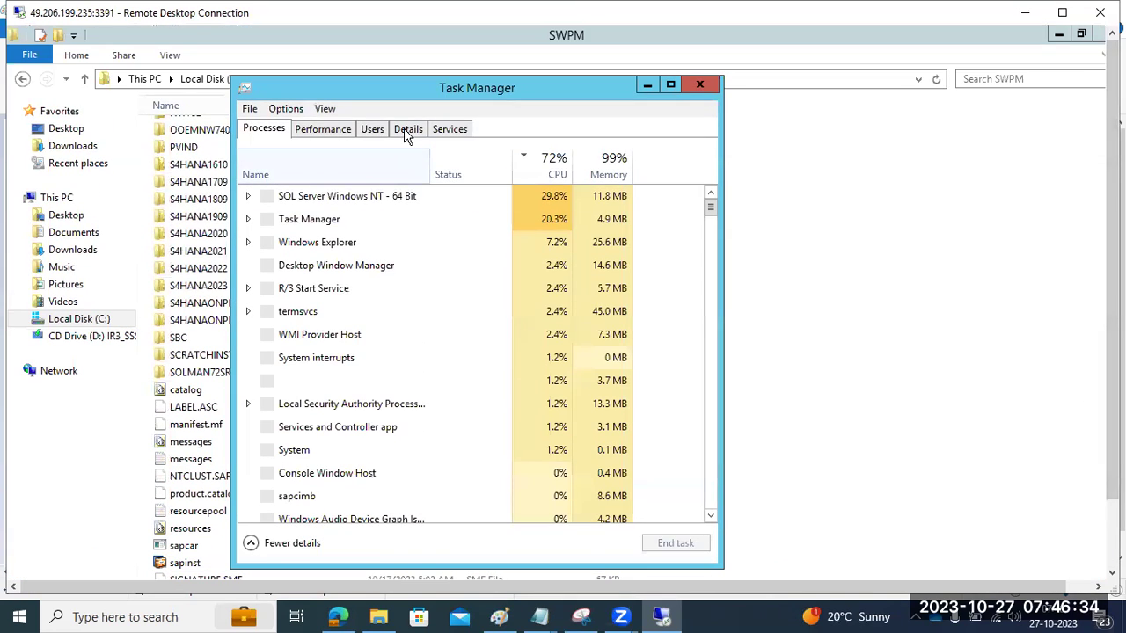
pyautogui.click(406, 130)
pyautogui.click(368, 315)
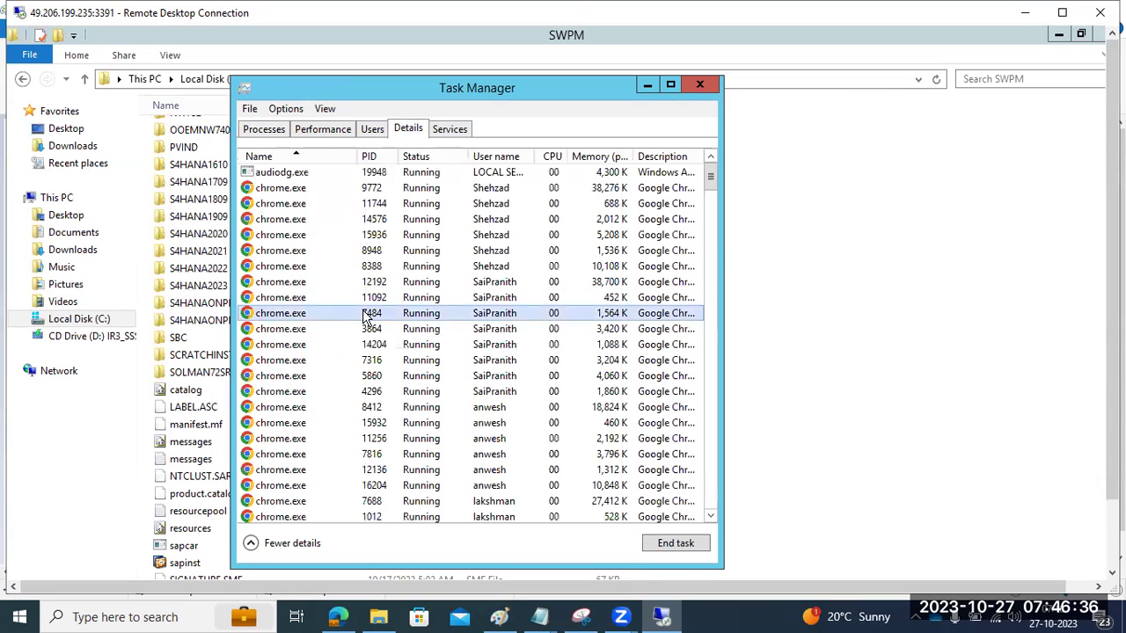
pyautogui.write('saps')
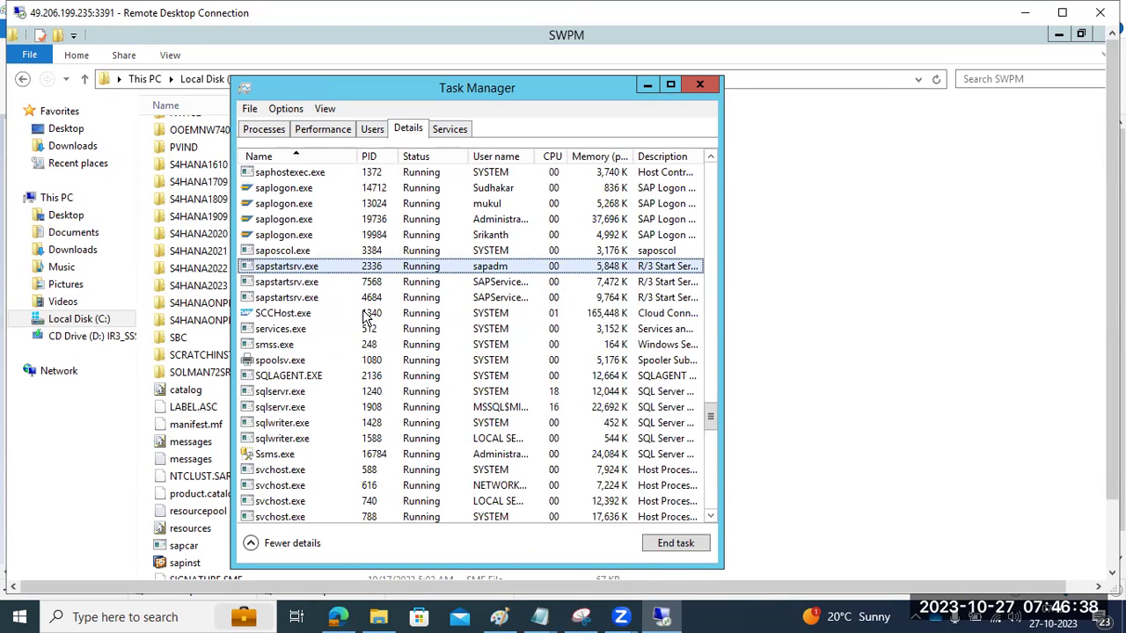
pyautogui.click(699, 82)
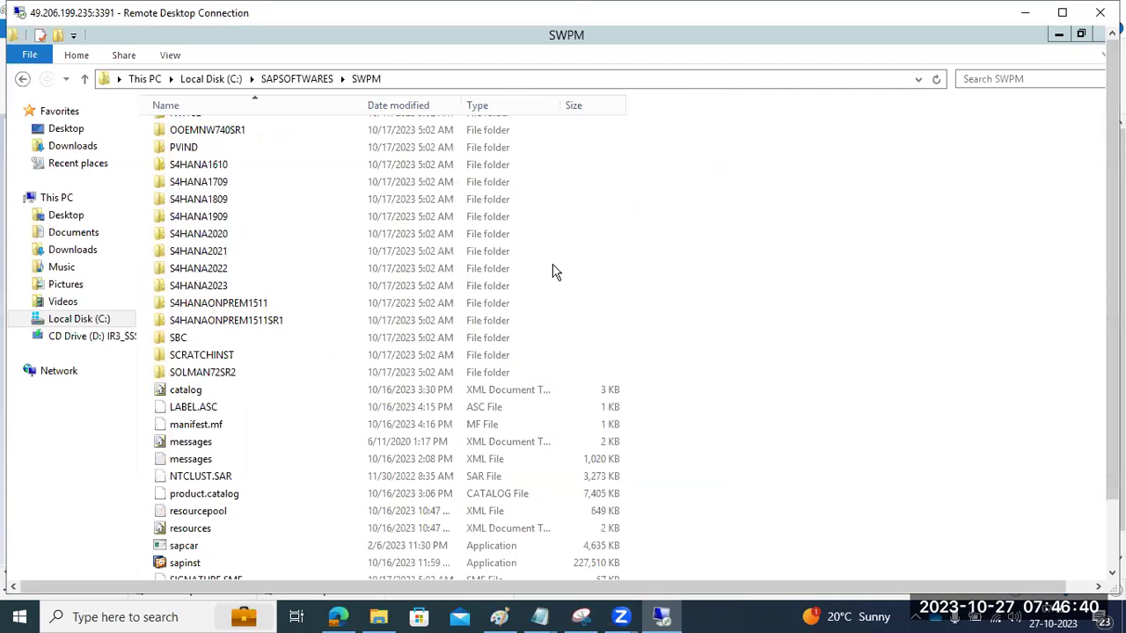
pyautogui.doubleClick(176, 563)
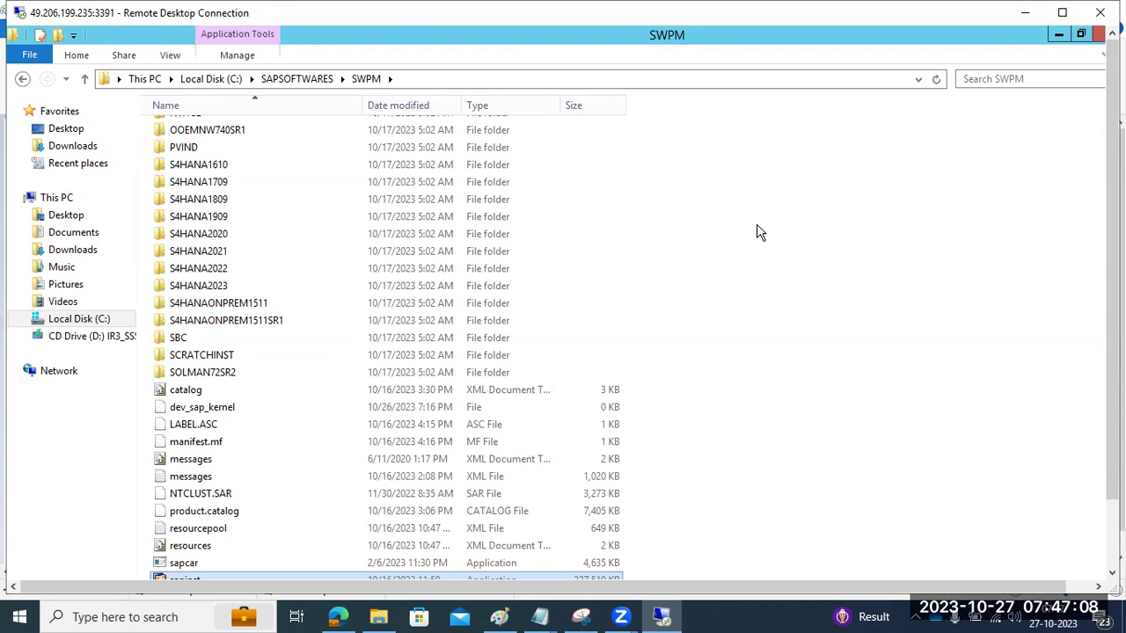
# Step: With sapinst started, switch to the browser window showing the certificate warning
pyautogui.moveTo(1111, 326); pyautogui.dragTo(1110, 413)
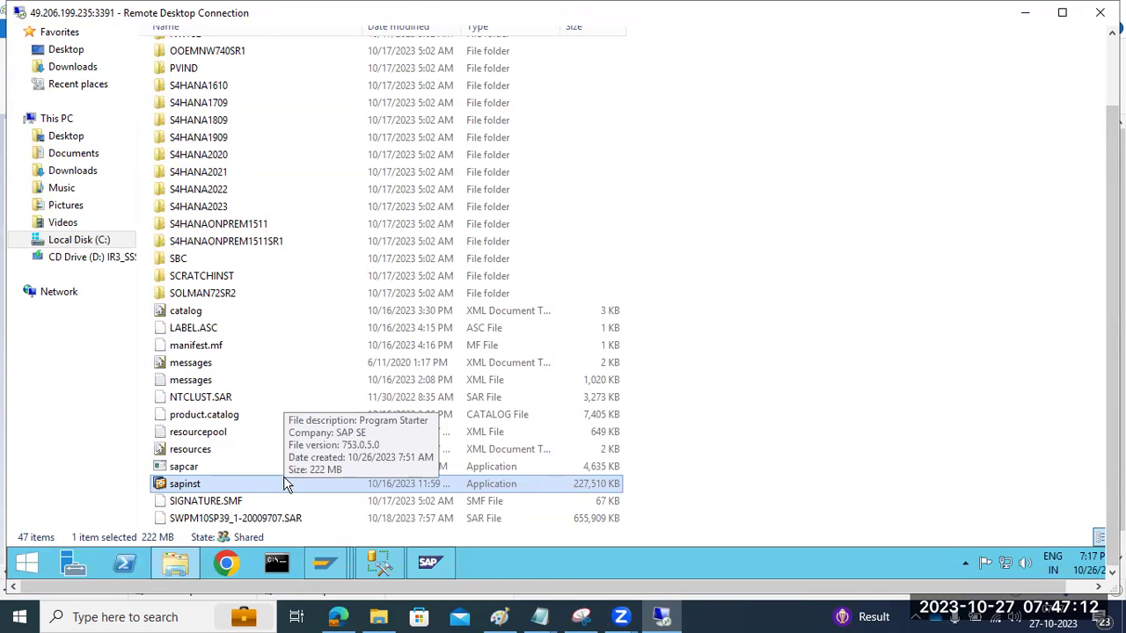
pyautogui.click(226, 566)
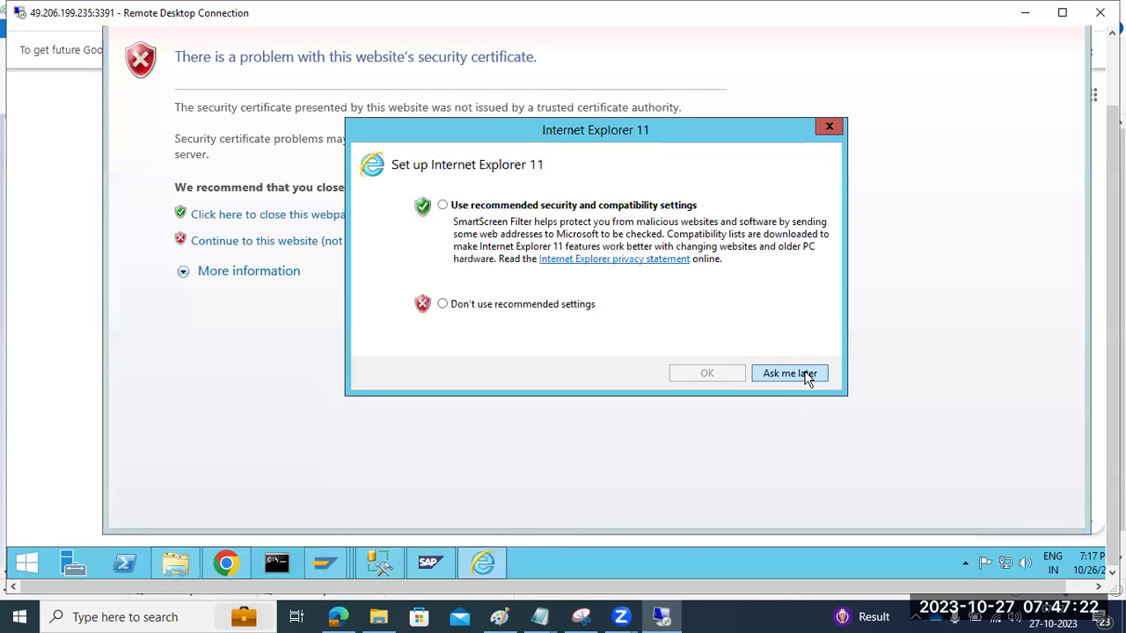
# Step: Postpone Internet Explorer's setup prompt and copy the sapinst page address
pyautogui.click(805, 373)
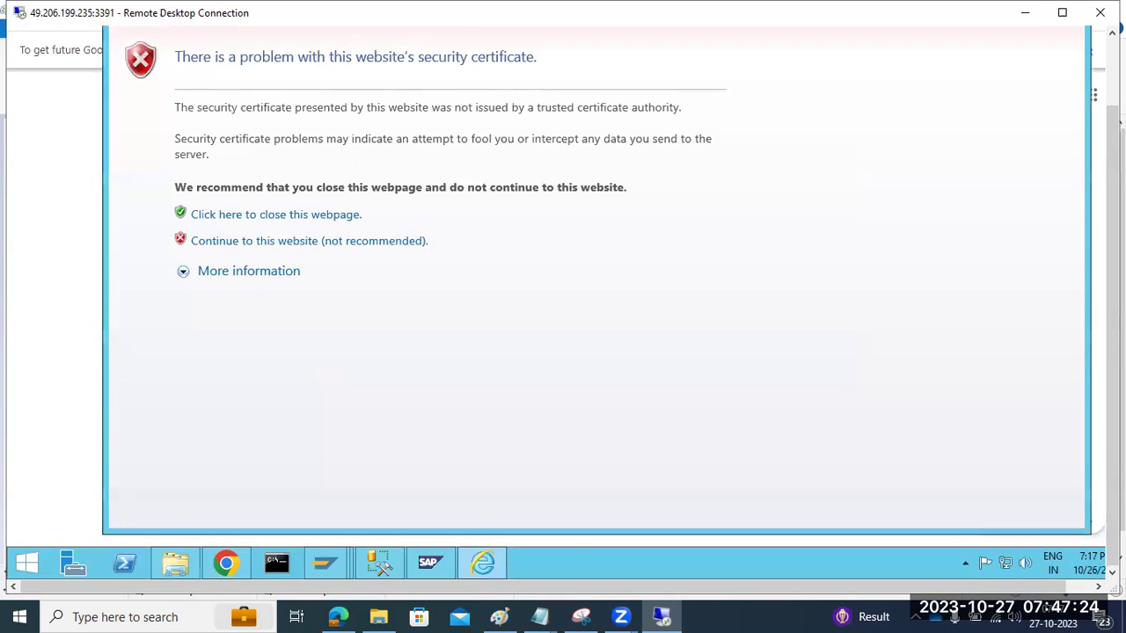
pyautogui.moveTo(1112, 246); pyautogui.dragTo(1112, 180)
pyautogui.click(246, 93)
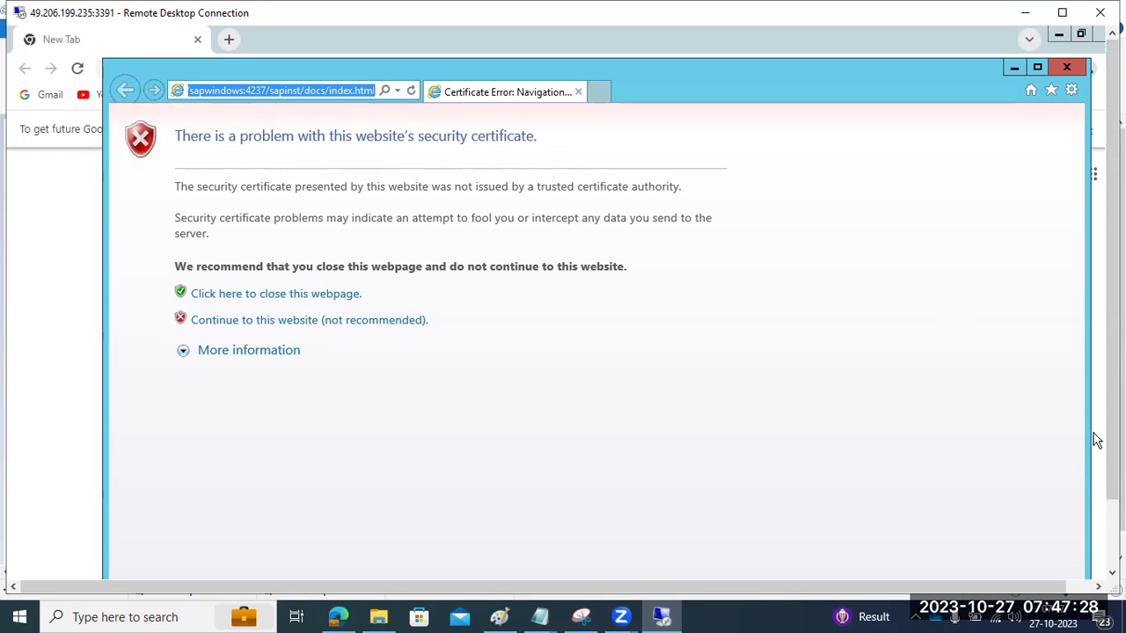
# Step: Load sapwindows:4237/sapinst/docs/index.html in Chrome, then bring the Paint diagram forward
pyautogui.moveTo(1111, 447); pyautogui.dragTo(1111, 517)
pyautogui.click(226, 562)
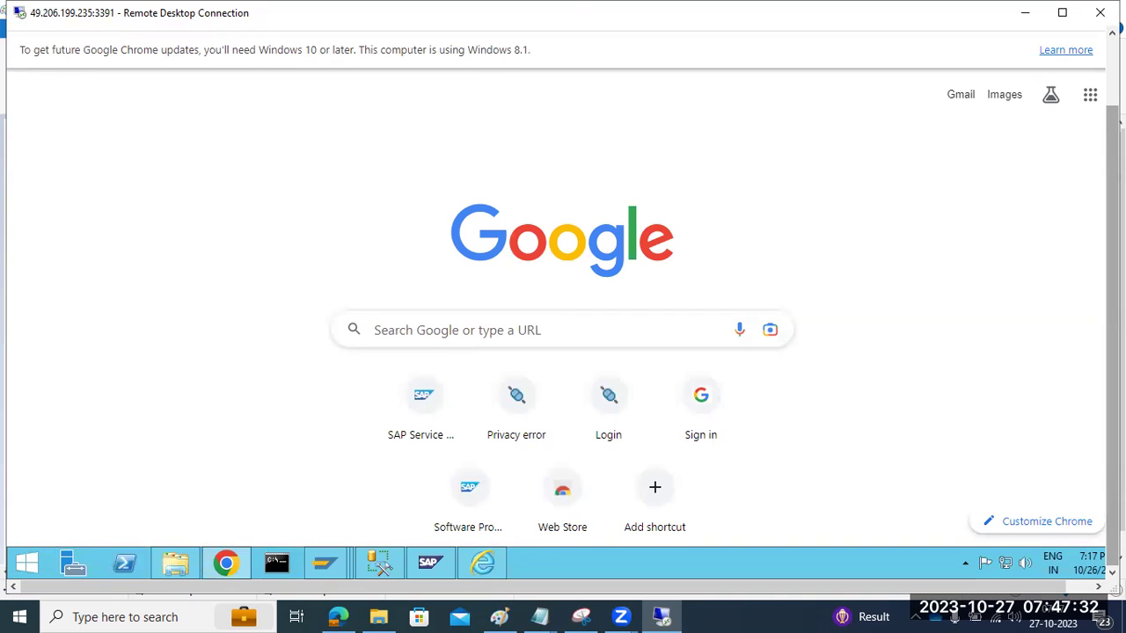
pyautogui.moveTo(1111, 506); pyautogui.dragTo(1111, 431)
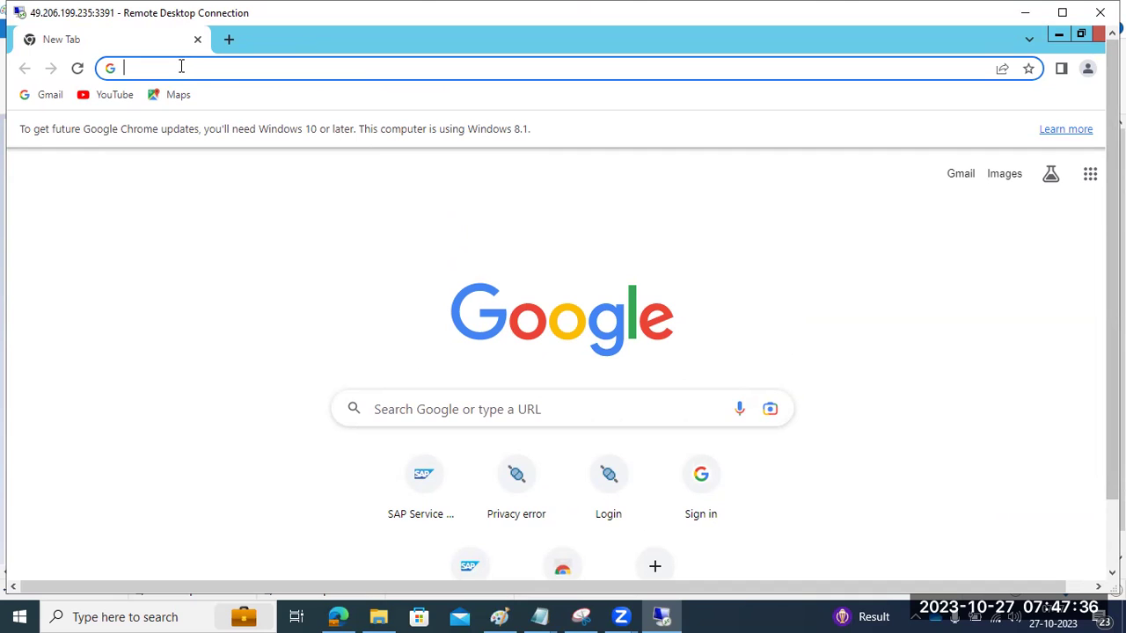
pyautogui.write('https://sapwindows:4237/sapinst/docs/index.html')
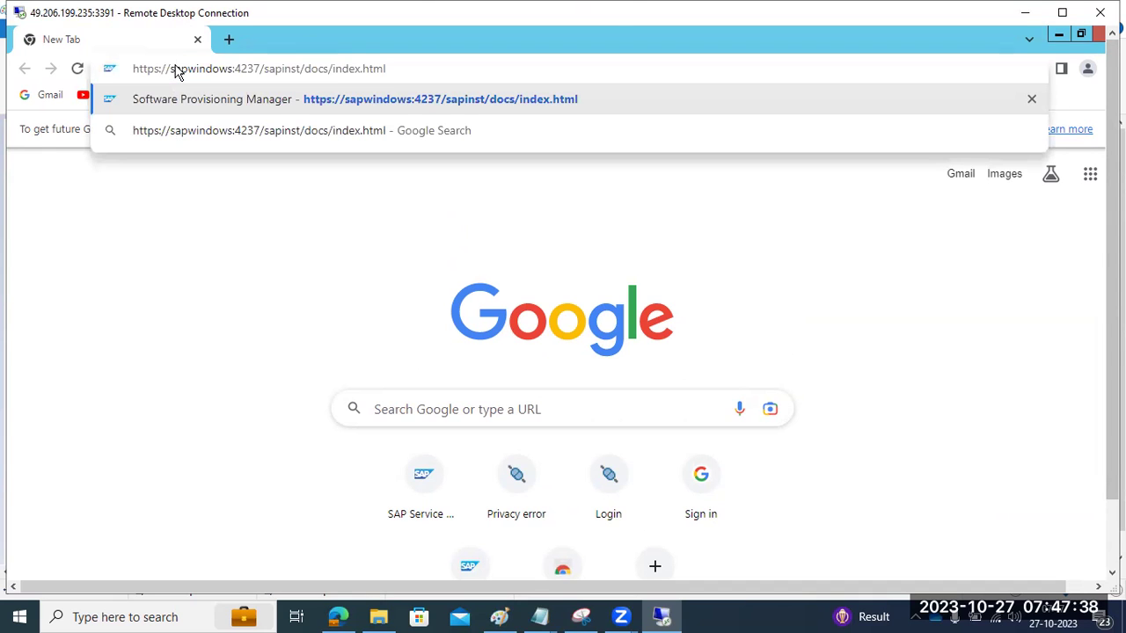
pyautogui.press('Return')
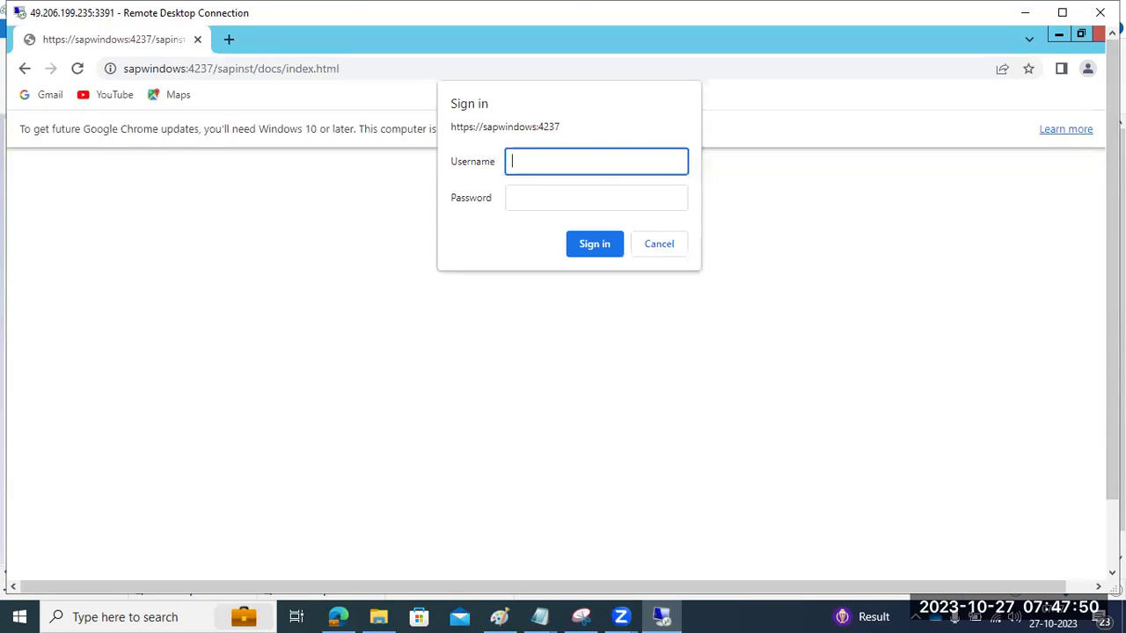
pyautogui.scroll(-1, 1112, 414)
pyautogui.click(498, 617)
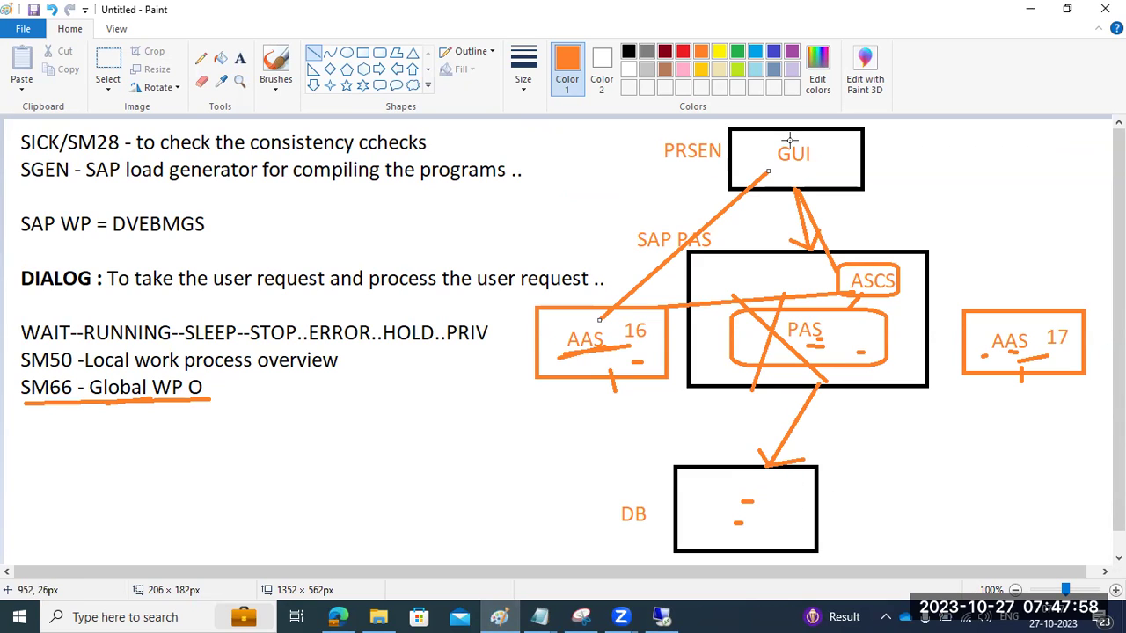
# Step: Draw a short orange stroke on the diagram and start a text label beside DB
pyautogui.moveTo(782, 310); pyautogui.dragTo(742, 308)
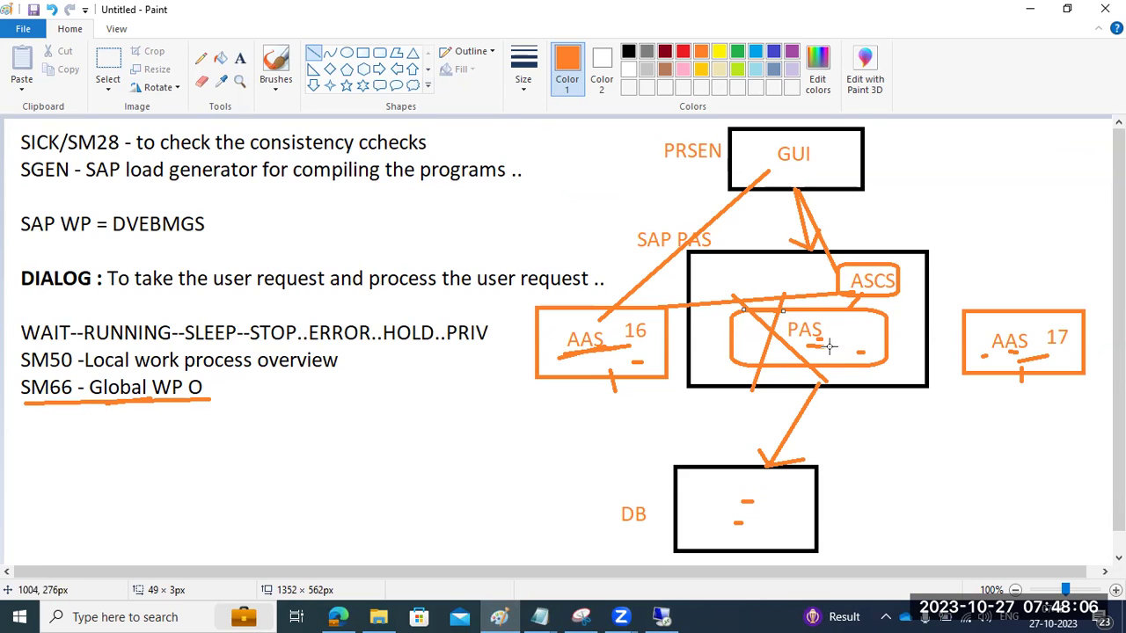
pyautogui.click(239, 58)
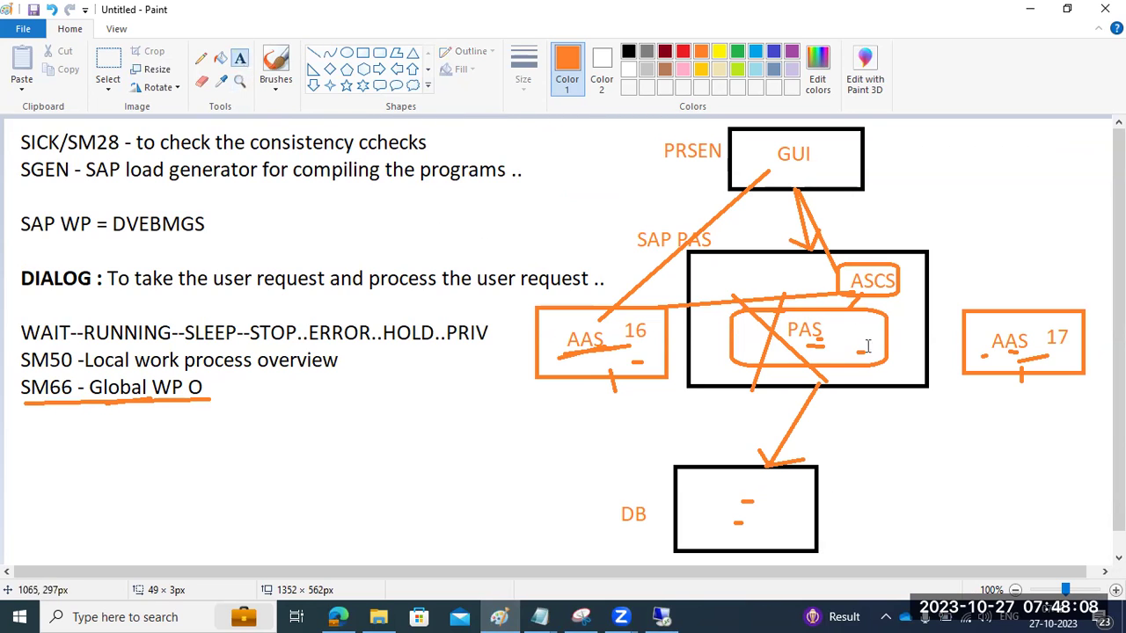
pyautogui.click(838, 411)
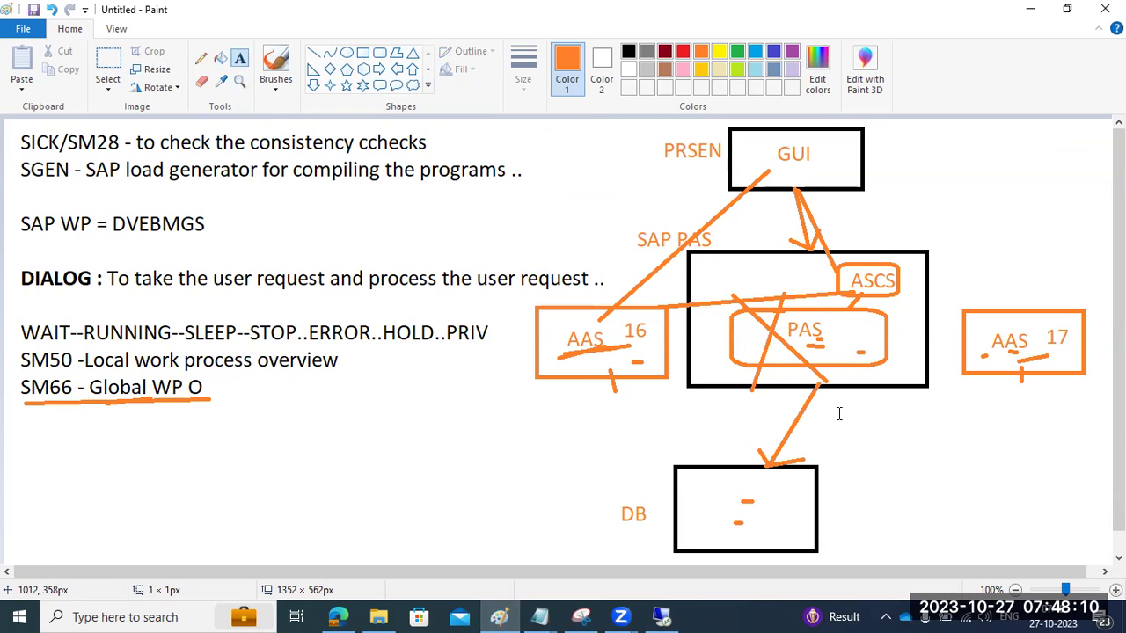
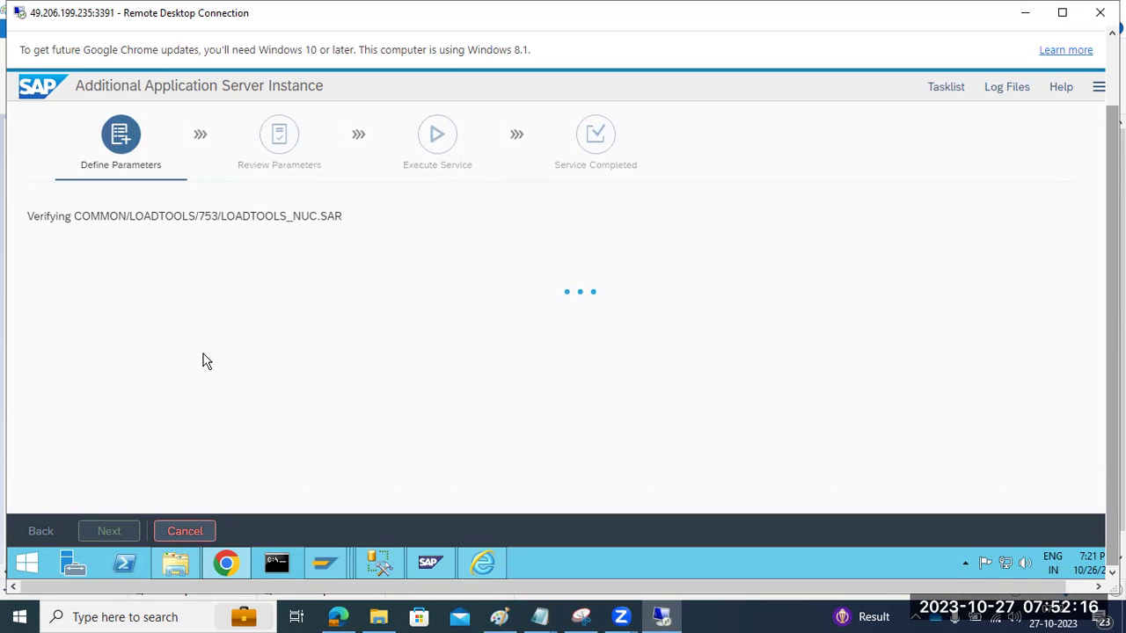
# Step: Switch from the installer to the Paint sketch linking GUI, ASCS, PAS, AAS 16/17 and DB
pyautogui.moveTo(229, 566)
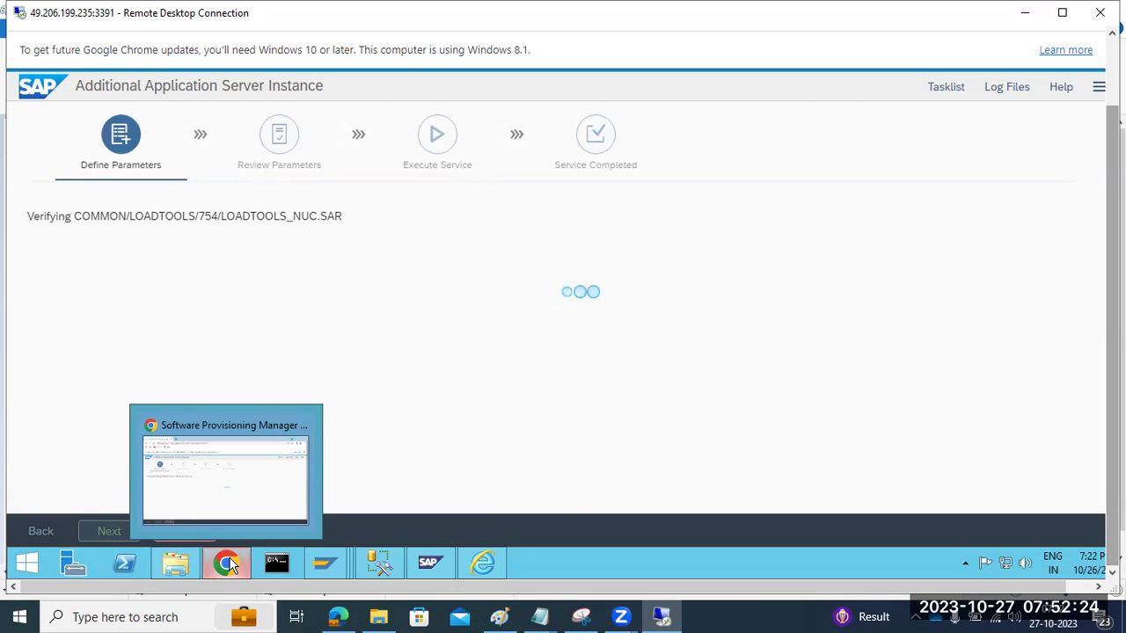
pyautogui.click(504, 615)
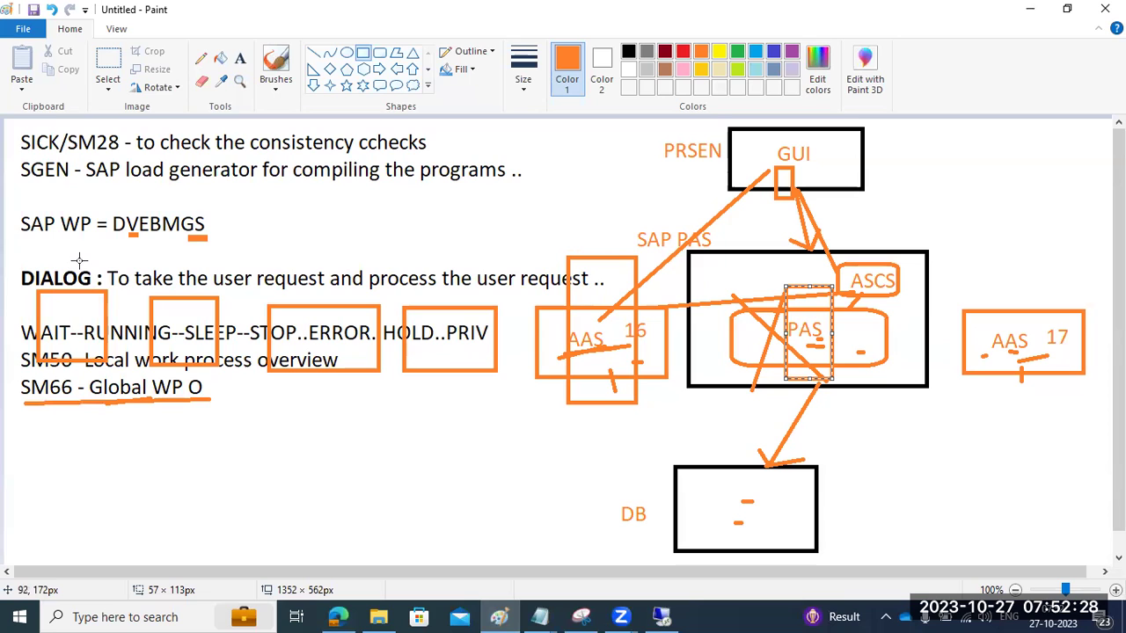
# Step: Draw a small box right of DVEBMGS, a long box around the notes and AAS servers, and a tall box below
pyautogui.moveTo(226, 226)
pyautogui.mouseDown()
pyautogui.moveTo(253, 216)
pyautogui.moveTo(239, 223)
pyautogui.mouseUp()
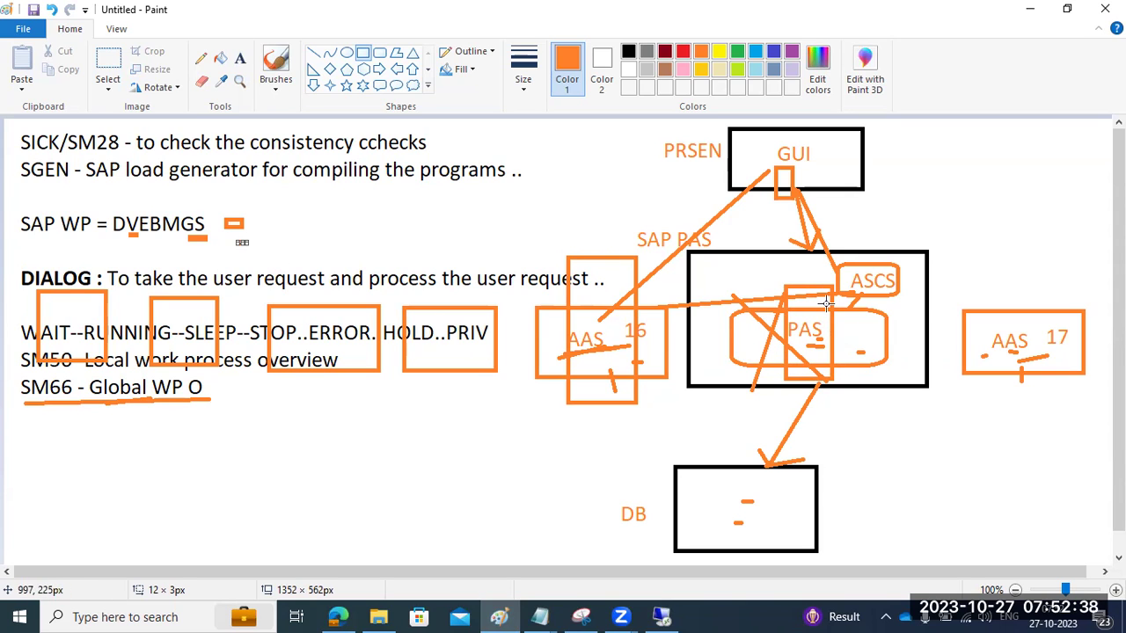
pyautogui.moveTo(1058, 405); pyautogui.dragTo(28, 254)
pyautogui.moveTo(373, 429); pyautogui.dragTo(458, 545)
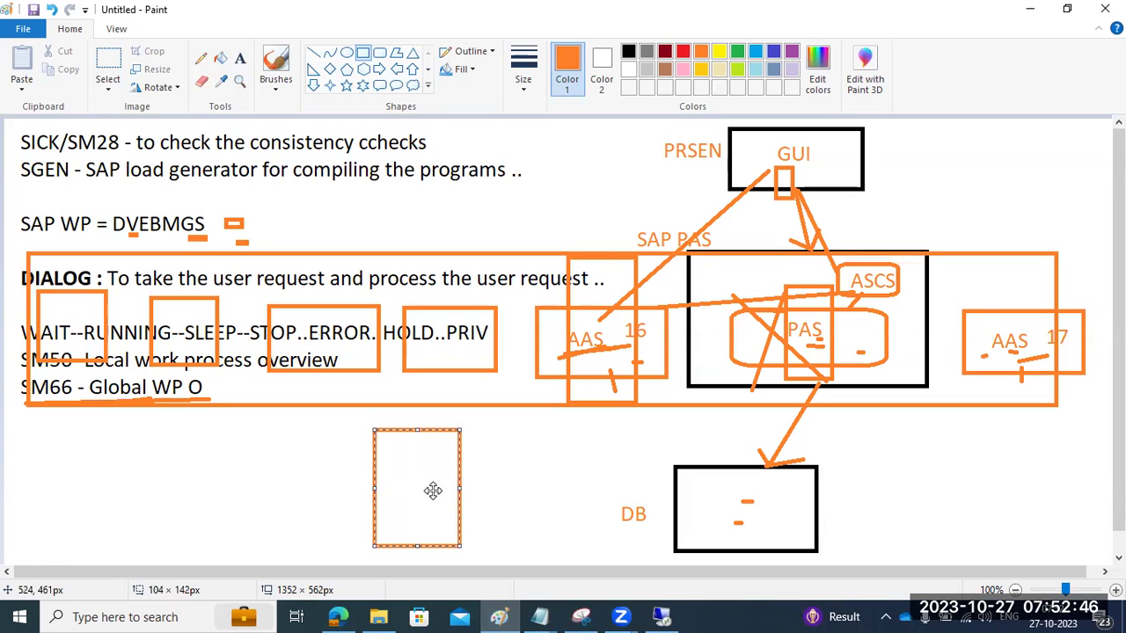
# Step: Place a text box on the Paint canvas, then return to the remote installer
pyautogui.click(239, 58)
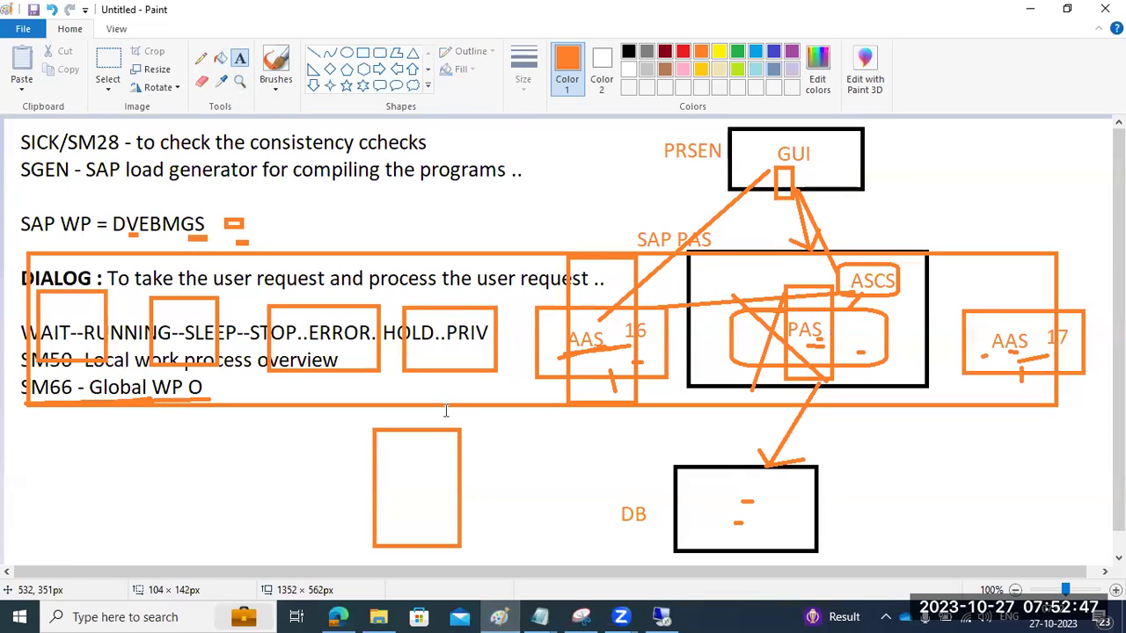
pyautogui.click(498, 466)
pyautogui.click(661, 616)
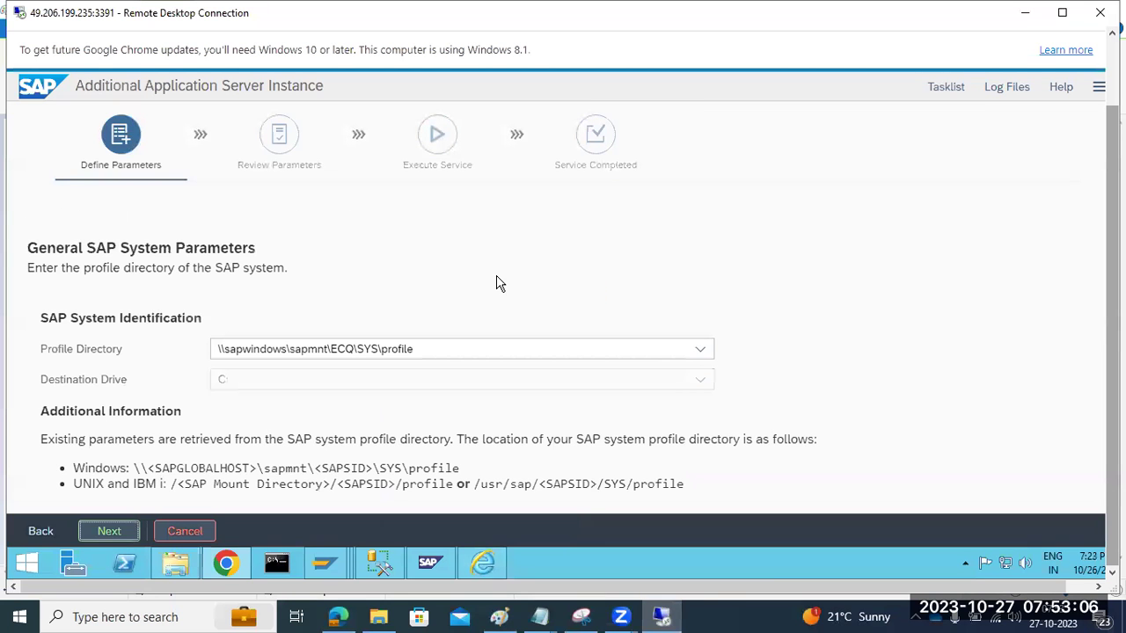
# Step: Check the profile directory \\sapwindows\sapmnt\ECQ\SYS\profile and continue past General SAP System Parameters
pyautogui.tripleClick(225, 352)
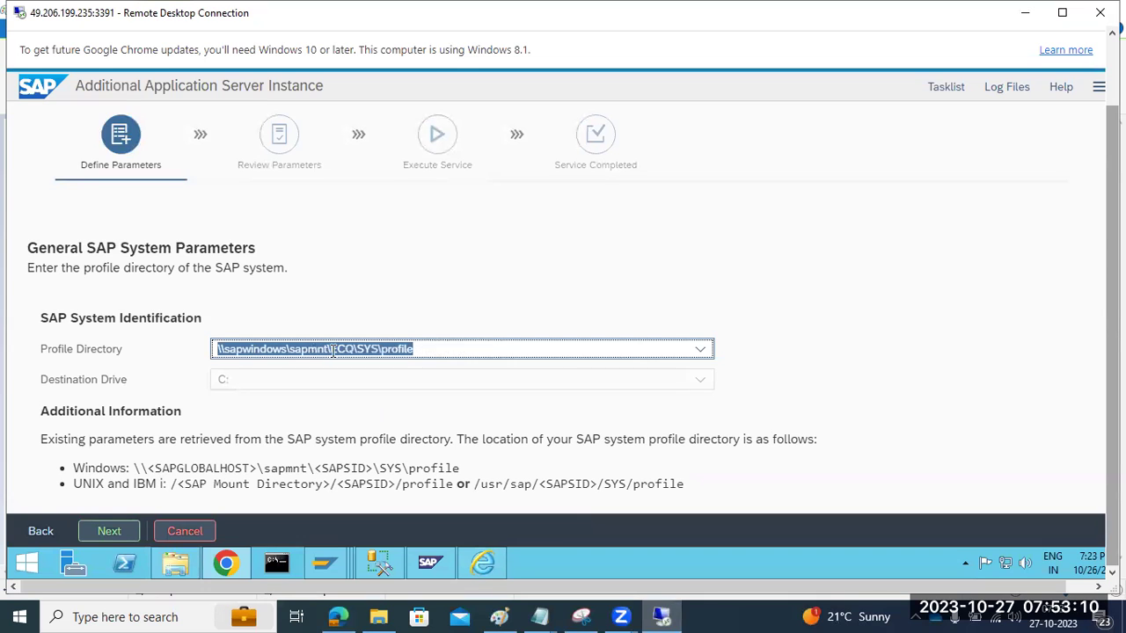
pyautogui.click(103, 530)
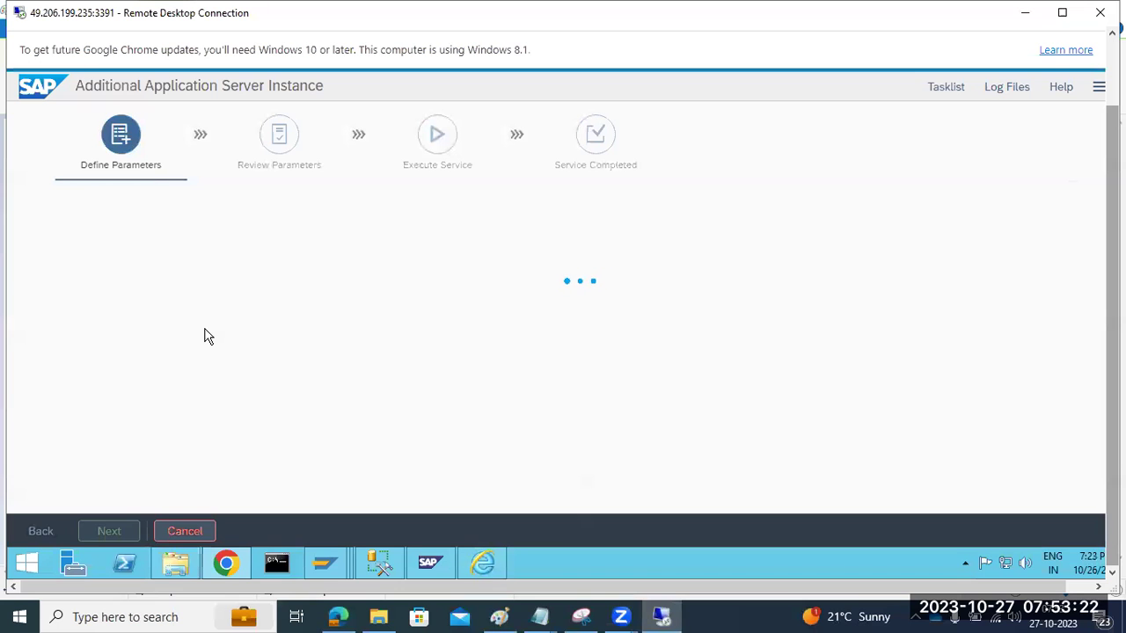
# Step: Enter the master password for all users, confirm it, and continue
pyautogui.click(499, 616)
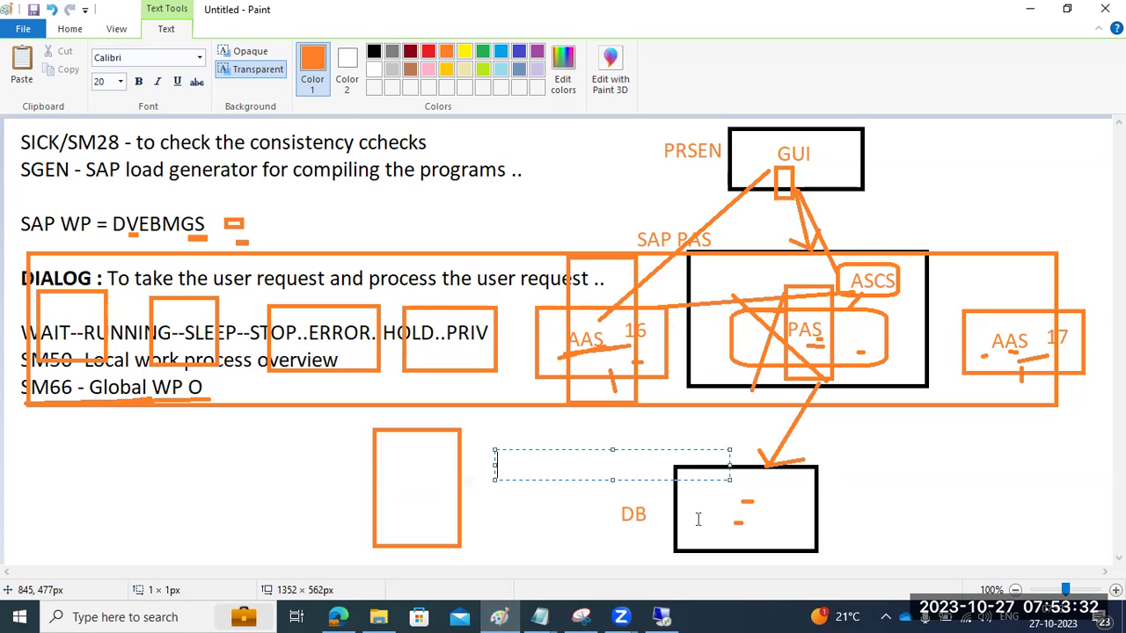
pyautogui.click(661, 617)
pyautogui.click(247, 393)
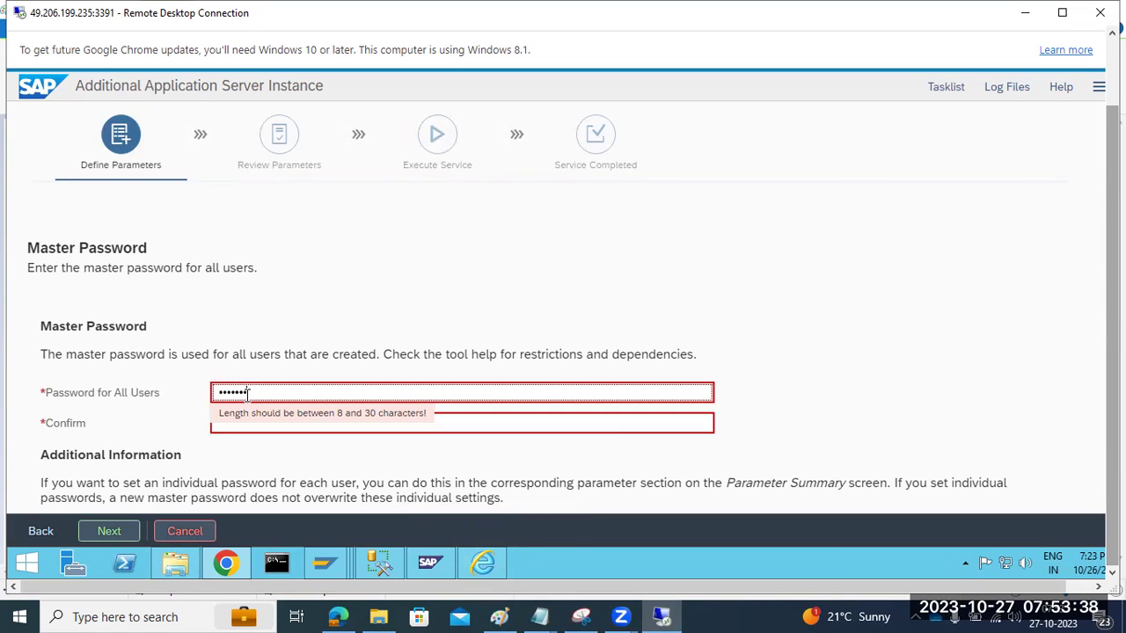
pyautogui.press('Tab')
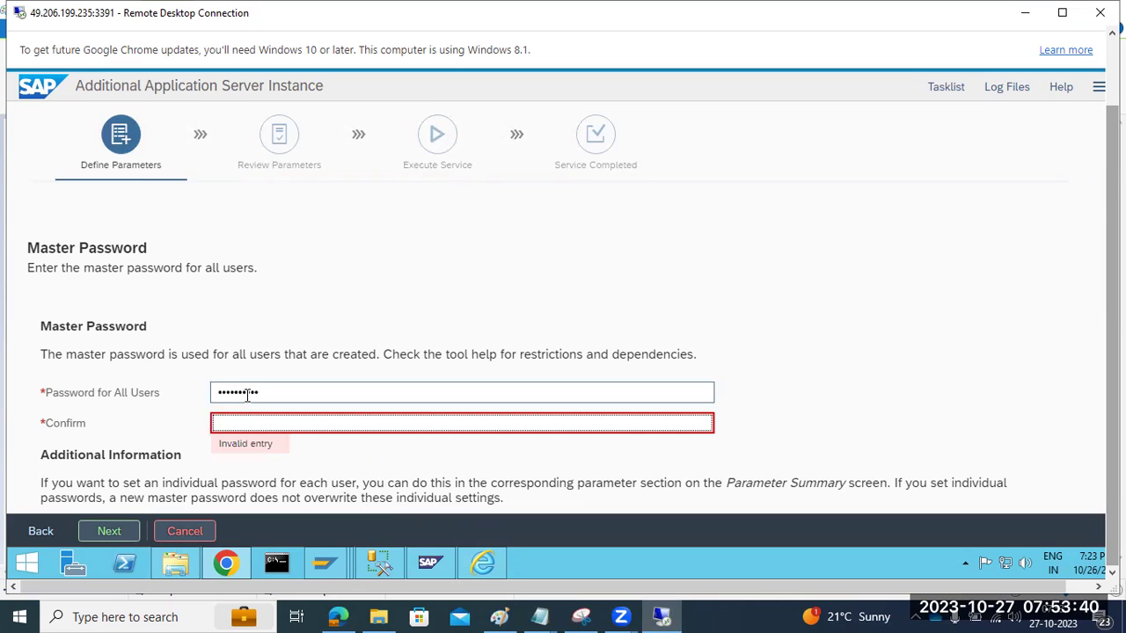
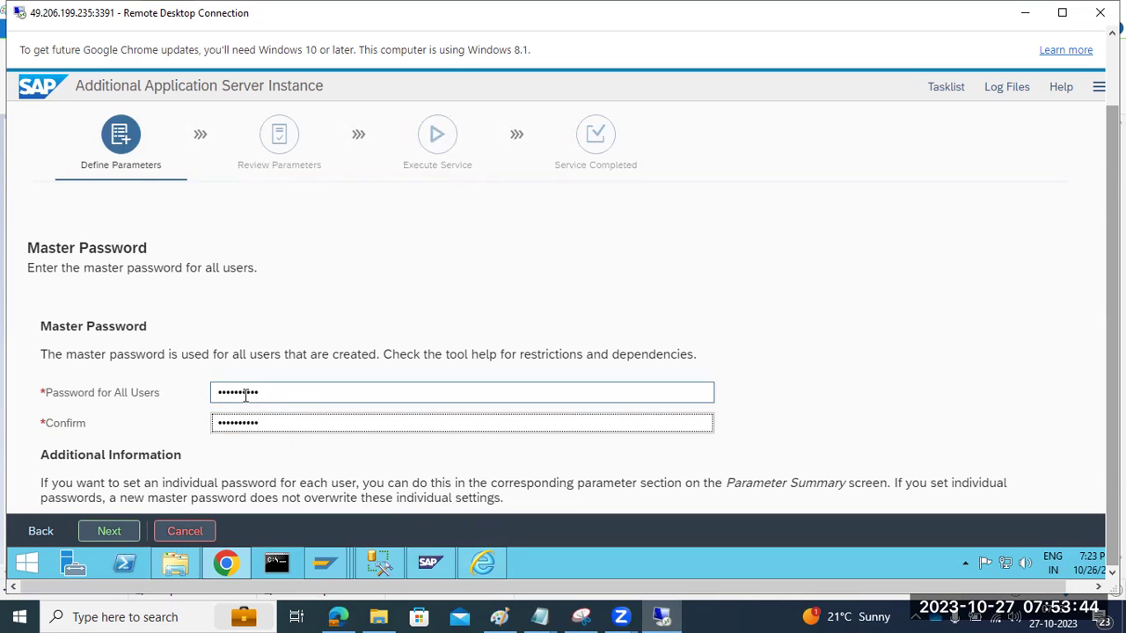
pyautogui.scroll(-1, 246, 401)
pyautogui.click(110, 532)
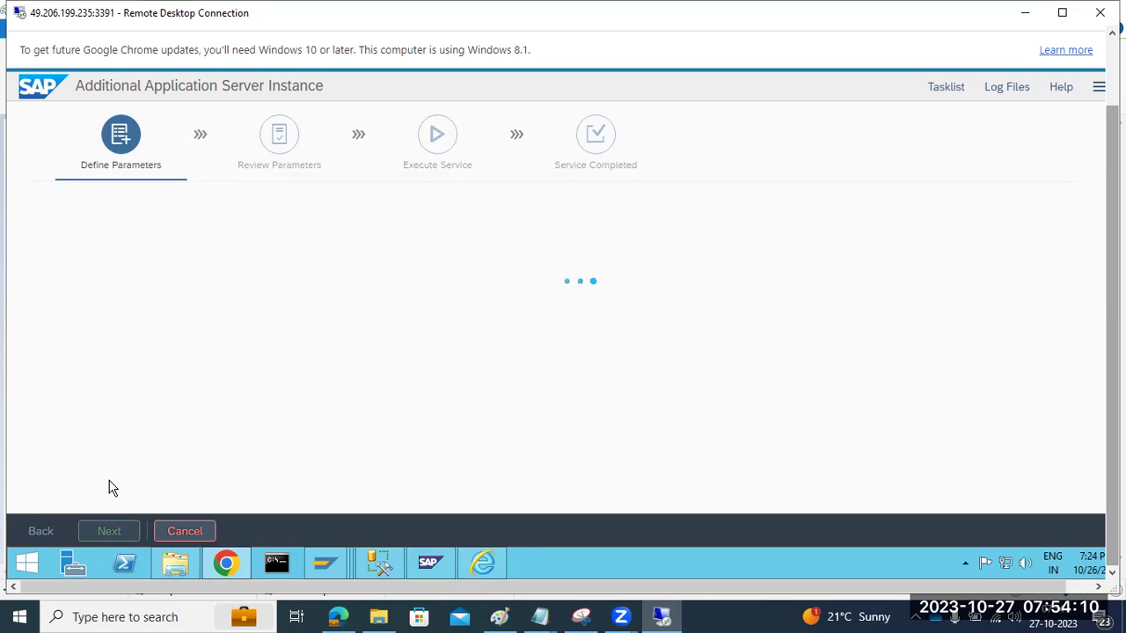
pyautogui.moveTo(94, 84); pyautogui.dragTo(320, 85)
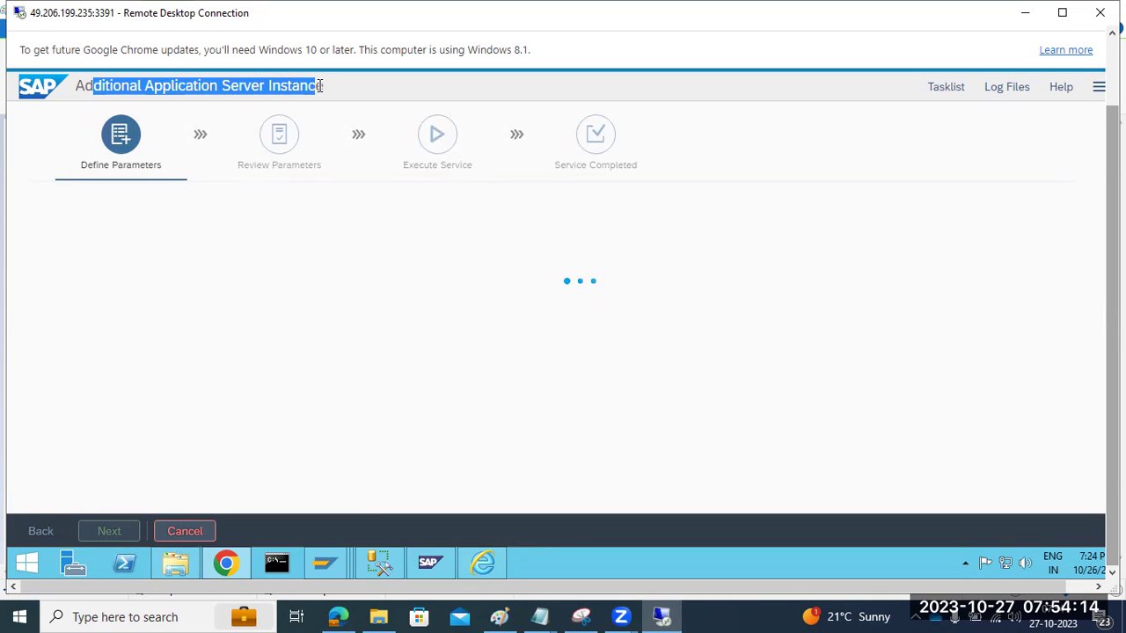
pyautogui.click(426, 567)
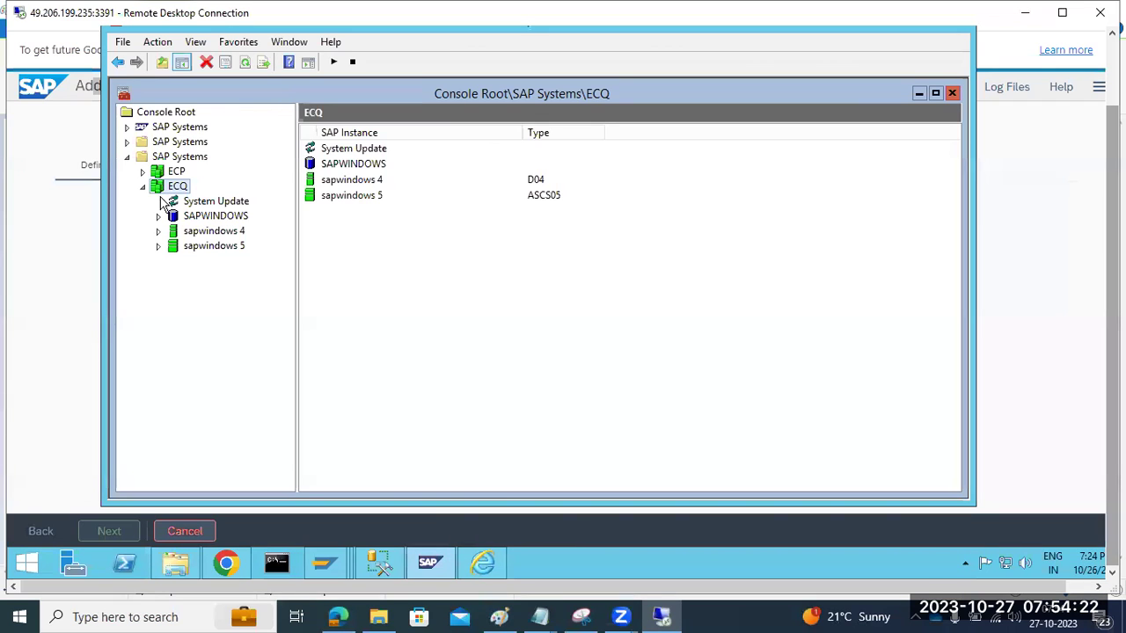
pyautogui.click(179, 233)
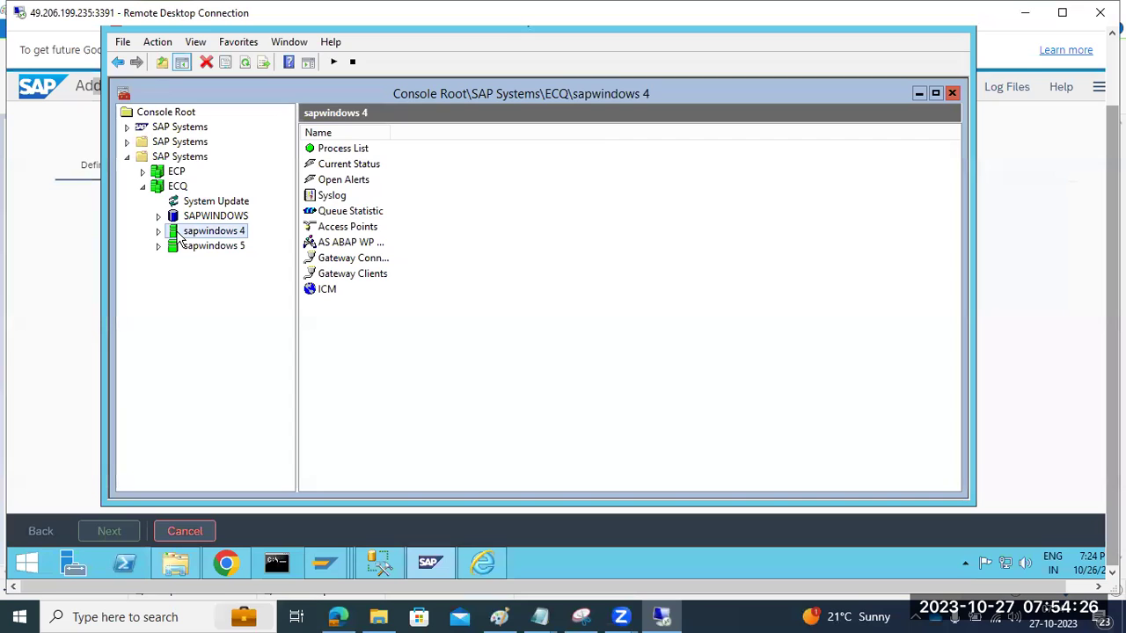
pyautogui.click(159, 231)
pyautogui.click(158, 231)
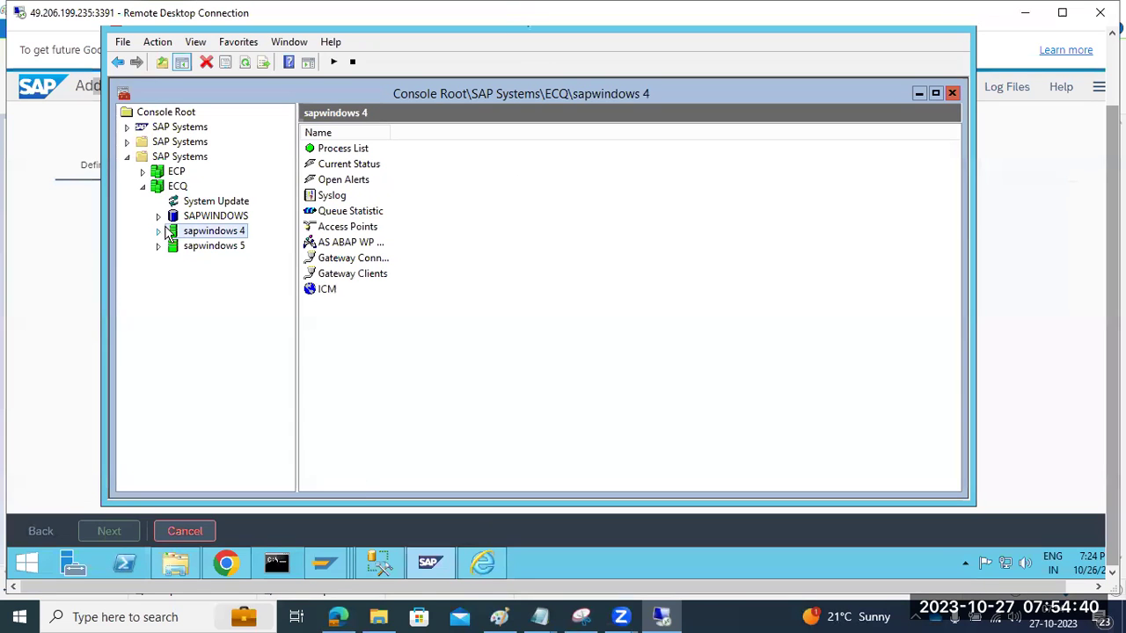
pyautogui.click(380, 562)
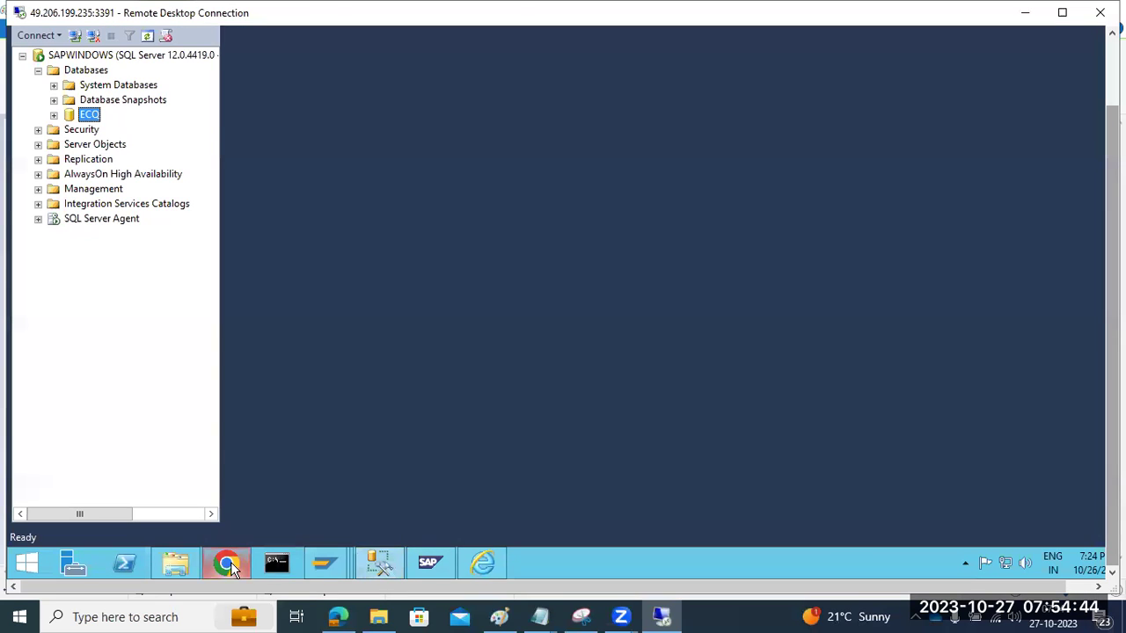
pyautogui.click(226, 563)
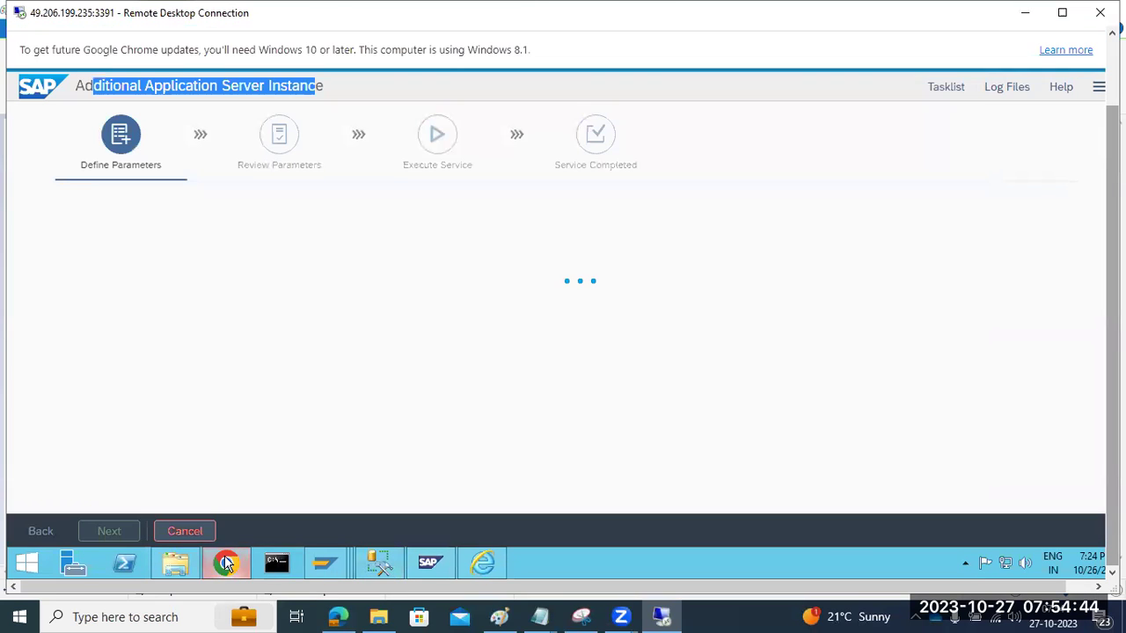
pyautogui.click(155, 85)
pyautogui.moveTo(145, 85); pyautogui.dragTo(341, 99)
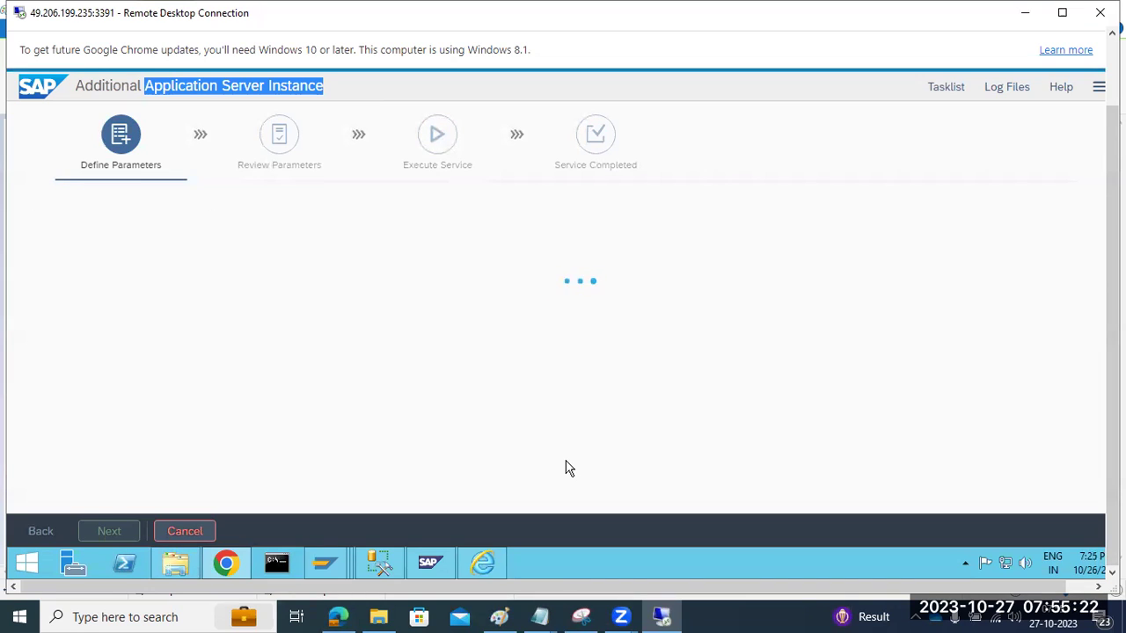
# Step: Check the Log Files and Tasklist panels, leave Upgrade SAP Host Agent unticked, and continue
pyautogui.click(1000, 91)
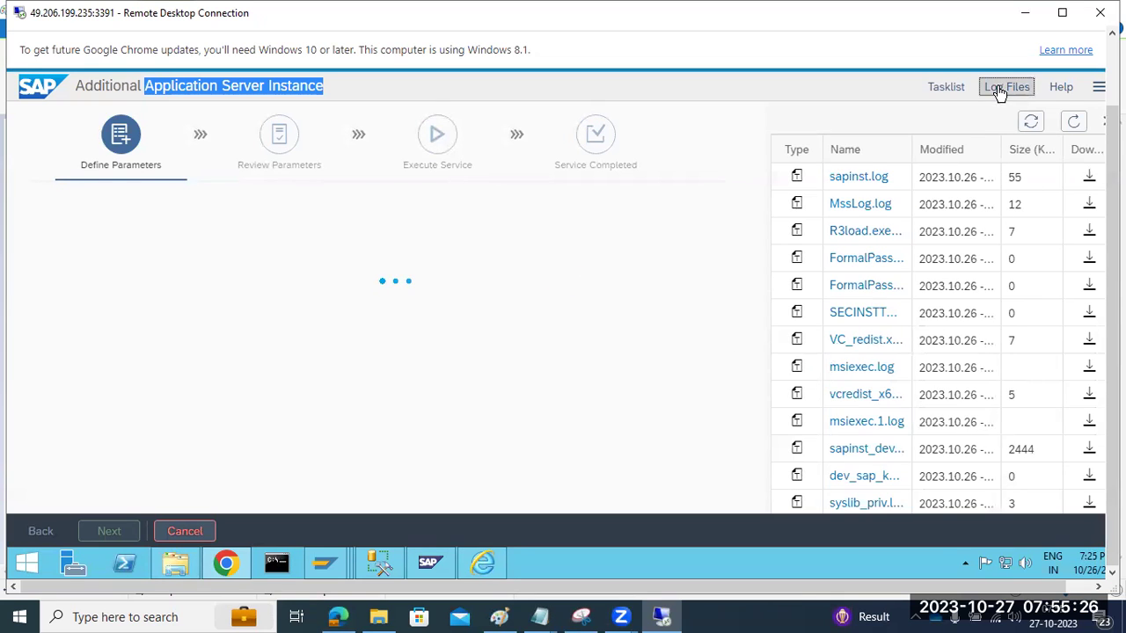
pyautogui.click(946, 88)
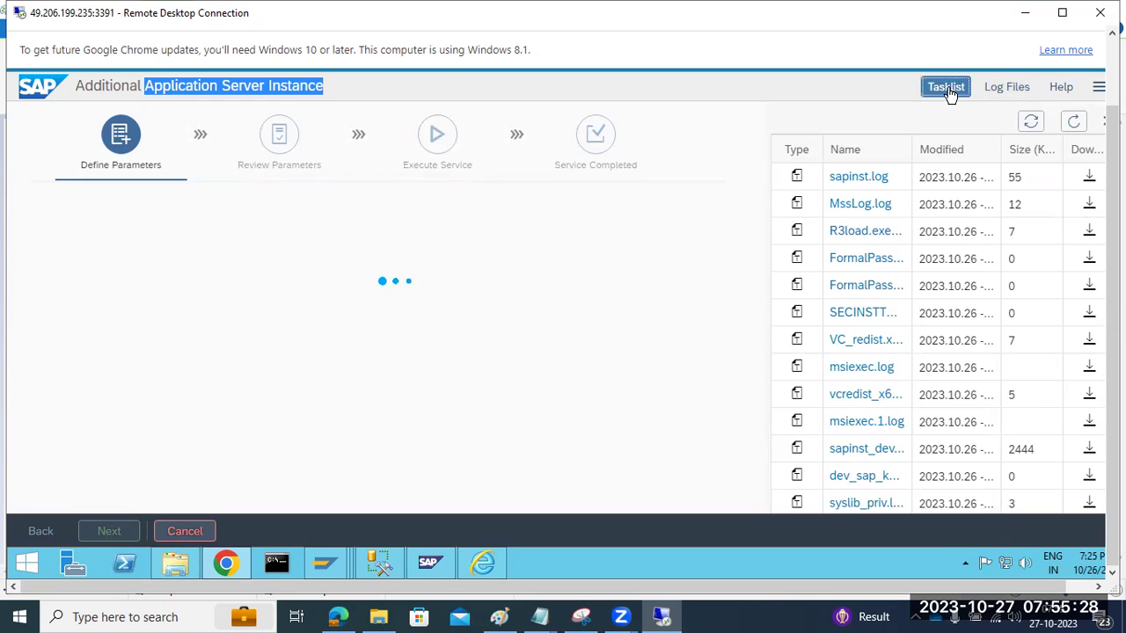
pyautogui.rightClick(573, 570)
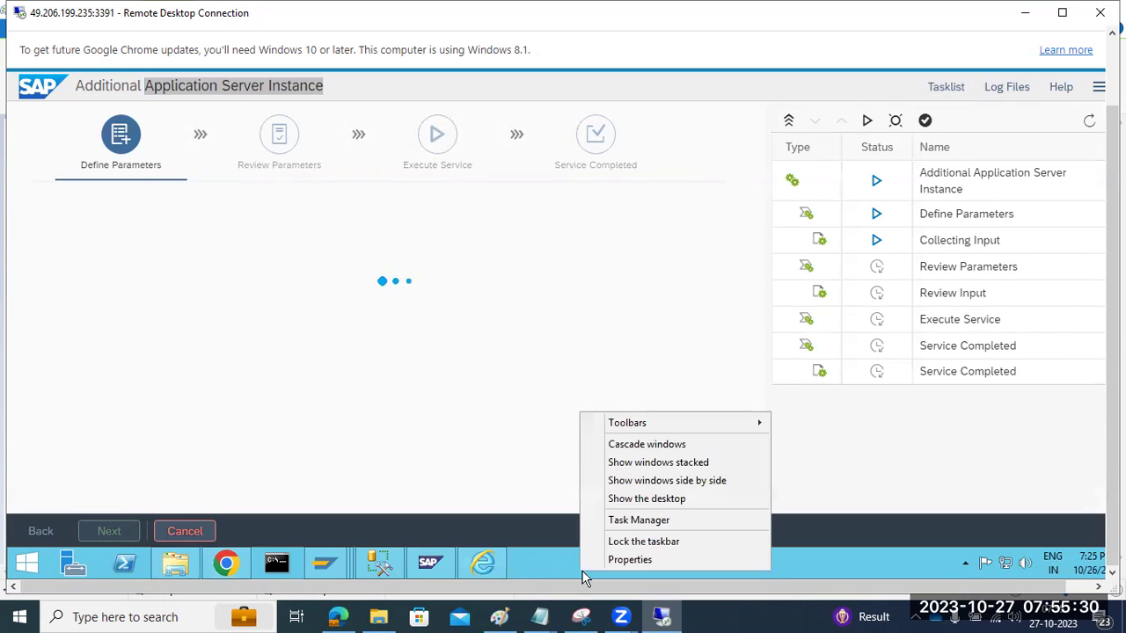
pyautogui.click(616, 253)
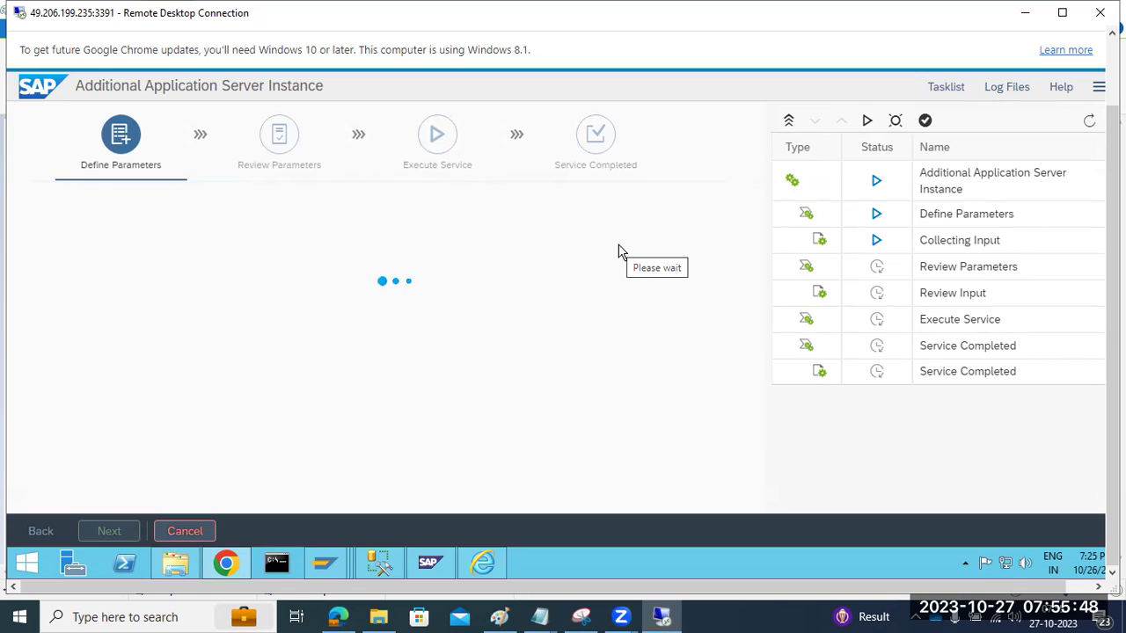
pyautogui.click(93, 349)
pyautogui.click(108, 530)
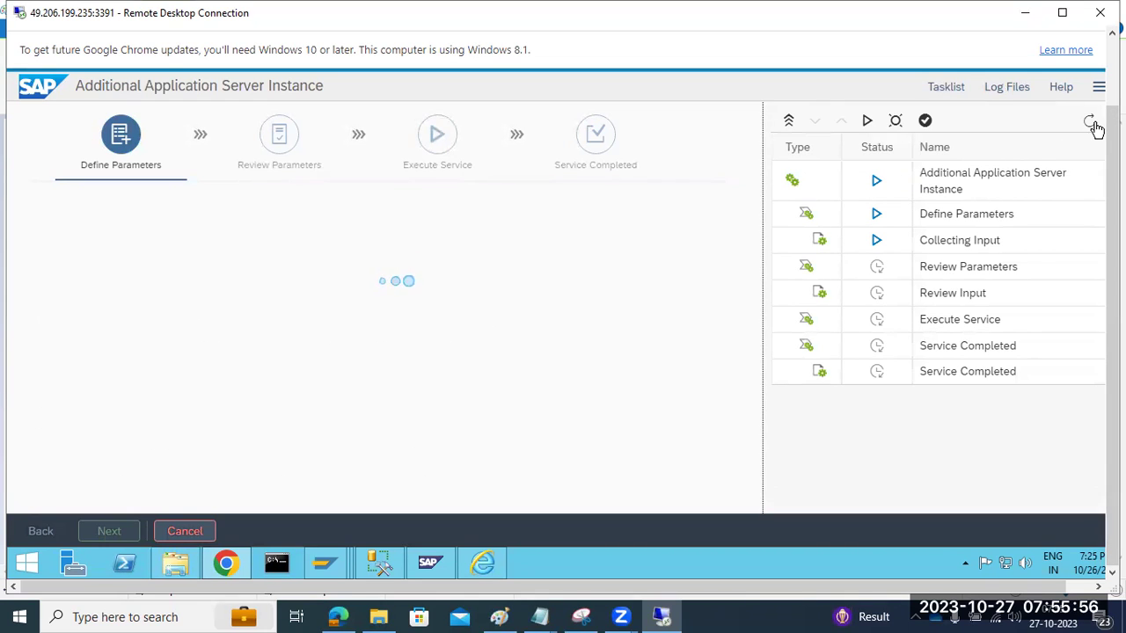
# Step: Inspect sapinst.log, then select the proposed AAS instance number 08
pyautogui.click(994, 88)
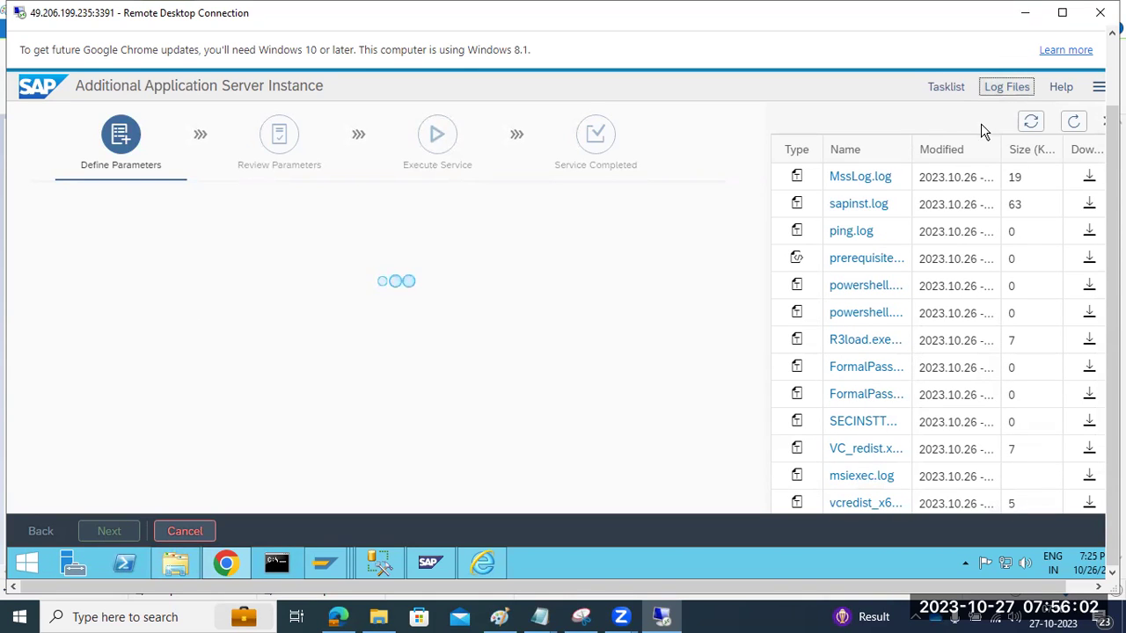
pyautogui.click(863, 204)
pyautogui.click(940, 517)
pyautogui.scroll(-5, 284, 374)
pyautogui.click(293, 343)
pyautogui.moveTo(292, 343); pyautogui.dragTo(269, 343)
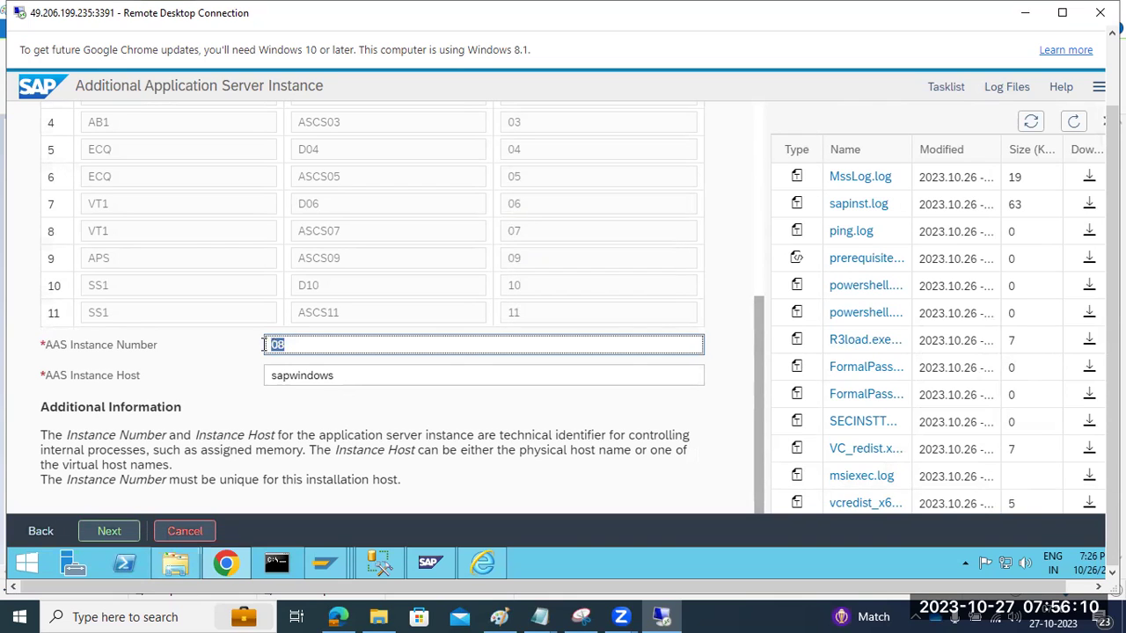
pyautogui.click(110, 534)
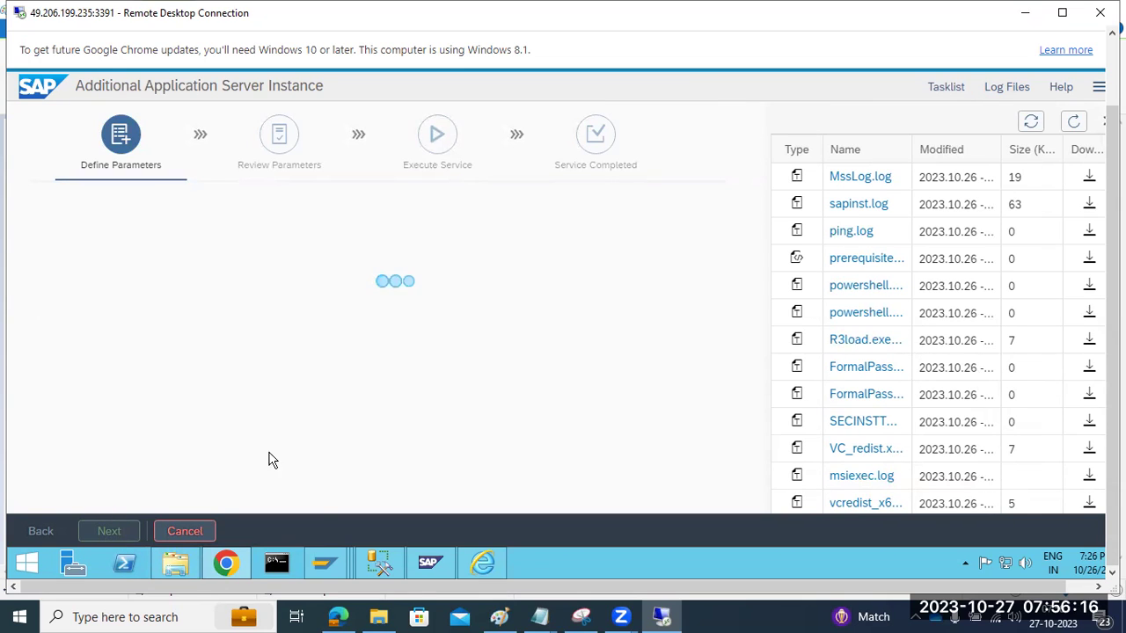
pyautogui.click(431, 562)
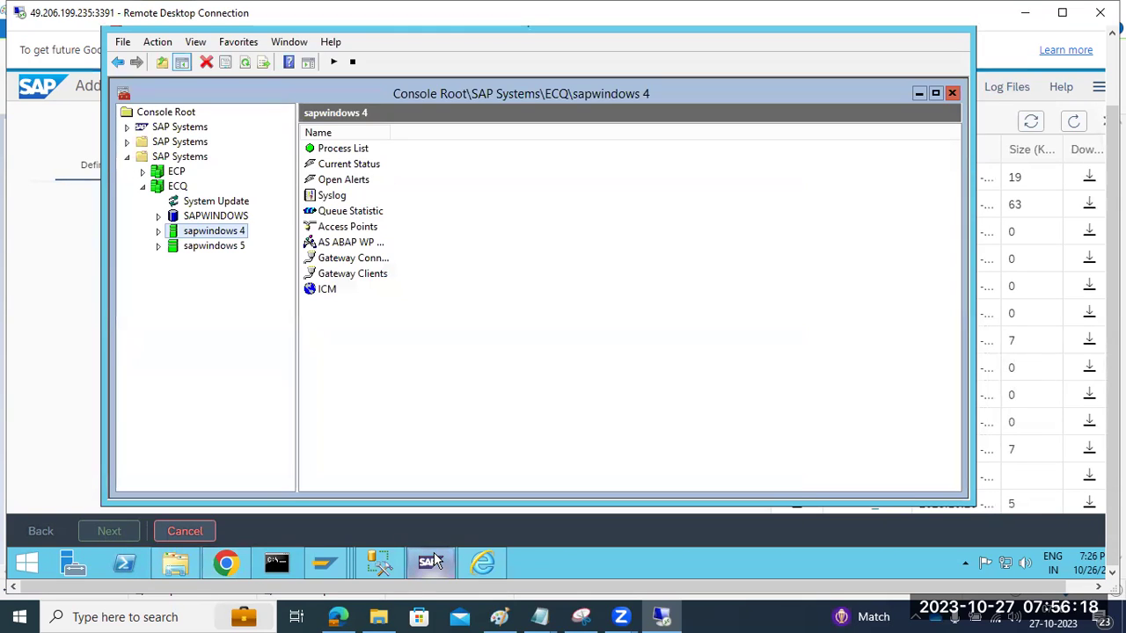
pyautogui.click(431, 562)
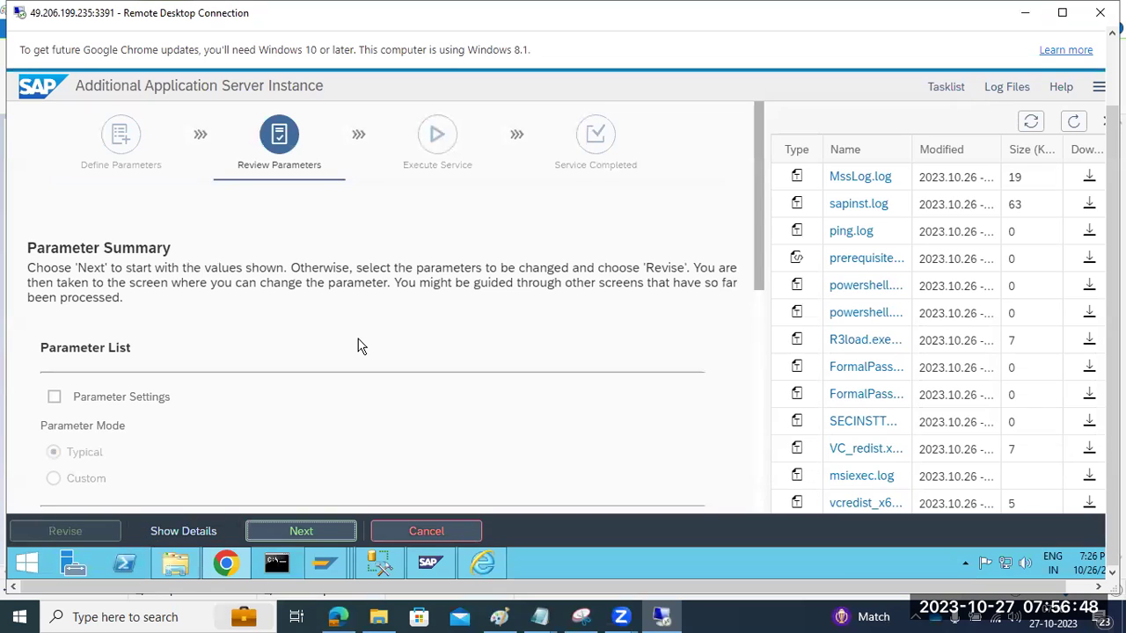
# Step: Review the parameter summary with the ECQ profile directory, AAS instance 08 and host sapwindows, then start installing
pyautogui.scroll(-5, 294, 361)
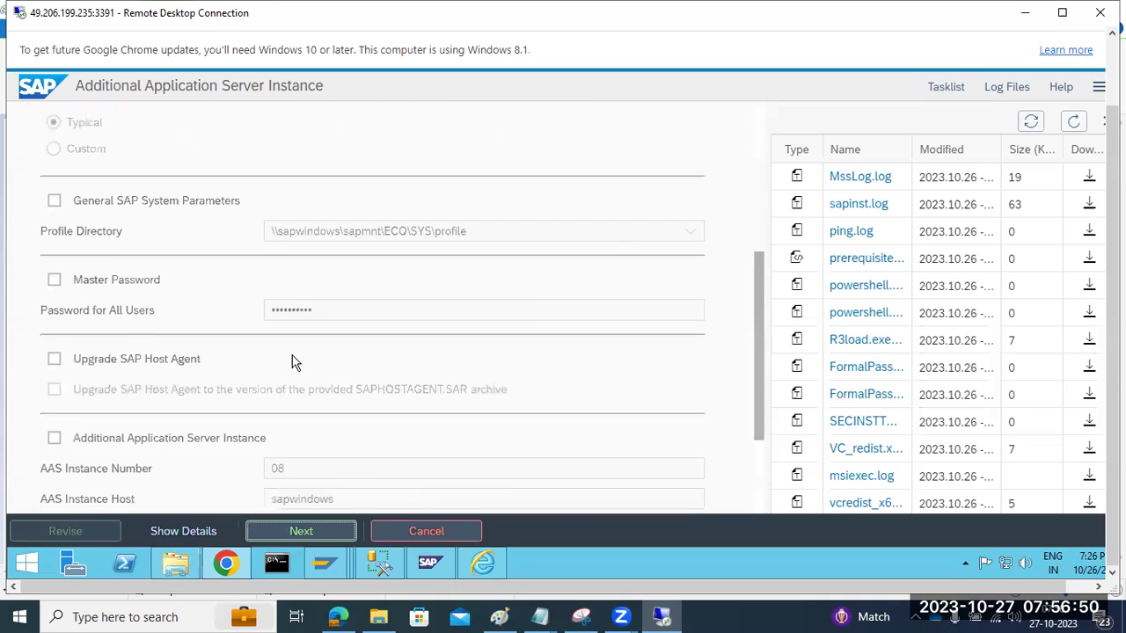
pyautogui.scroll(10, 294, 362)
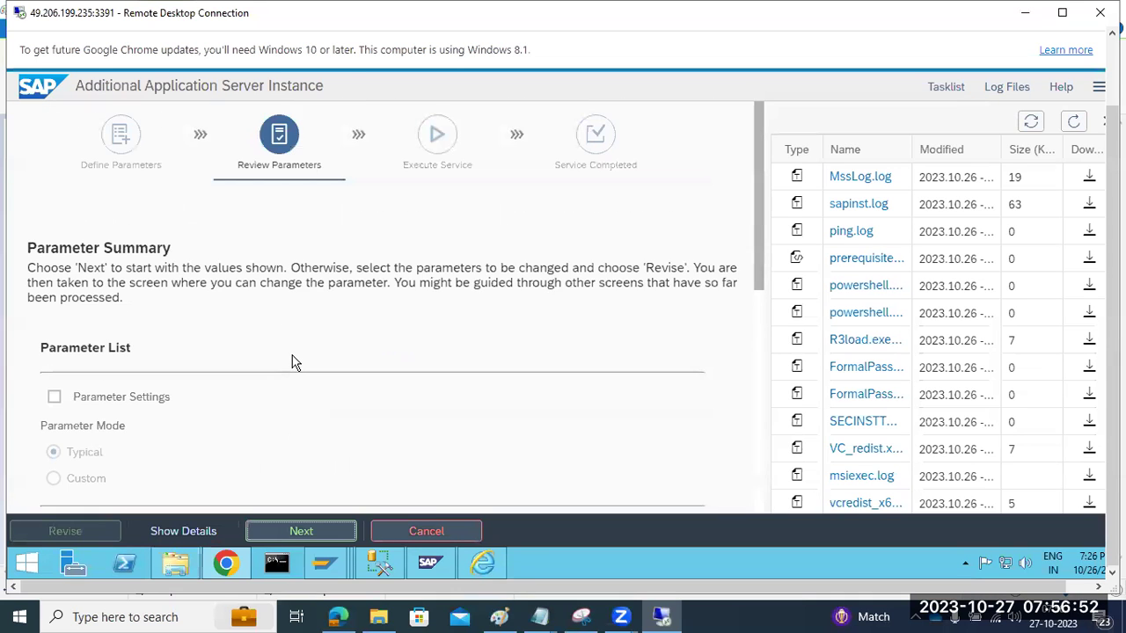
pyautogui.scroll(-5, 294, 361)
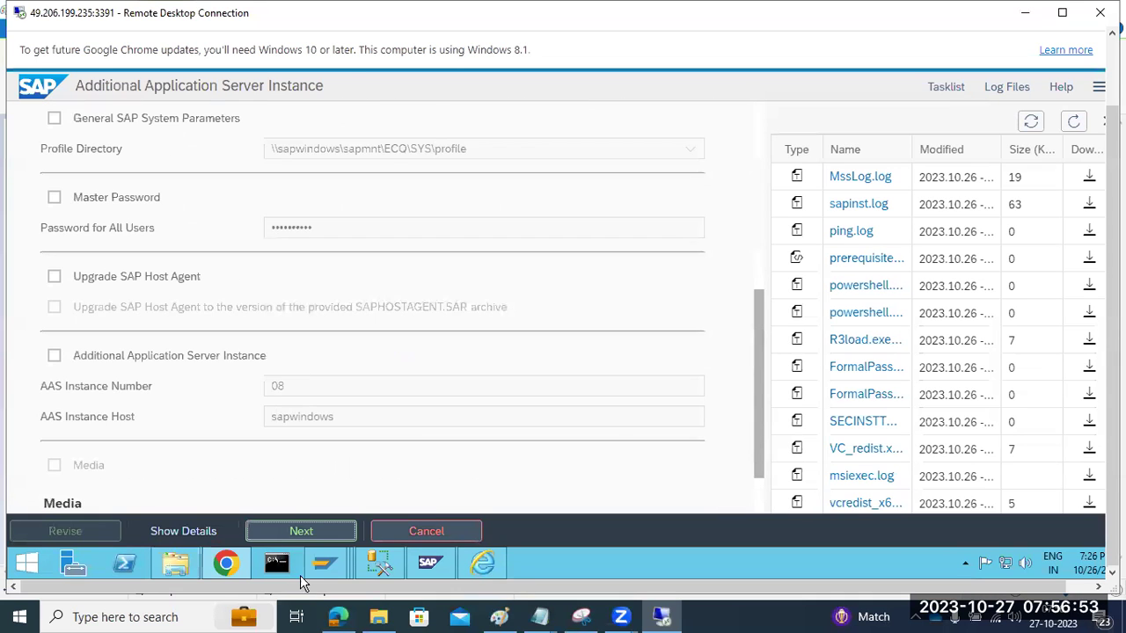
pyautogui.click(301, 531)
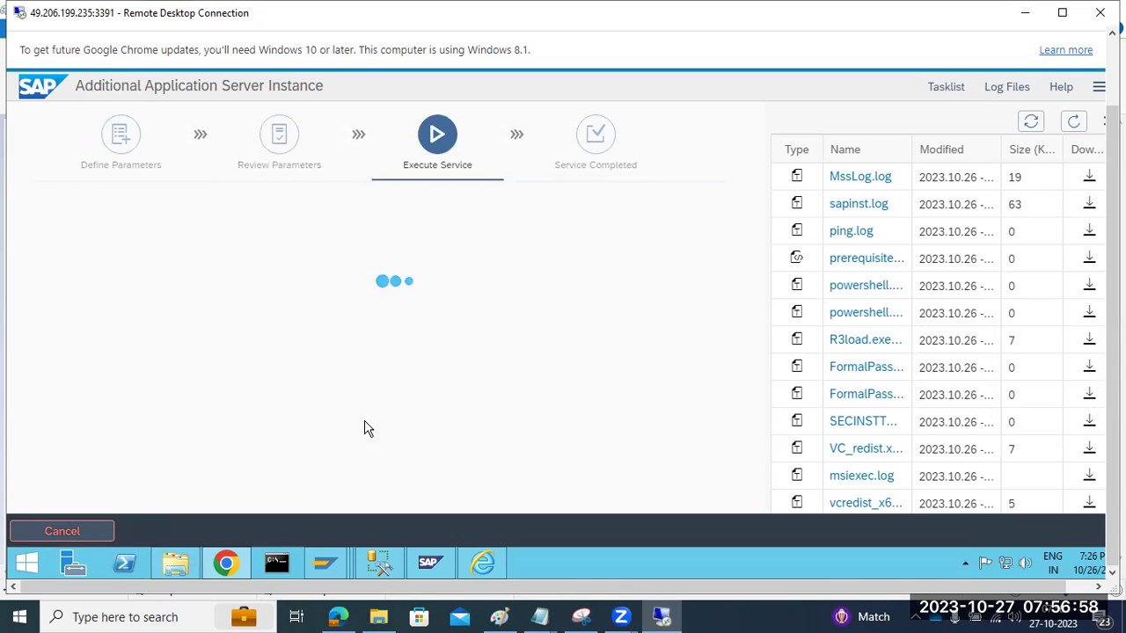
# Step: Reload the installer's log files and briefly check the SAP management console
pyautogui.click(1073, 121)
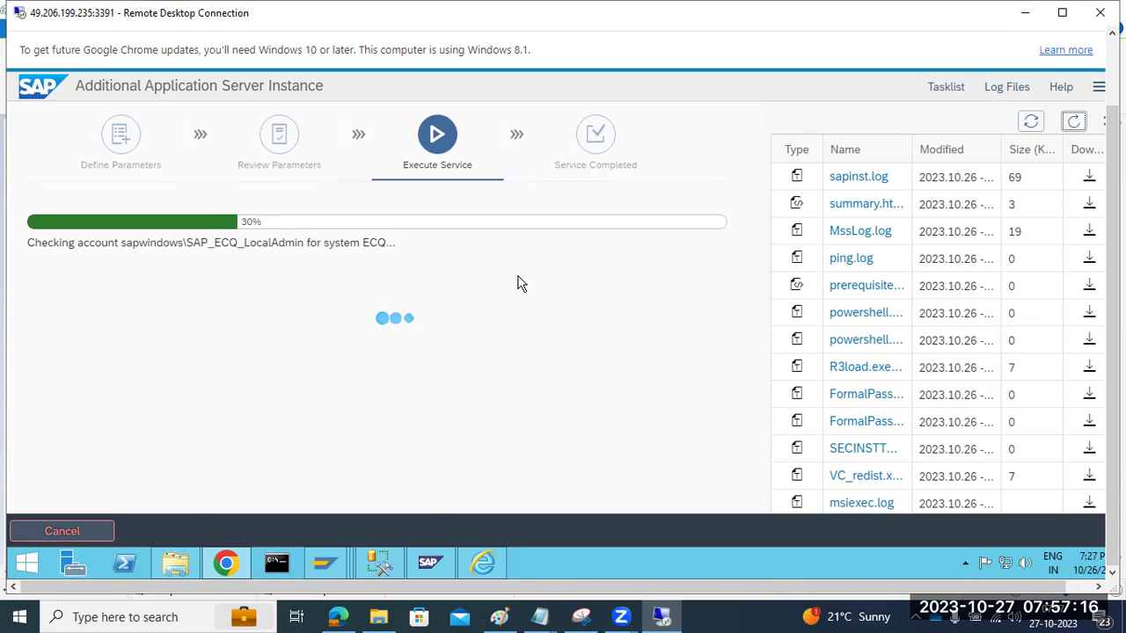
pyautogui.click(429, 563)
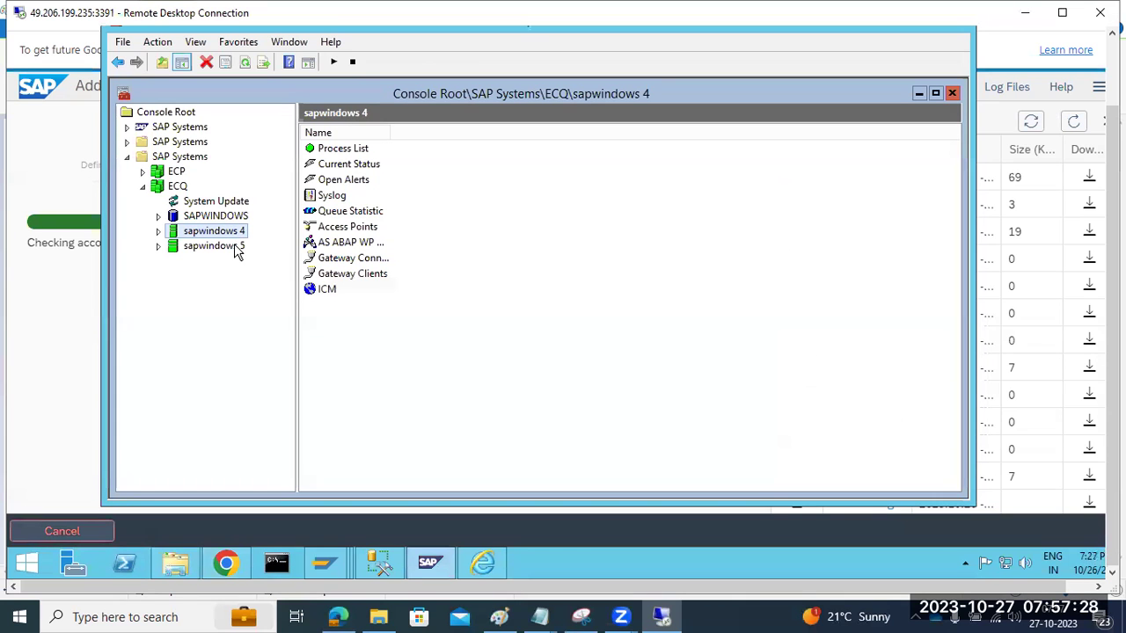
pyautogui.click(433, 558)
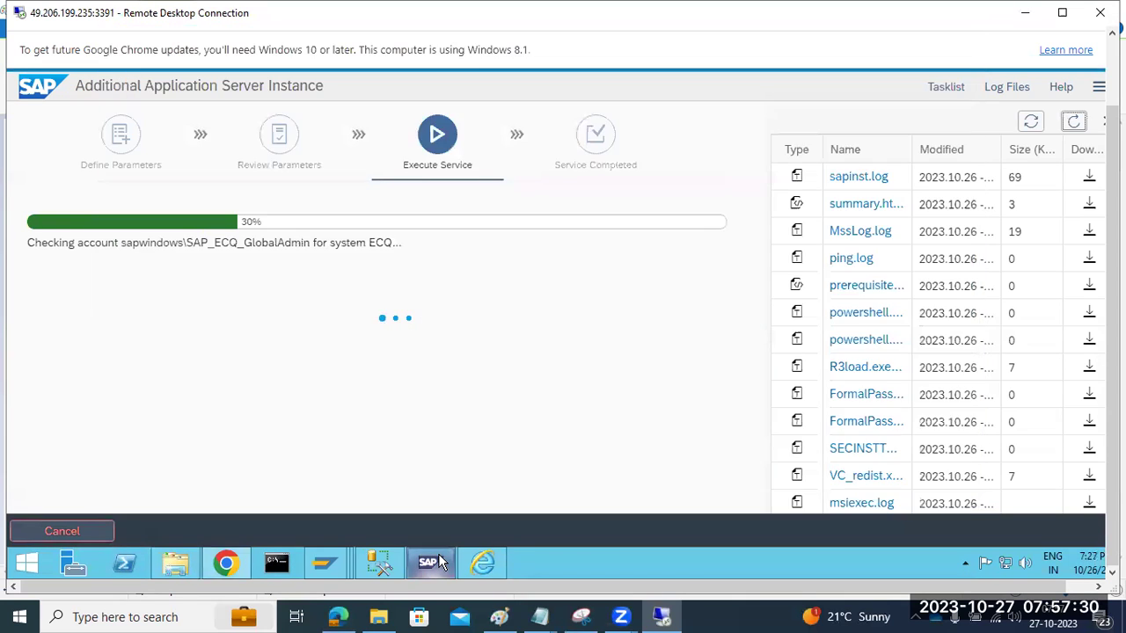
# Step: Show the running installation's task list and refresh its statuses at 30%
pyautogui.click(945, 87)
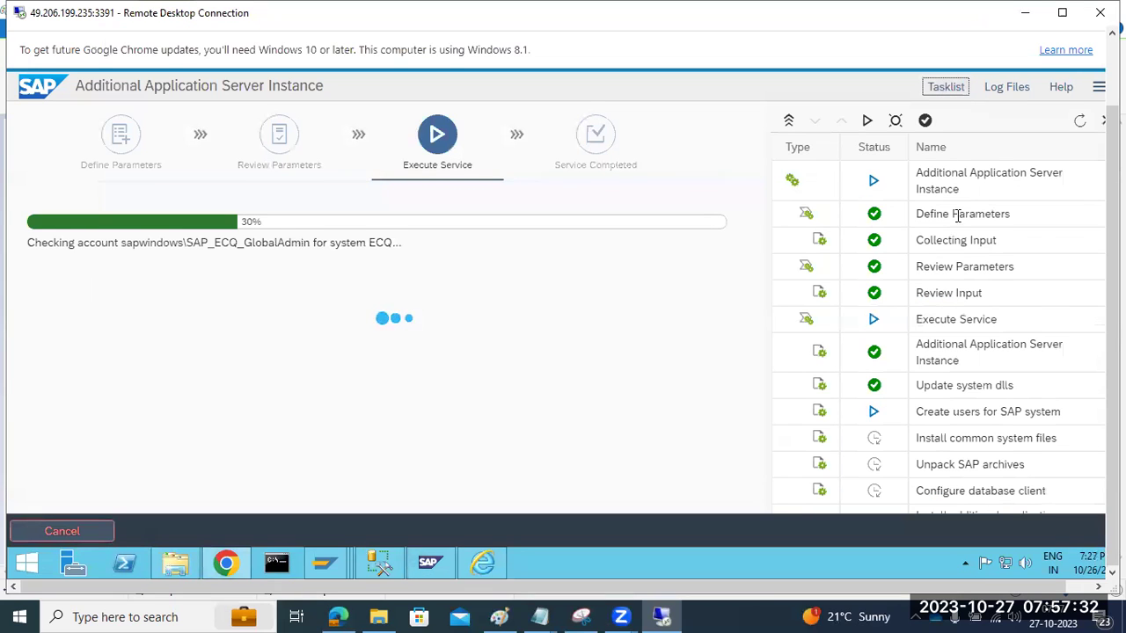
pyautogui.scroll(-2, 972, 422)
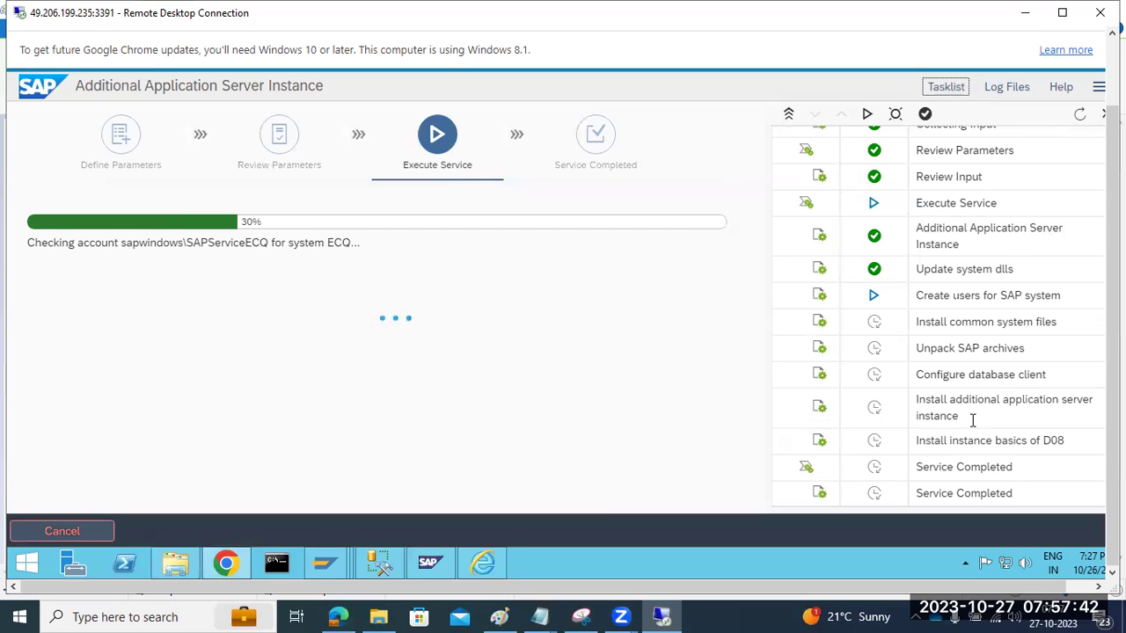
pyautogui.click(499, 617)
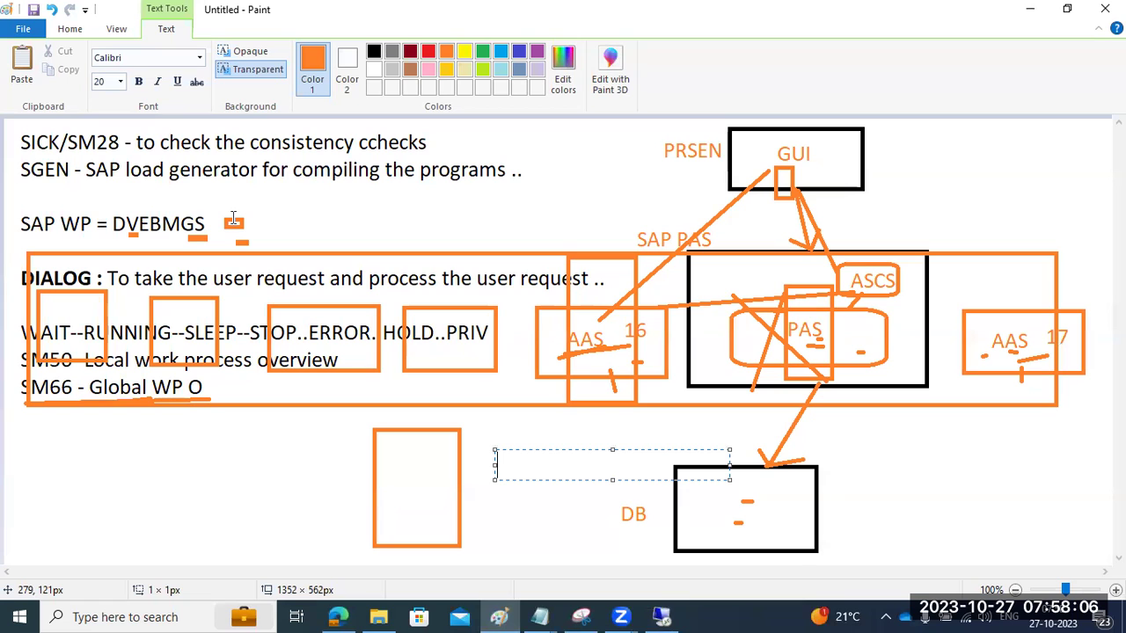
pyautogui.click(662, 615)
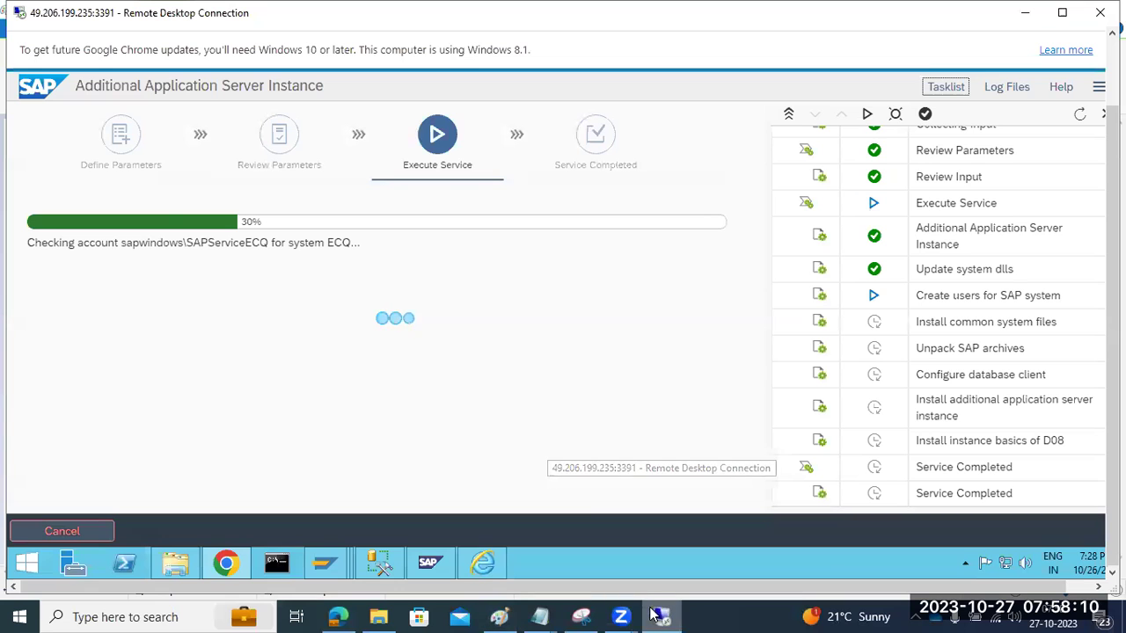
pyautogui.click(1080, 116)
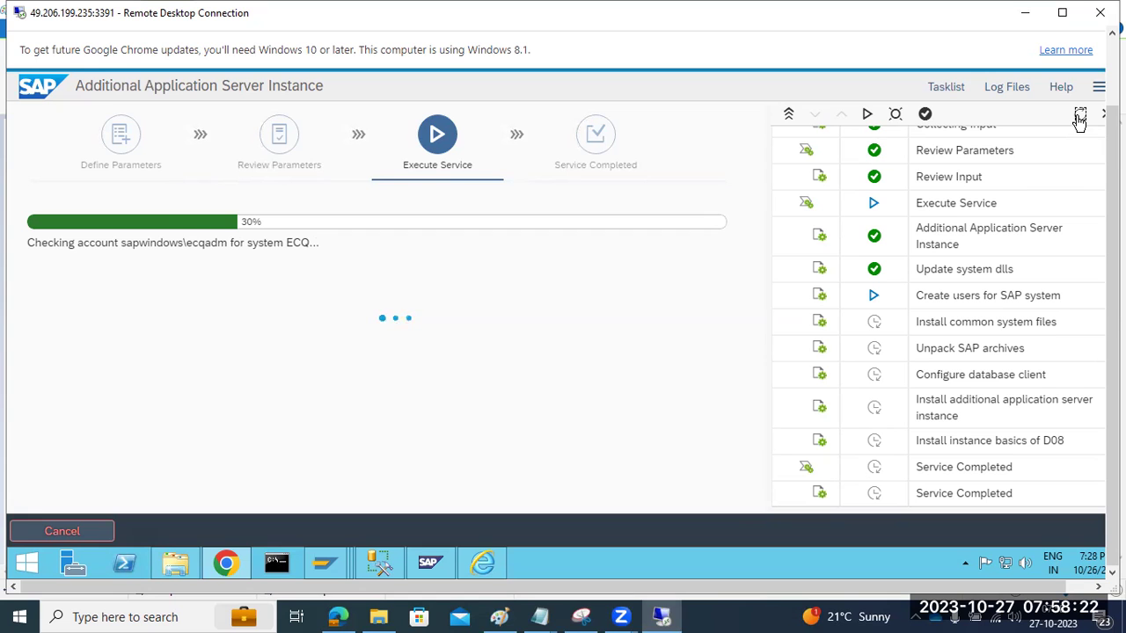
# Step: In Paint, list instance numbers 00, 01, 02 and 03 on separate lines below the notes
pyautogui.click(499, 616)
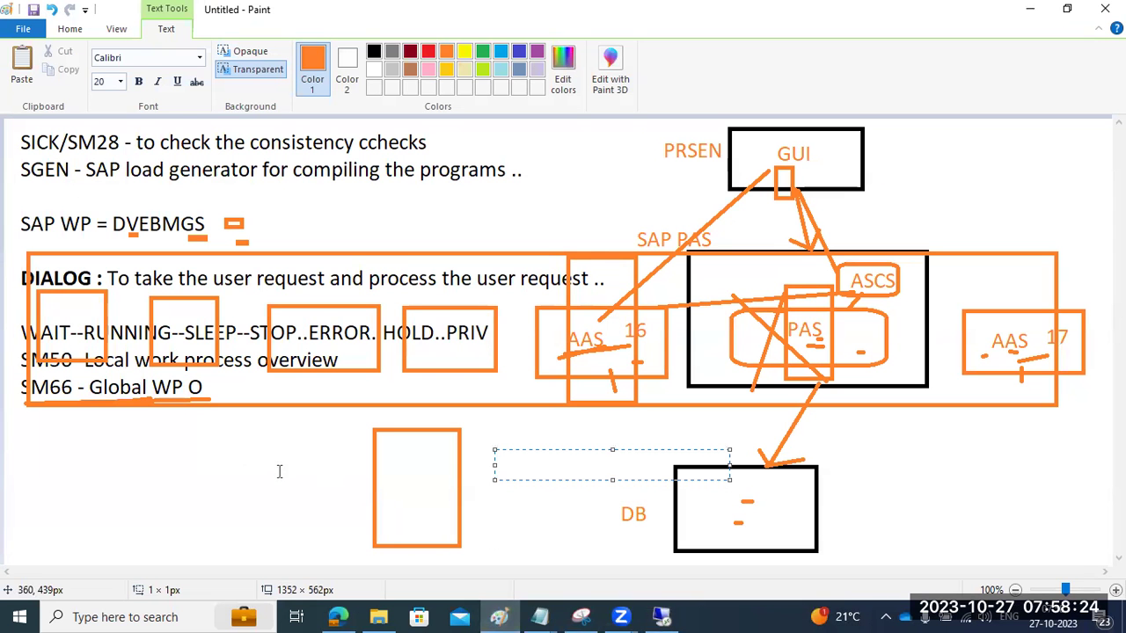
pyautogui.moveTo(41, 424); pyautogui.dragTo(284, 541)
pyautogui.write('00')
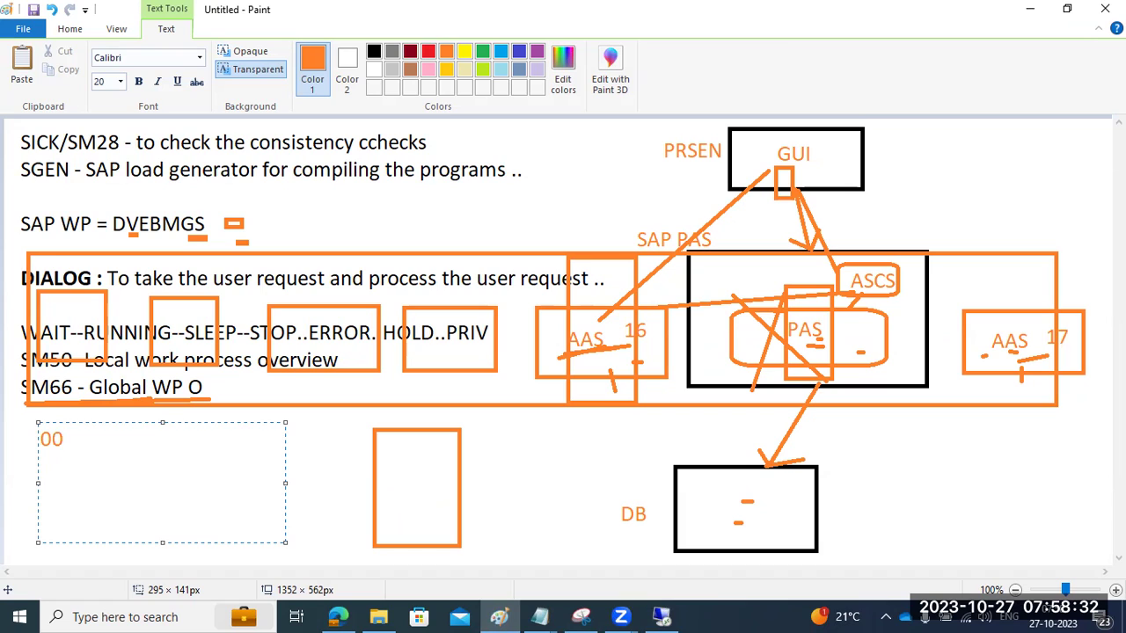
pyautogui.press('Return')
pyautogui.write('01')
pyautogui.press('Return')
pyautogui.write('02')
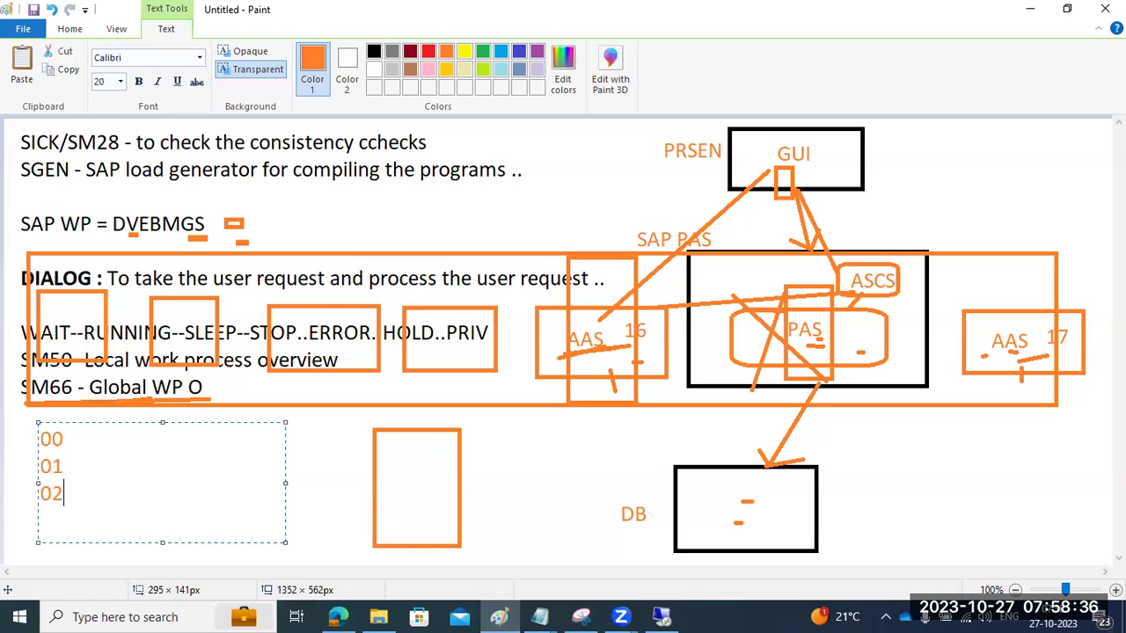
pyautogui.press('Return')
pyautogui.write('03')
pyautogui.click(78, 494)
pyautogui.moveTo(79, 495); pyautogui.dragTo(36, 440)
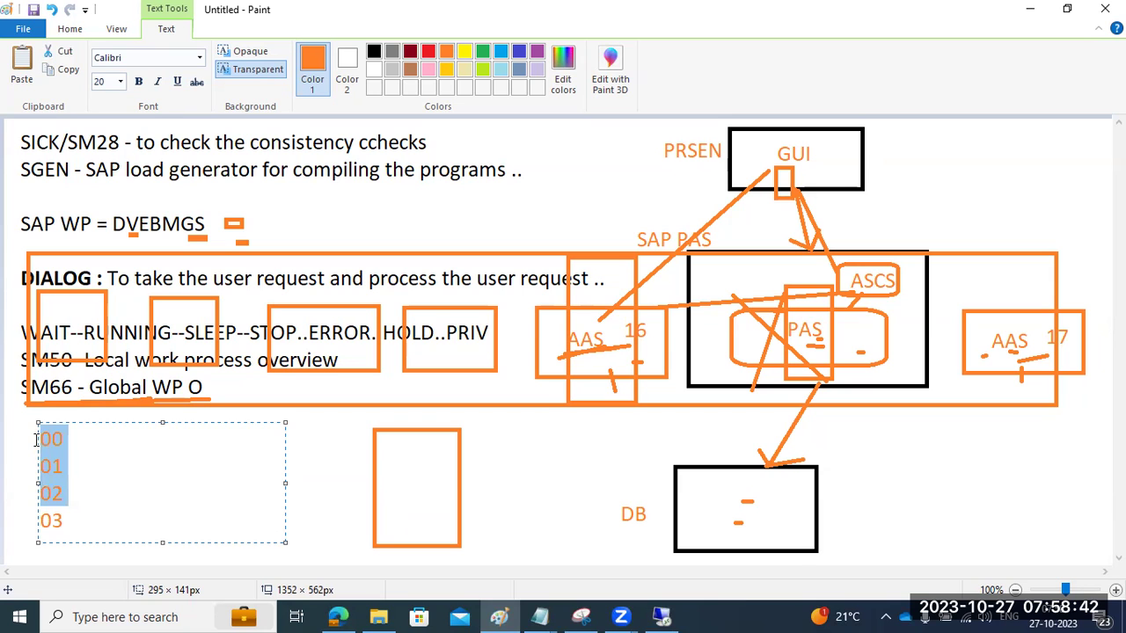
pyautogui.click(662, 617)
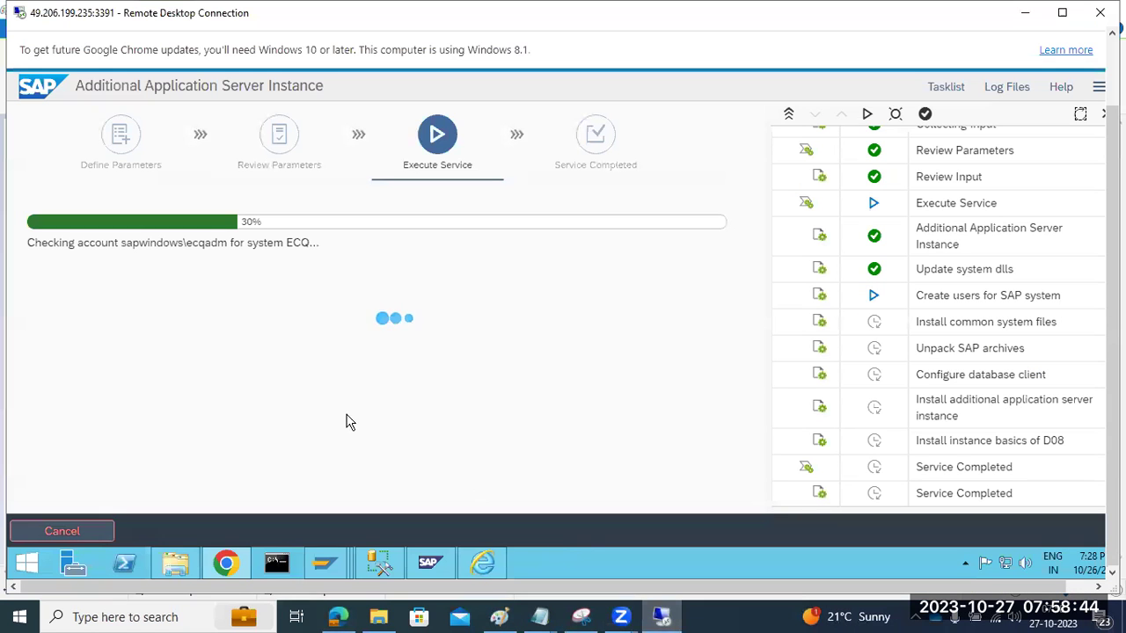
# Step: Add 08 after 03 in the Paint number list, then delete it again
pyautogui.click(437, 553)
pyautogui.click(439, 558)
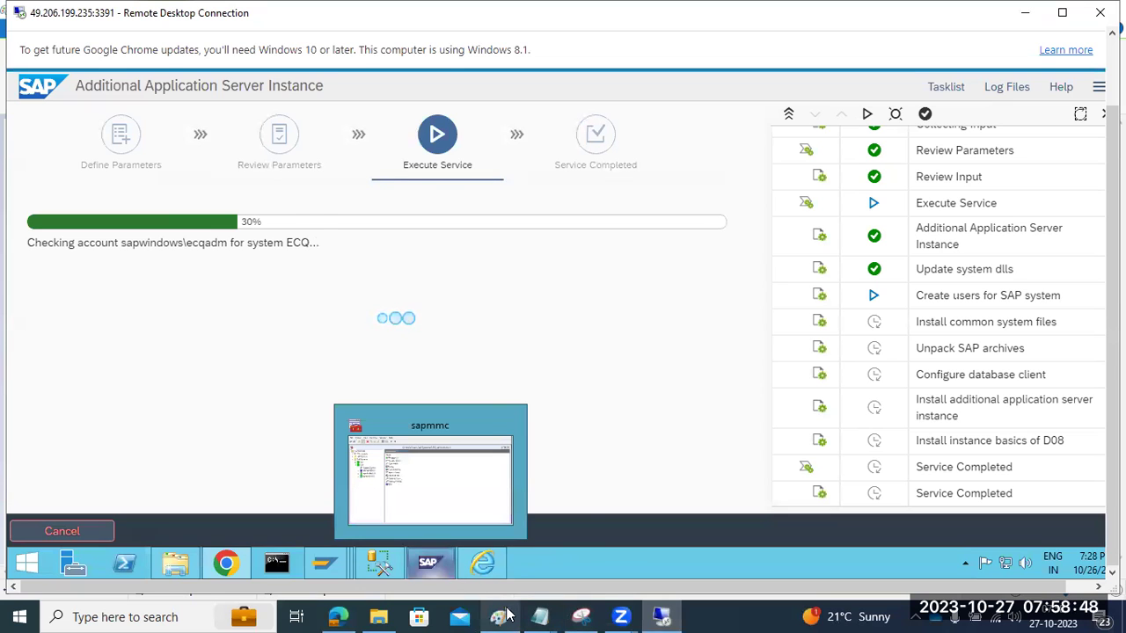
pyautogui.moveTo(499, 616)
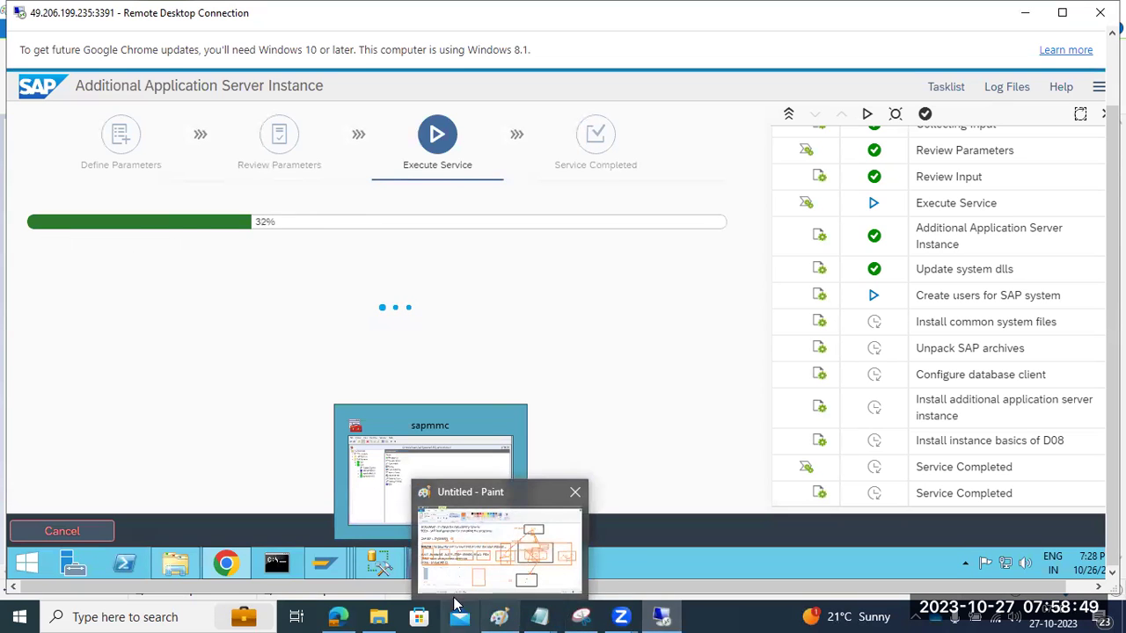
pyautogui.click(497, 616)
pyautogui.click(90, 519)
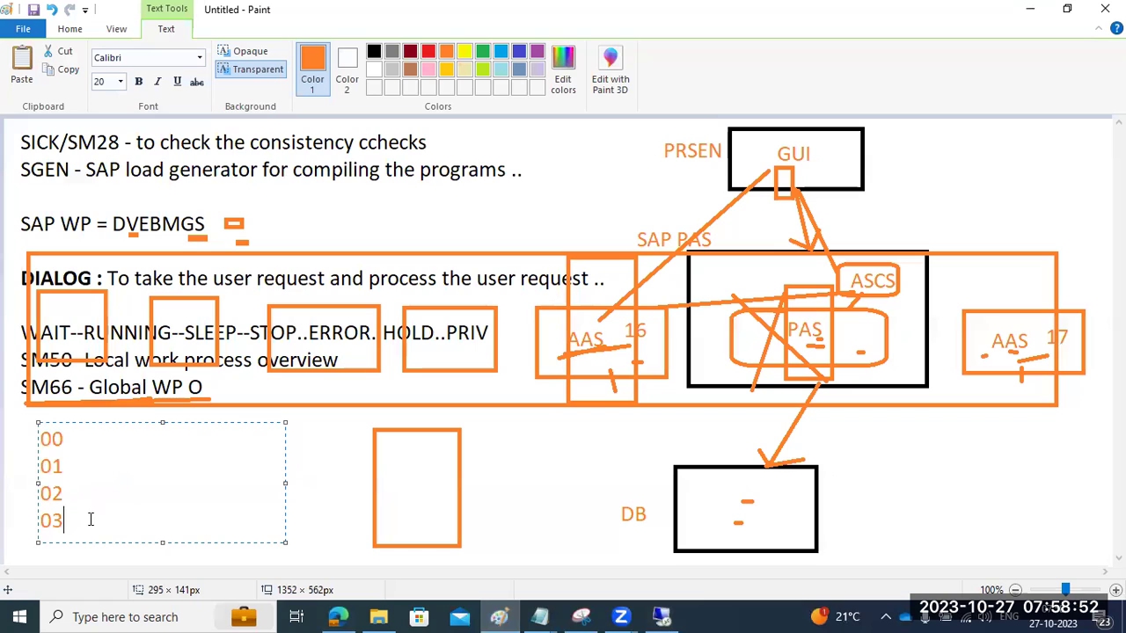
pyautogui.write('08')
pyautogui.press('BackSpace')
pyautogui.press('BackSpace')
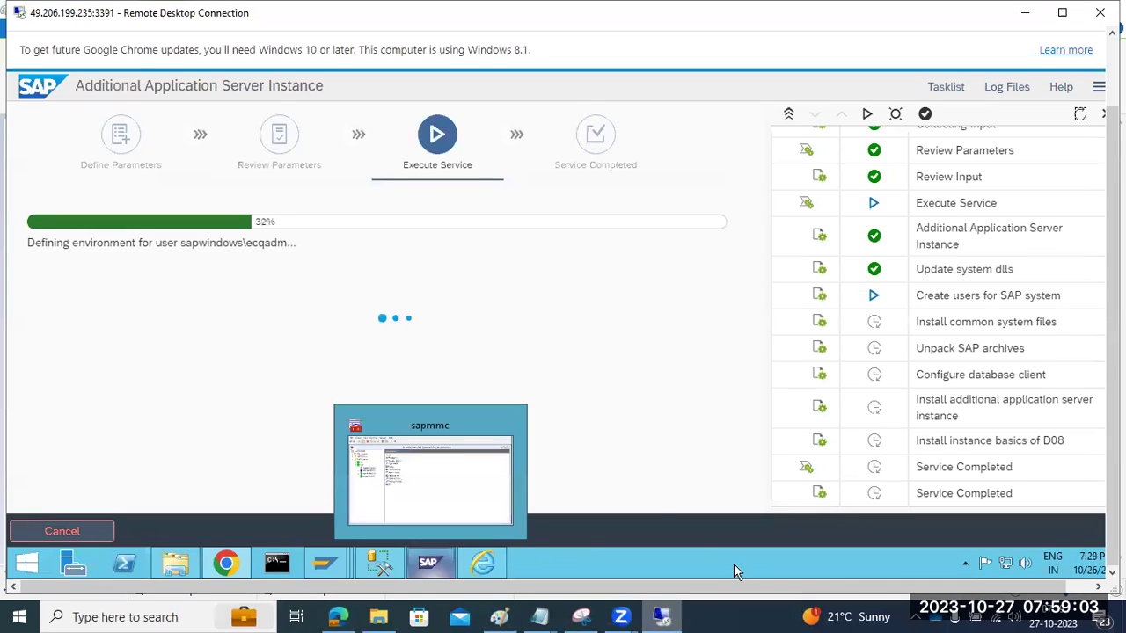
# Step: Cancel the running AAS installation at 32% and confirm the cancellation
pyautogui.click(661, 616)
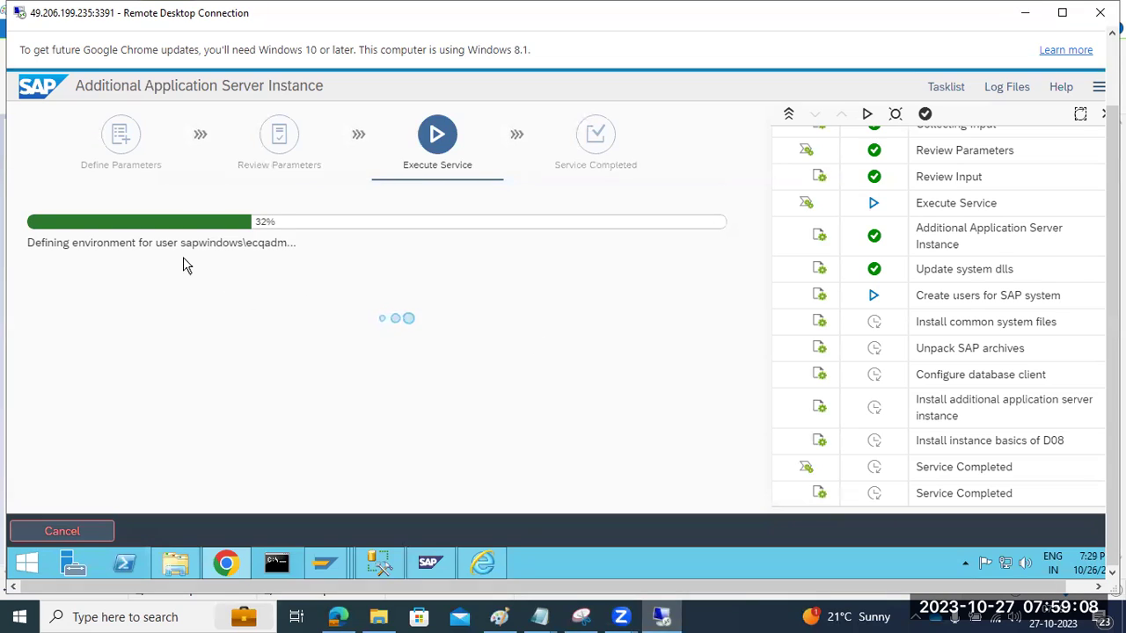
pyautogui.moveTo(110, 244); pyautogui.dragTo(266, 244)
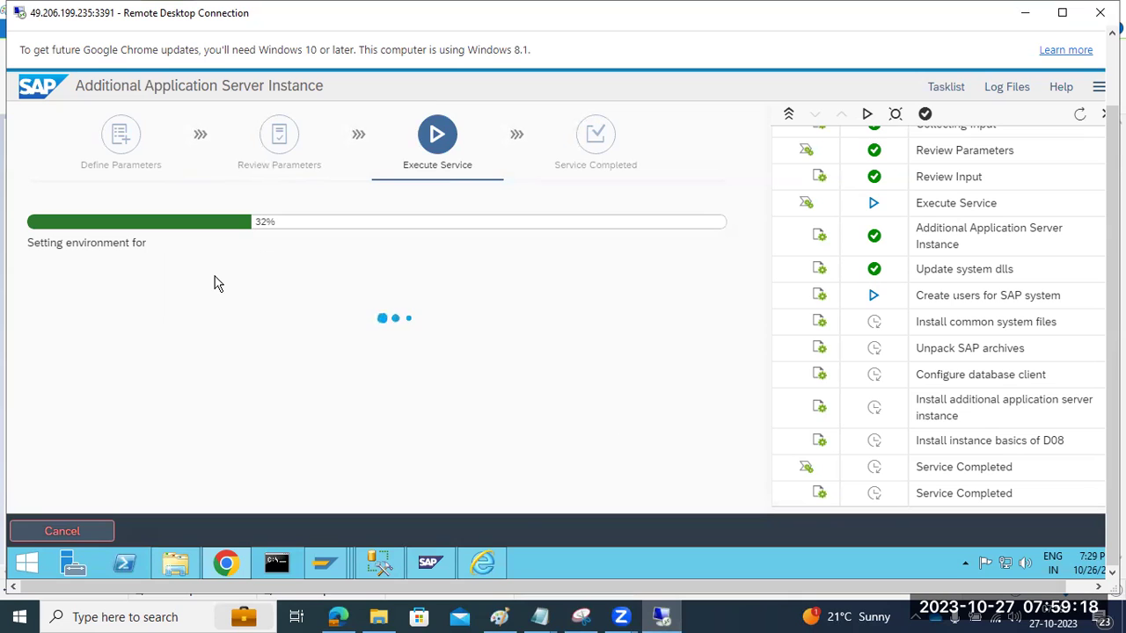
pyautogui.click(77, 532)
pyautogui.click(612, 405)
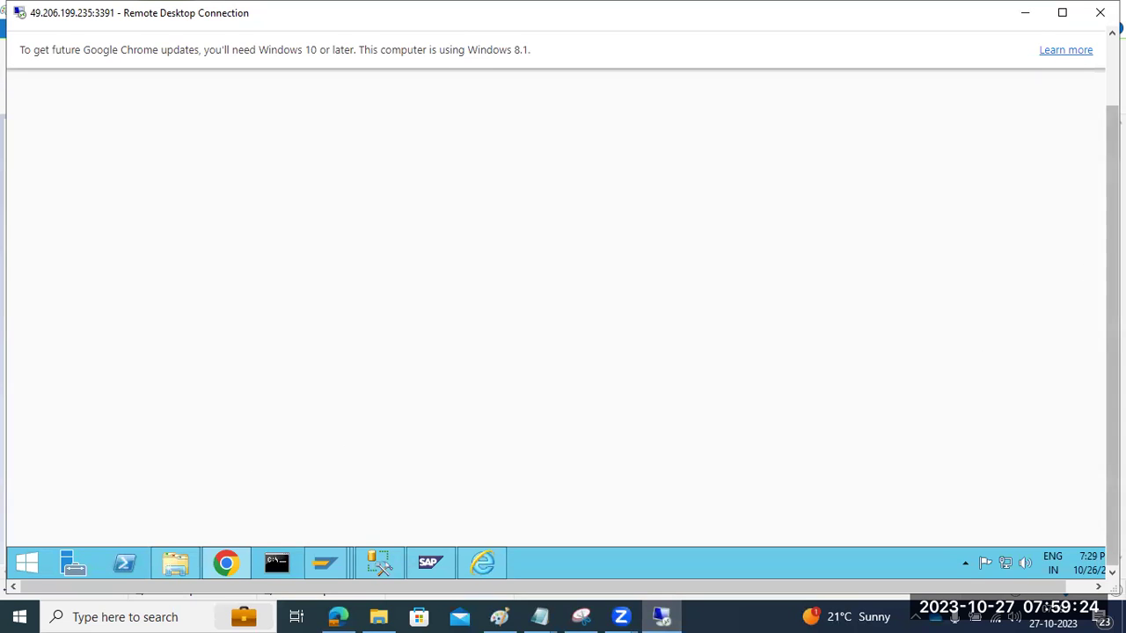
# Step: Close the installer's browser window, the Program Starter and SQL Server Management Studio
pyautogui.press('F11')
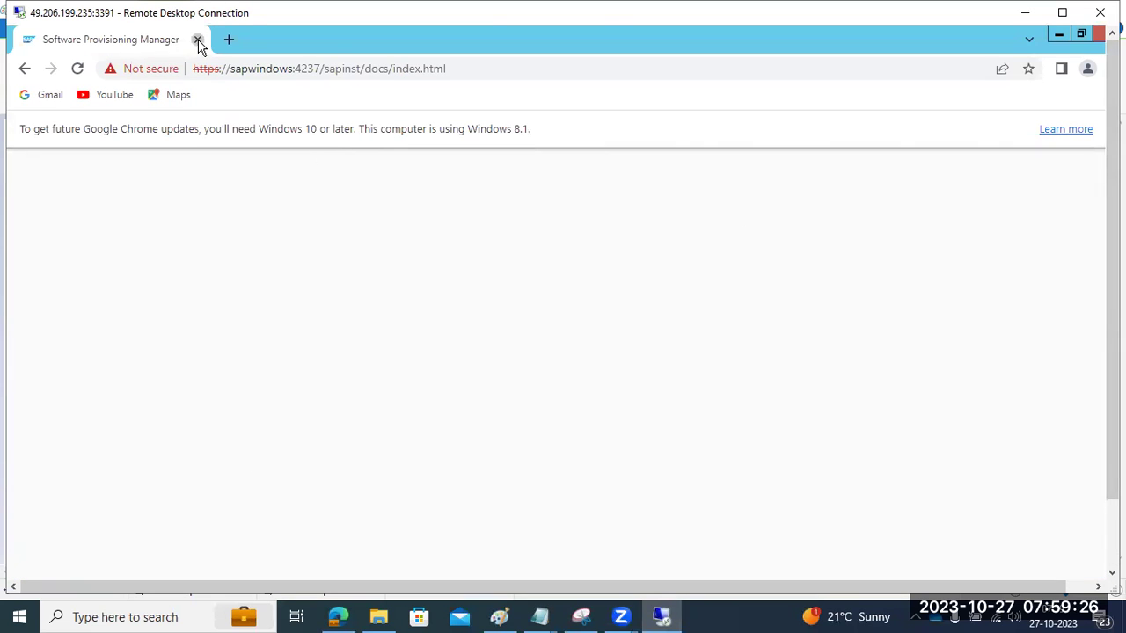
pyautogui.click(198, 41)
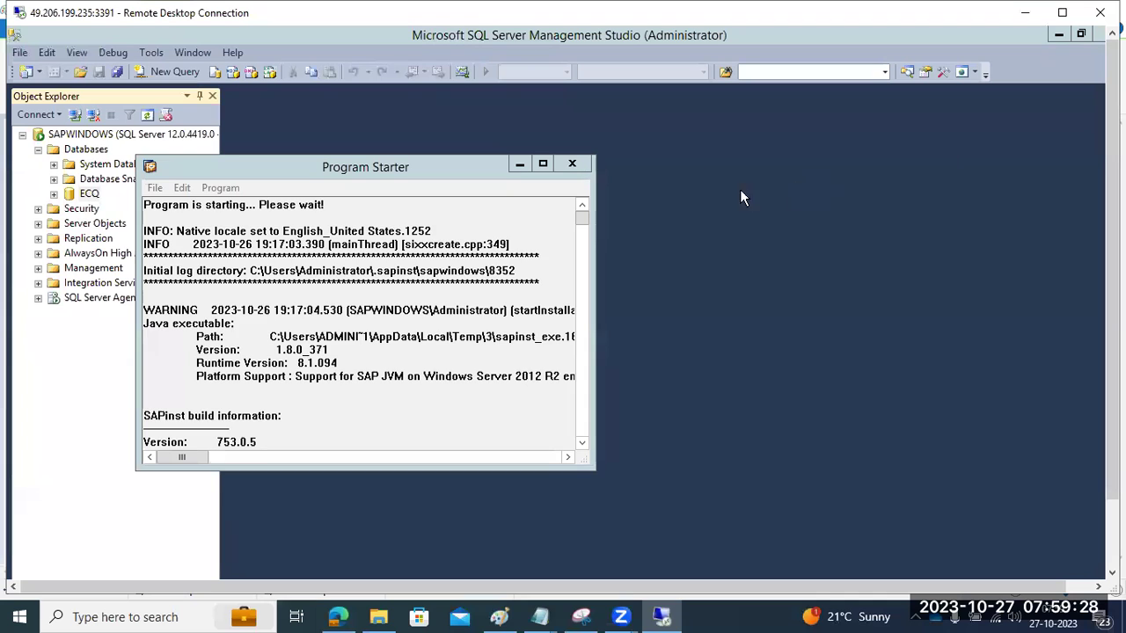
pyautogui.click(571, 167)
pyautogui.click(1101, 35)
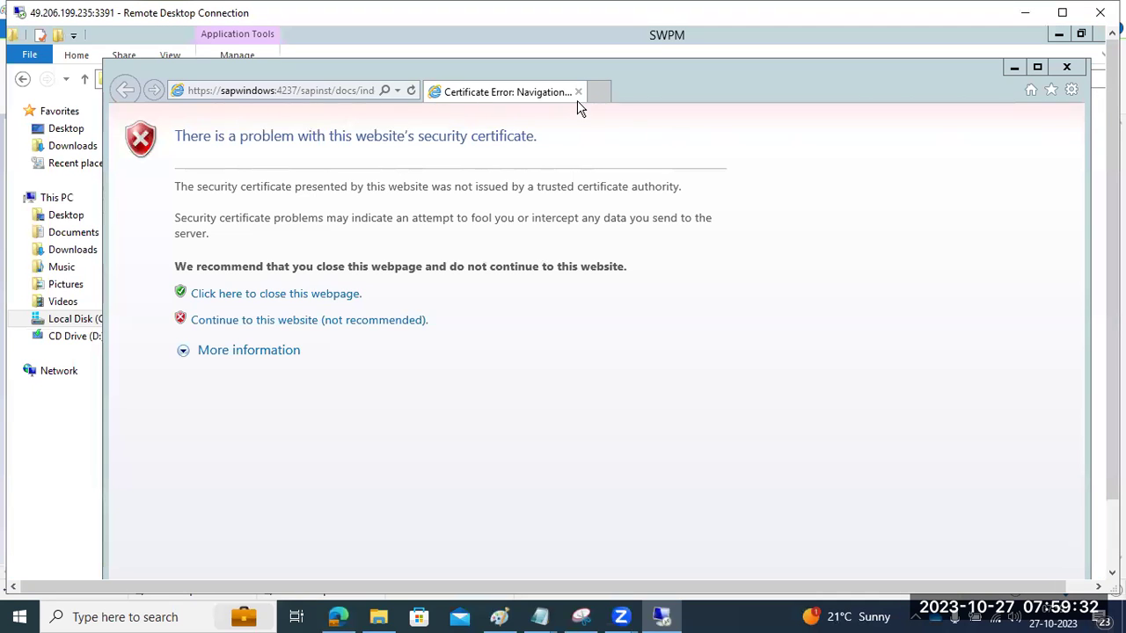
# Step: Close the certificate error window, the SWPM folder and SAP Logon, leaving an empty desktop
pyautogui.click(578, 92)
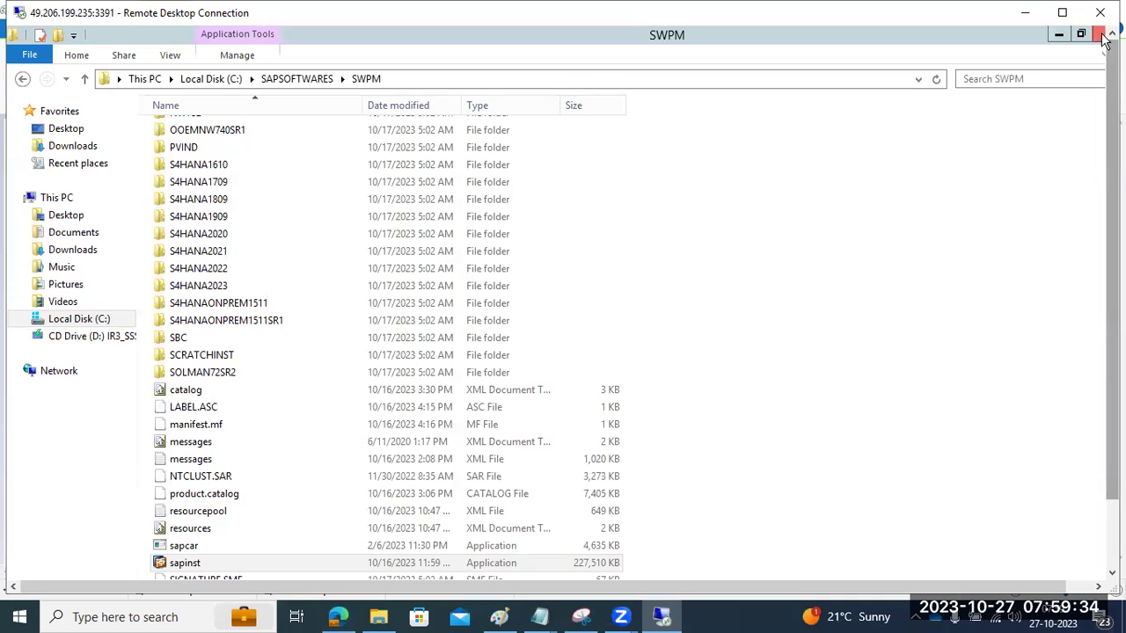
pyautogui.click(1097, 42)
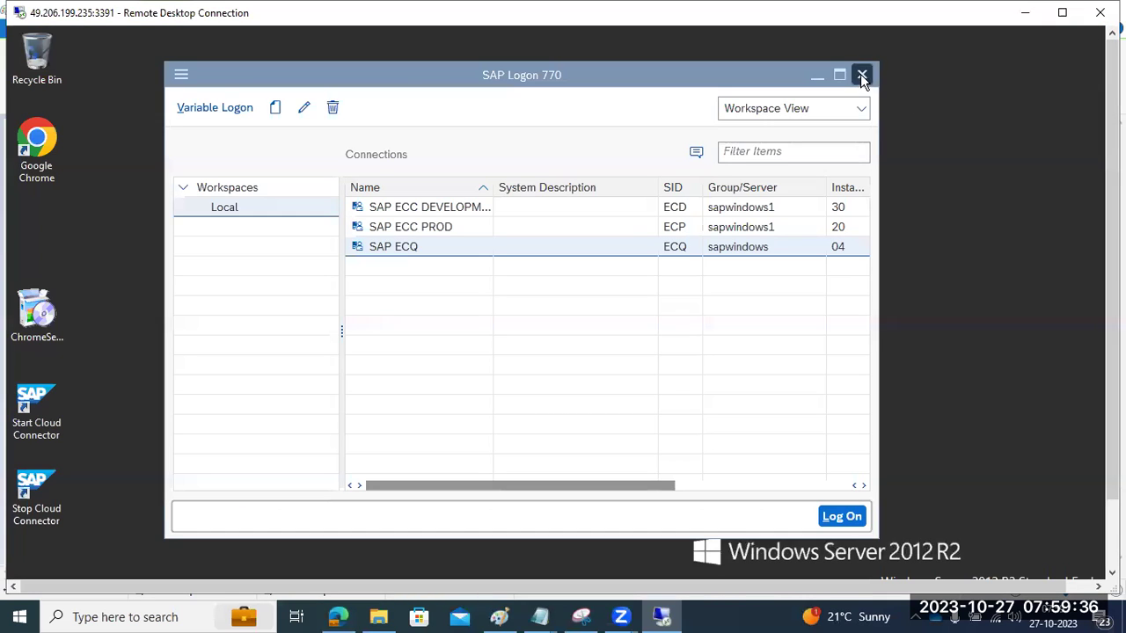
pyautogui.click(861, 75)
pyautogui.moveTo(1111, 264); pyautogui.dragTo(1112, 343)
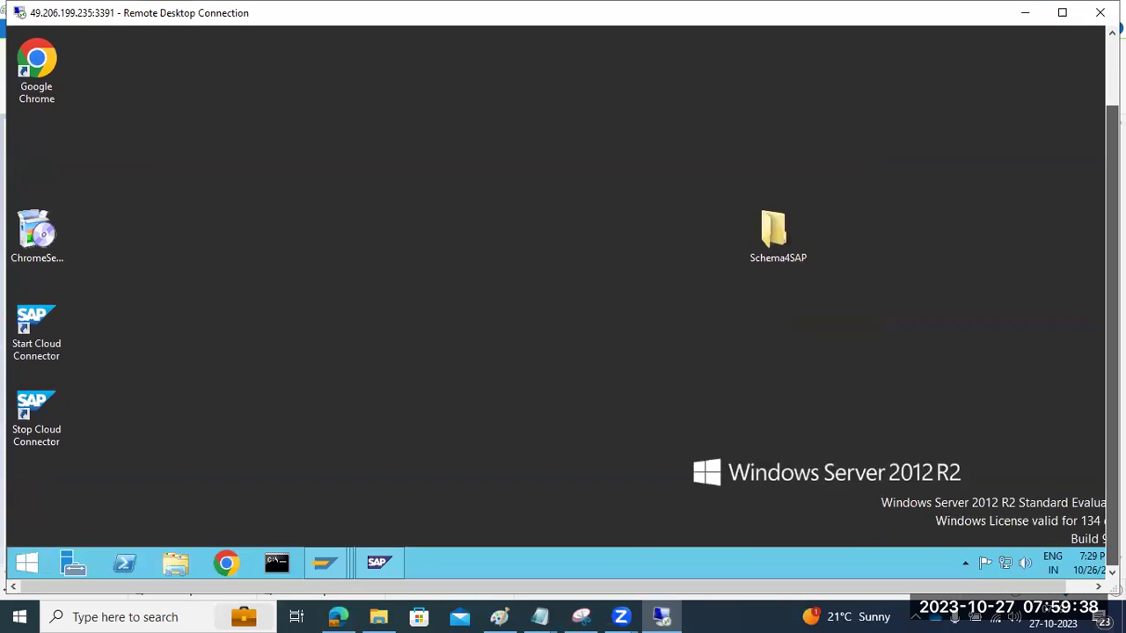
# Step: Browse the C: drive's Program Files and Program Files (x86) folders, briefly checking the Paint diagram
pyautogui.click(180, 564)
pyautogui.doubleClick(280, 190)
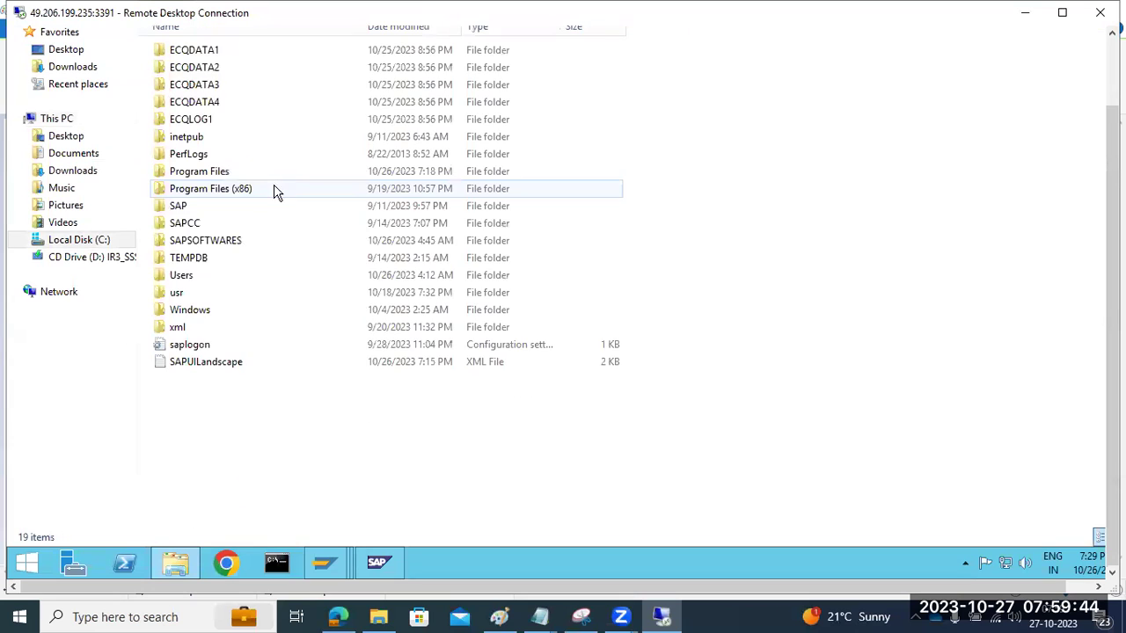
pyautogui.doubleClick(220, 190)
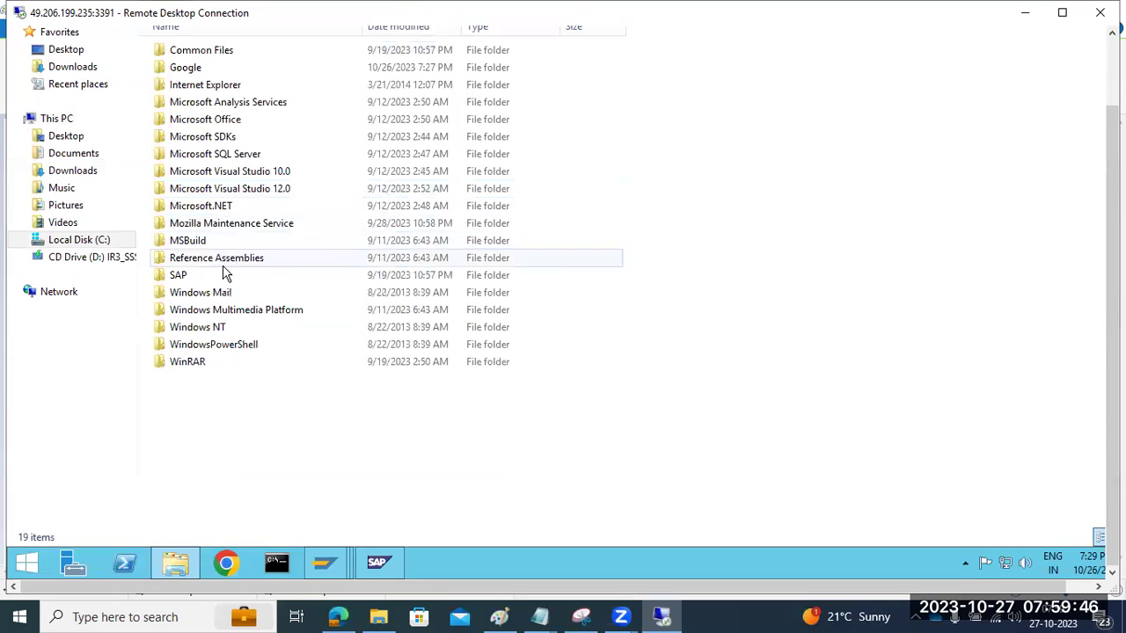
pyautogui.hotkey('alt', 'Left')
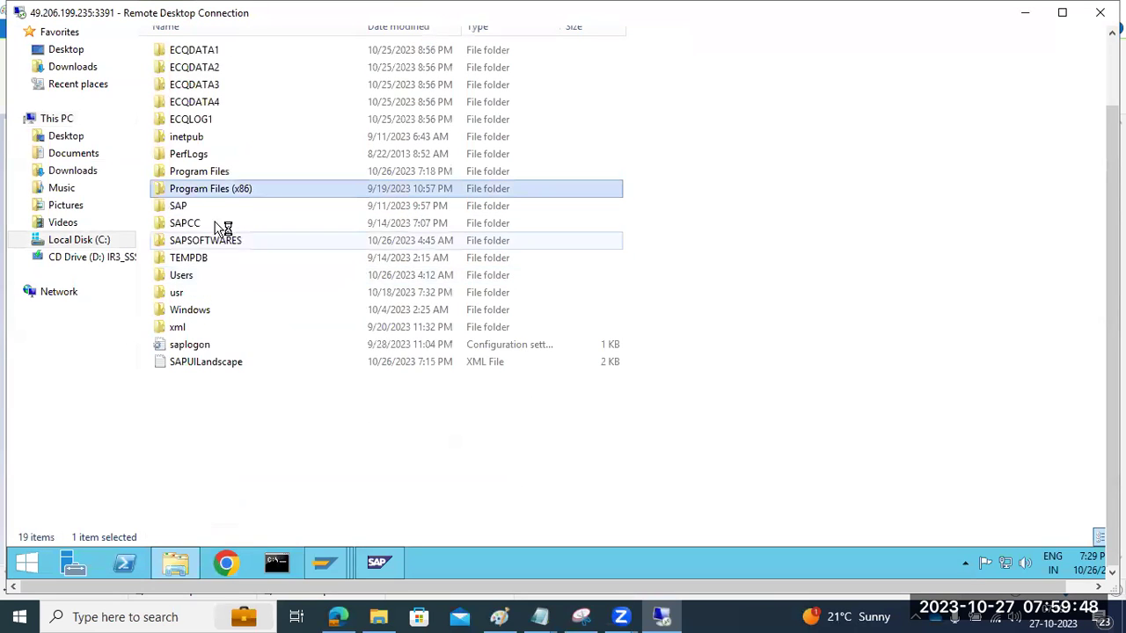
pyautogui.doubleClick(201, 172)
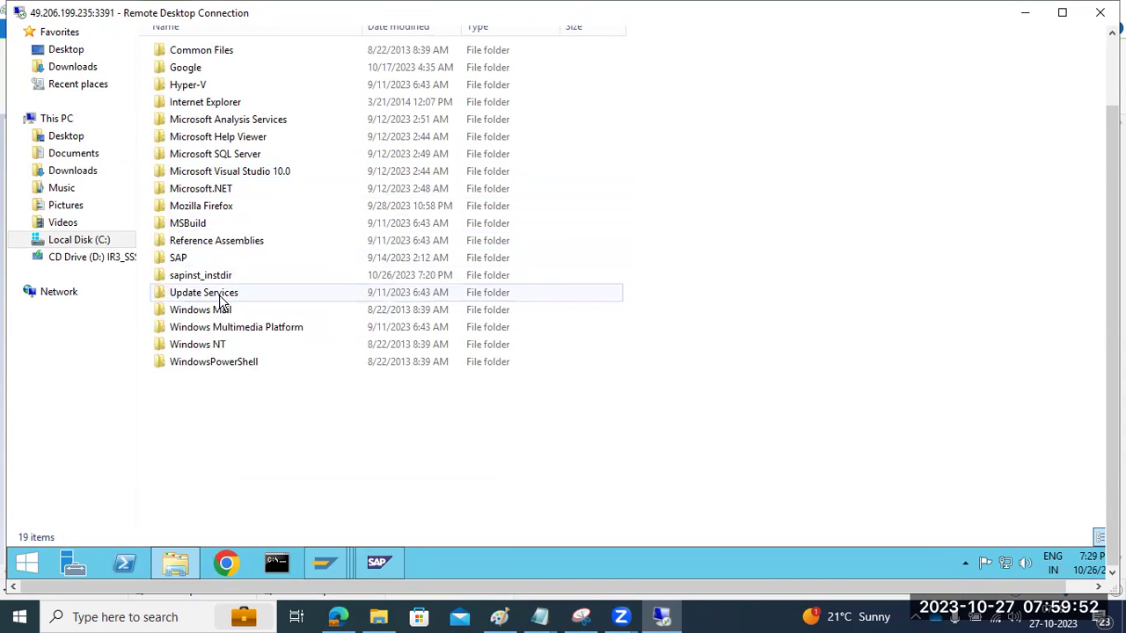
pyautogui.hotkey('alt', 'Left')
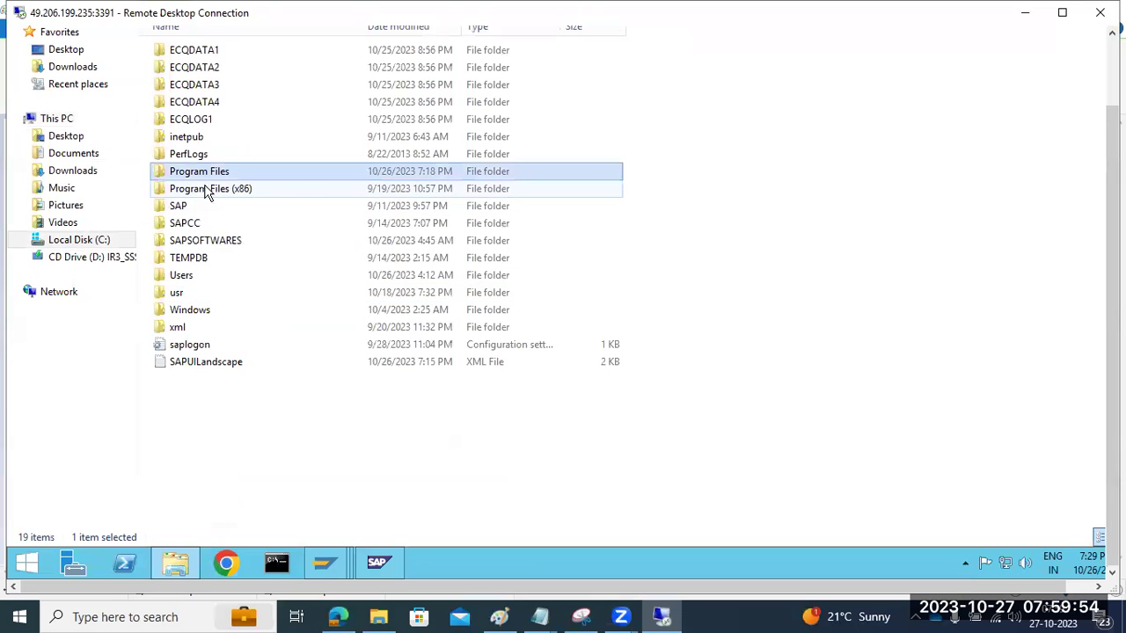
pyautogui.doubleClick(207, 190)
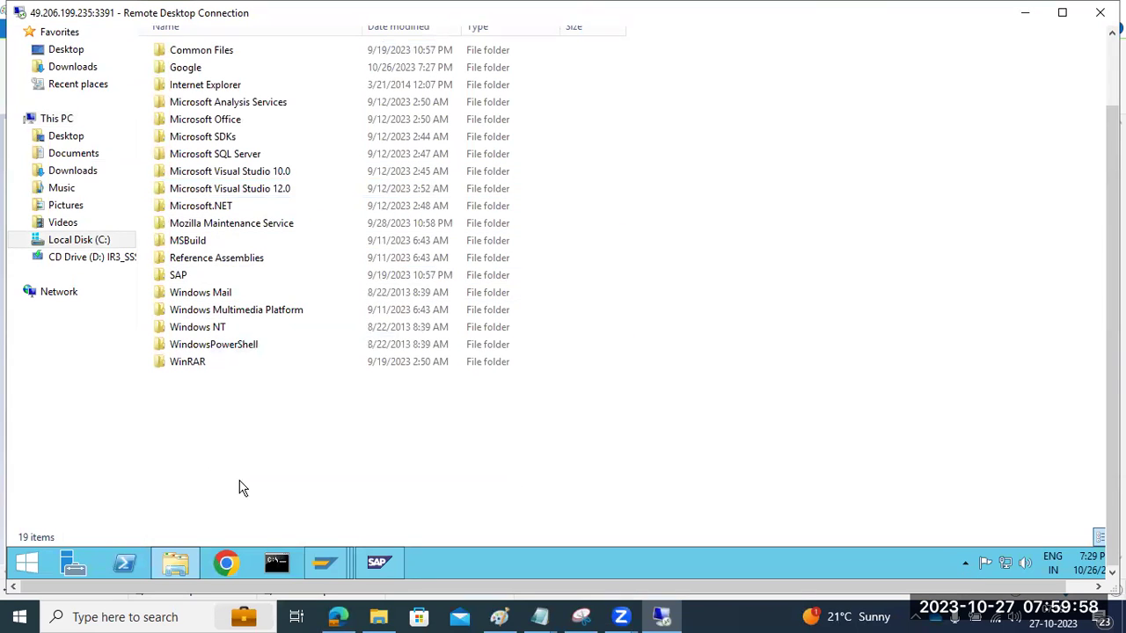
pyautogui.click(498, 616)
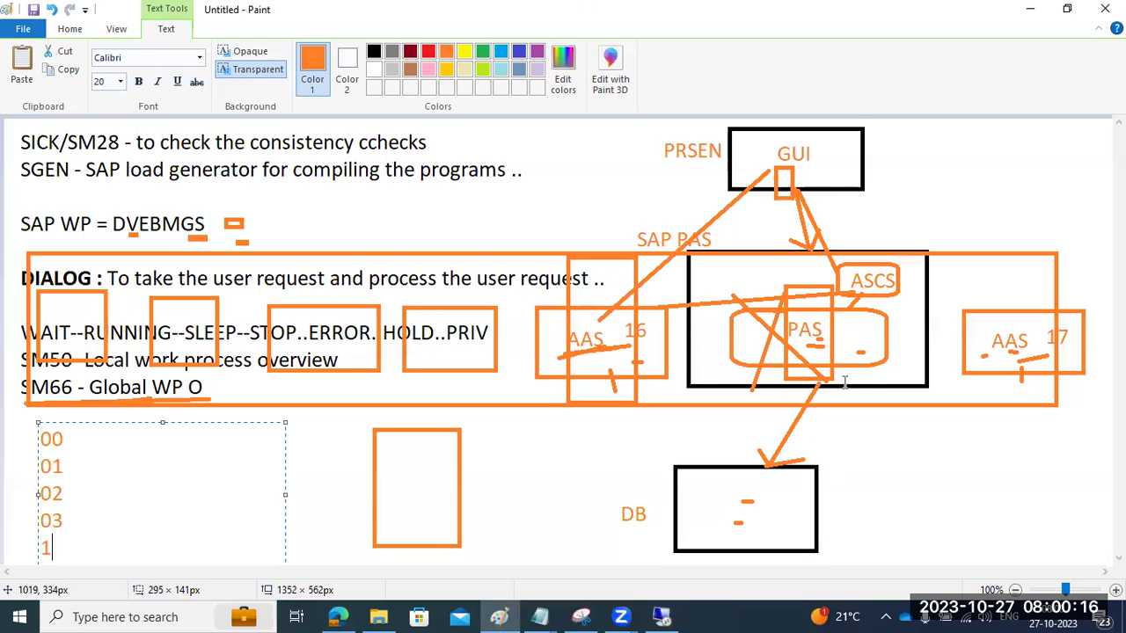
pyautogui.click(661, 617)
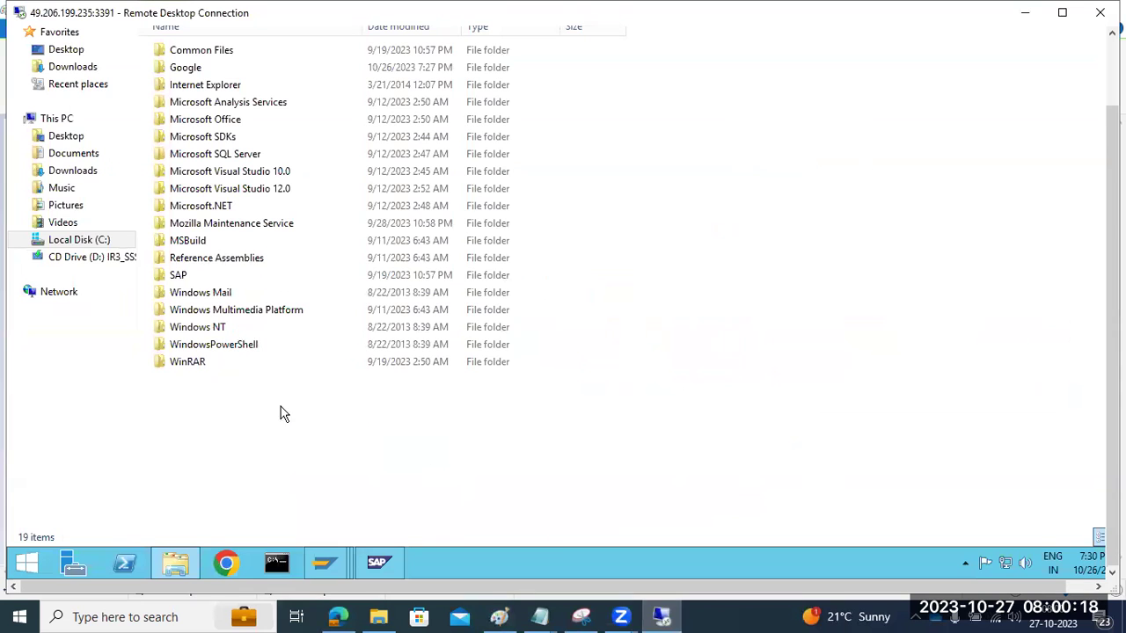
# Step: Permanently delete sapinst_instdir from Program Files and close File Explorer
pyautogui.press('BackSpace')
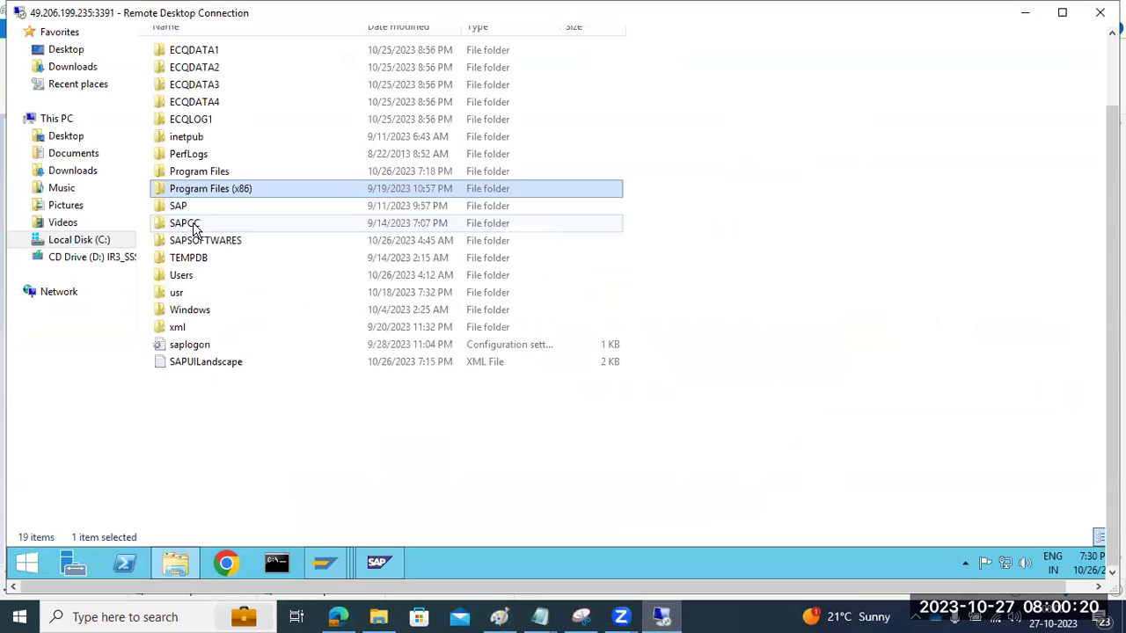
pyautogui.doubleClick(181, 170)
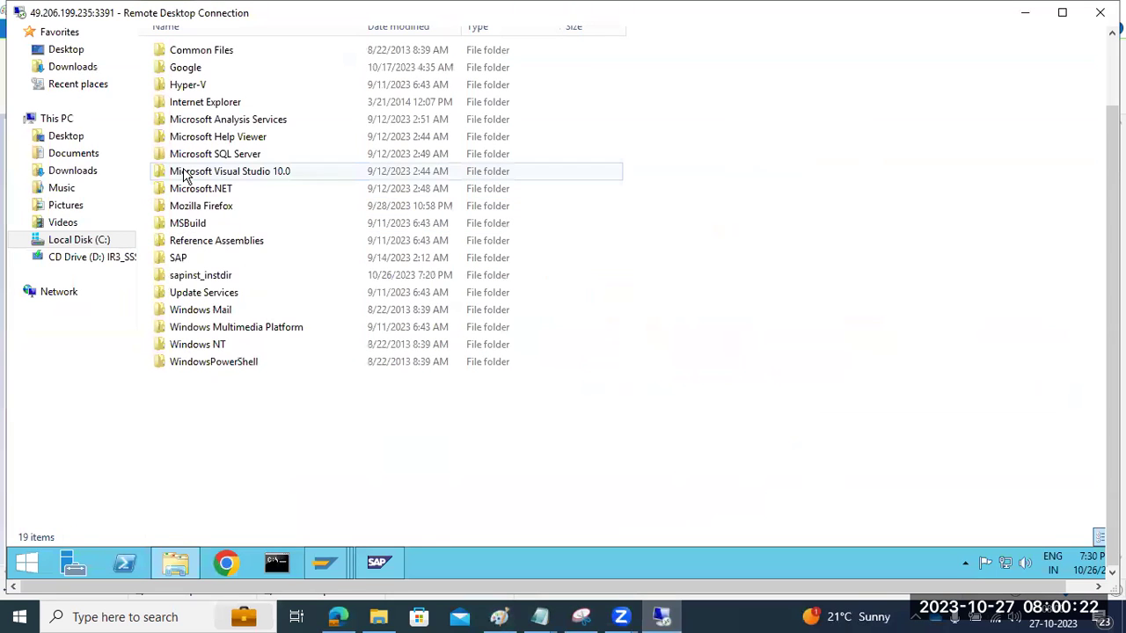
pyautogui.click(191, 276)
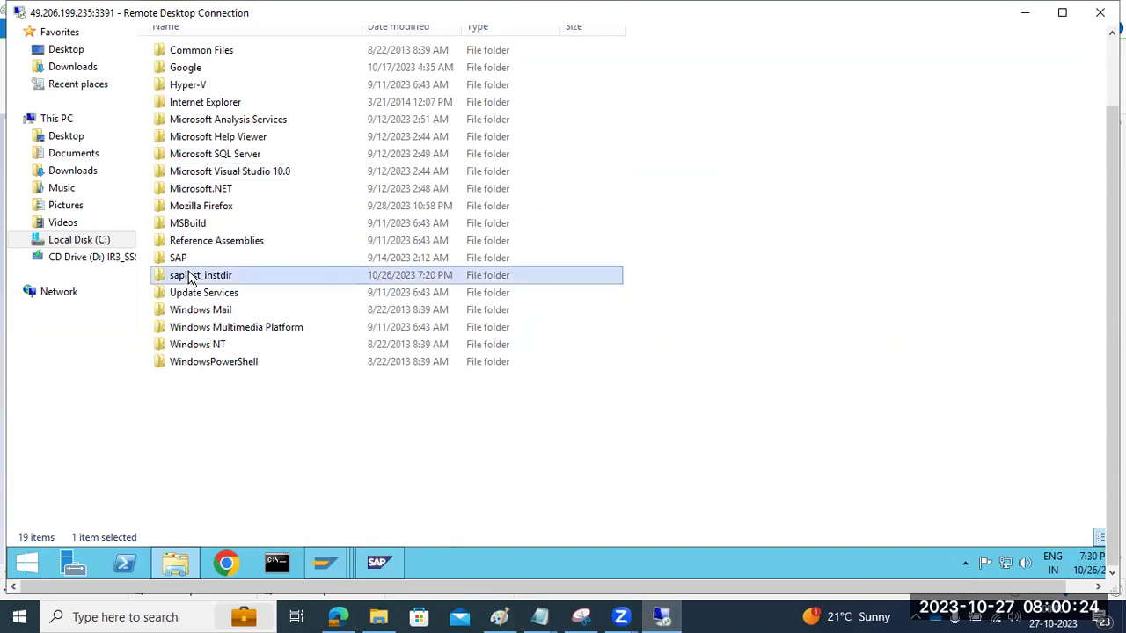
pyautogui.hotkey('shift', 'Delete')
pyautogui.click(632, 325)
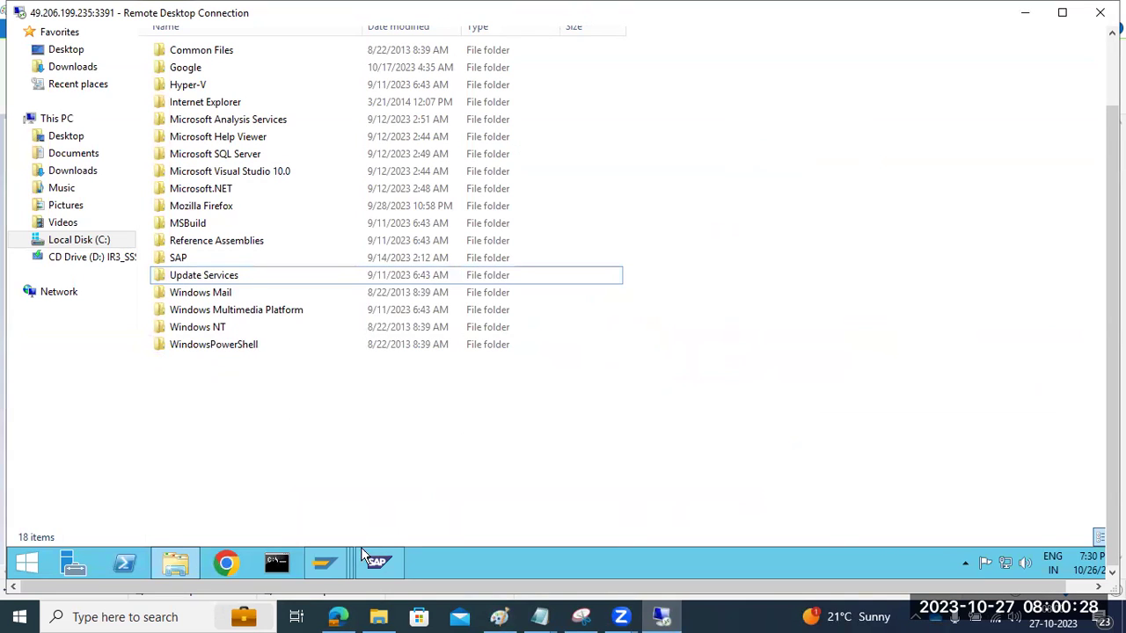
pyautogui.rightClick(180, 567)
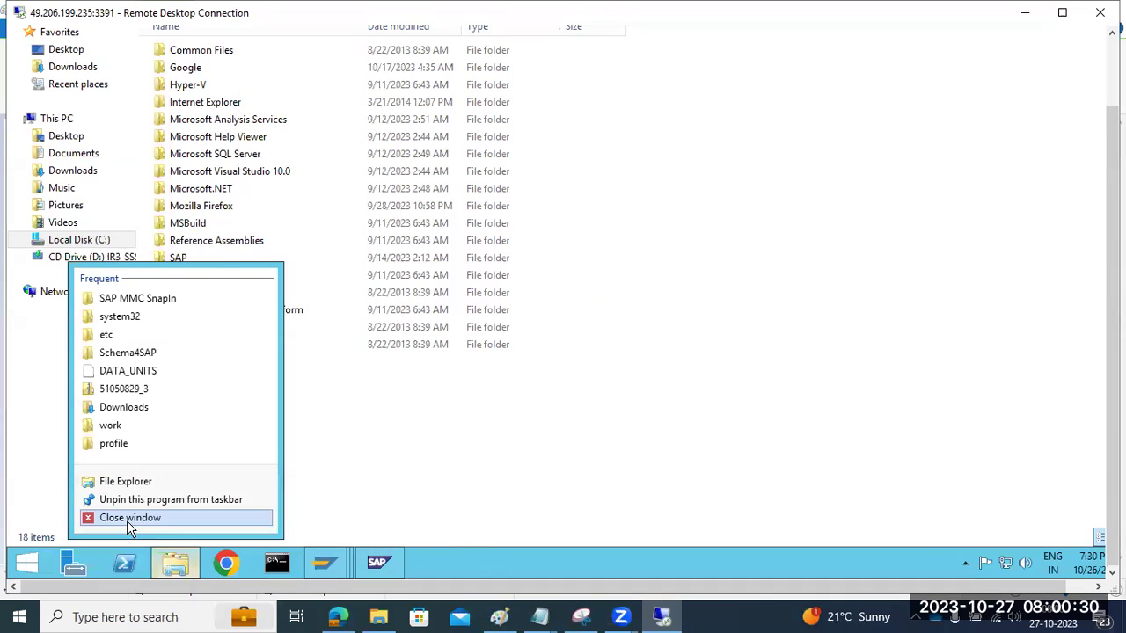
pyautogui.click(127, 521)
# Step: Close the ECP Work Processes screen in SAP GUI
pyautogui.moveTo(324, 563)
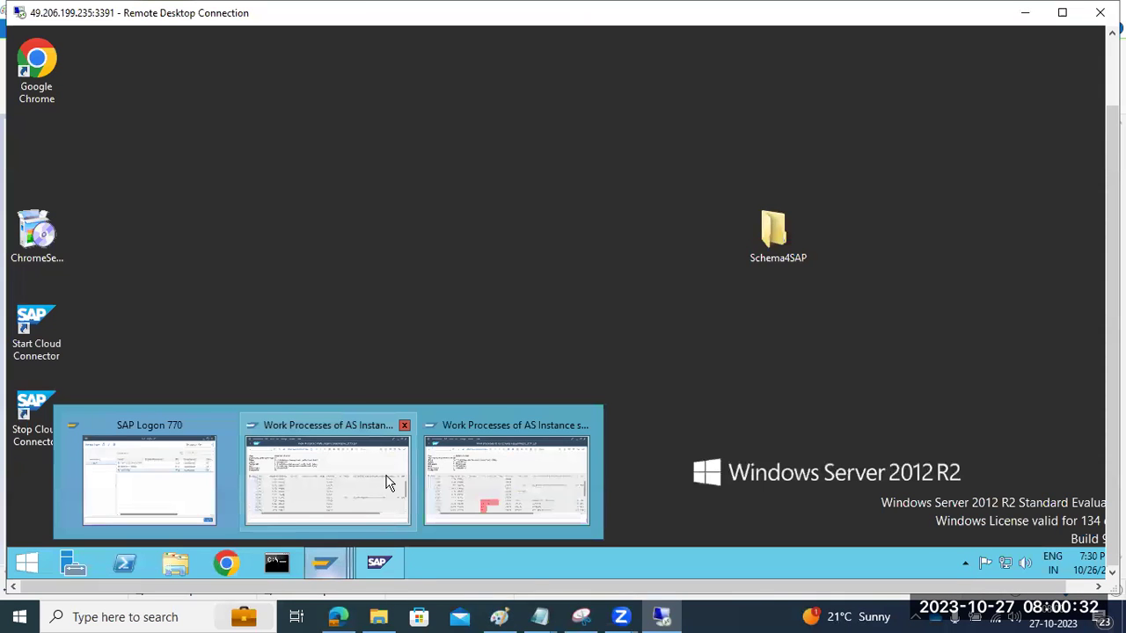
pyautogui.click(489, 454)
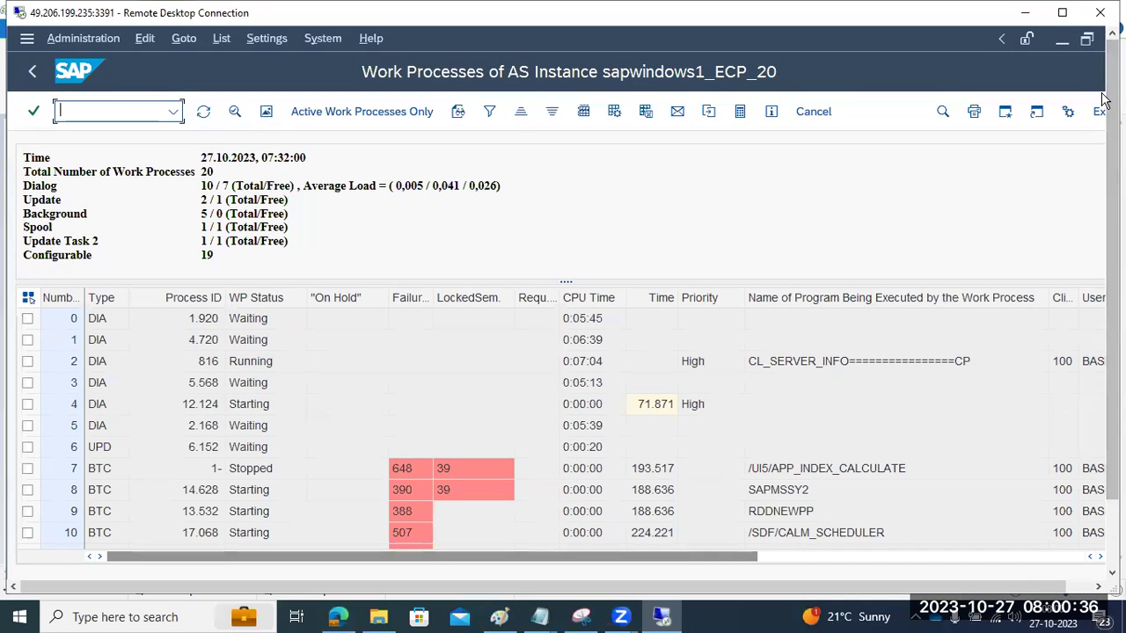
pyautogui.click(1097, 112)
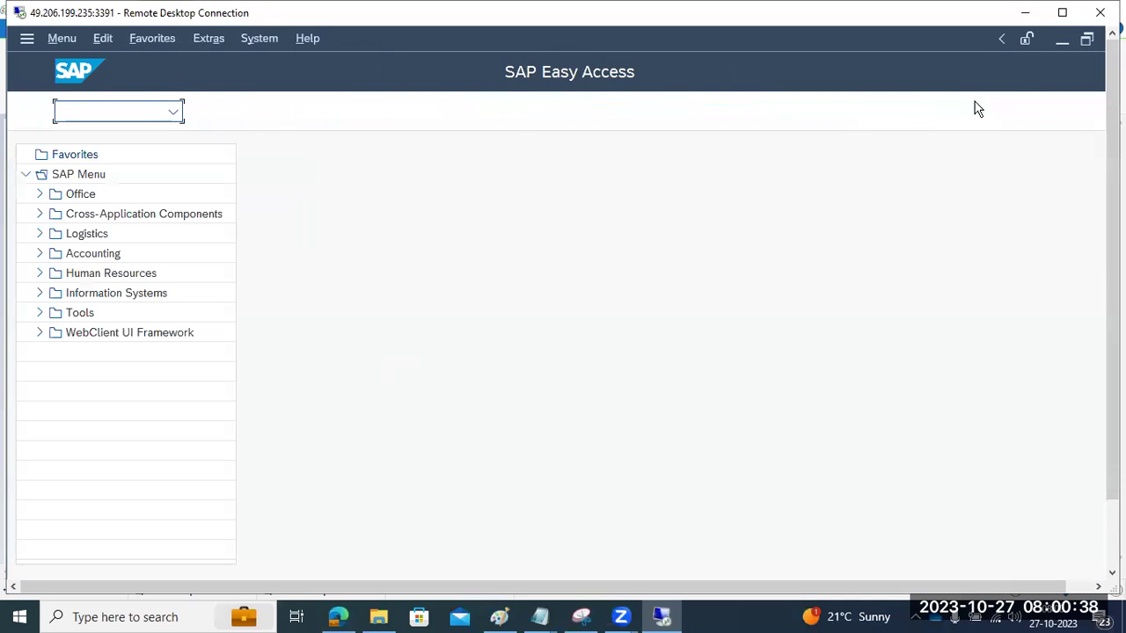
pyautogui.moveTo(968, 589); pyautogui.dragTo(994, 589)
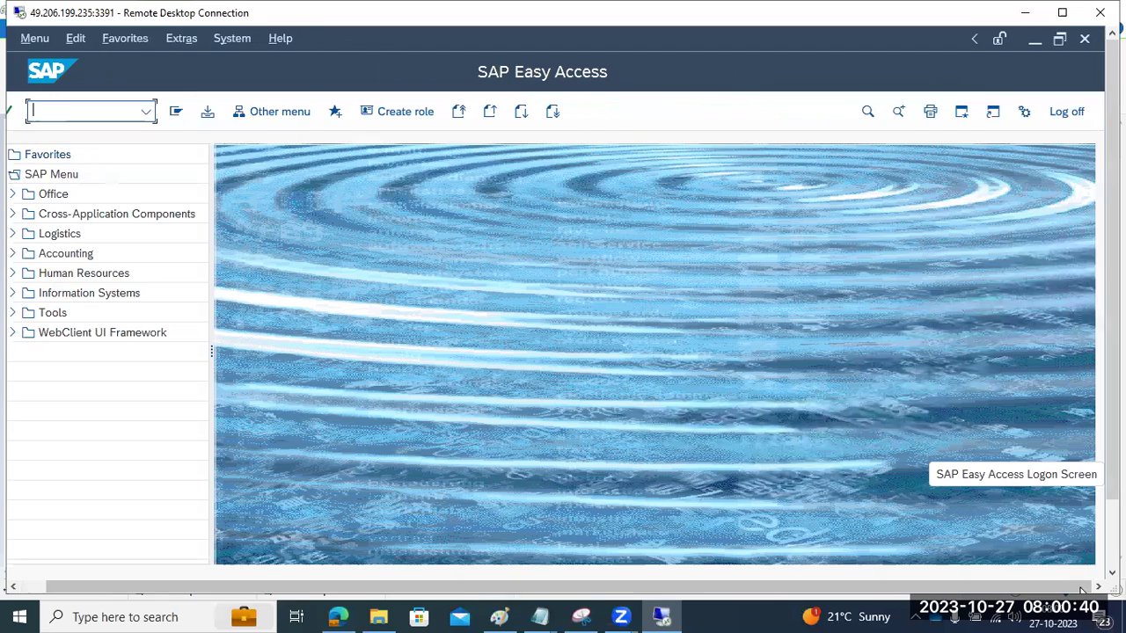
# Step: Log off the SAP session and return to the Paint diagram
pyautogui.click(1083, 42)
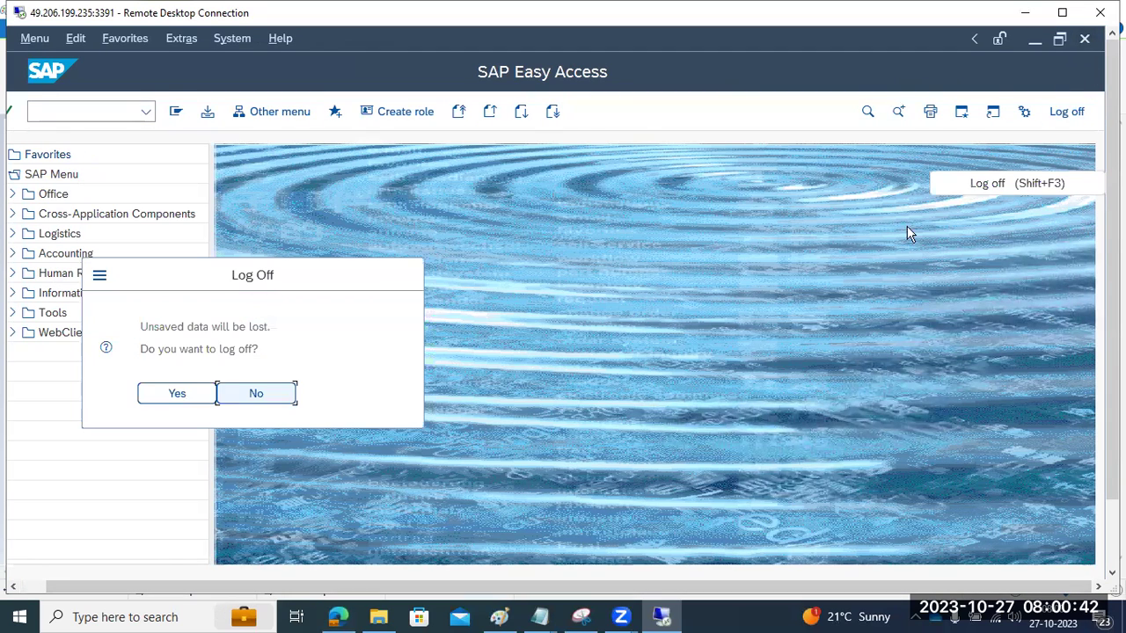
pyautogui.click(186, 390)
pyautogui.click(498, 616)
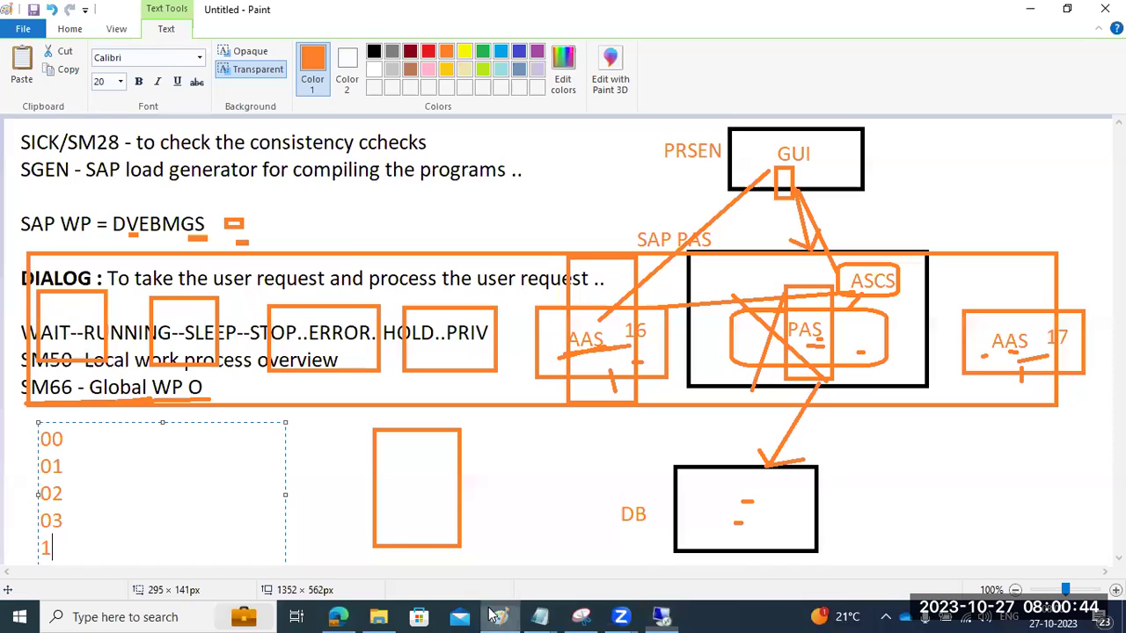
# Step: Add a text box beside the 00 line reading 'each SID - one ASCS' and 'one DB multiple'
pyautogui.click(374, 493)
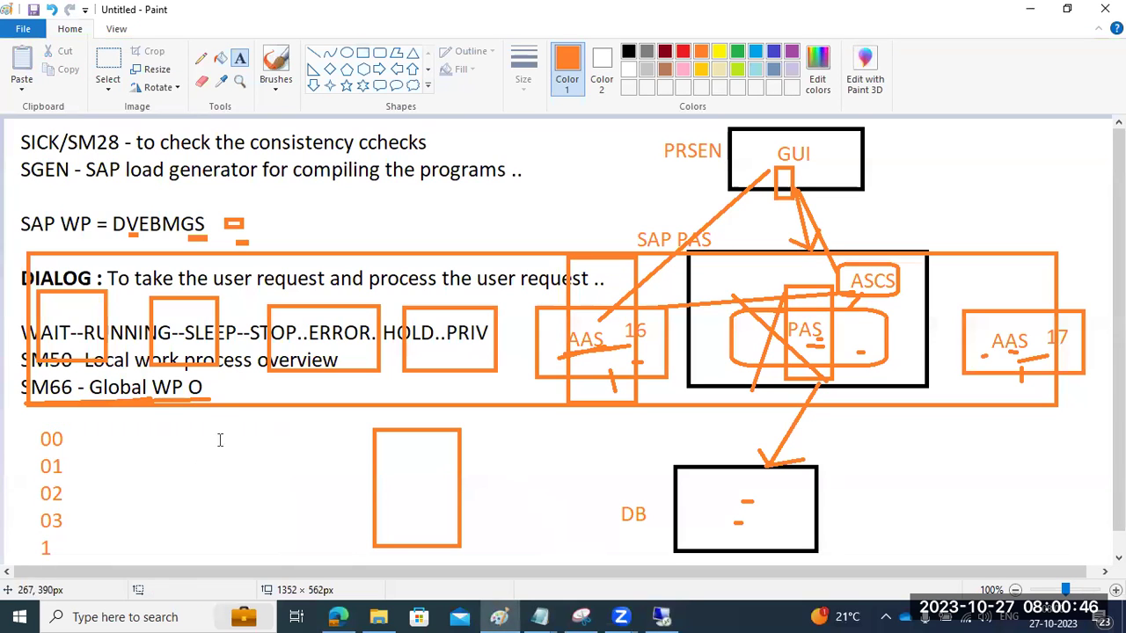
pyautogui.moveTo(103, 429); pyautogui.dragTo(347, 519)
pyautogui.write('each SID ')
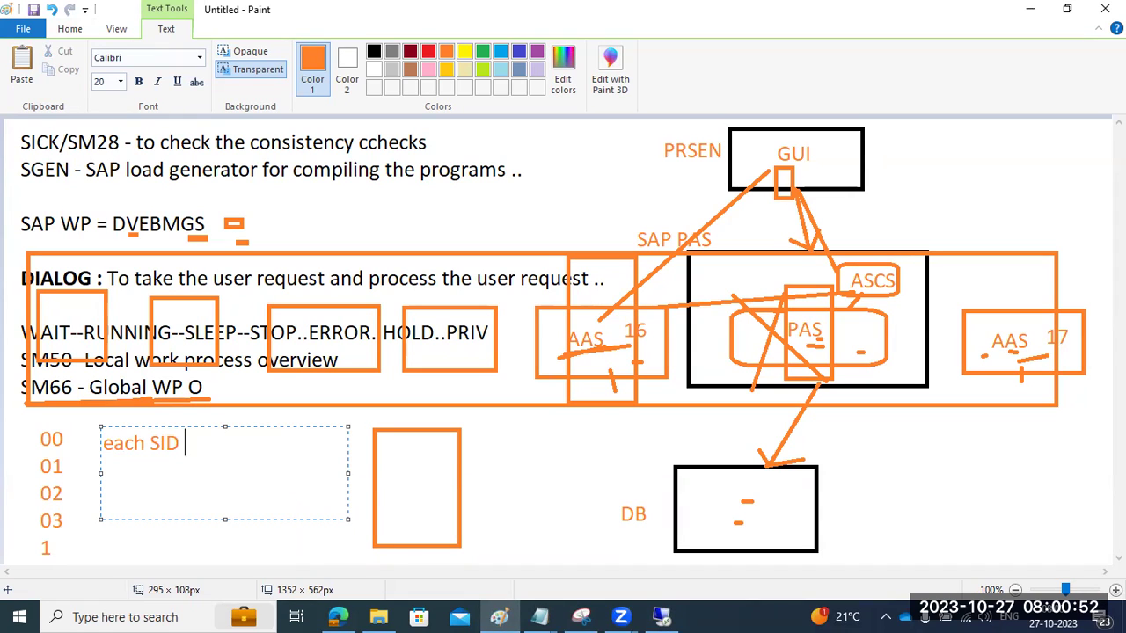
pyautogui.write('- one ASCS')
pyautogui.press('Return')
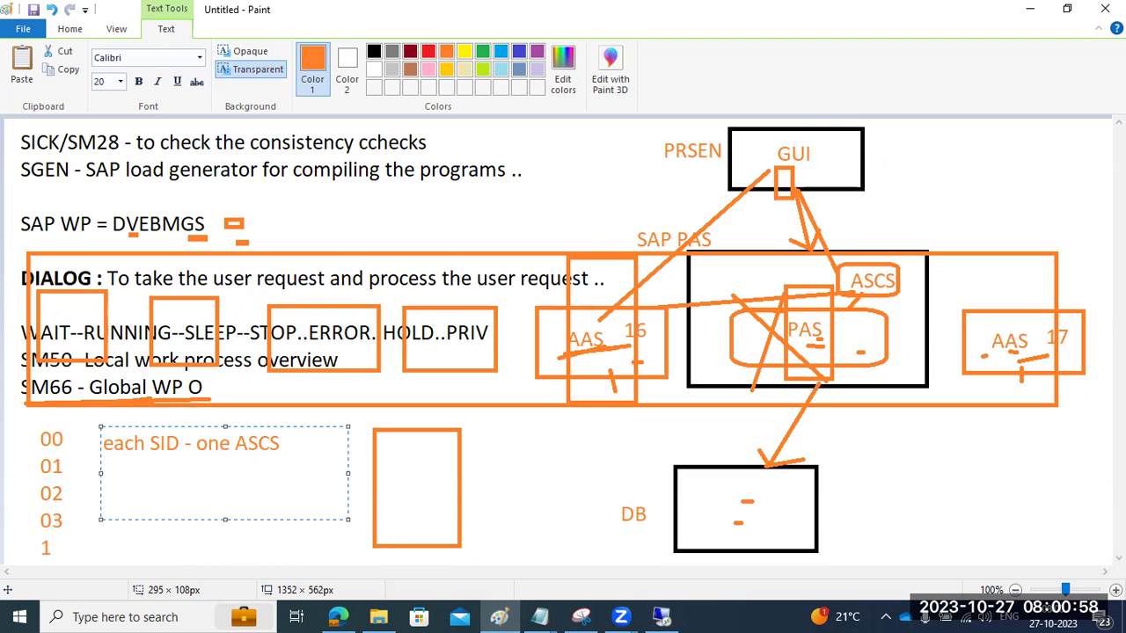
pyautogui.write('one DB           ')
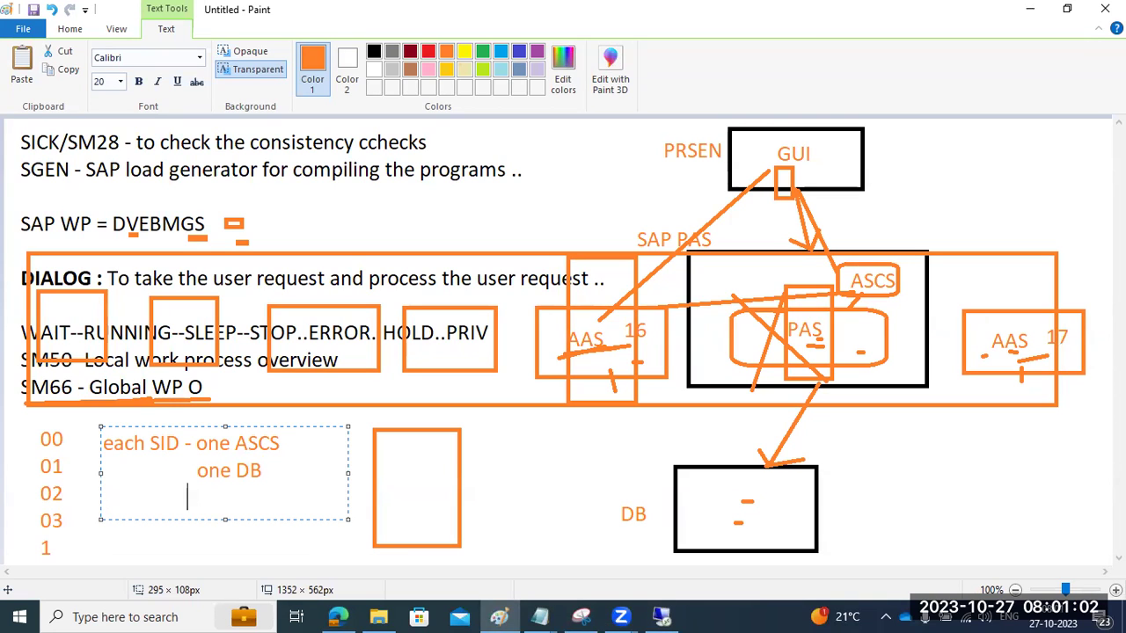
pyautogui.write('multiple')
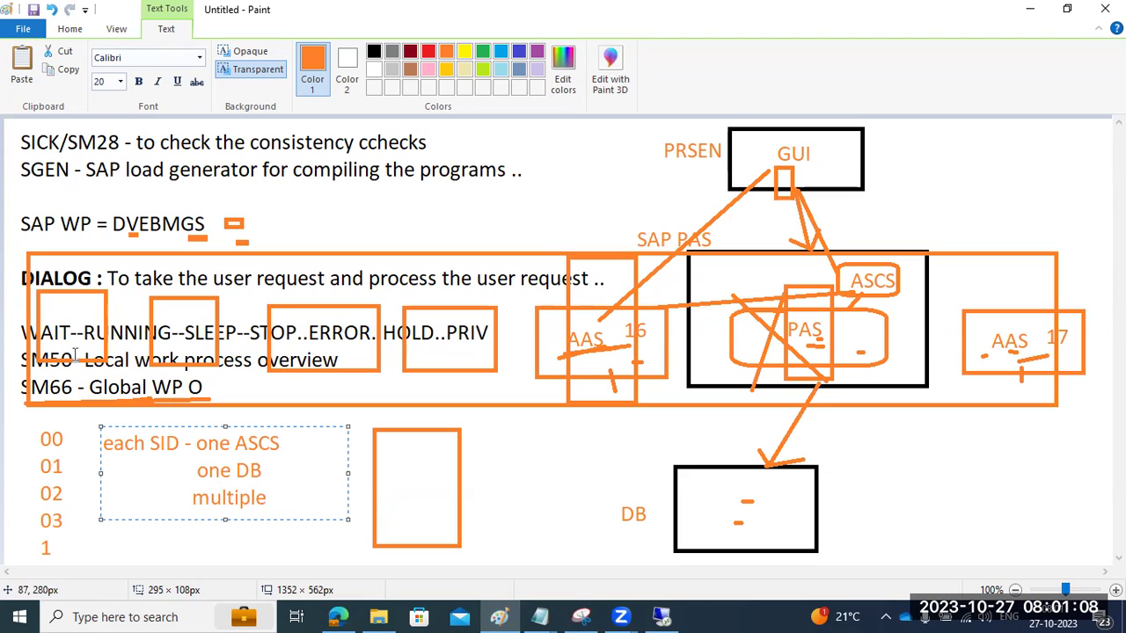